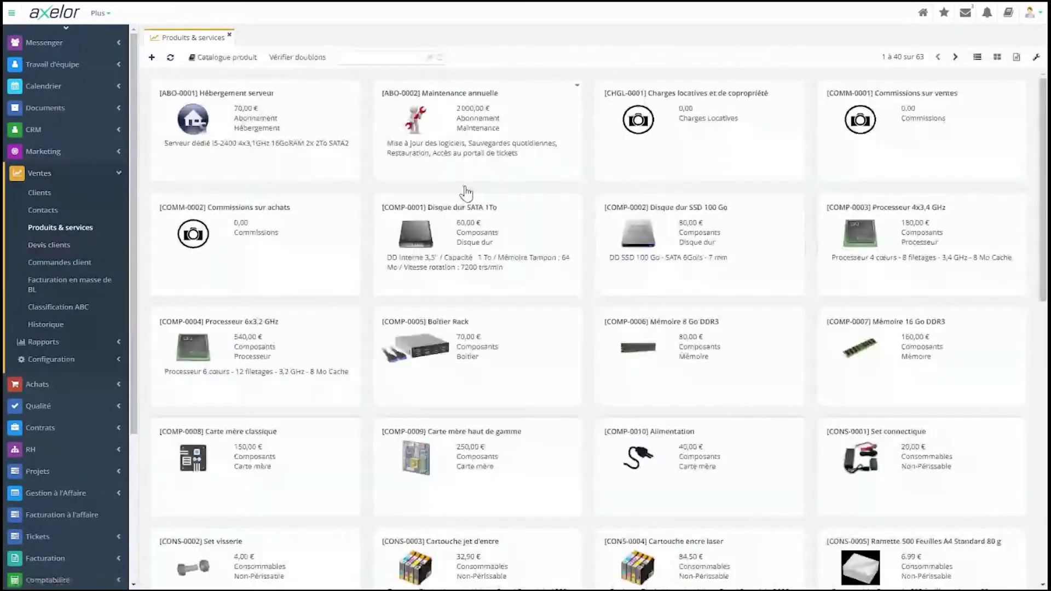
Search the products and services for "dis" and open the Serveur haute performance product record.
{"action": "scroll", "coordinate": [465, 193], "scroll_direction": "down", "scroll_amount": 4}
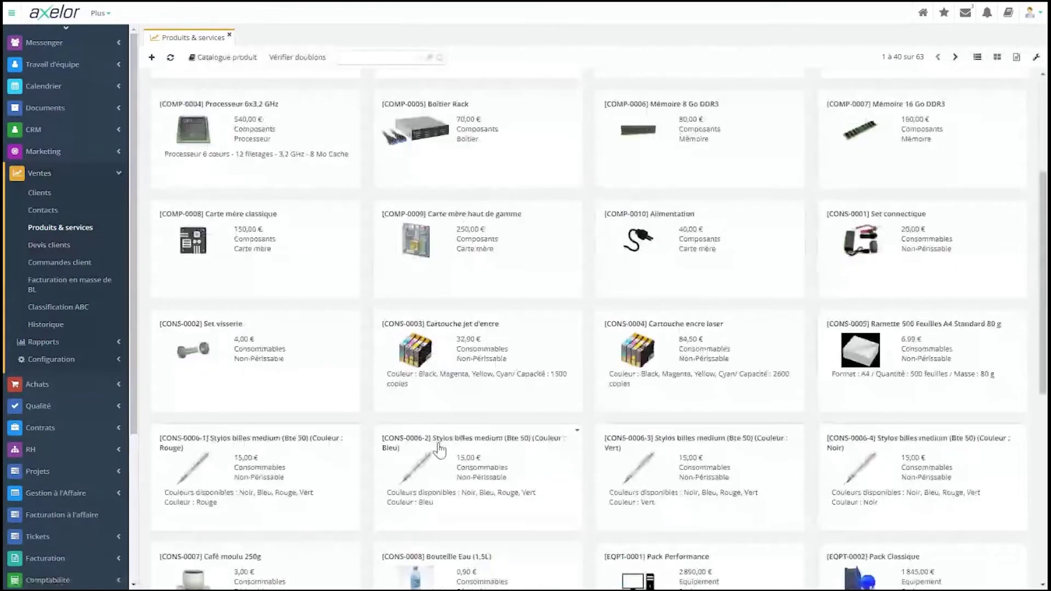
{"action": "scroll", "coordinate": [440, 450], "scroll_direction": "up", "scroll_amount": 4}
{"action": "left_click", "coordinate": [381, 56]}
{"action": "type", "text": "dis"}
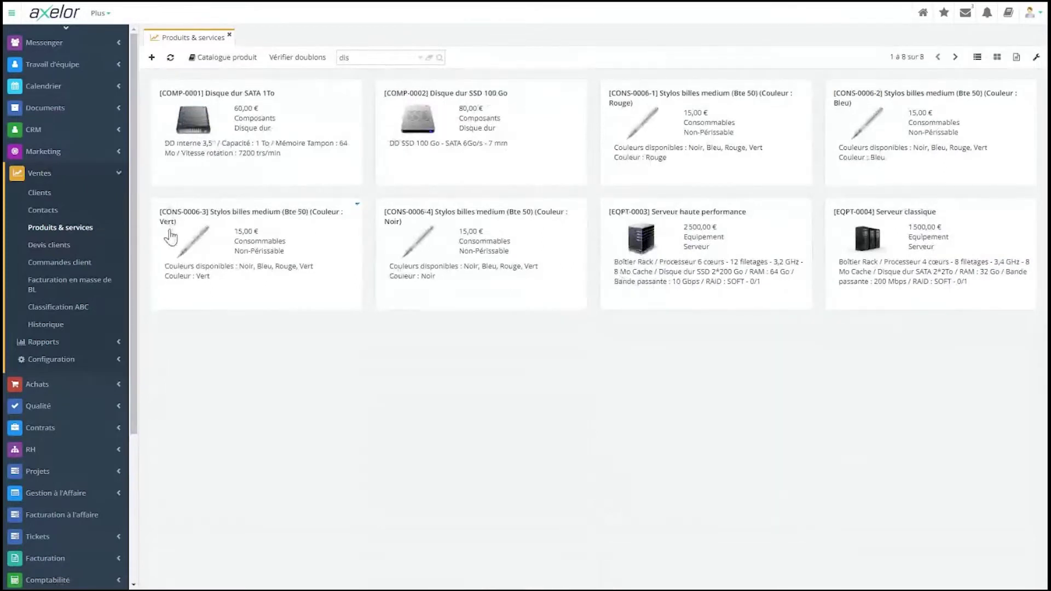
{"action": "left_click", "coordinate": [730, 255]}
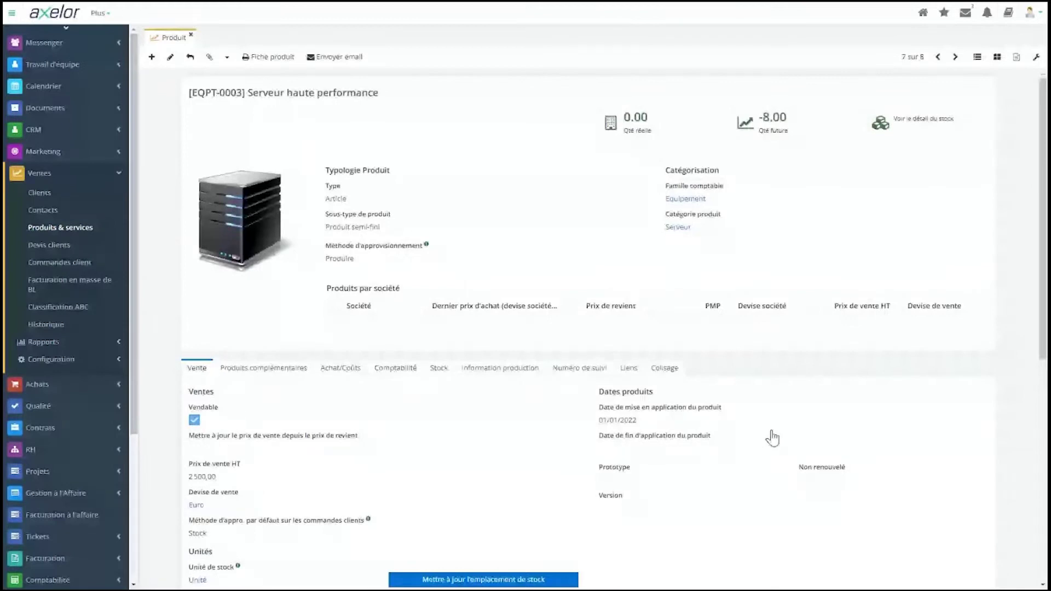
Show the products as a list, filtered by code 001 and grouped by Catégorie produit.
{"action": "left_click", "coordinate": [978, 57]}
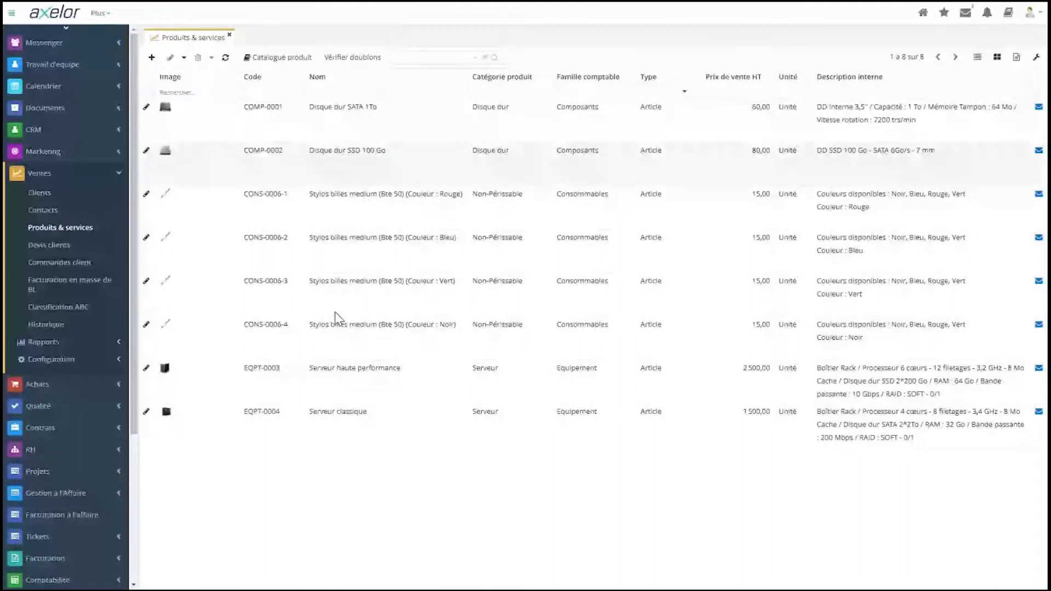
{"action": "left_click", "coordinate": [198, 92]}
{"action": "left_click", "coordinate": [281, 92]}
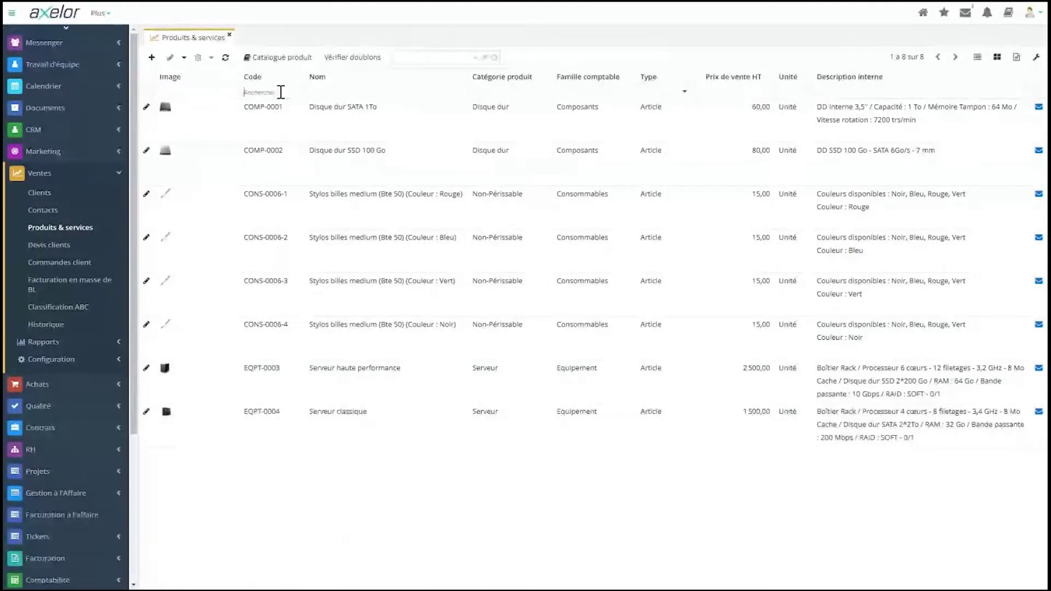
{"action": "type", "text": "001"}
{"action": "key", "text": "Return"}
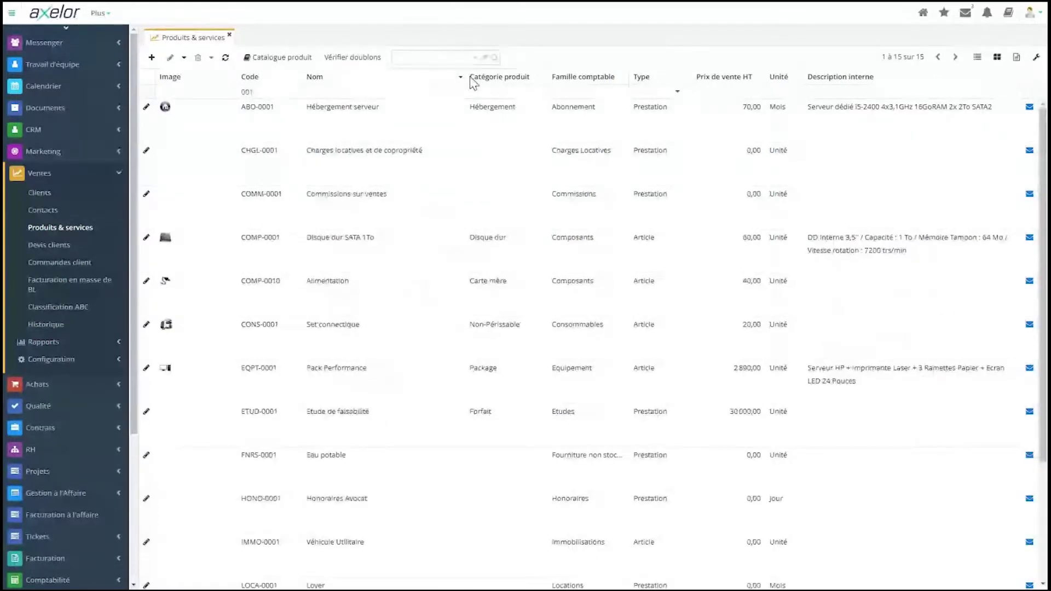
{"action": "left_click", "coordinate": [543, 77]}
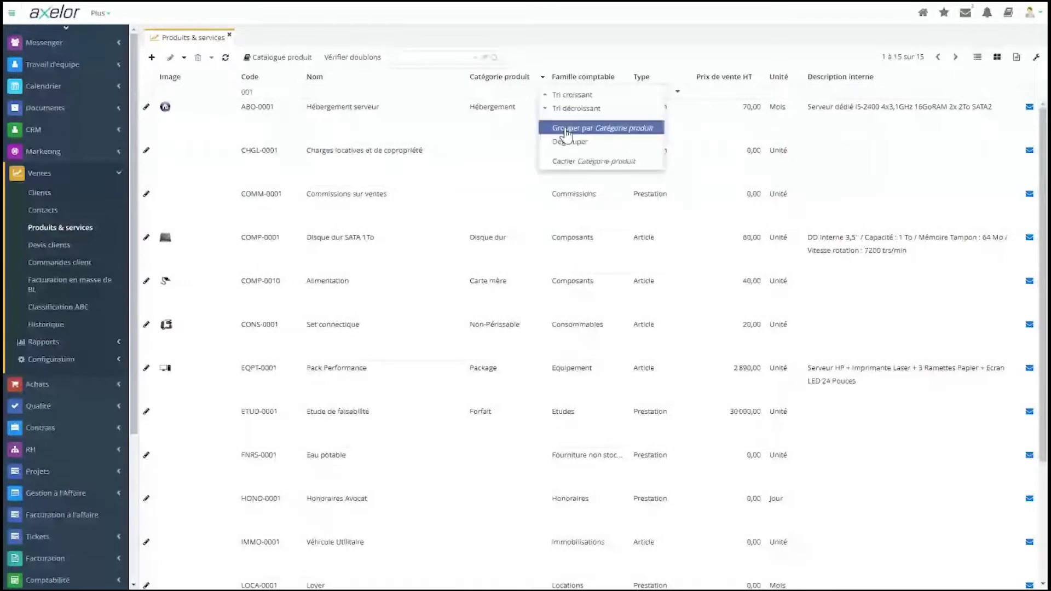
{"action": "left_click", "coordinate": [567, 132]}
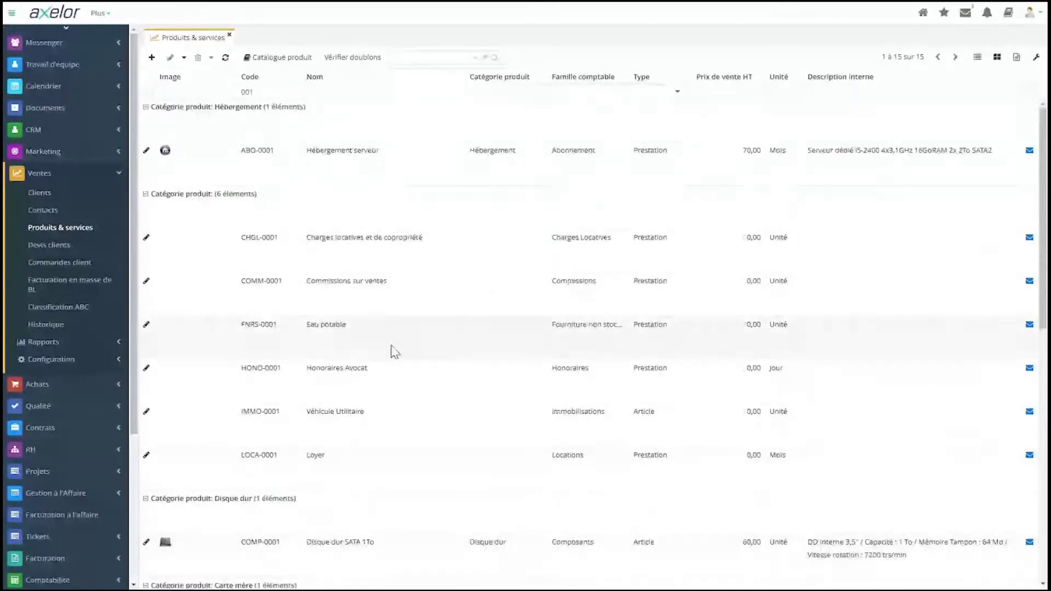
Open the last customer order listed under client 123 Services and review its modification history.
{"action": "left_click", "coordinate": [89, 270]}
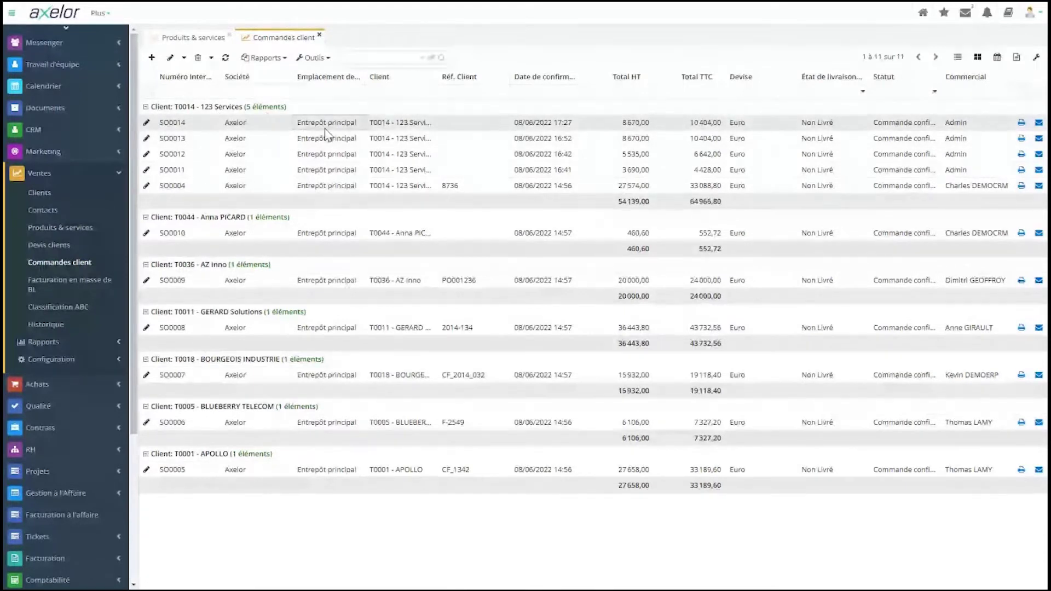
{"action": "double_click", "coordinate": [328, 188]}
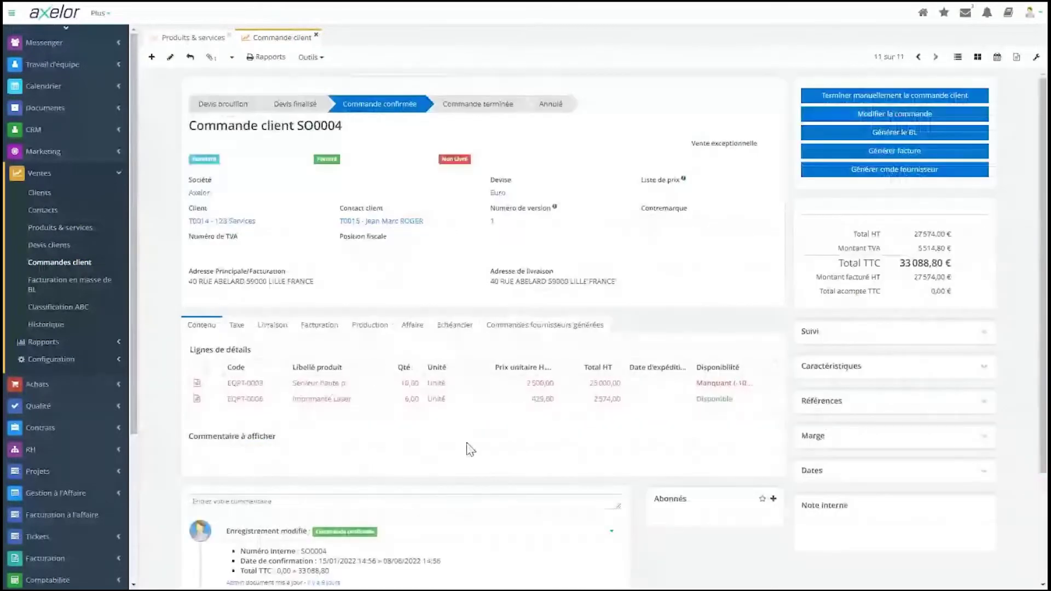
{"action": "scroll", "coordinate": [438, 460], "scroll_direction": "down", "scroll_amount": 2}
{"action": "scroll", "coordinate": [407, 469], "scroll_direction": "down", "scroll_amount": 1}
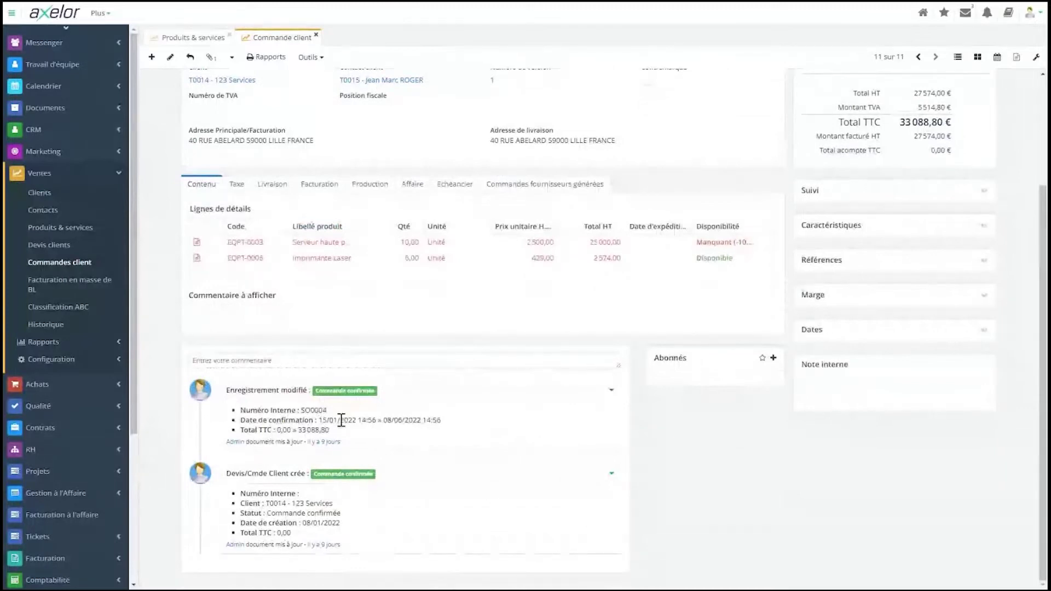
{"action": "mouse_move", "coordinate": [319, 444]}
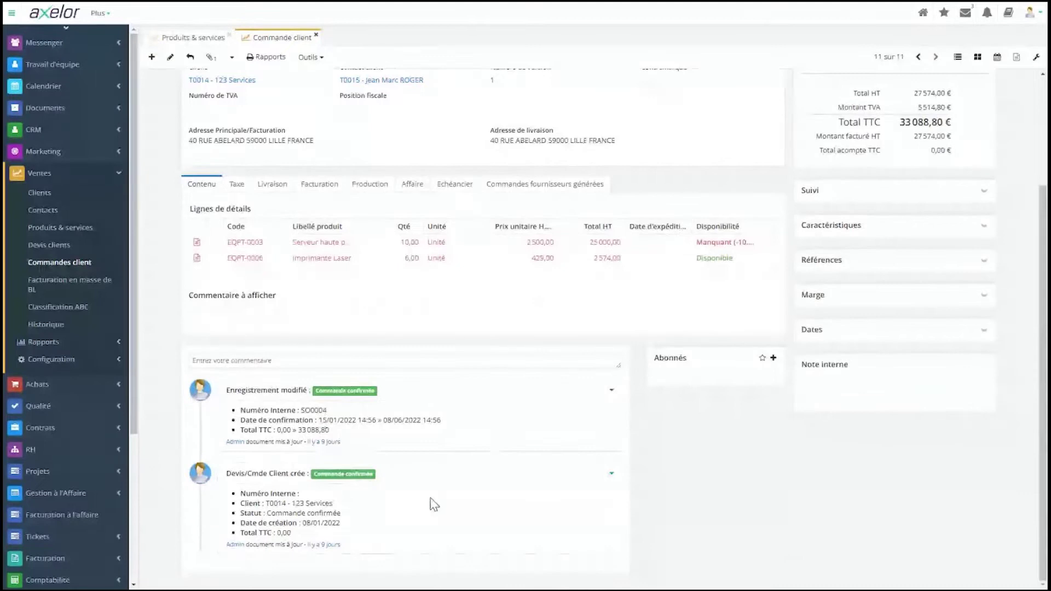
{"action": "scroll", "coordinate": [434, 504], "scroll_direction": "up", "scroll_amount": 3}
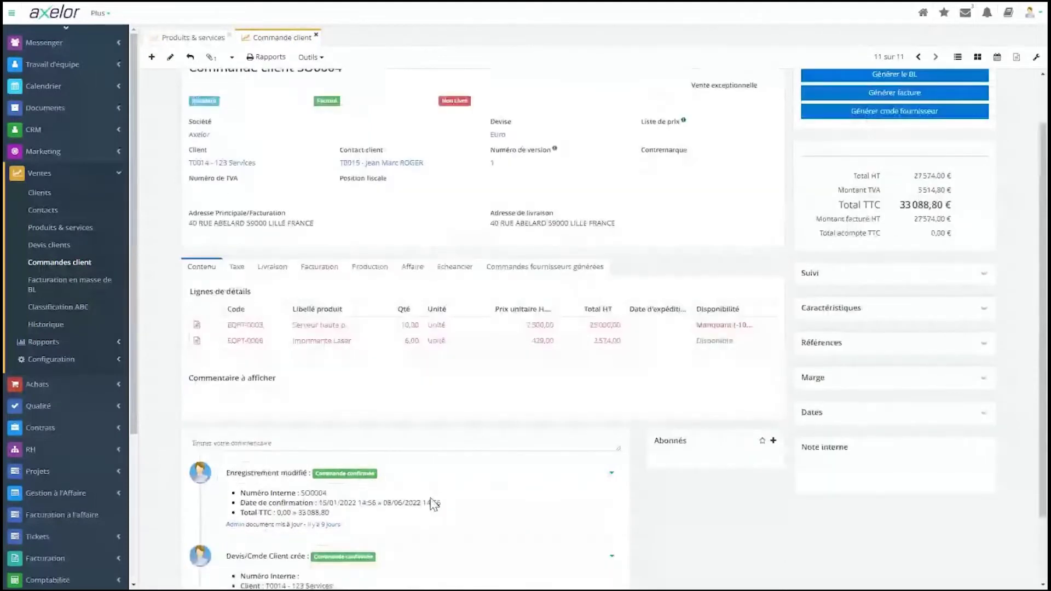
{"action": "scroll", "coordinate": [435, 505], "scroll_direction": "up", "scroll_amount": 2}
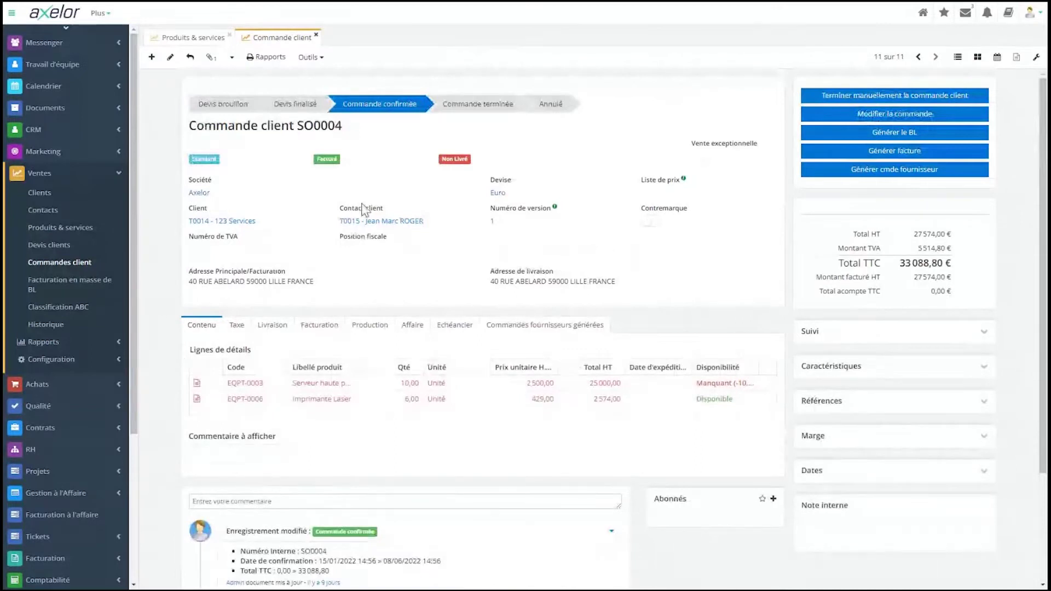
Attach the file axelor.png to the customer order and close the attached files window.
{"action": "left_click", "coordinate": [211, 58]}
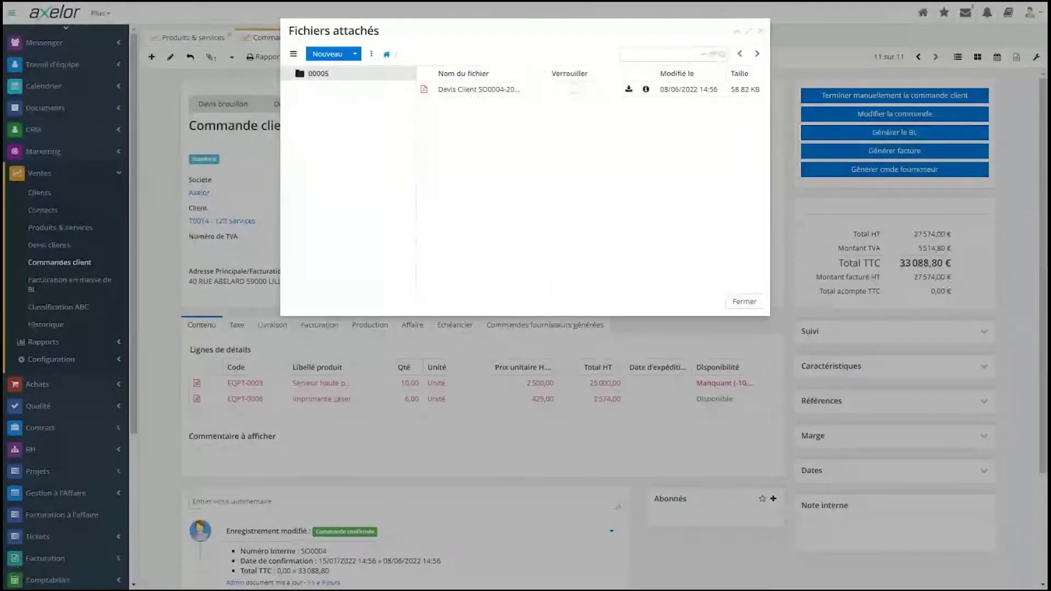
{"action": "left_click_drag", "start_coordinate": [296, 33], "coordinate": [572, 204]}
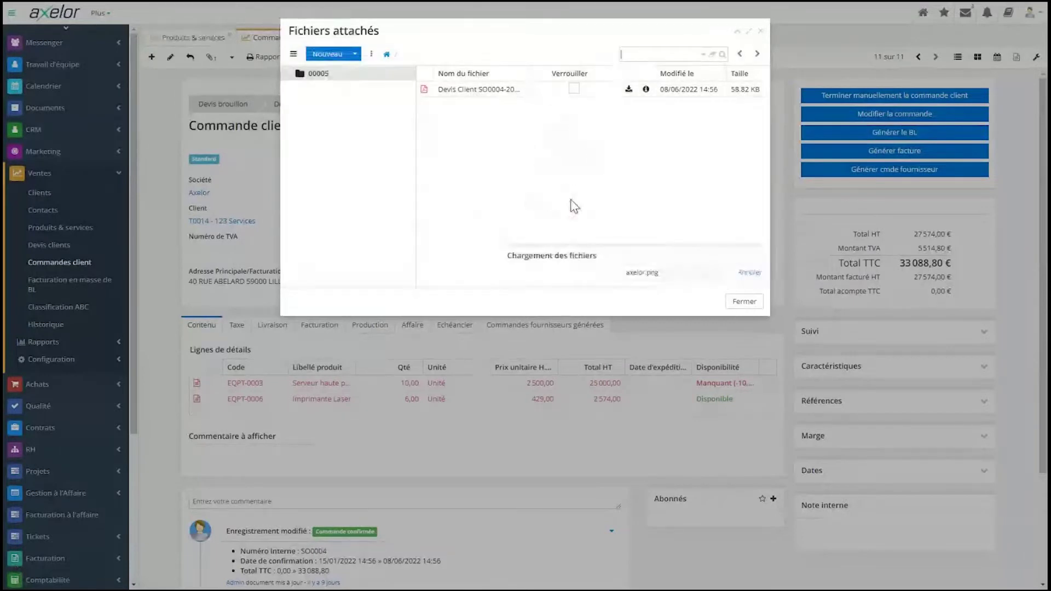
{"action": "left_click", "coordinate": [745, 299]}
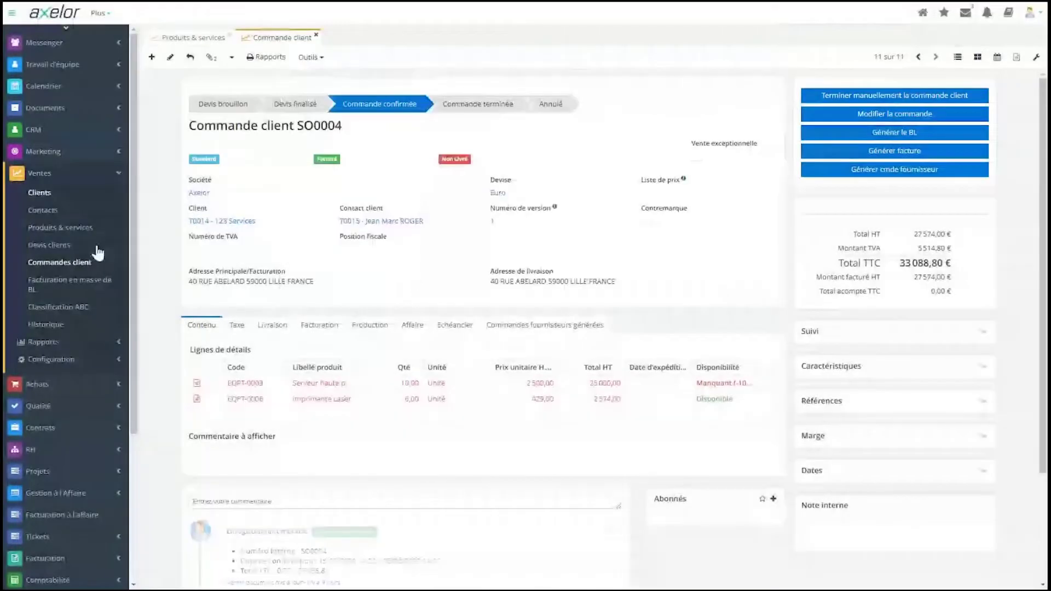
Browse all document files to the #12-123 Services folder inside Sale orders.
{"action": "left_click", "coordinate": [63, 109]}
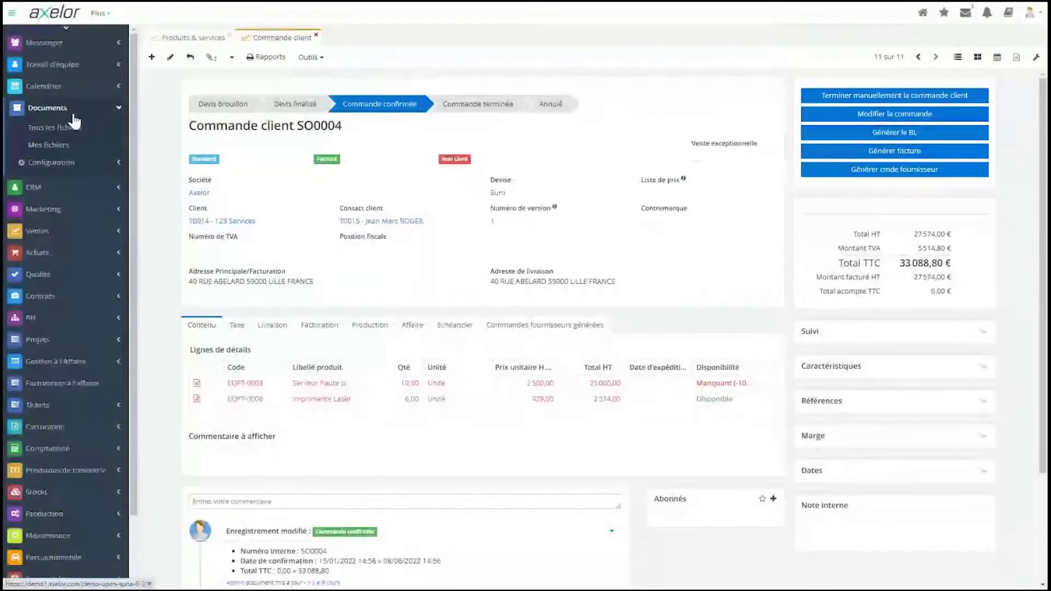
{"action": "left_click", "coordinate": [75, 123]}
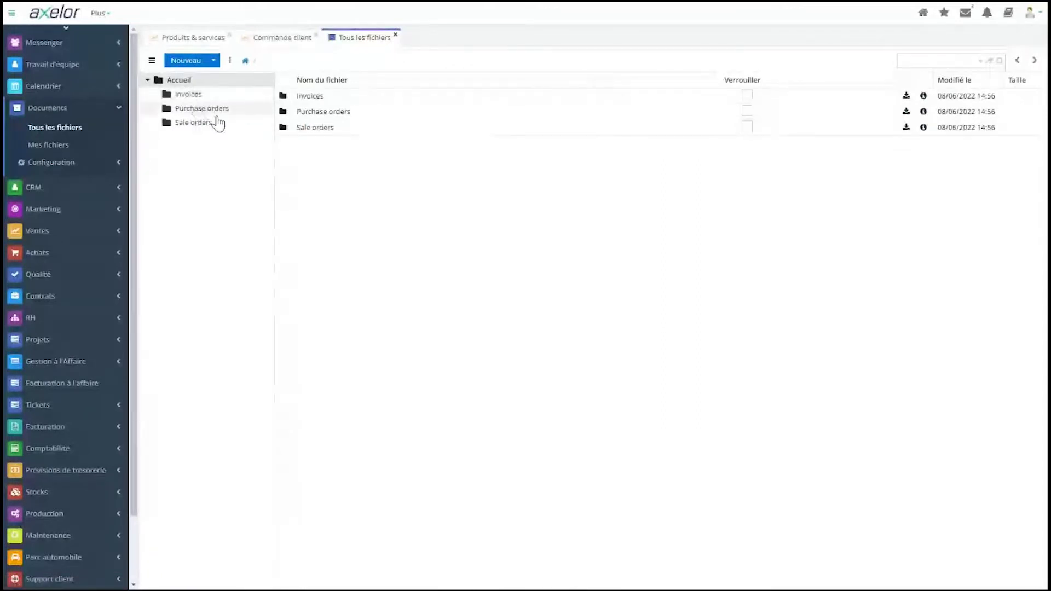
{"action": "double_click", "coordinate": [323, 127]}
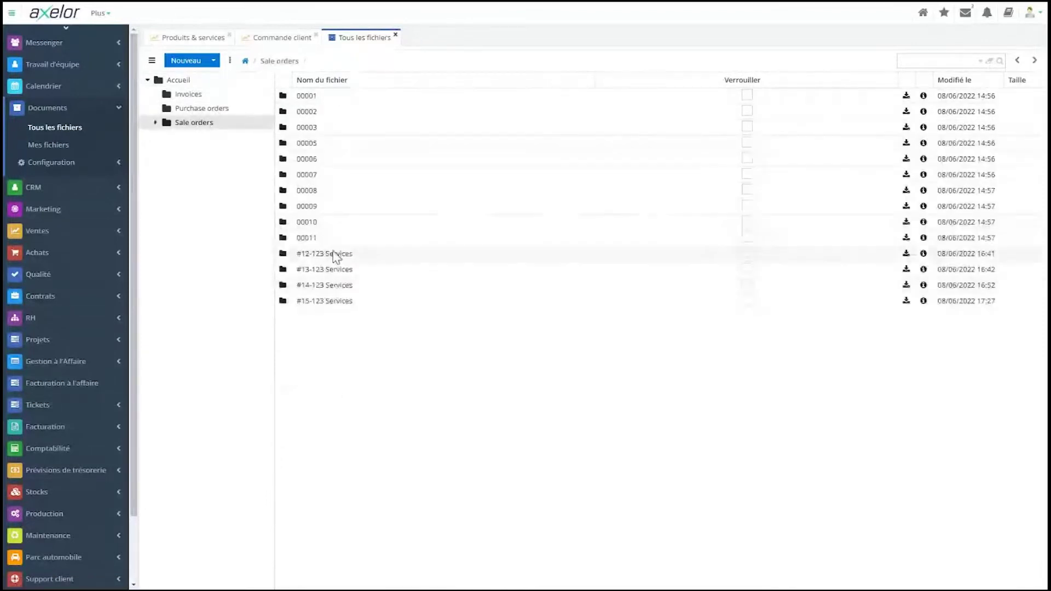
{"action": "double_click", "coordinate": [336, 254]}
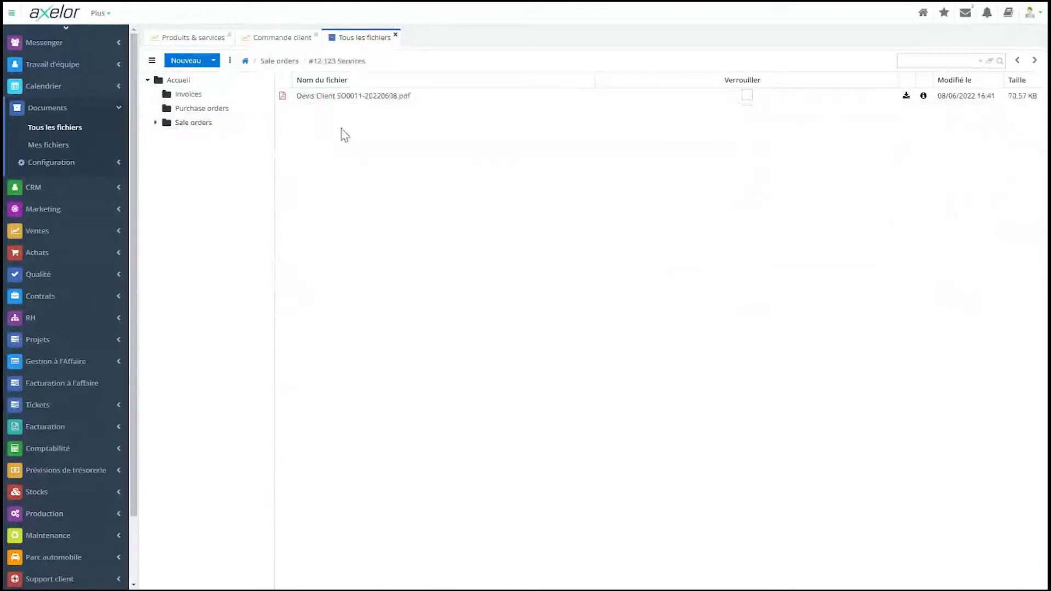
Check back on the customer order, then open the quotation PDF stored in Sale orders folder 00005.
{"action": "left_click", "coordinate": [261, 39]}
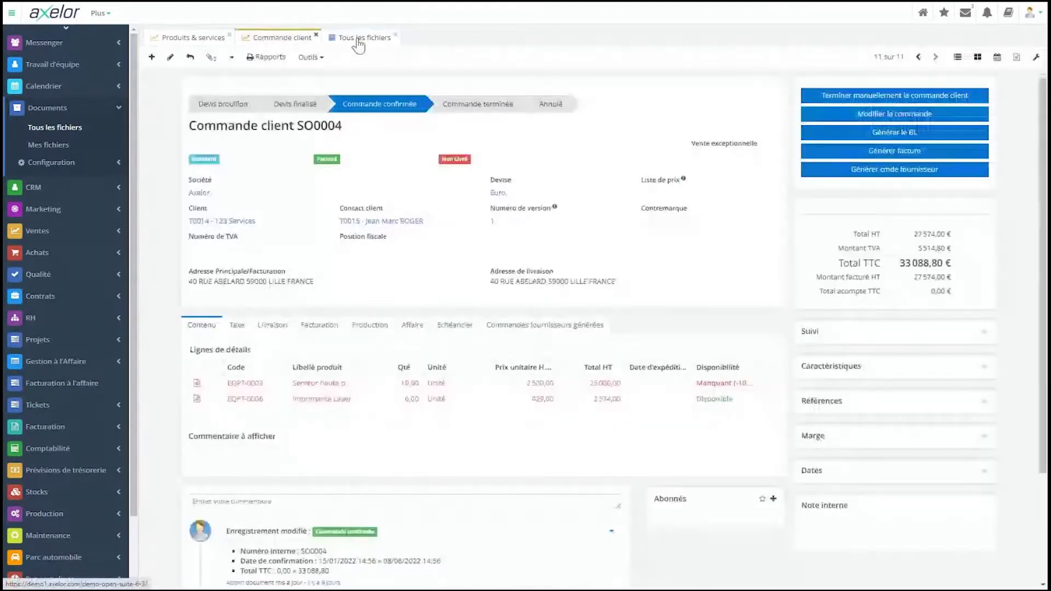
{"action": "left_click", "coordinate": [358, 38]}
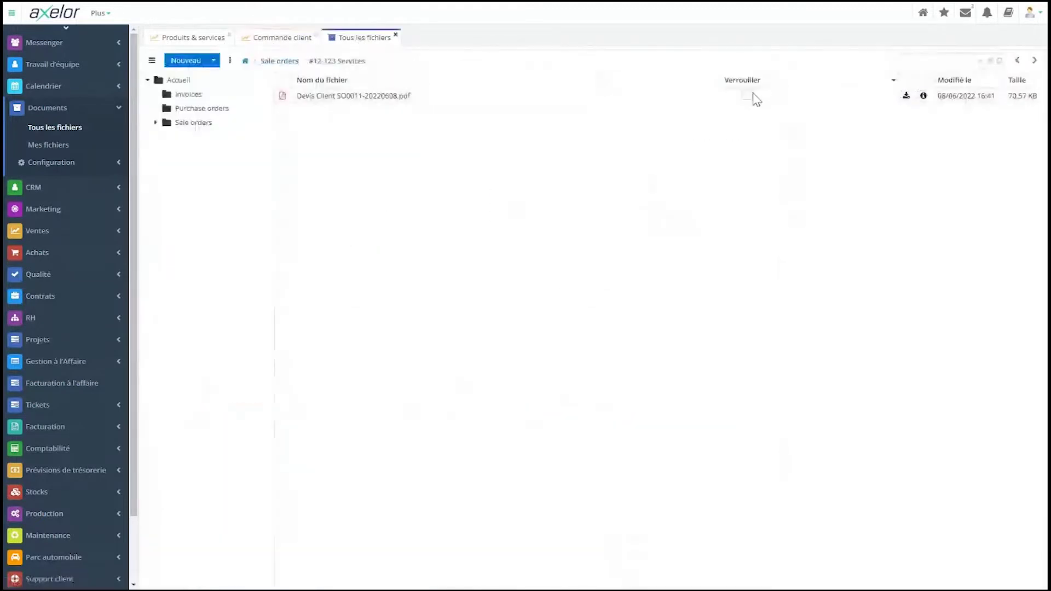
{"action": "left_click", "coordinate": [192, 122]}
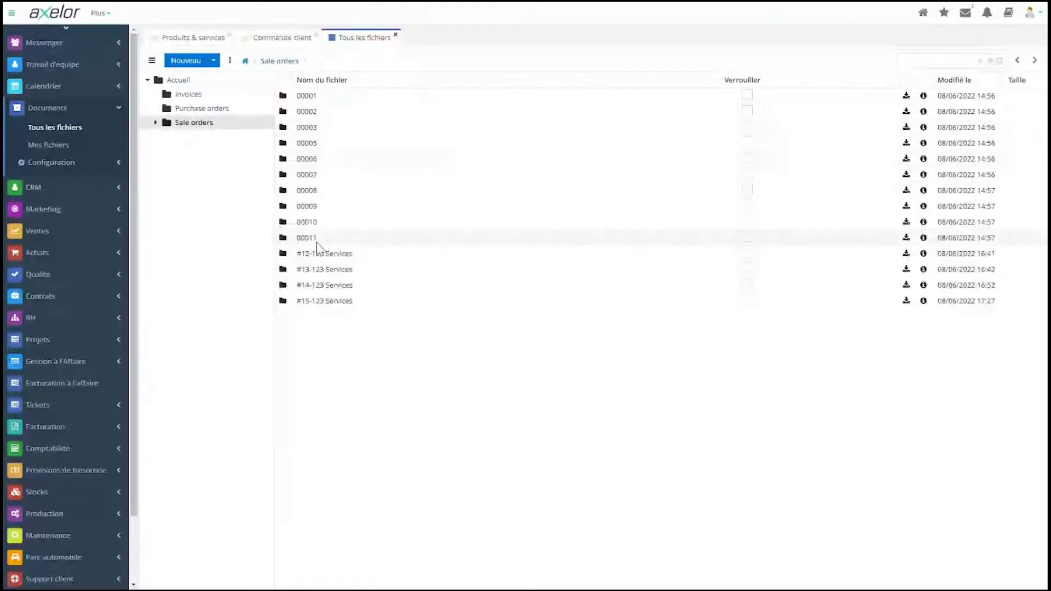
{"action": "left_click", "coordinate": [155, 122]}
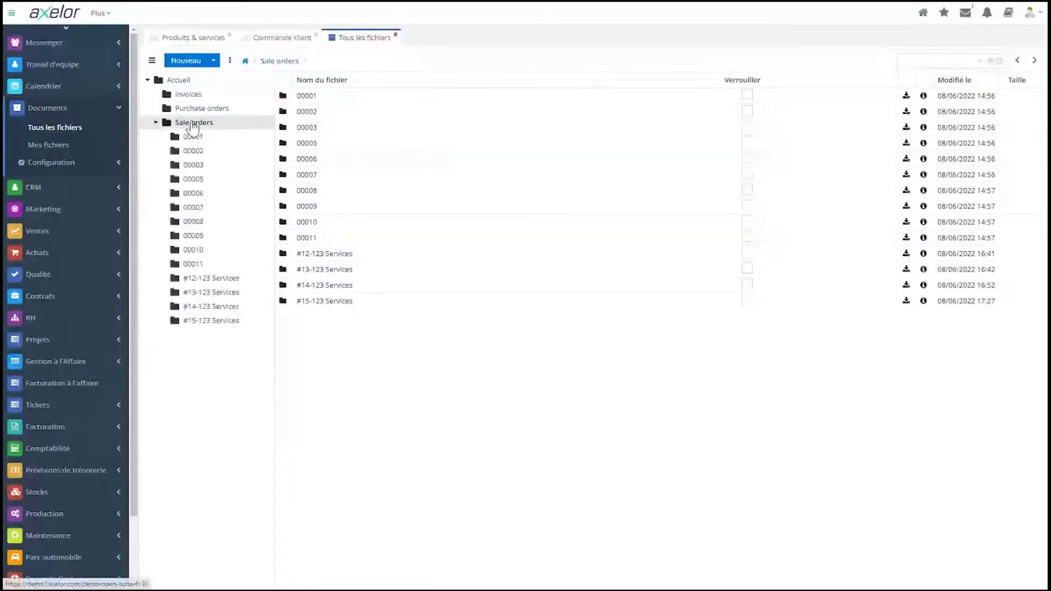
{"action": "left_click", "coordinate": [206, 180]}
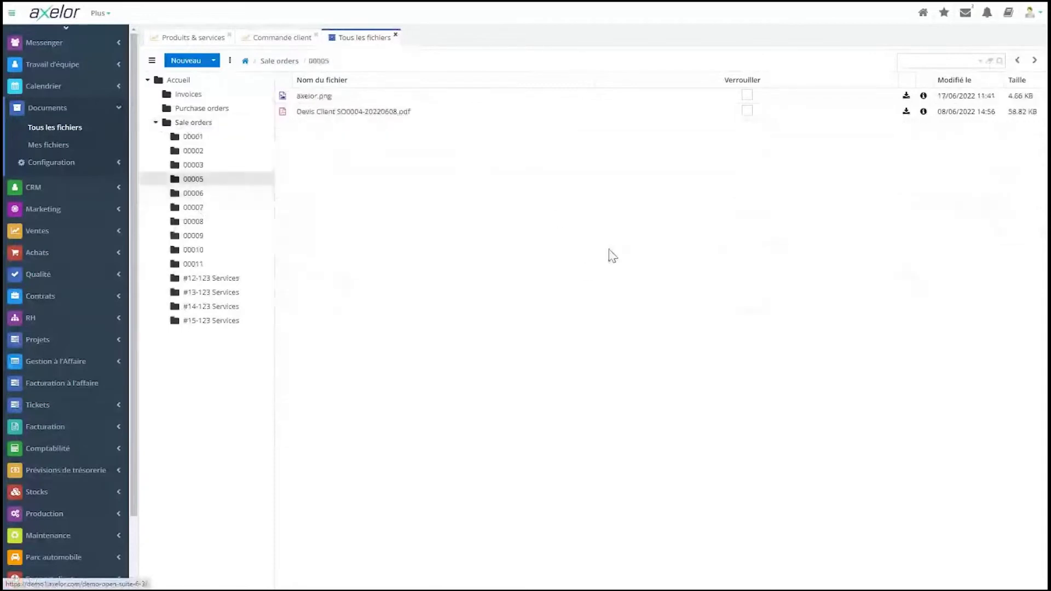
{"action": "left_click", "coordinate": [327, 113]}
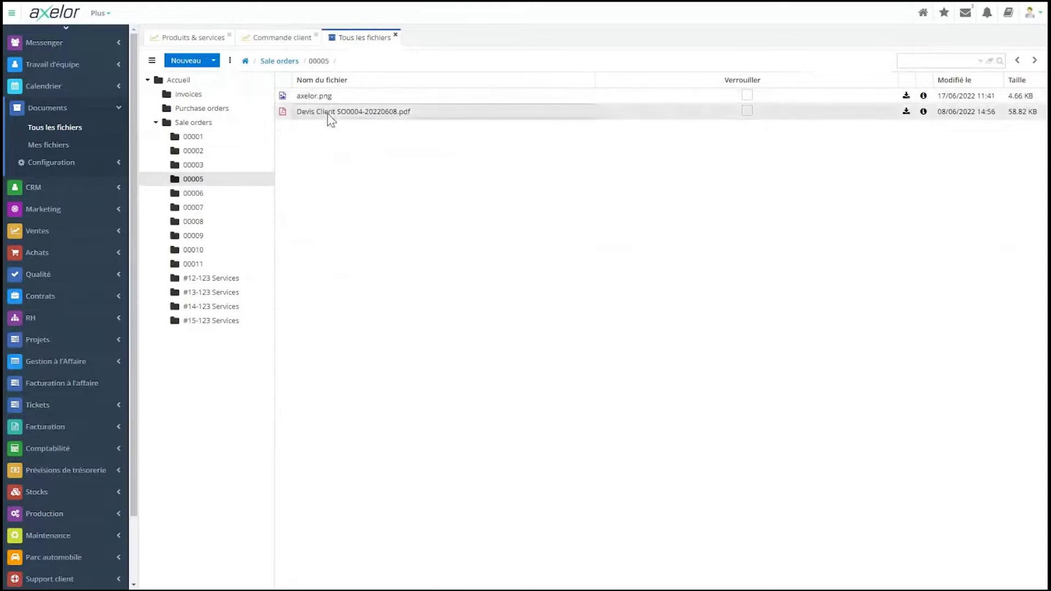
{"action": "double_click", "coordinate": [326, 114]}
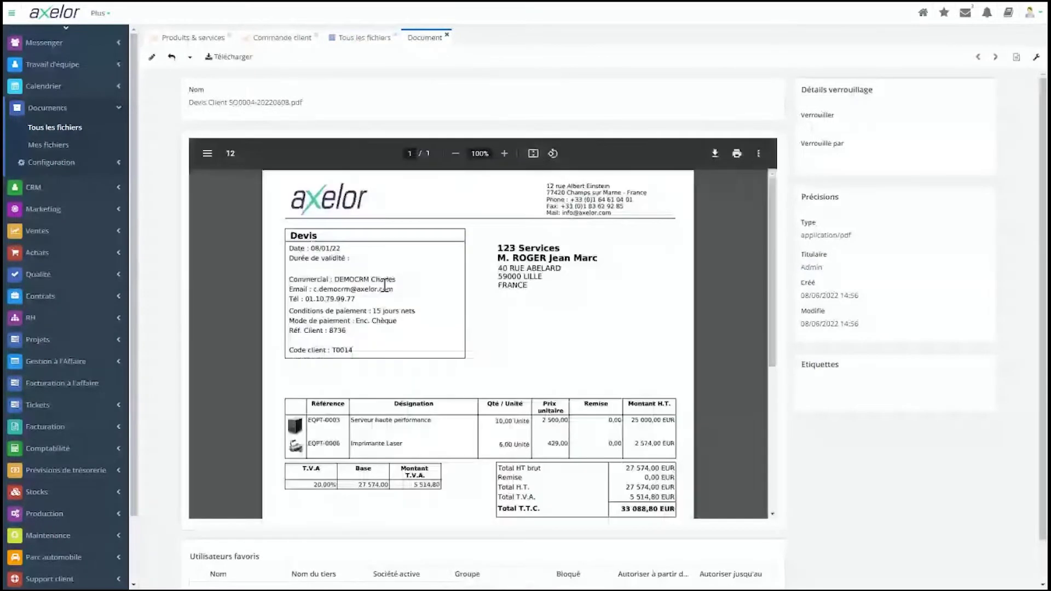
Go to folder FC220002 under Invoices and open the invoice record that its PDF is attached to.
{"action": "left_click", "coordinate": [364, 37]}
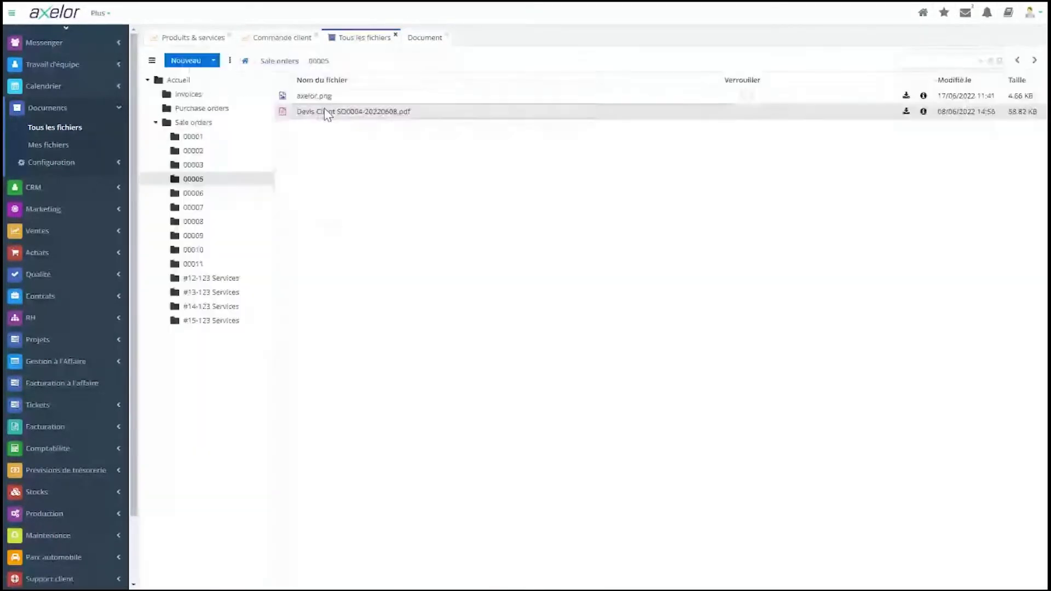
{"action": "left_click", "coordinate": [188, 94]}
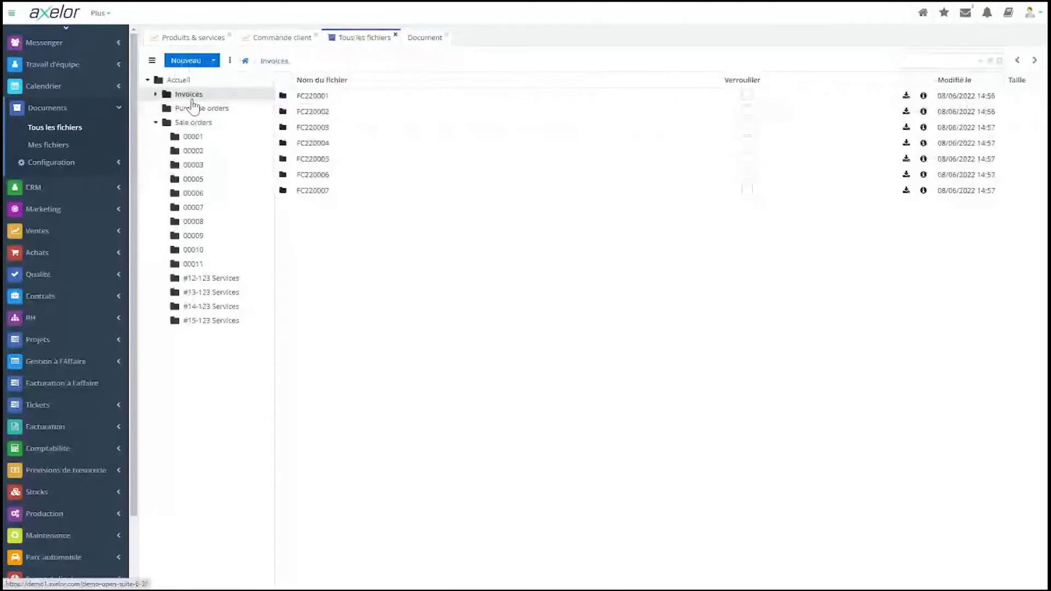
{"action": "double_click", "coordinate": [327, 112]}
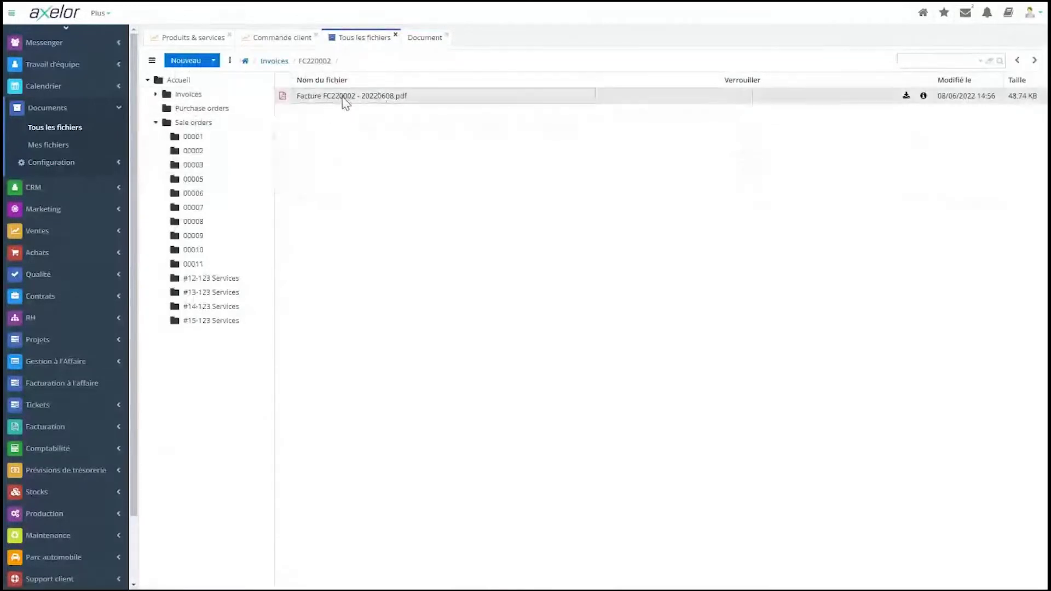
{"action": "left_click", "coordinate": [230, 61]}
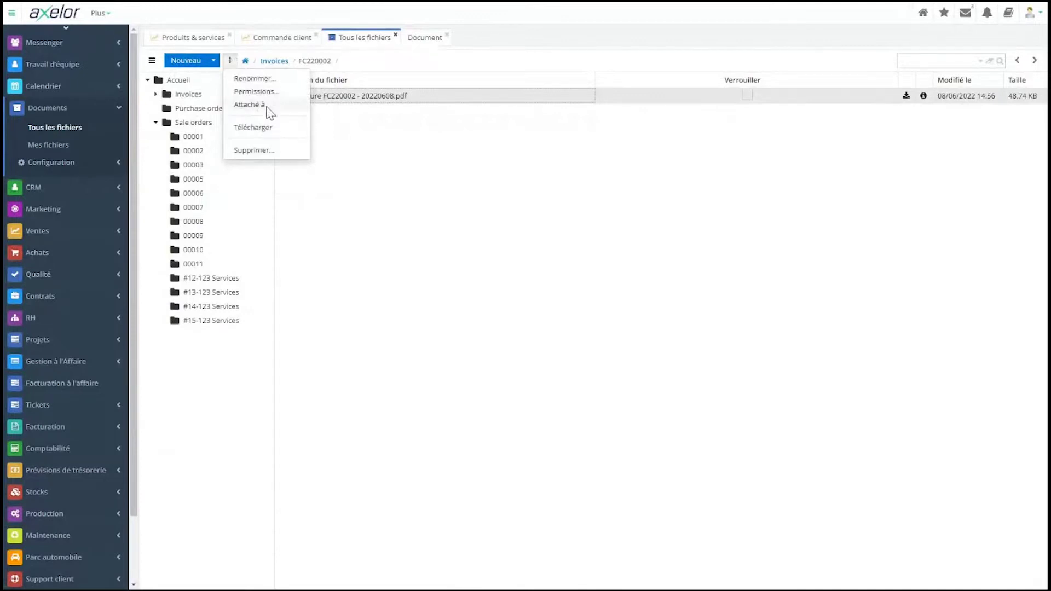
{"action": "left_click", "coordinate": [267, 108]}
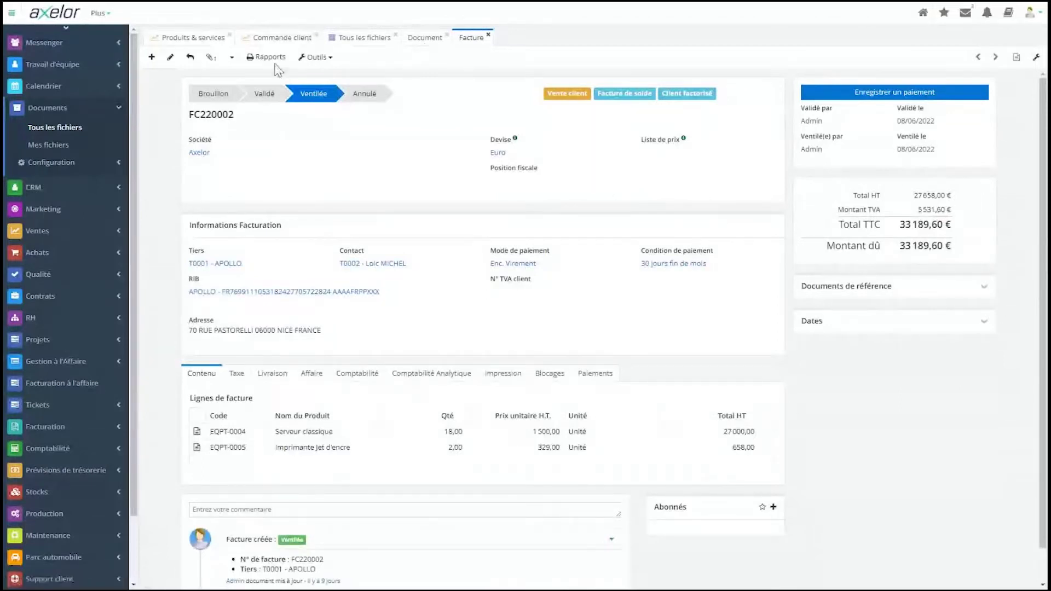
Return to the customer order and subscribe the current account to its followers.
{"action": "left_click", "coordinate": [271, 39]}
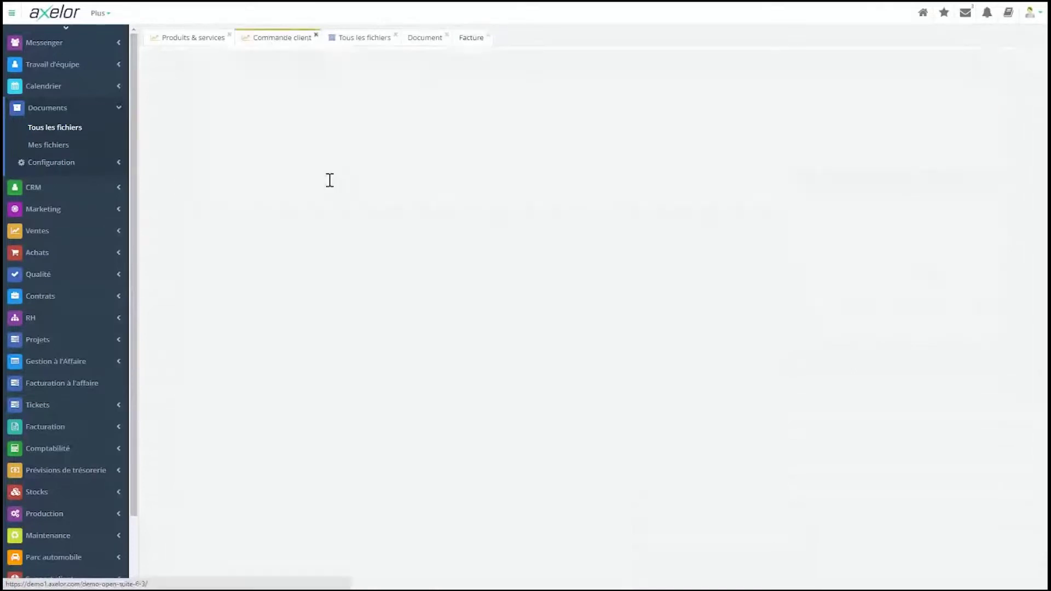
{"action": "scroll", "coordinate": [357, 266], "scroll_direction": "down", "scroll_amount": 3}
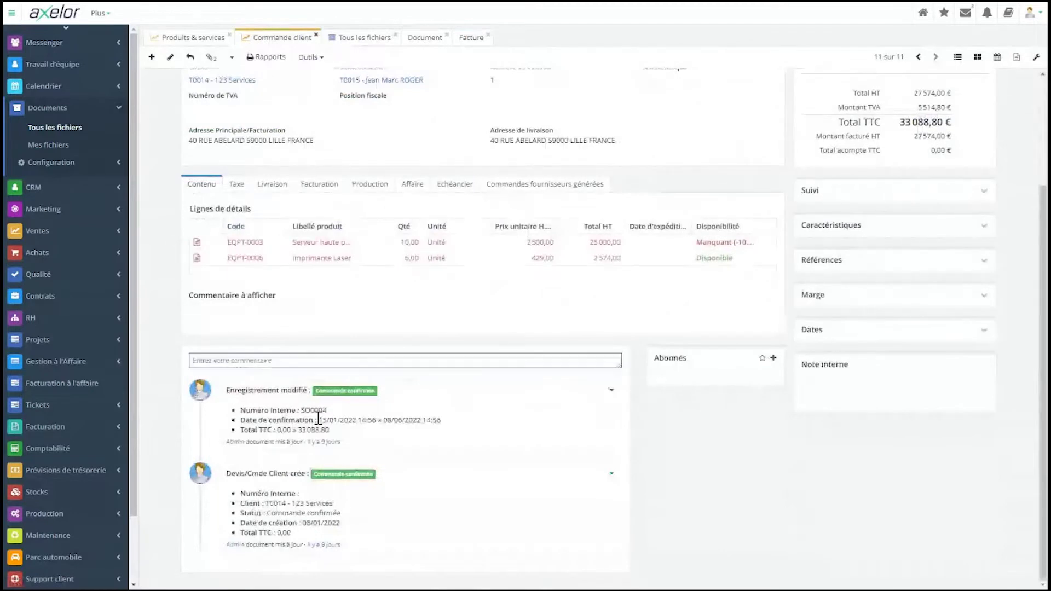
{"action": "left_click", "coordinate": [762, 359]}
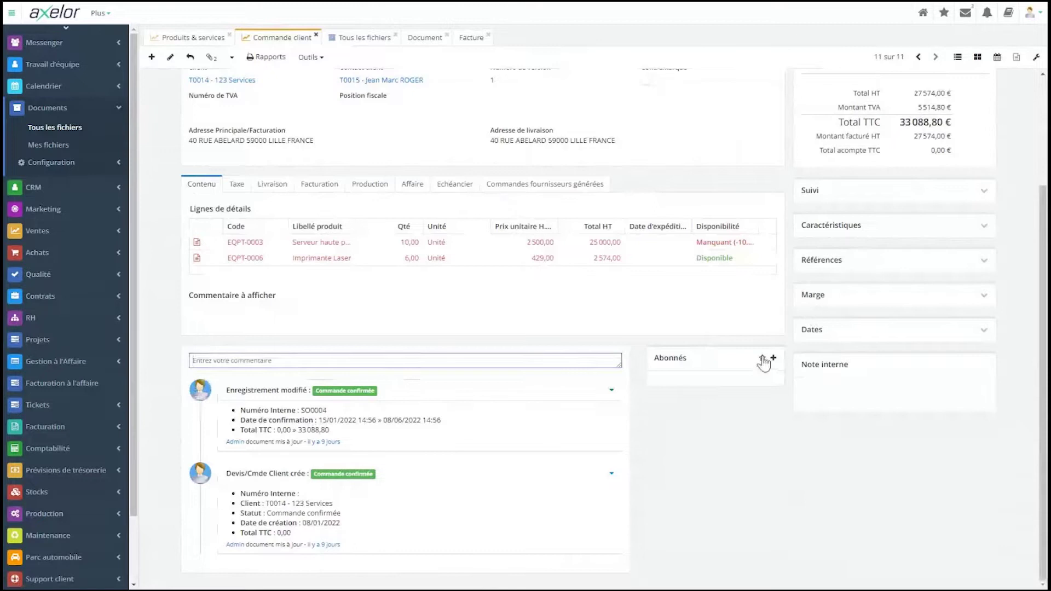
Write the comment "Un commentaire ...." in the customer order's message thread.
{"action": "left_click", "coordinate": [492, 362]}
{"action": "type", "text": "Un comme"}
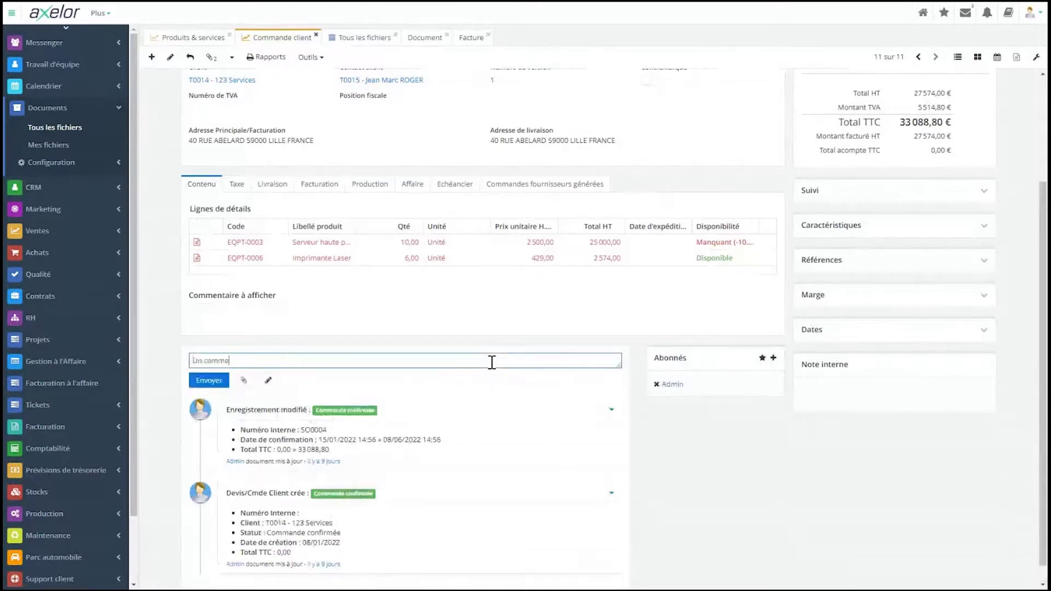
{"action": "type", "text": "ntaire ...."}
Try to attach the invoice PDF from the FC220002 folder under Invoices to the comment.
{"action": "left_click", "coordinate": [245, 381]}
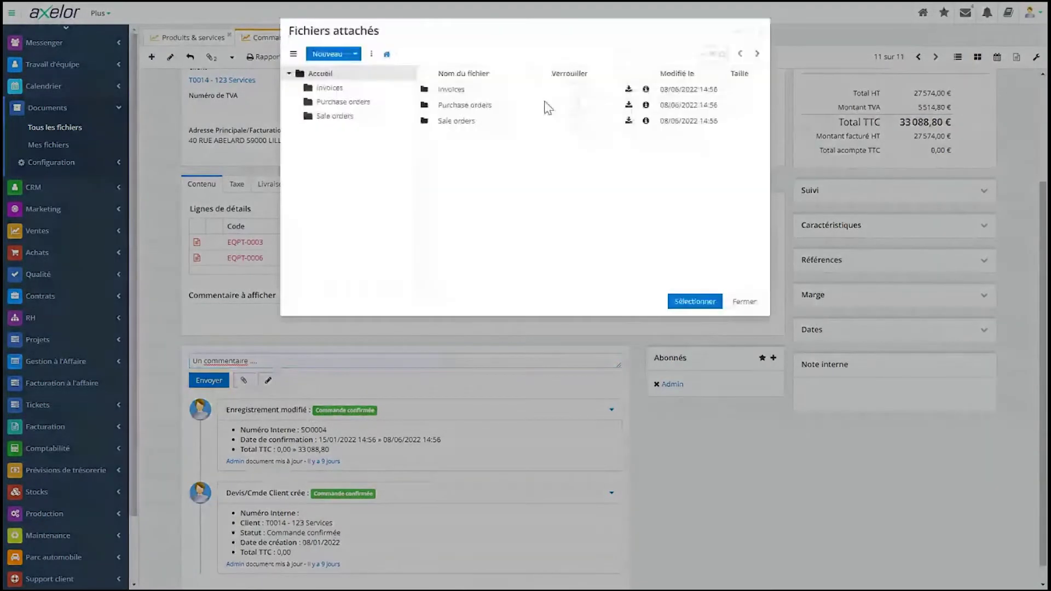
{"action": "double_click", "coordinate": [466, 93]}
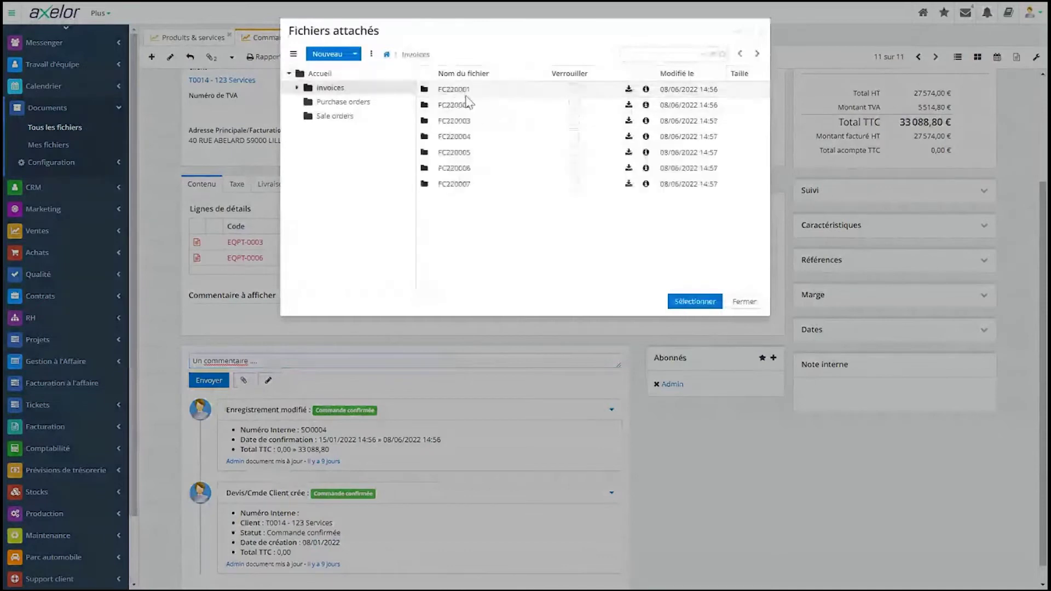
{"action": "double_click", "coordinate": [467, 104]}
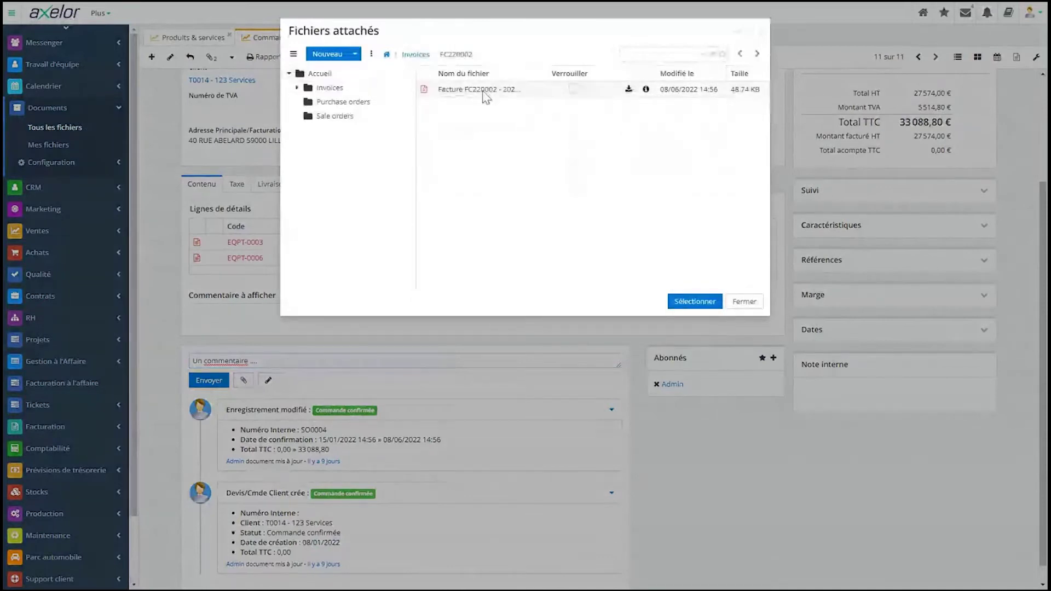
{"action": "left_click", "coordinate": [485, 94]}
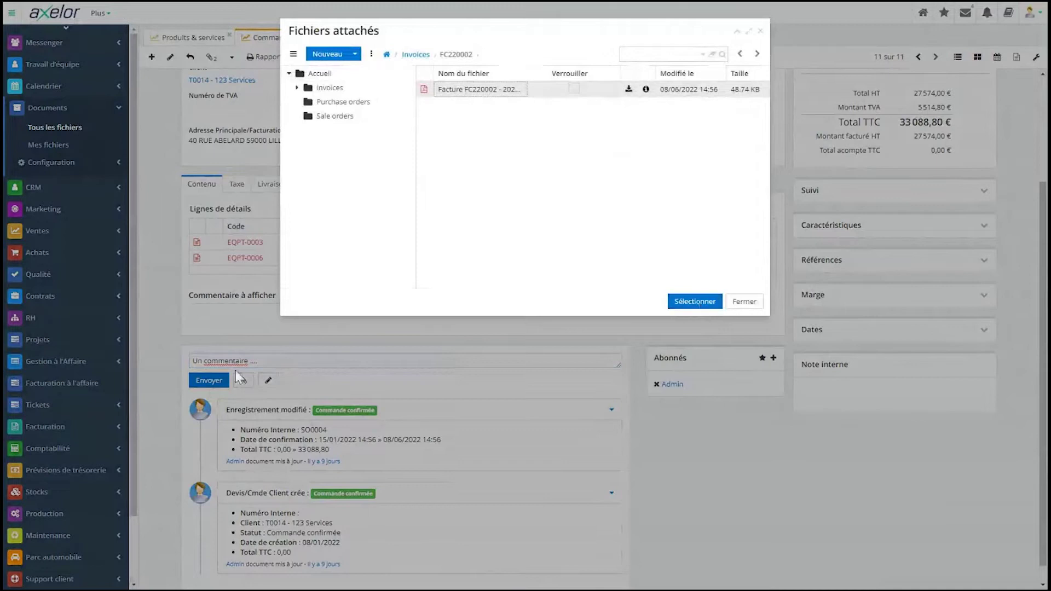
{"action": "double_click", "coordinate": [460, 92]}
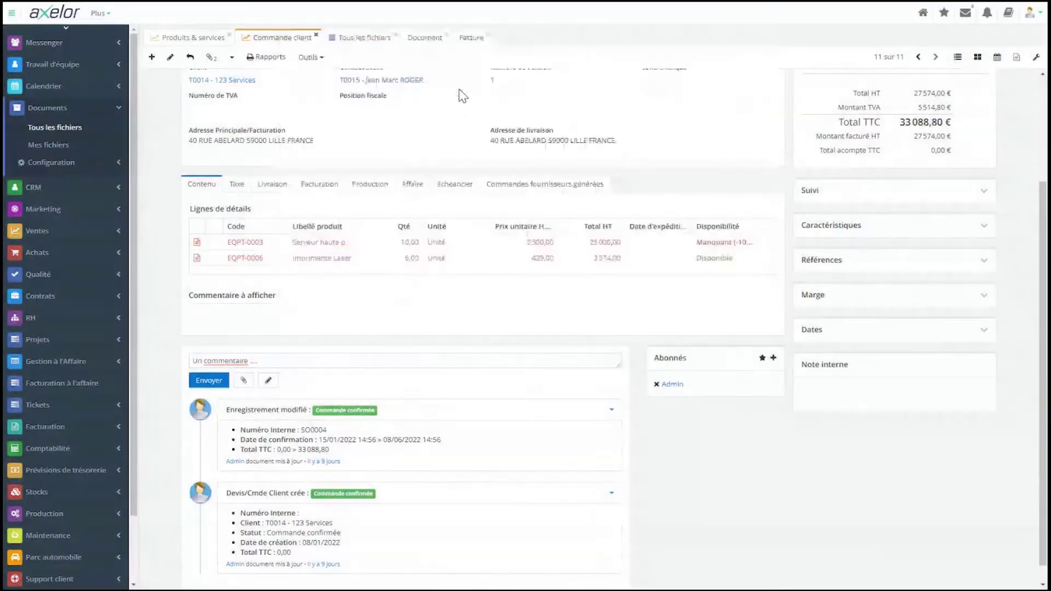
Attach Facture FC220001 - 20220608.pdf from the Invoices folder to the comment and send it.
{"action": "left_click", "coordinate": [280, 38]}
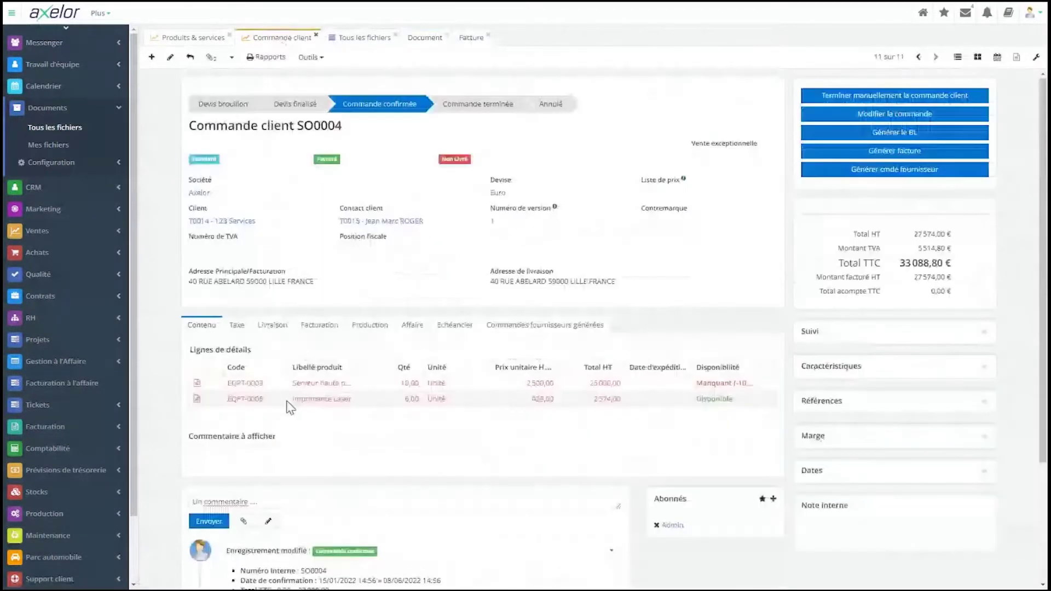
{"action": "scroll", "coordinate": [289, 408], "scroll_direction": "down", "scroll_amount": 3}
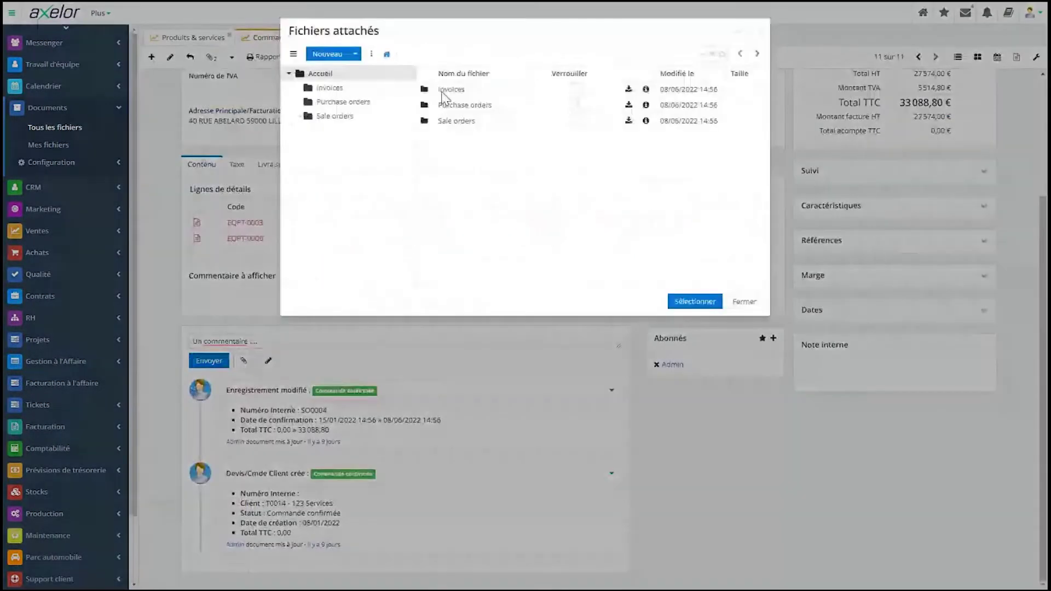
{"action": "double_click", "coordinate": [444, 91]}
{"action": "double_click", "coordinate": [457, 91]}
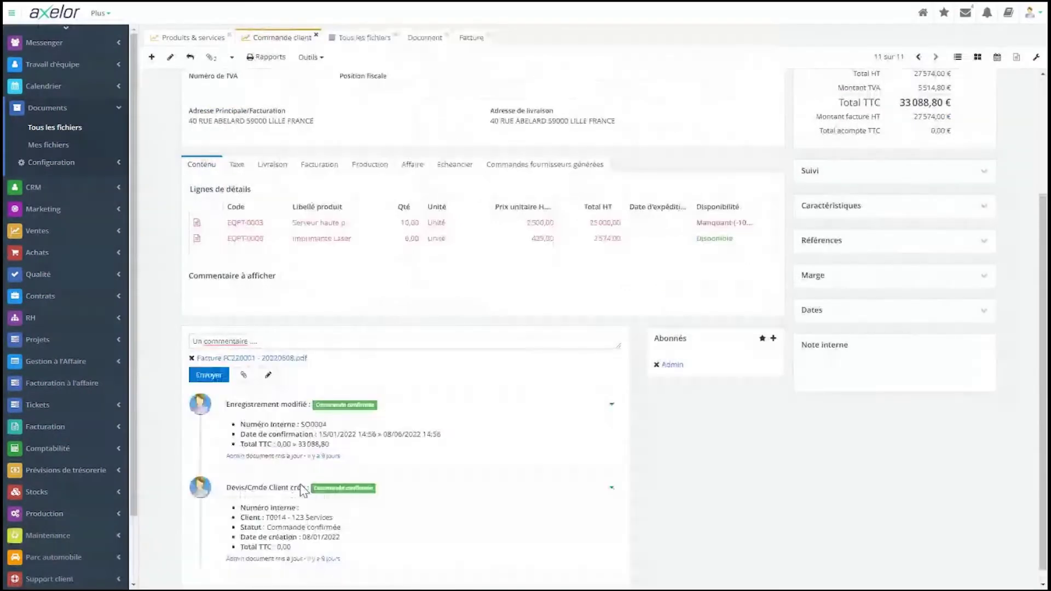
{"action": "left_click", "coordinate": [217, 376]}
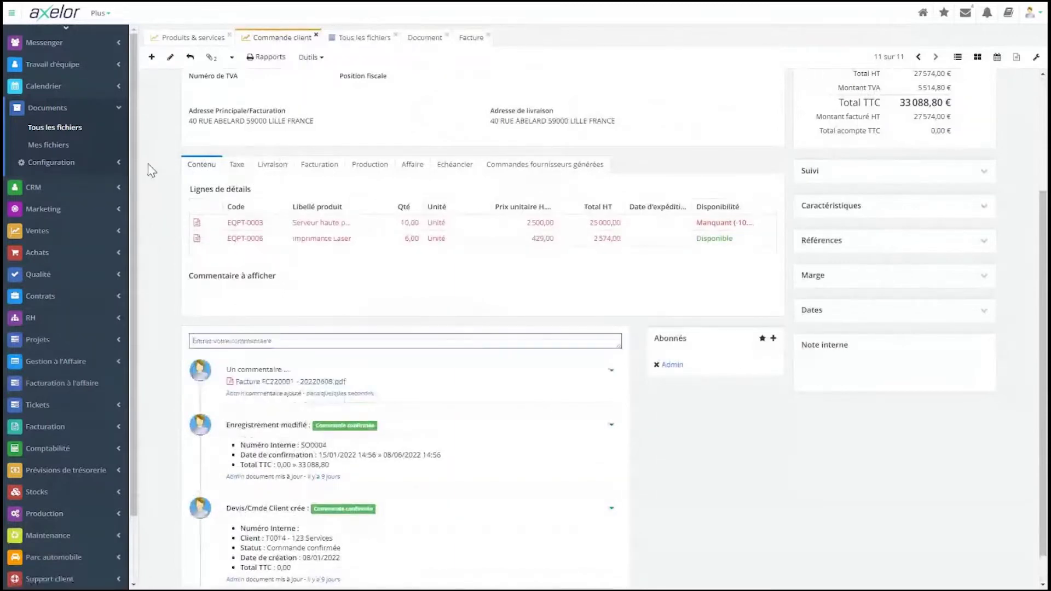
Open the Messenger inbox and load the remaining replies of the customer order conversation.
{"action": "left_click", "coordinate": [64, 44]}
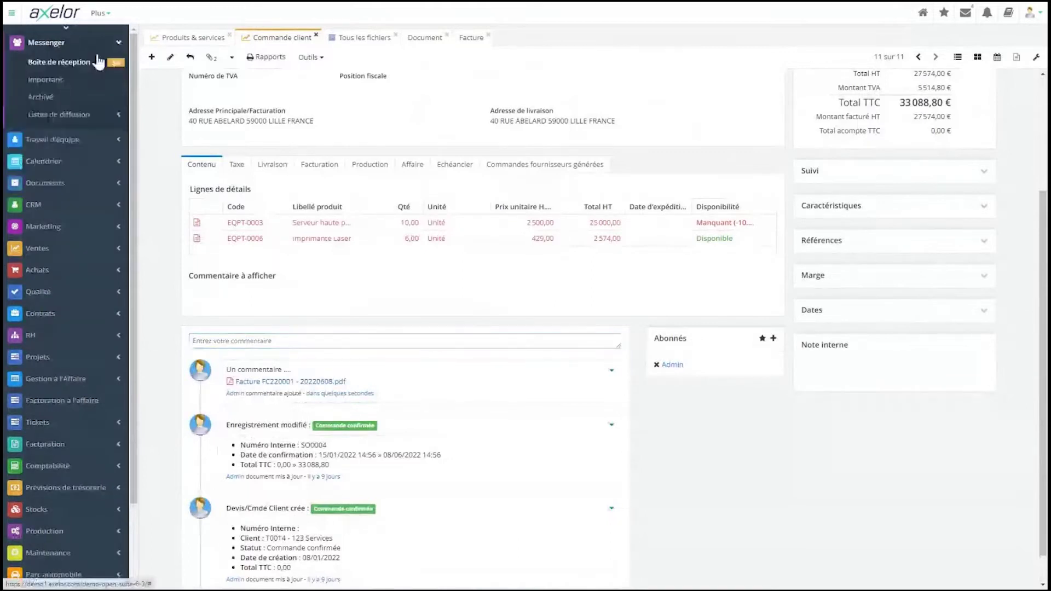
{"action": "left_click", "coordinate": [43, 65]}
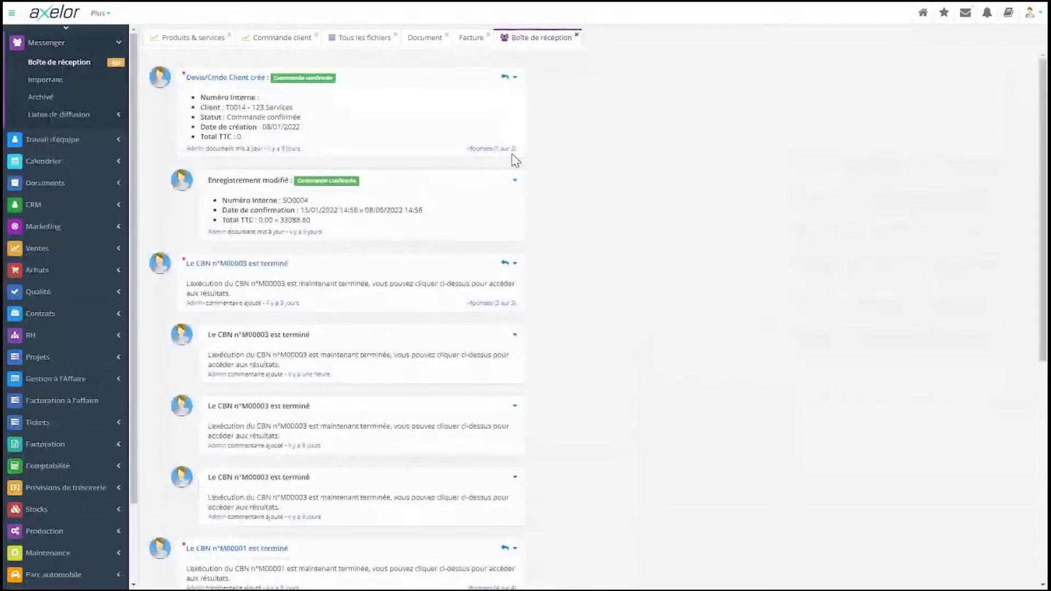
{"action": "left_click", "coordinate": [509, 149]}
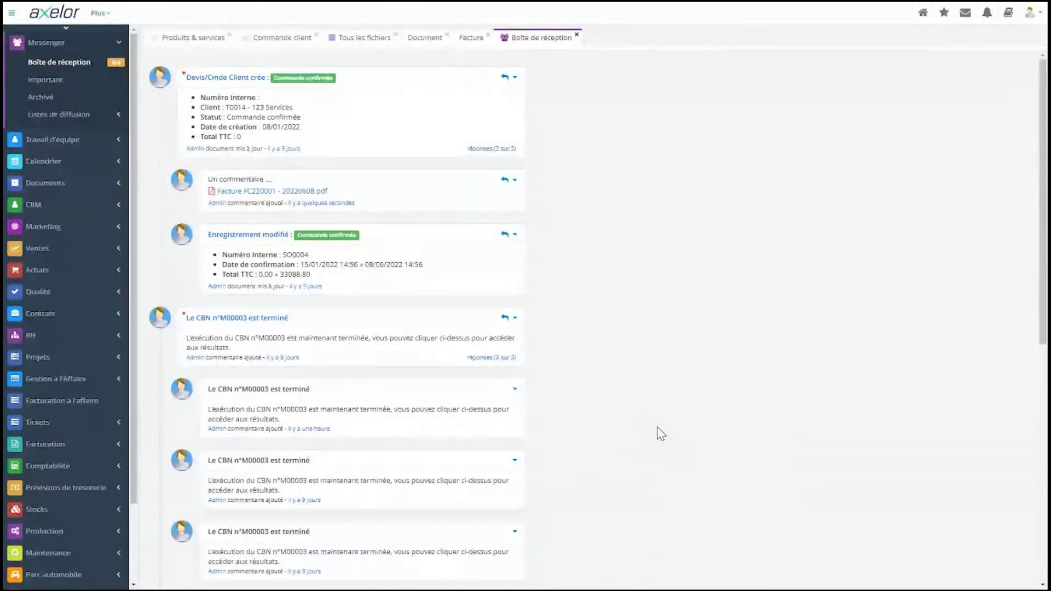
Close the inbox, invoice and document views and collapse the Messenger section.
{"action": "left_click", "coordinate": [577, 36]}
{"action": "left_click", "coordinate": [487, 35]}
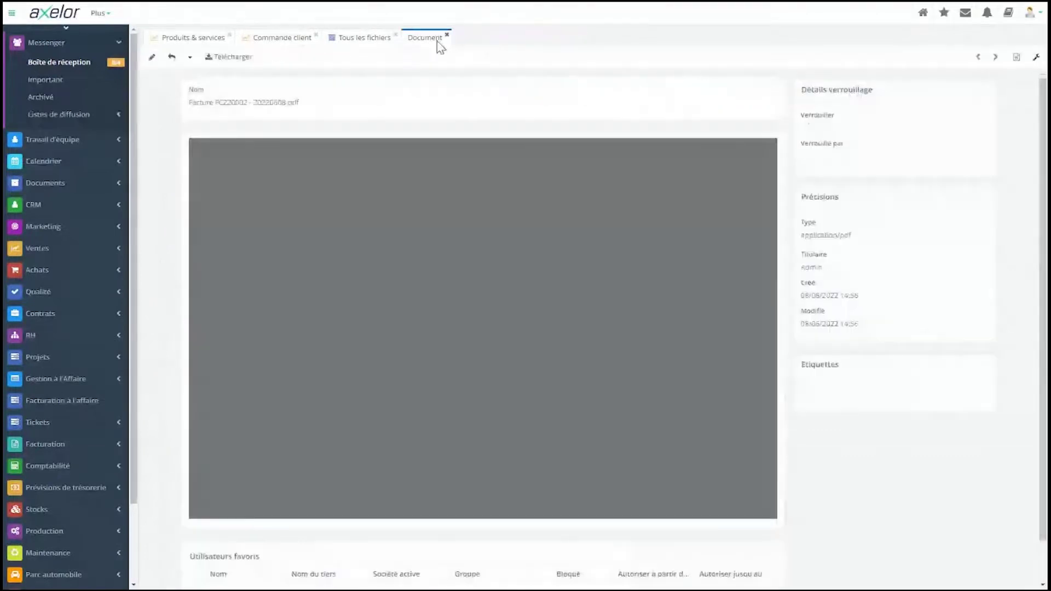
{"action": "left_click", "coordinate": [446, 35]}
{"action": "left_click", "coordinate": [77, 44]}
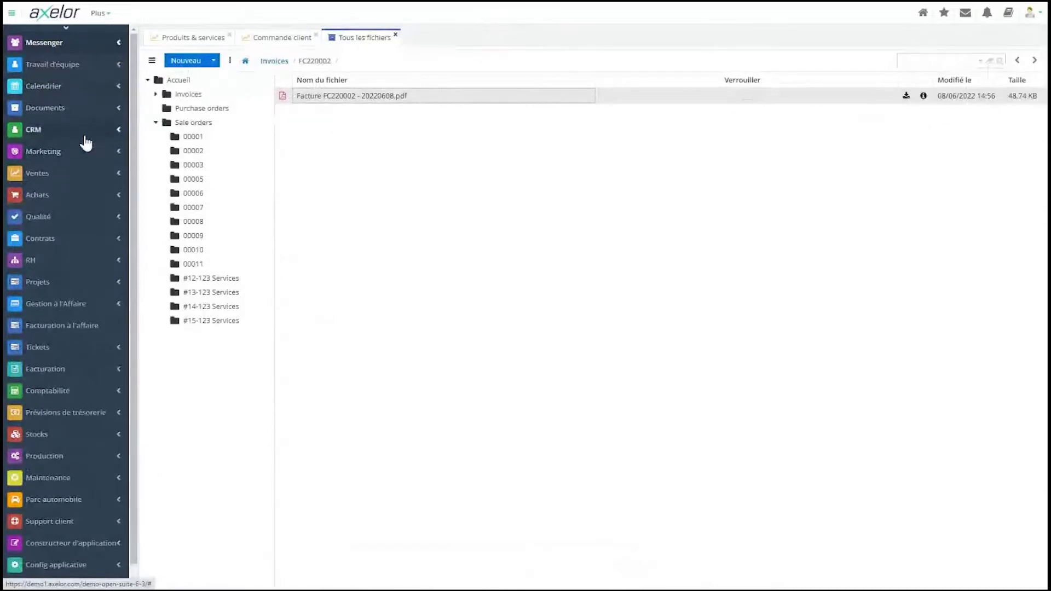
In the CRM opportunities, move the "Maintenance annuelle - 1 ANNEE + Pack Classique - 12 U" card from Qualification to Proposition.
{"action": "left_click", "coordinate": [86, 139]}
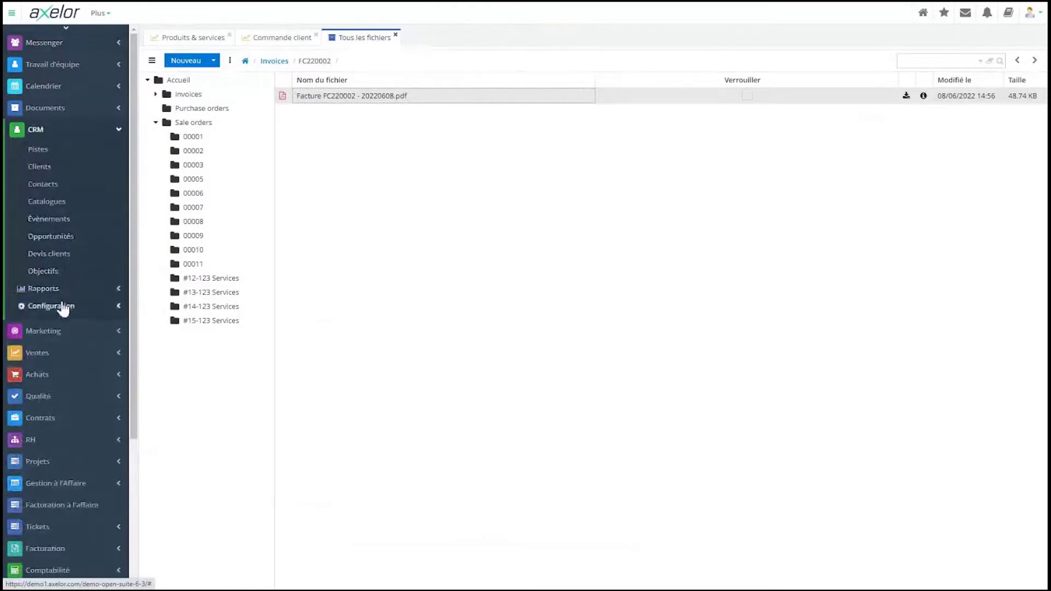
{"action": "left_click", "coordinate": [64, 240]}
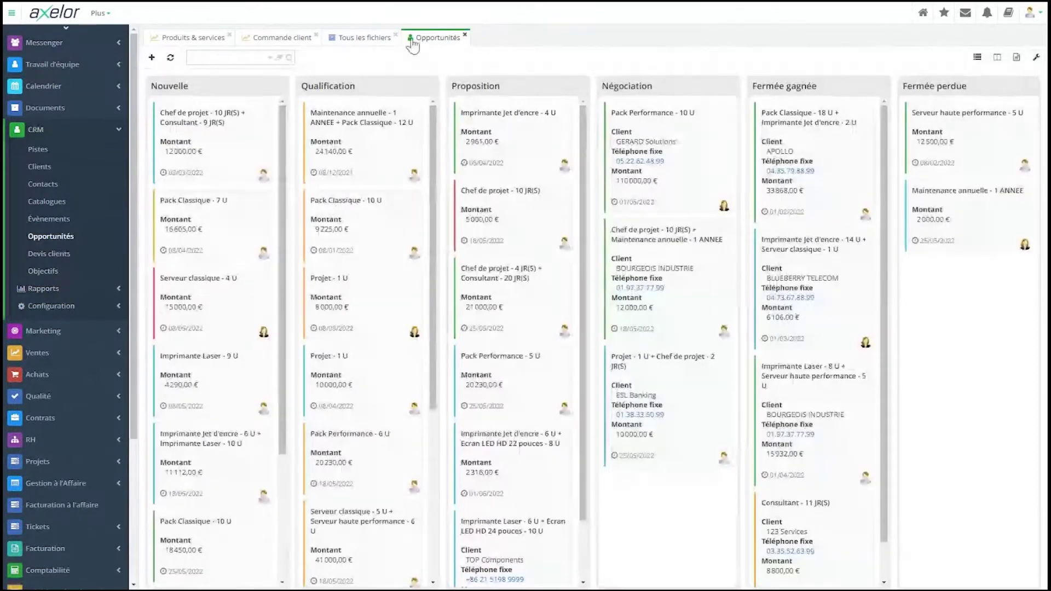
{"action": "left_click_drag", "start_coordinate": [373, 156], "coordinate": [499, 225]}
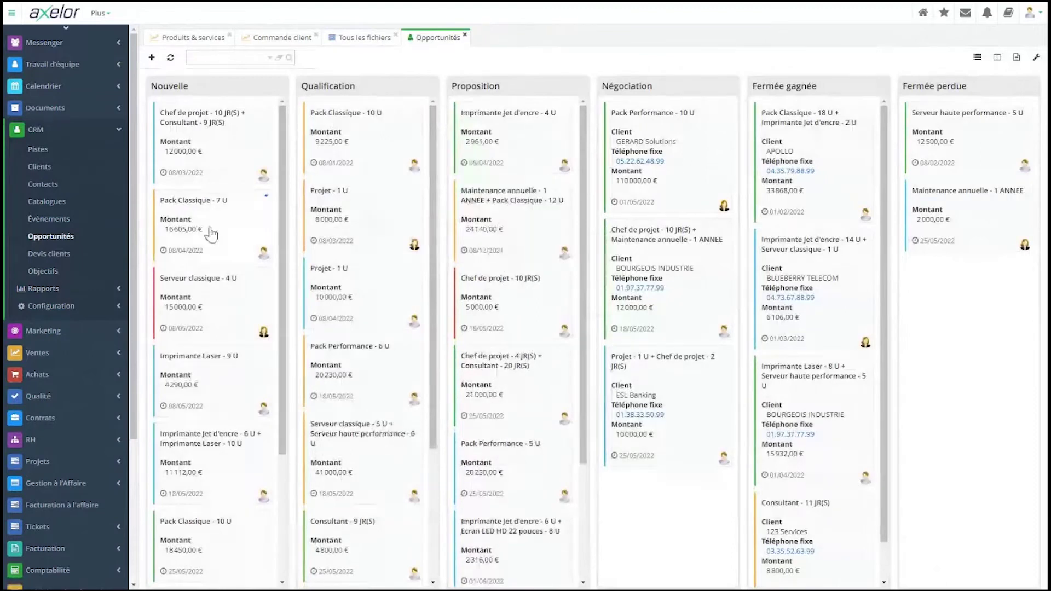
View the CRM events calendar, then close all open views and collapse the CRM section.
{"action": "left_click", "coordinate": [58, 220]}
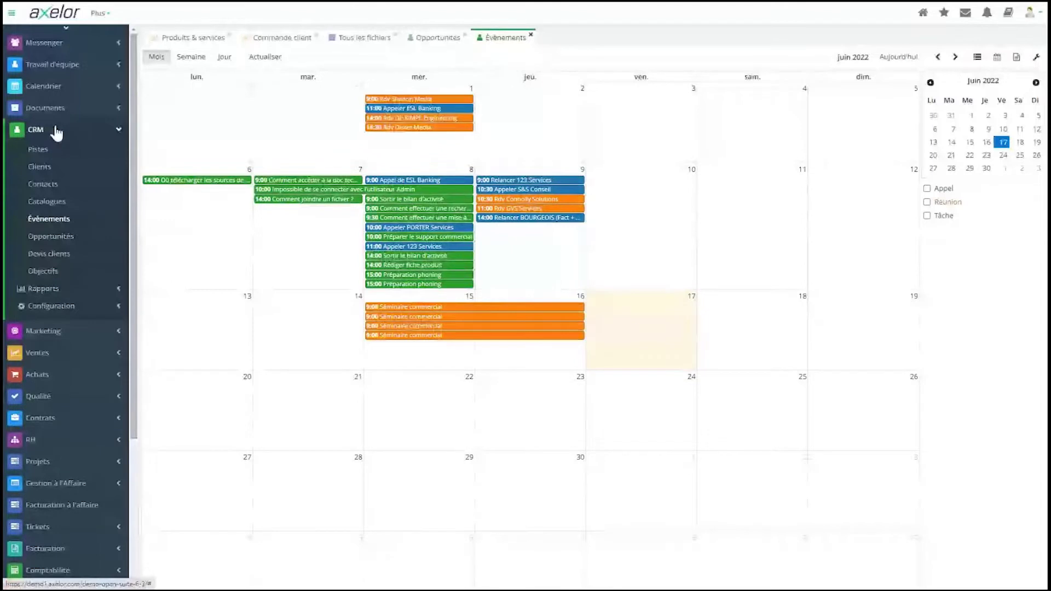
{"action": "right_click", "coordinate": [499, 37]}
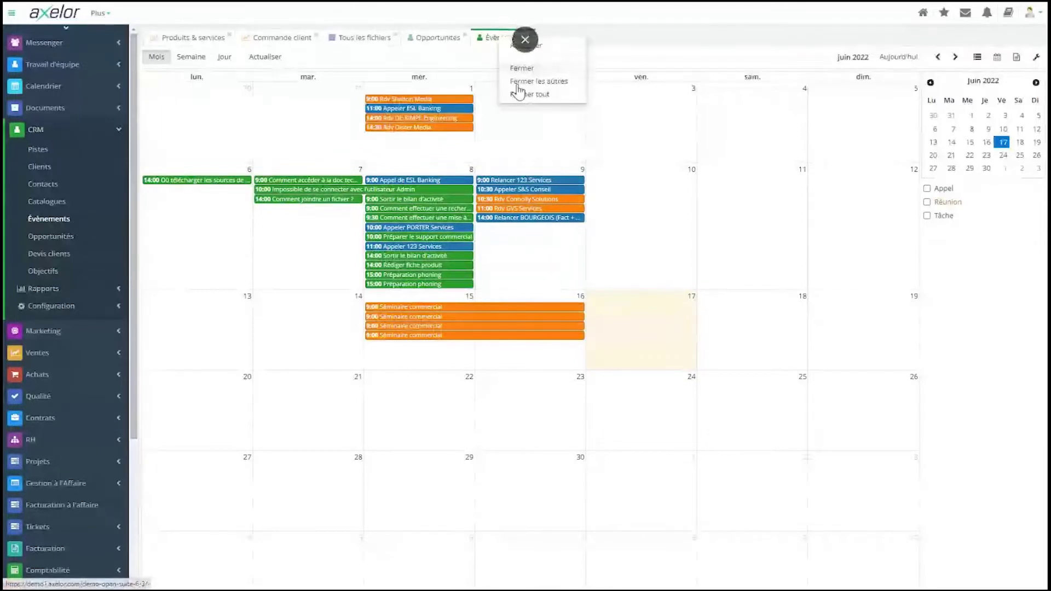
{"action": "left_click", "coordinate": [519, 93]}
{"action": "left_click", "coordinate": [71, 136]}
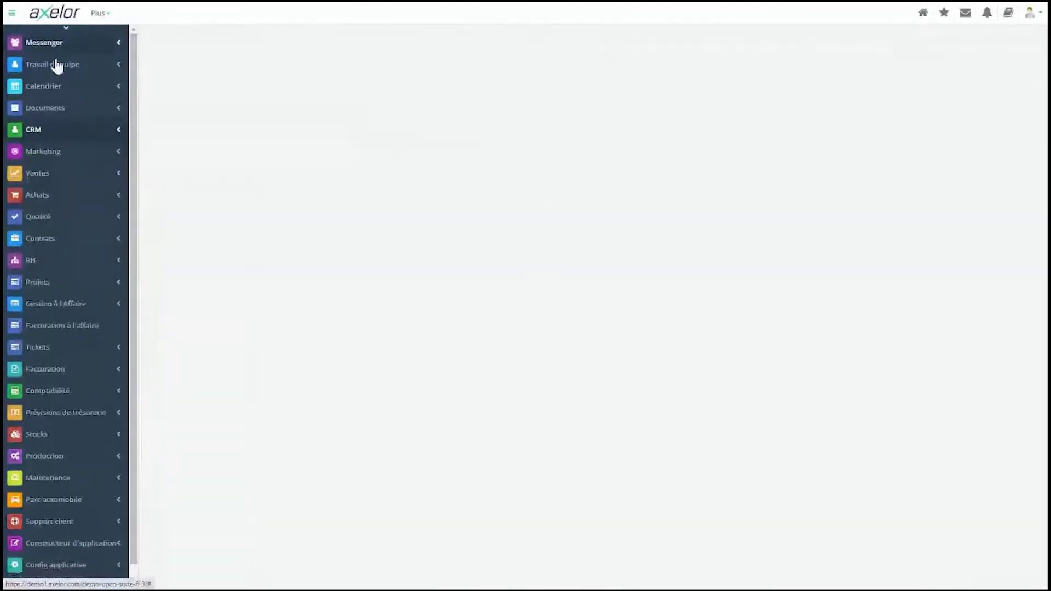
Open the product COMP-0002 Disque dur SSD 100 Go from the Production products list.
{"action": "scroll", "coordinate": [73, 481], "scroll_direction": "down", "scroll_amount": 1}
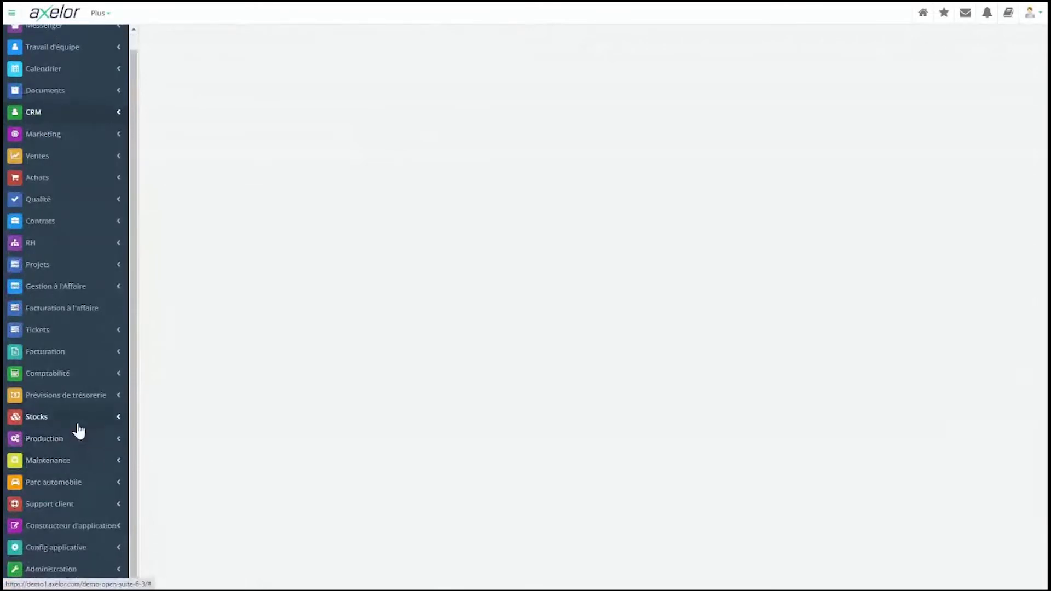
{"action": "left_click", "coordinate": [78, 443]}
{"action": "scroll", "coordinate": [80, 503], "scroll_direction": "down", "scroll_amount": 2}
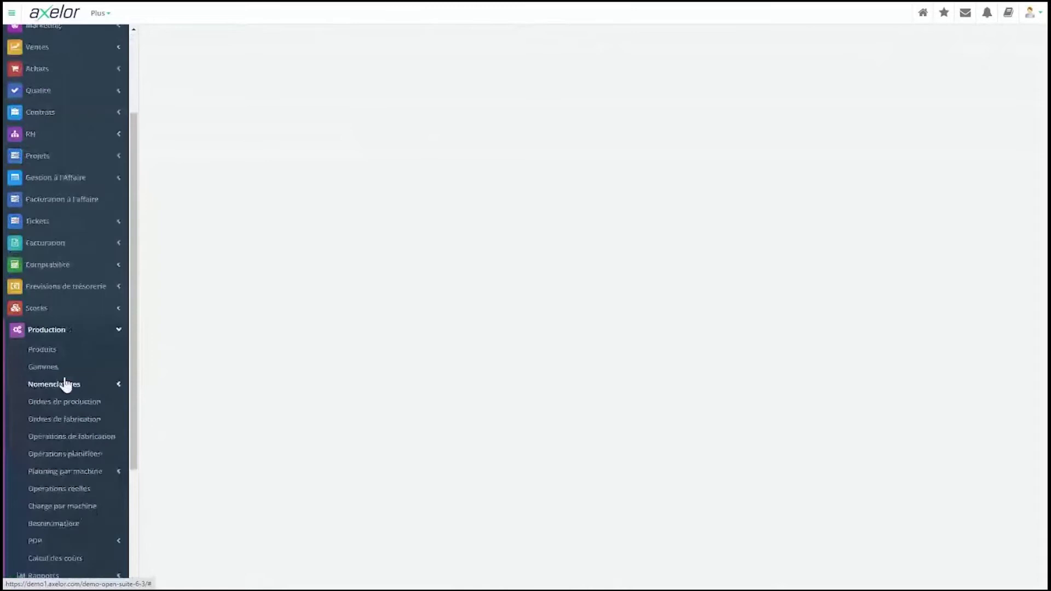
{"action": "left_click", "coordinate": [61, 355]}
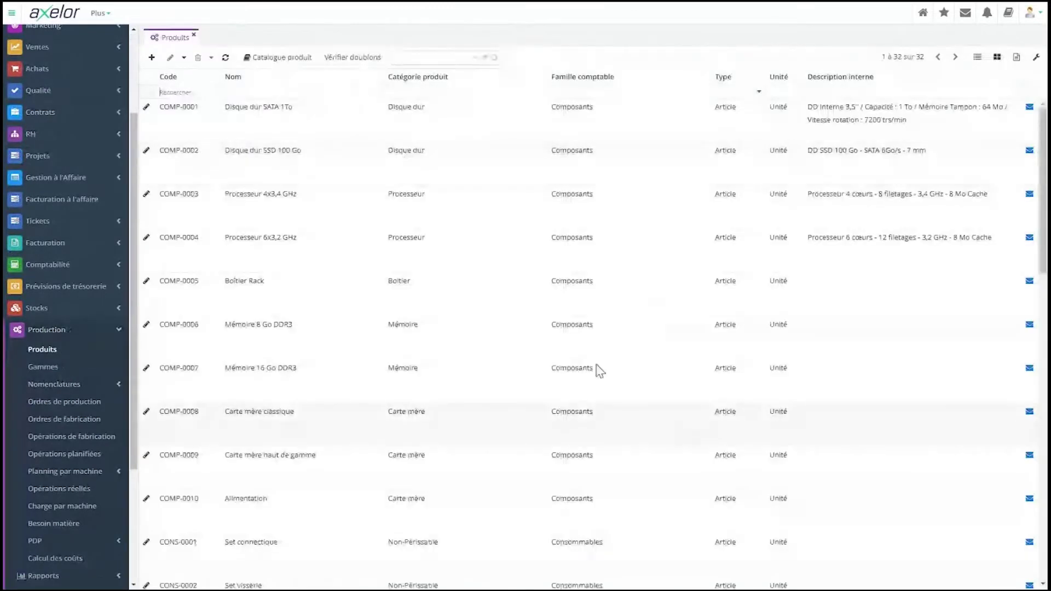
{"action": "left_click", "coordinate": [301, 166]}
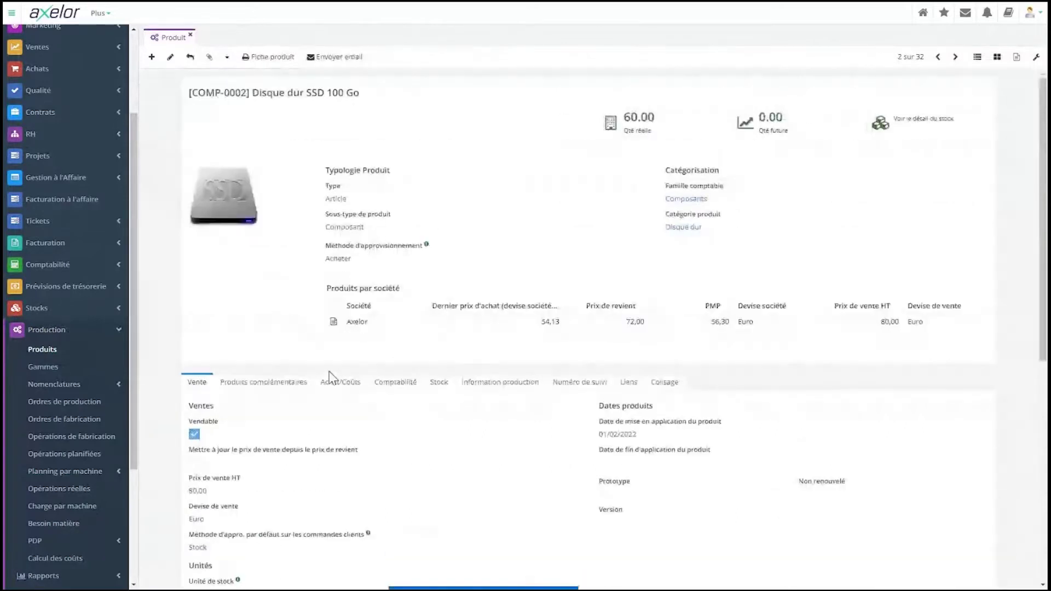
Examine the SSD product's subtype, sales details, and purchase and cost information.
{"action": "left_click_drag", "start_coordinate": [375, 225], "coordinate": [321, 228]}
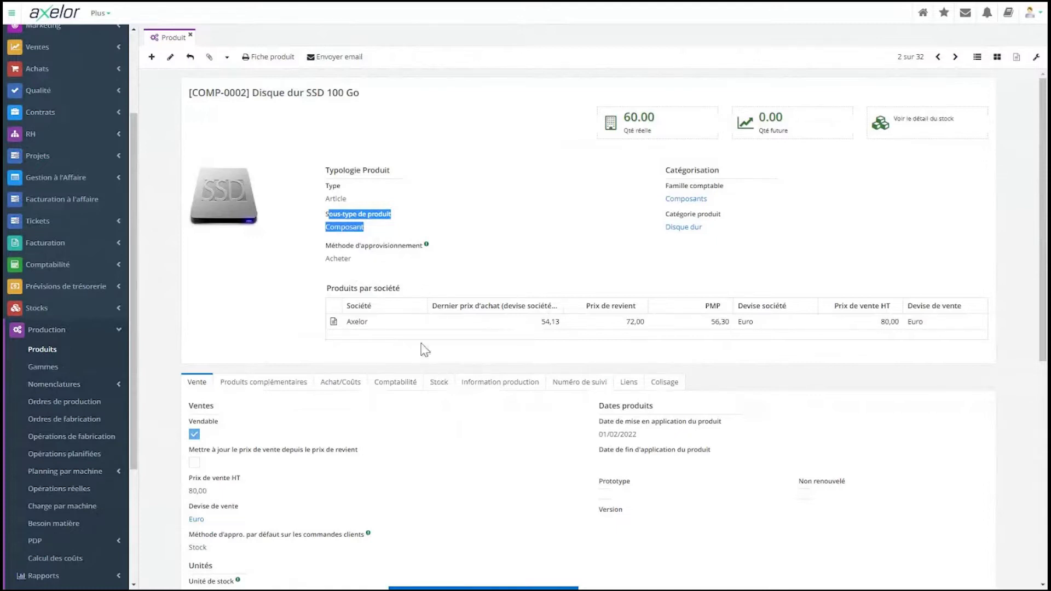
{"action": "left_click", "coordinate": [429, 276]}
{"action": "scroll", "coordinate": [271, 353], "scroll_direction": "down", "scroll_amount": 3}
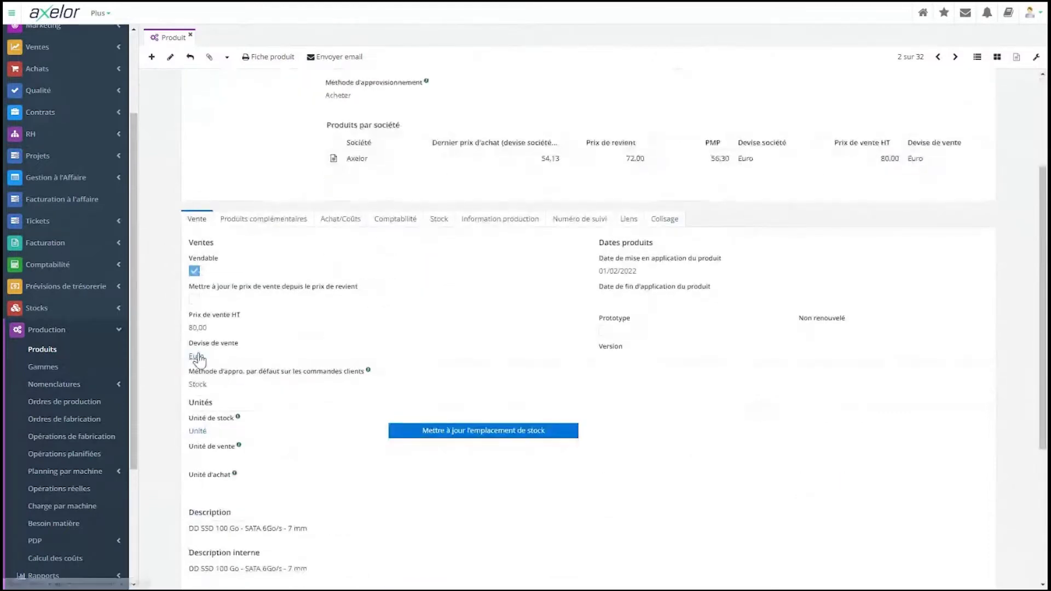
{"action": "left_click", "coordinate": [327, 221]}
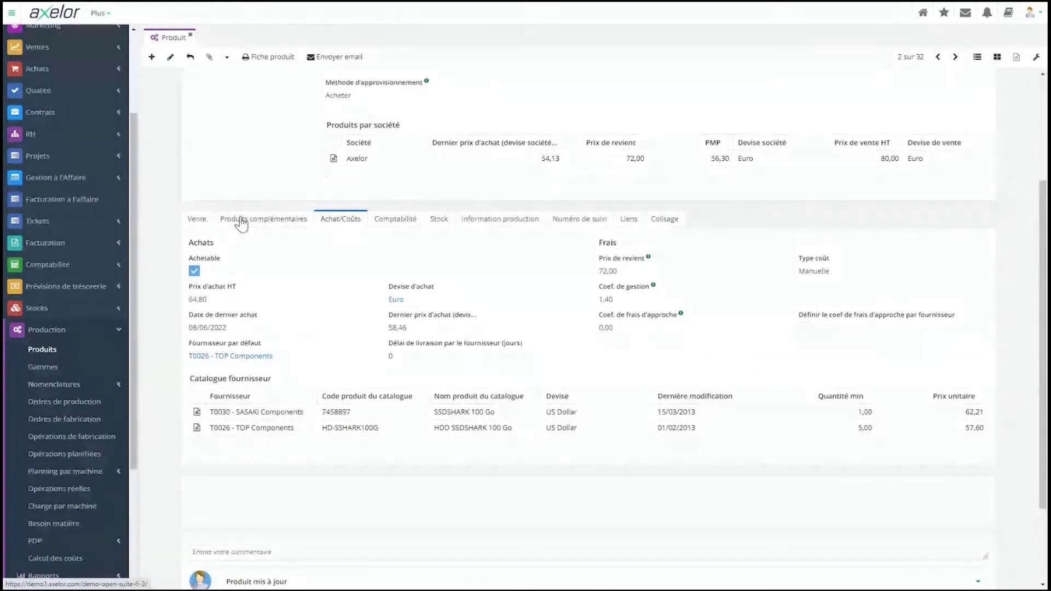
{"action": "left_click", "coordinate": [197, 219]}
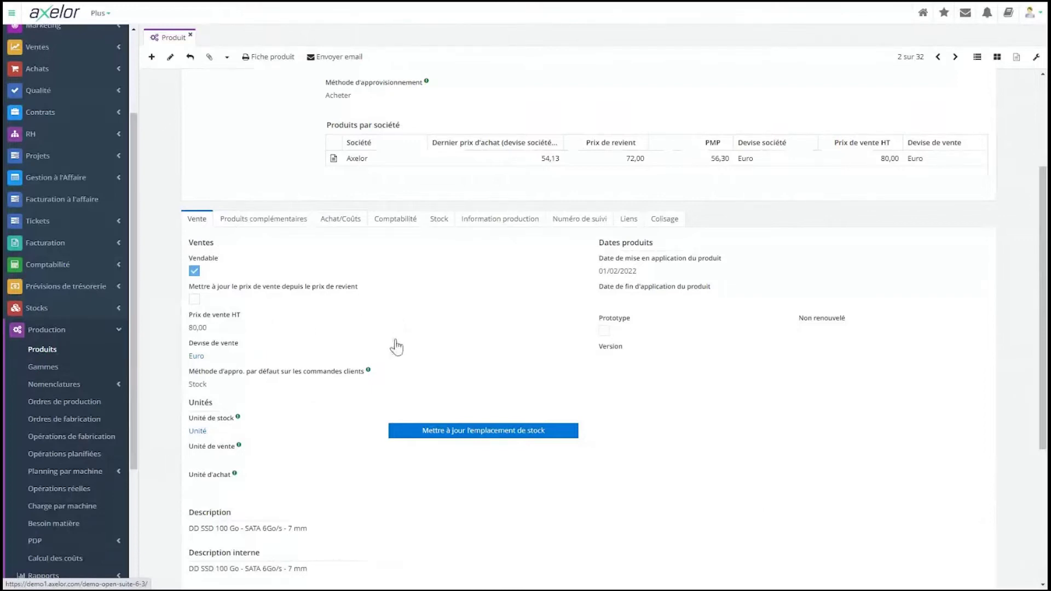
{"action": "scroll", "coordinate": [411, 290], "scroll_direction": "up", "scroll_amount": 1}
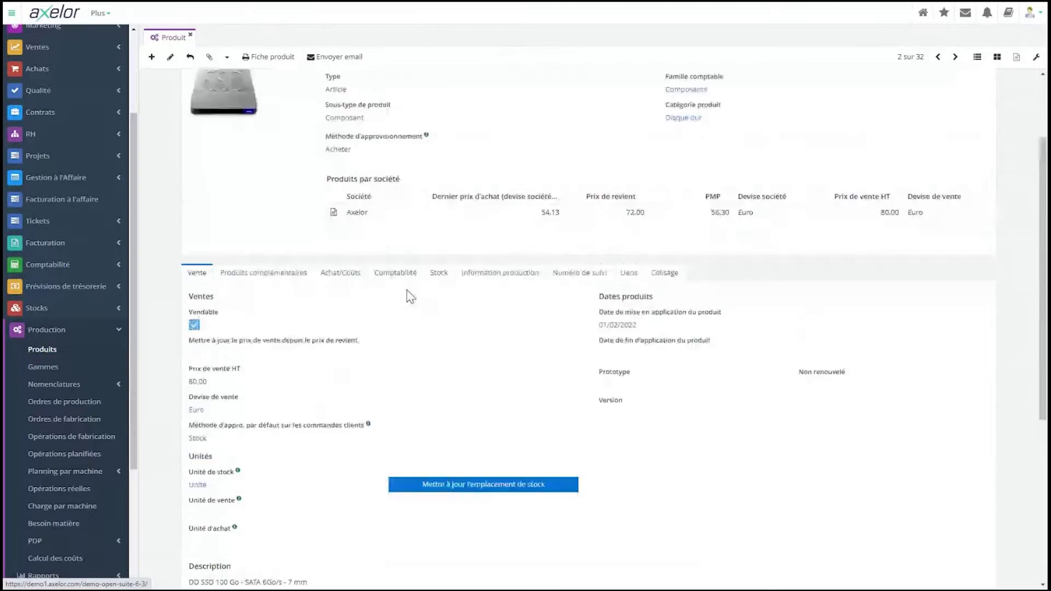
{"action": "scroll", "coordinate": [410, 297], "scroll_direction": "up", "scroll_amount": 2}
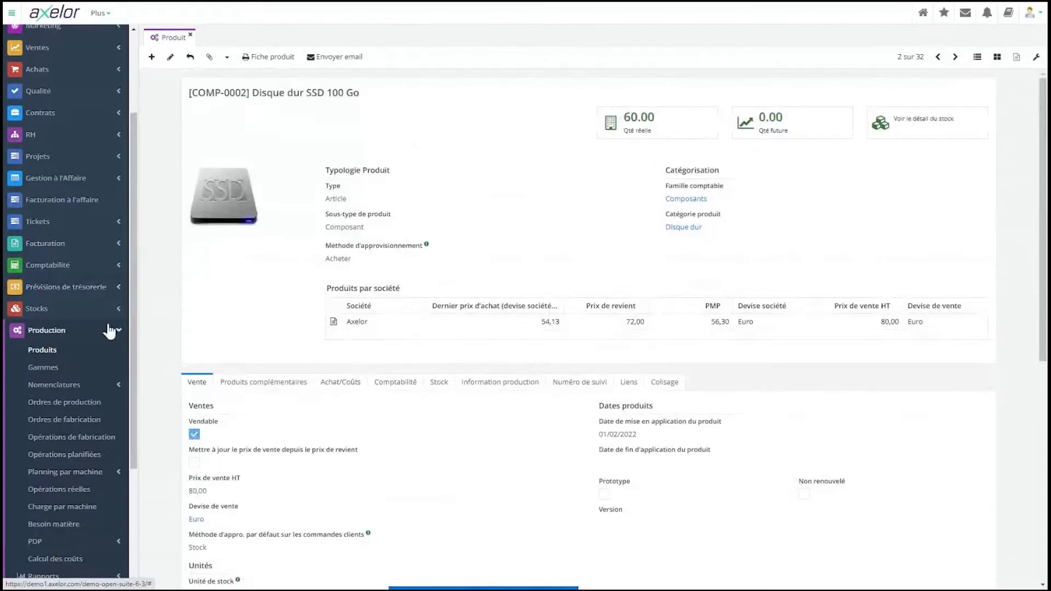
{"action": "scroll", "coordinate": [110, 330], "scroll_direction": "up", "scroll_amount": 2}
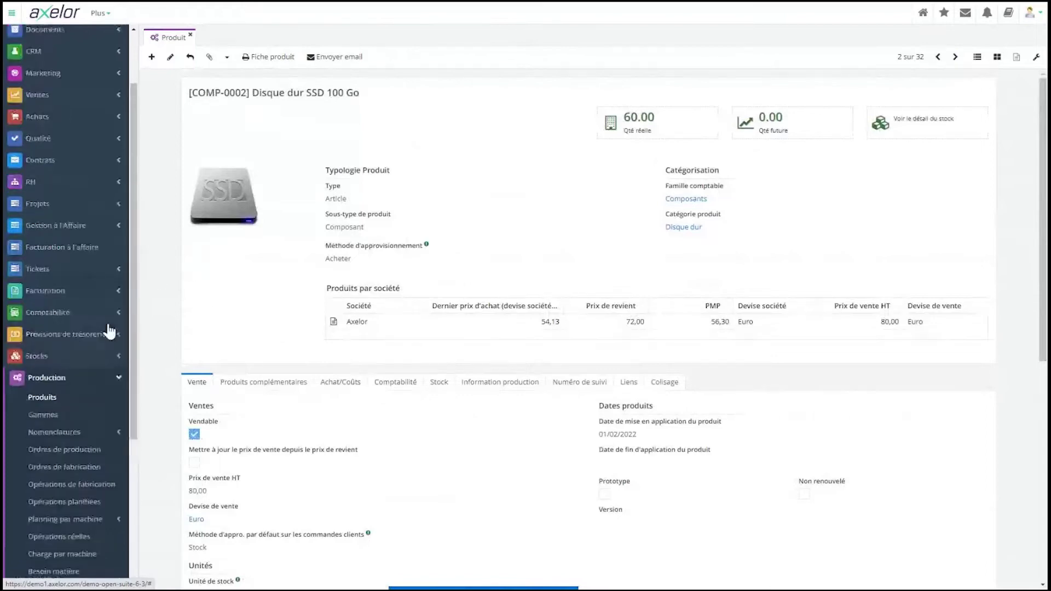
{"action": "left_click", "coordinate": [65, 106]}
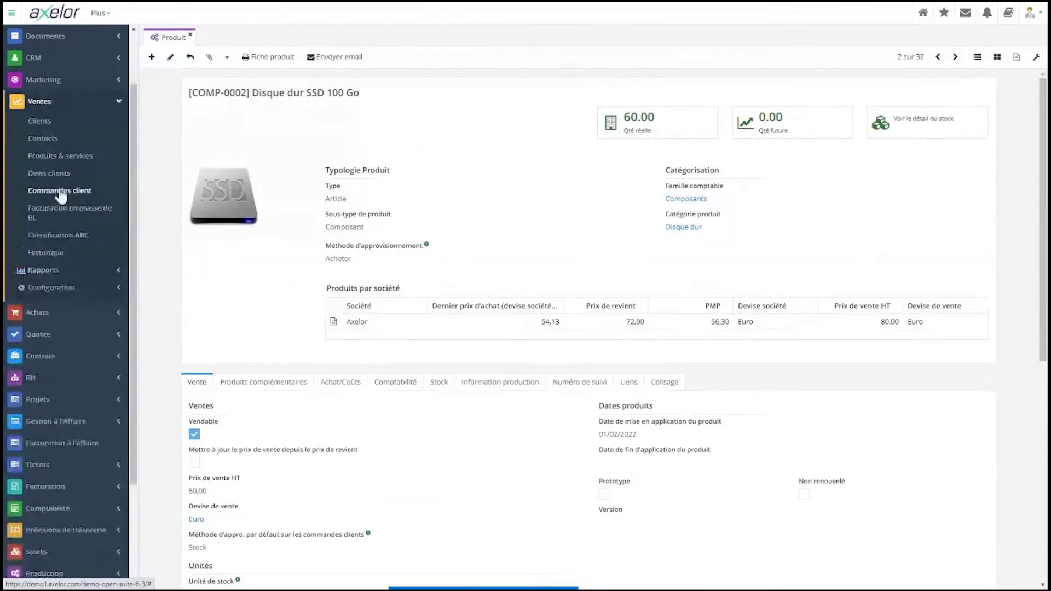
{"action": "left_click", "coordinate": [55, 288]}
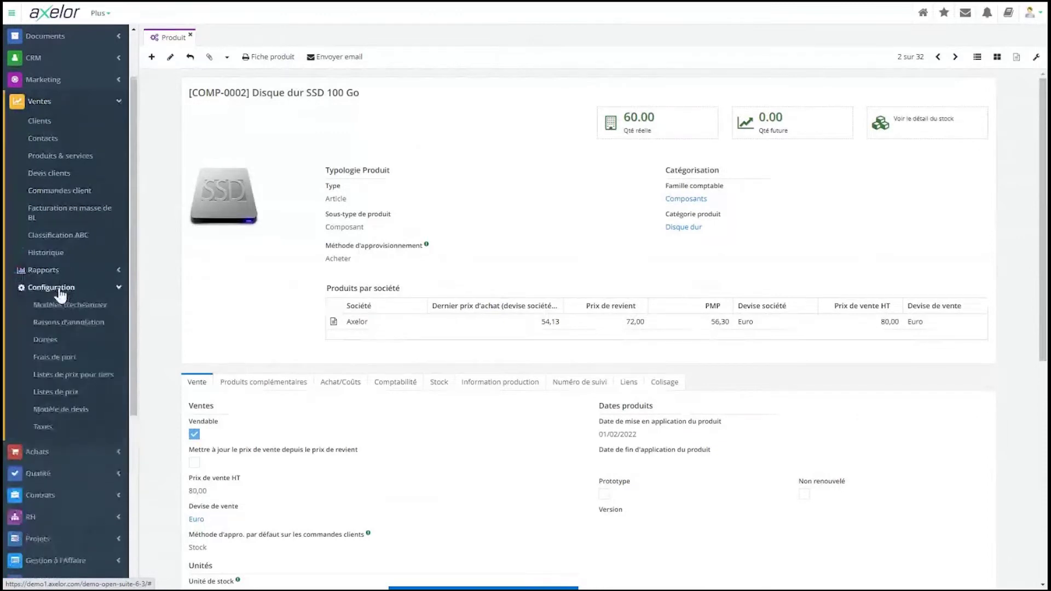
{"action": "left_click", "coordinate": [60, 290]}
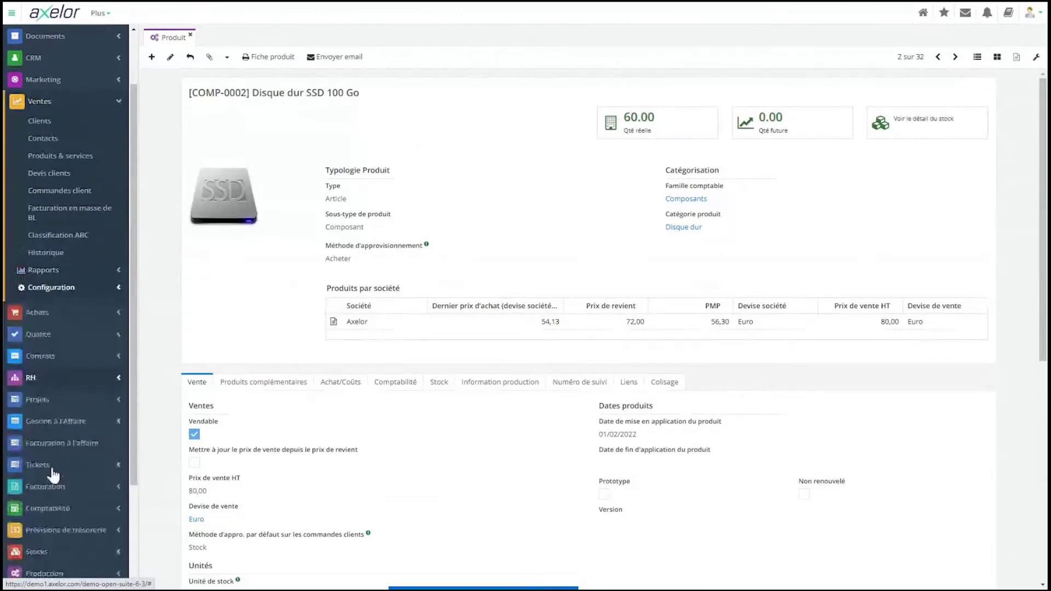
In the Ventes configuration under Gestion des applications, enable Activer les barèmes, save it, return to the product and reload the page.
{"action": "scroll", "coordinate": [64, 480], "scroll_direction": "down", "scroll_amount": 3}
{"action": "scroll", "coordinate": [64, 480], "scroll_direction": "down", "scroll_amount": 2}
{"action": "left_click", "coordinate": [70, 548]}
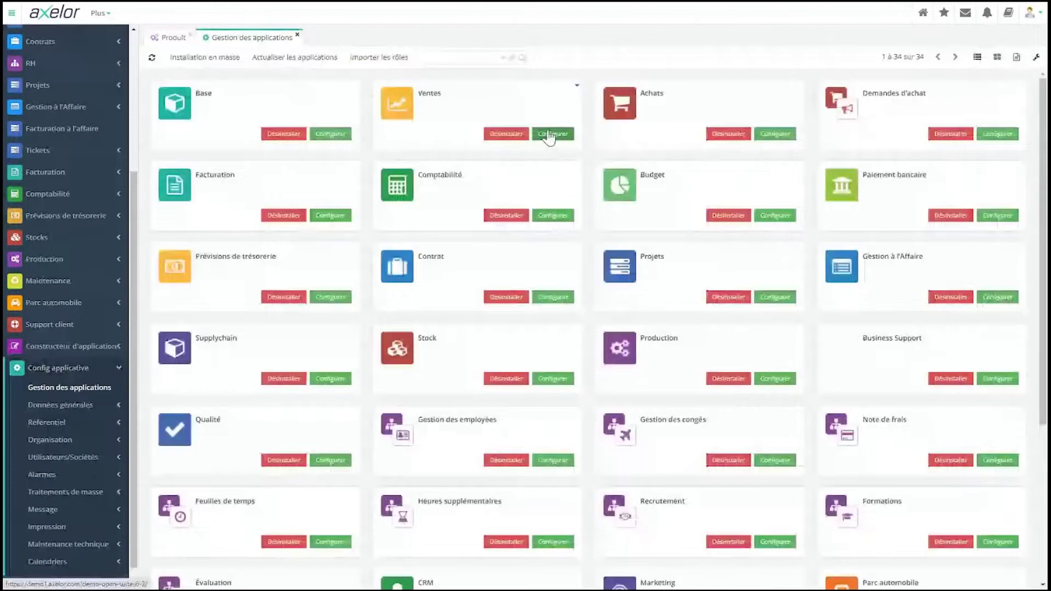
{"action": "left_click", "coordinate": [550, 136]}
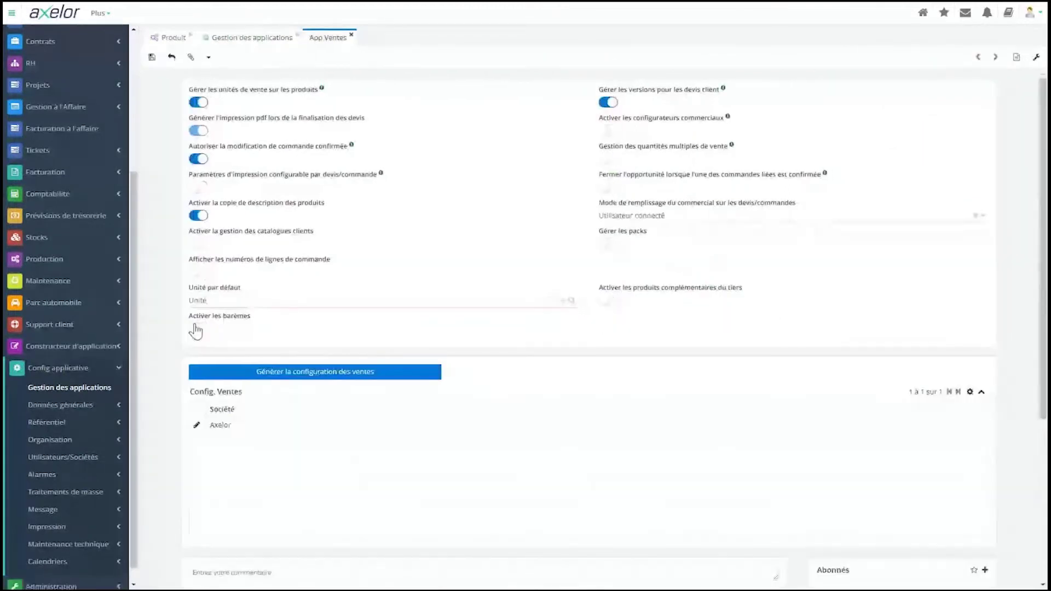
{"action": "left_click", "coordinate": [197, 329]}
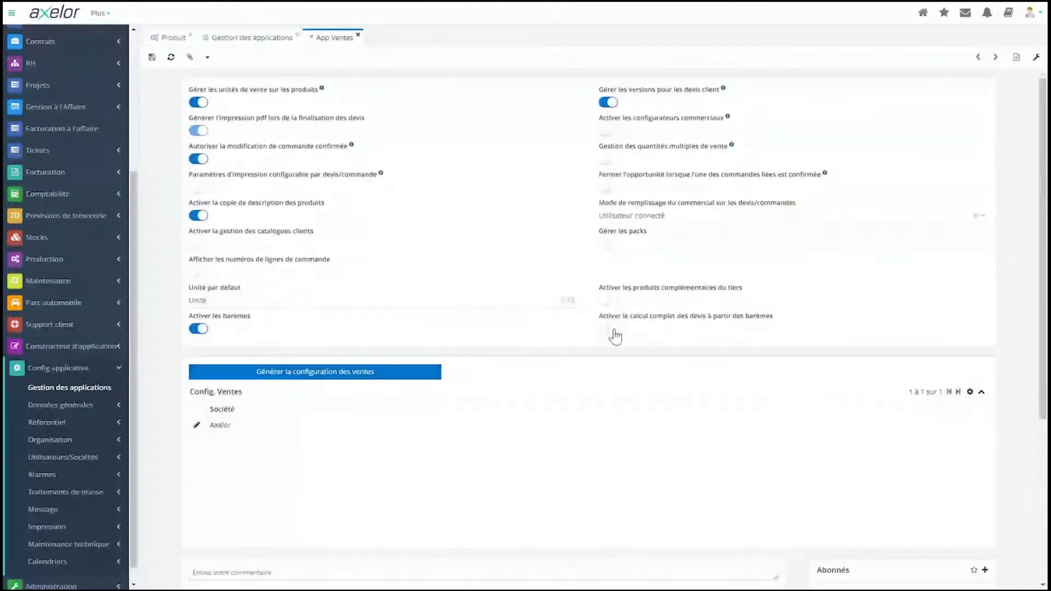
{"action": "left_click", "coordinate": [152, 57]}
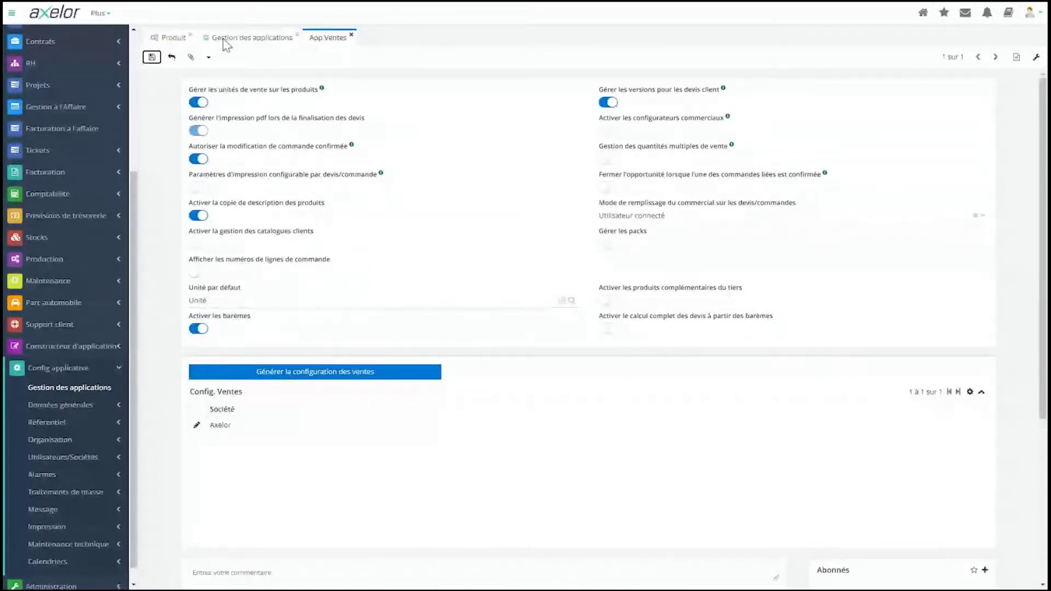
{"action": "left_click", "coordinate": [225, 38]}
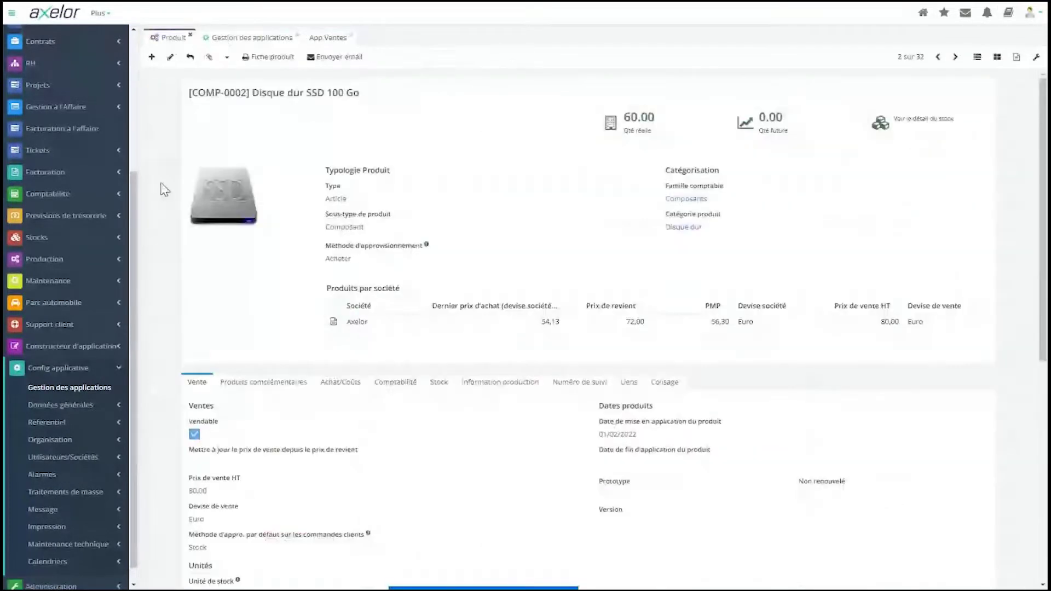
{"action": "key", "text": "F5"}
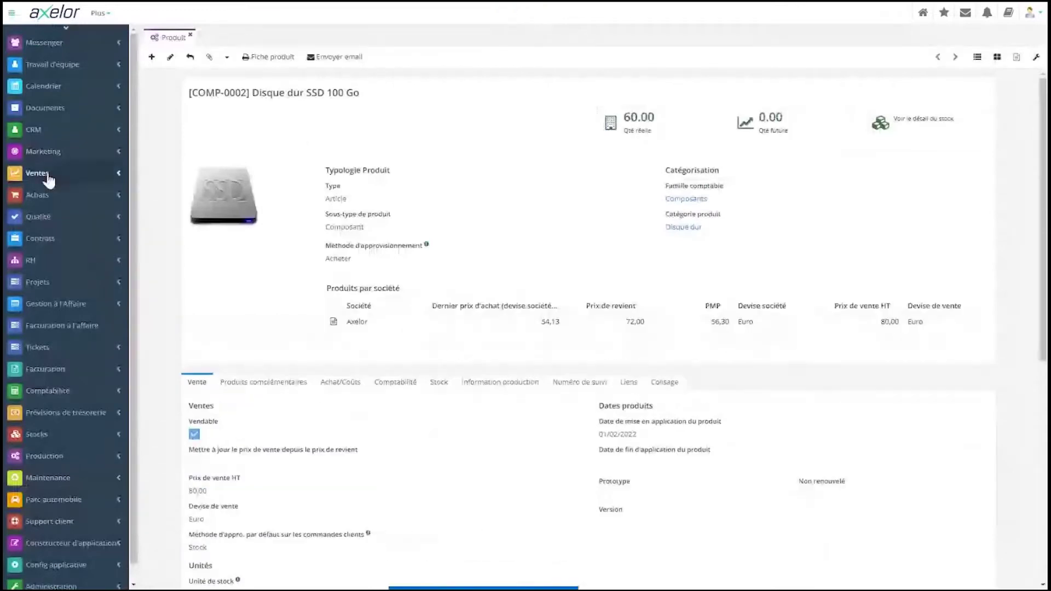
Open the sales price scale "Barème de vente par catégorie de tiers", review its rules and lines, and close it.
{"action": "left_click", "coordinate": [48, 174]}
{"action": "left_click", "coordinate": [41, 342]}
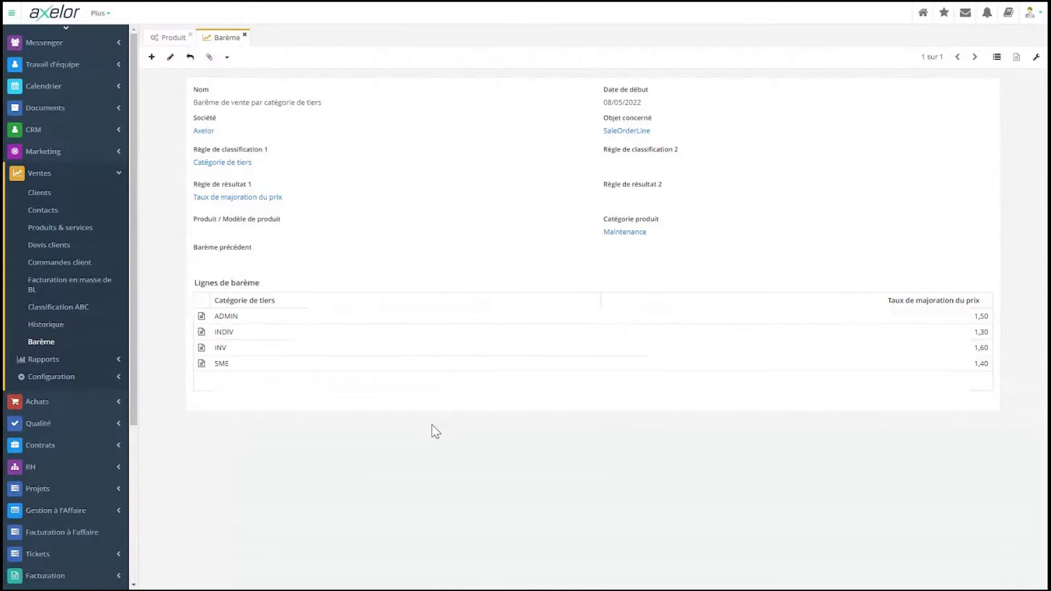
{"action": "scroll", "coordinate": [77, 252], "scroll_direction": "down", "scroll_amount": 3}
{"action": "scroll", "coordinate": [77, 246], "scroll_direction": "up", "scroll_amount": 2}
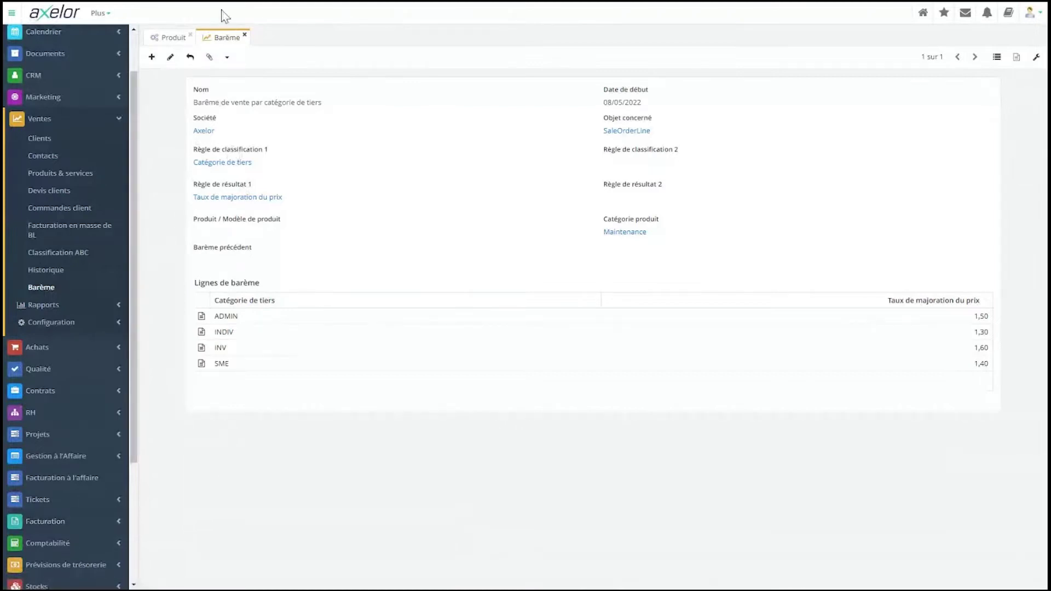
{"action": "left_click", "coordinate": [245, 35]}
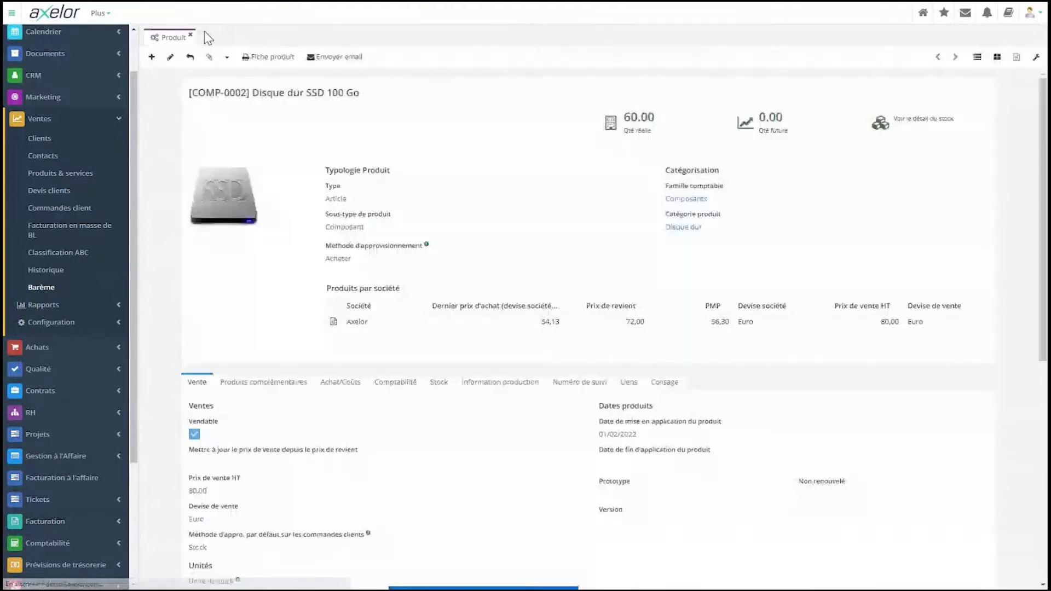
Examine the SSD product's stock information, including its supply parameters, stock per location and stock chart.
{"action": "scroll", "coordinate": [384, 239], "scroll_direction": "down", "scroll_amount": 4}
{"action": "scroll", "coordinate": [388, 243], "scroll_direction": "up", "scroll_amount": 2}
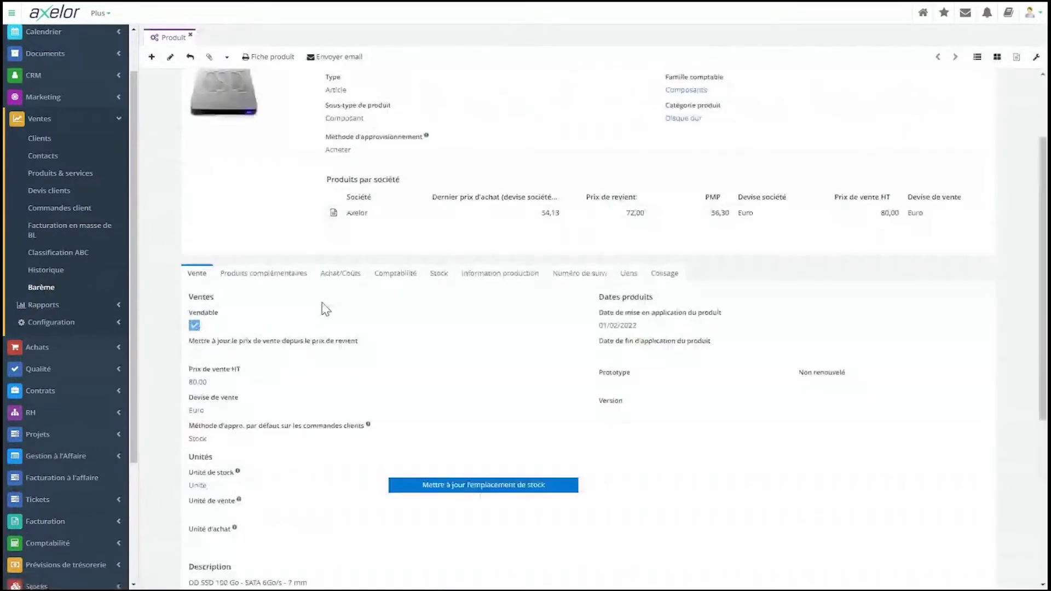
{"action": "scroll", "coordinate": [592, 183], "scroll_direction": "up", "scroll_amount": 2}
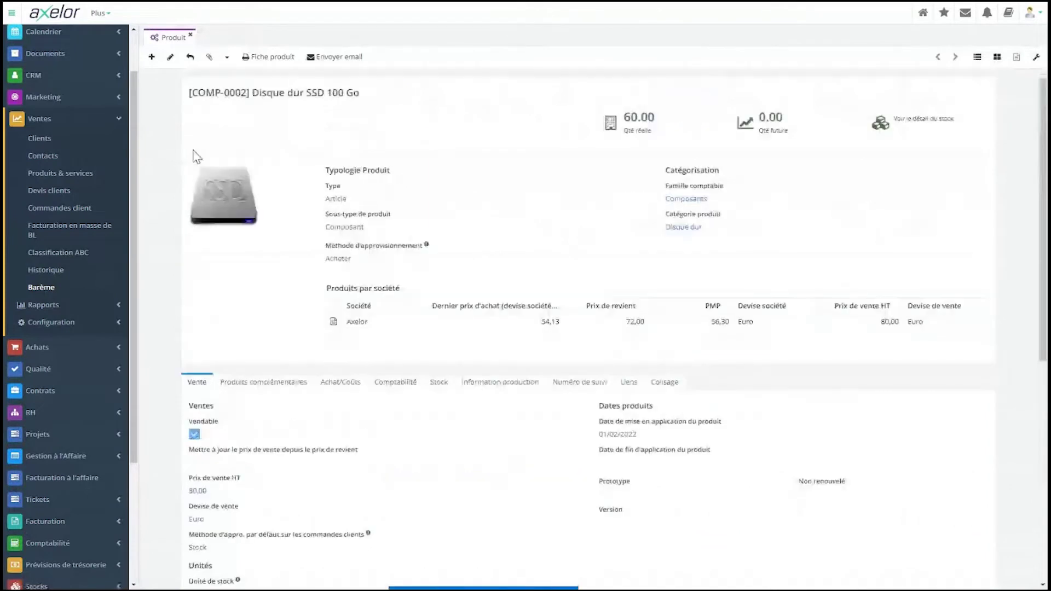
{"action": "left_click", "coordinate": [442, 382]}
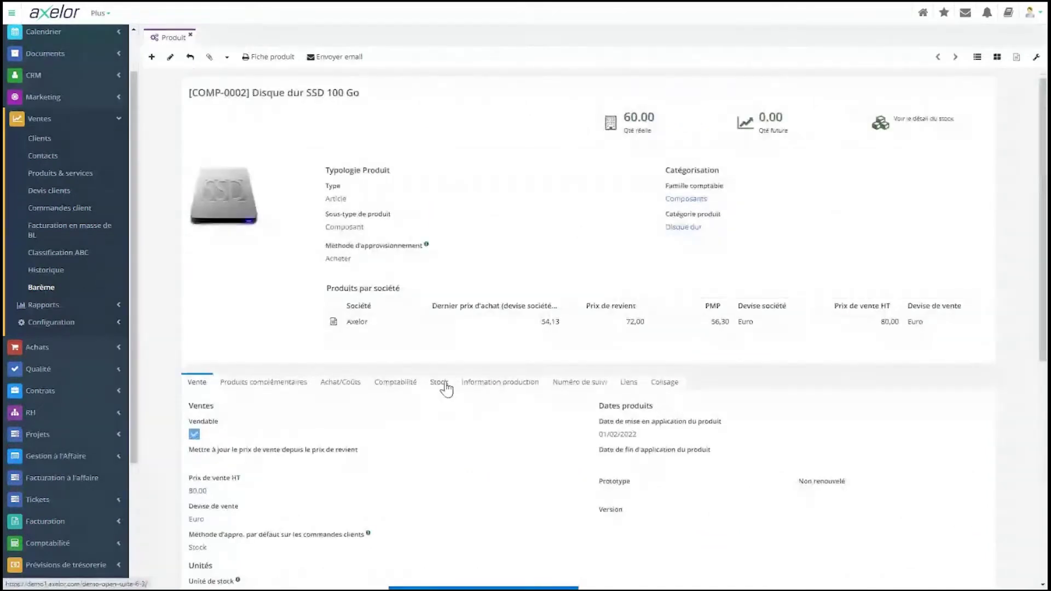
{"action": "scroll", "coordinate": [408, 451], "scroll_direction": "down", "scroll_amount": 1}
{"action": "scroll", "coordinate": [462, 390], "scroll_direction": "down", "scroll_amount": 1}
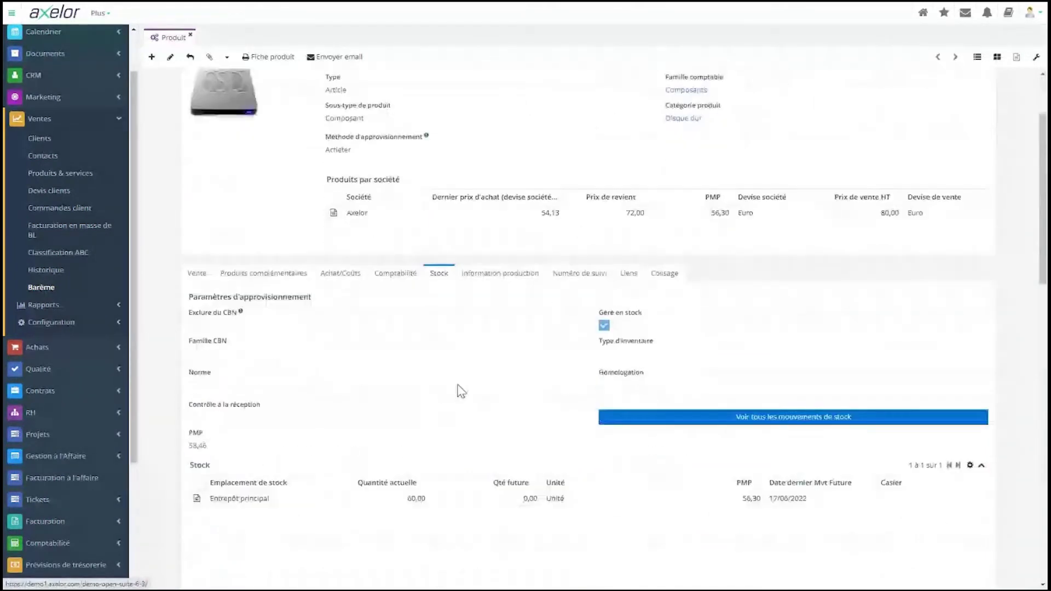
{"action": "scroll", "coordinate": [461, 391], "scroll_direction": "down", "scroll_amount": 1}
{"action": "scroll", "coordinate": [247, 444], "scroll_direction": "down", "scroll_amount": 2}
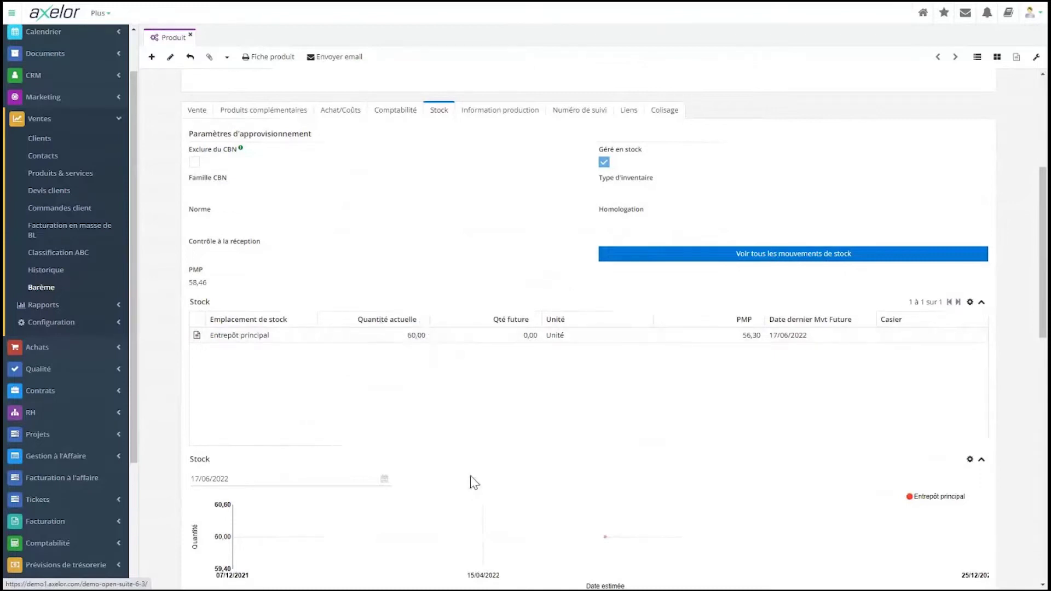
{"action": "scroll", "coordinate": [471, 476], "scroll_direction": "up", "scroll_amount": 2}
{"action": "scroll", "coordinate": [475, 482], "scroll_direction": "up", "scroll_amount": 1}
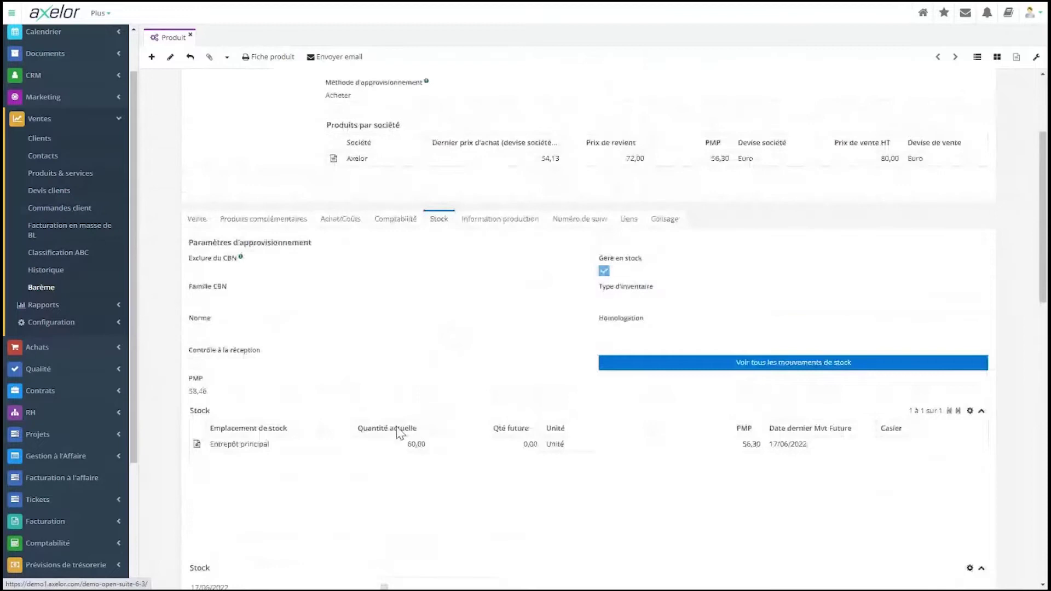
{"action": "scroll", "coordinate": [463, 464], "scroll_direction": "down", "scroll_amount": 1}
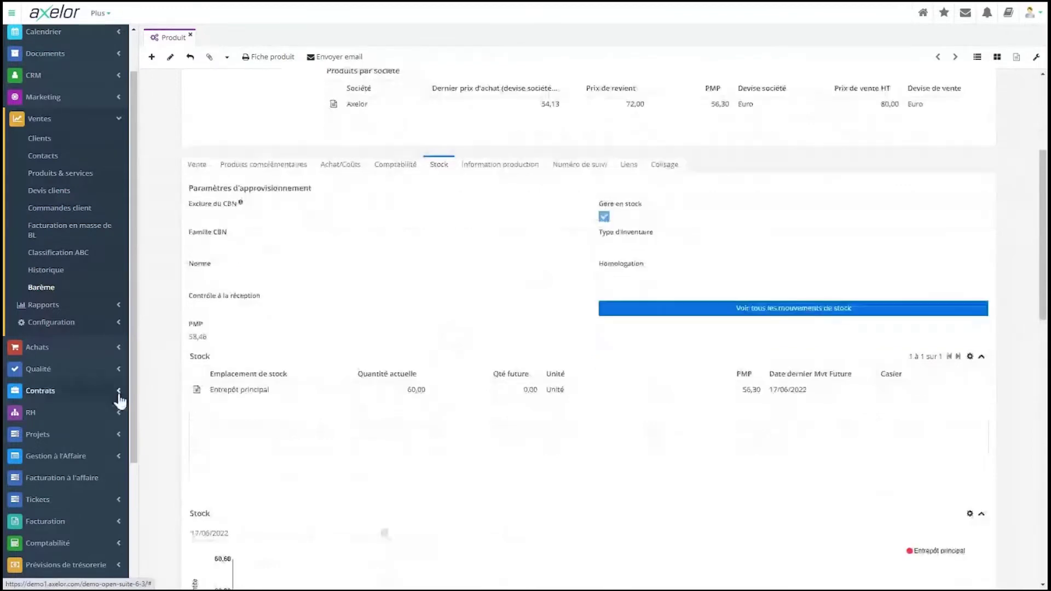
View Détails des stocks par produit for COMP-0002 Disque dur SSD 100 Go, and close that view.
{"action": "scroll", "coordinate": [64, 466], "scroll_direction": "down", "scroll_amount": 2}
{"action": "left_click", "coordinate": [64, 477]}
{"action": "scroll", "coordinate": [65, 383], "scroll_direction": "down", "scroll_amount": 4}
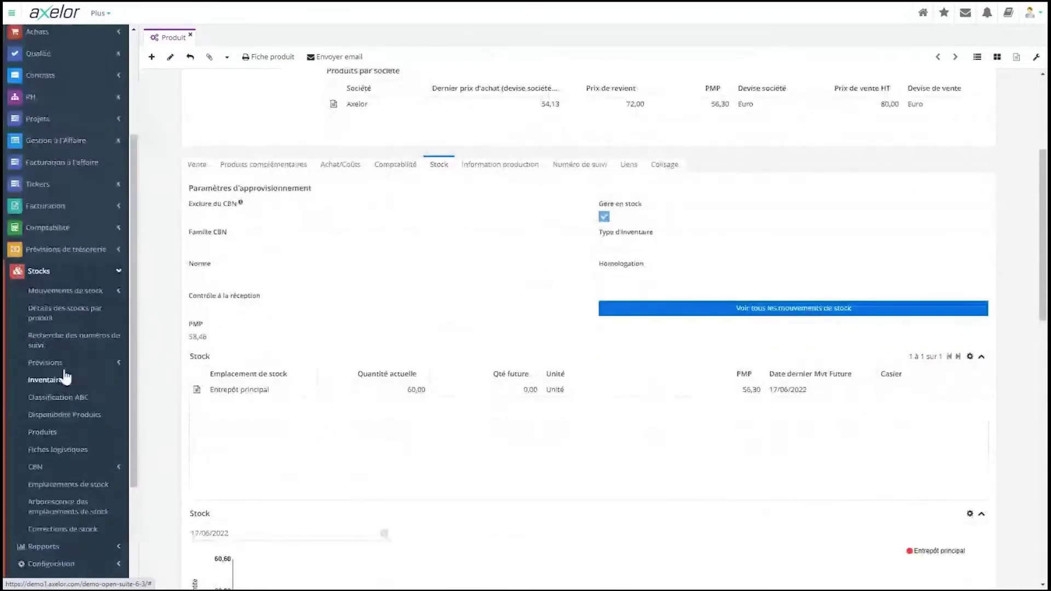
{"action": "left_click", "coordinate": [64, 312]}
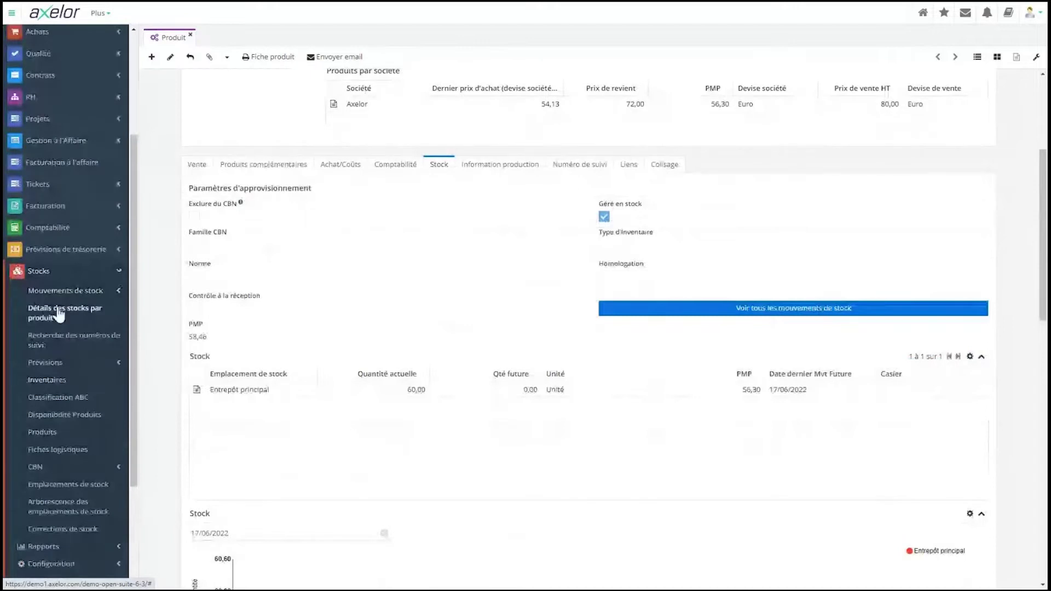
{"action": "left_click", "coordinate": [254, 101]}
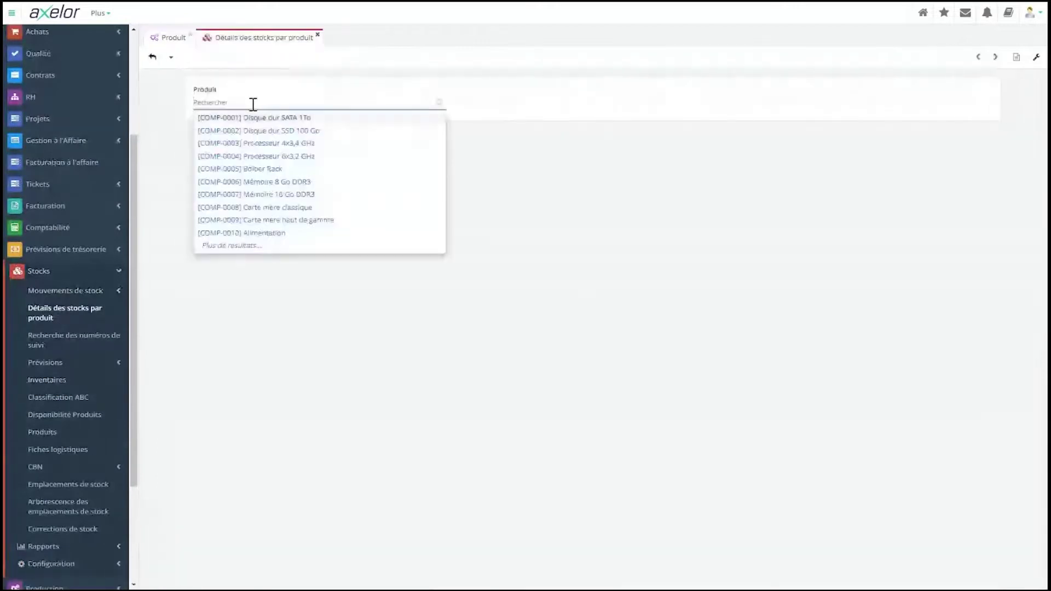
{"action": "left_click", "coordinate": [260, 130]}
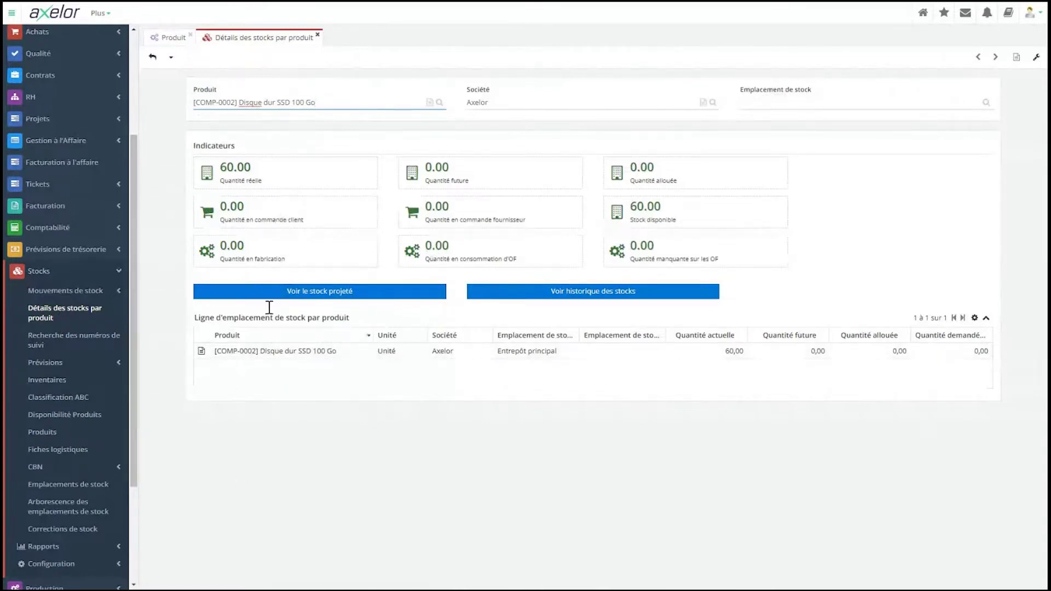
{"action": "left_click", "coordinate": [318, 36]}
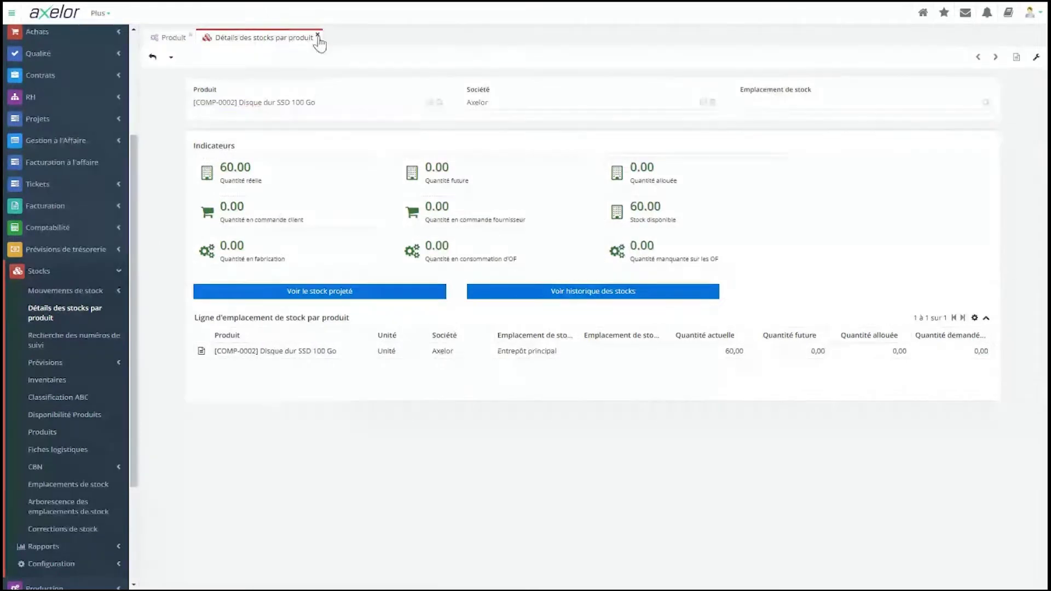
{"action": "left_click", "coordinate": [318, 36]}
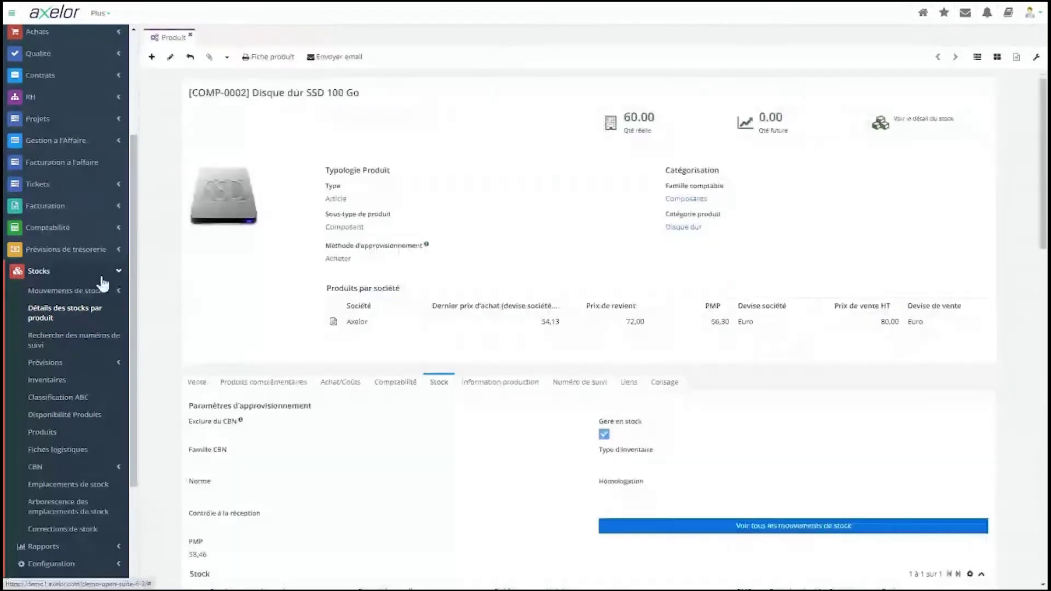
Open the Entrepôt principal stock location and review the product lines it contains.
{"action": "left_click", "coordinate": [30, 485]}
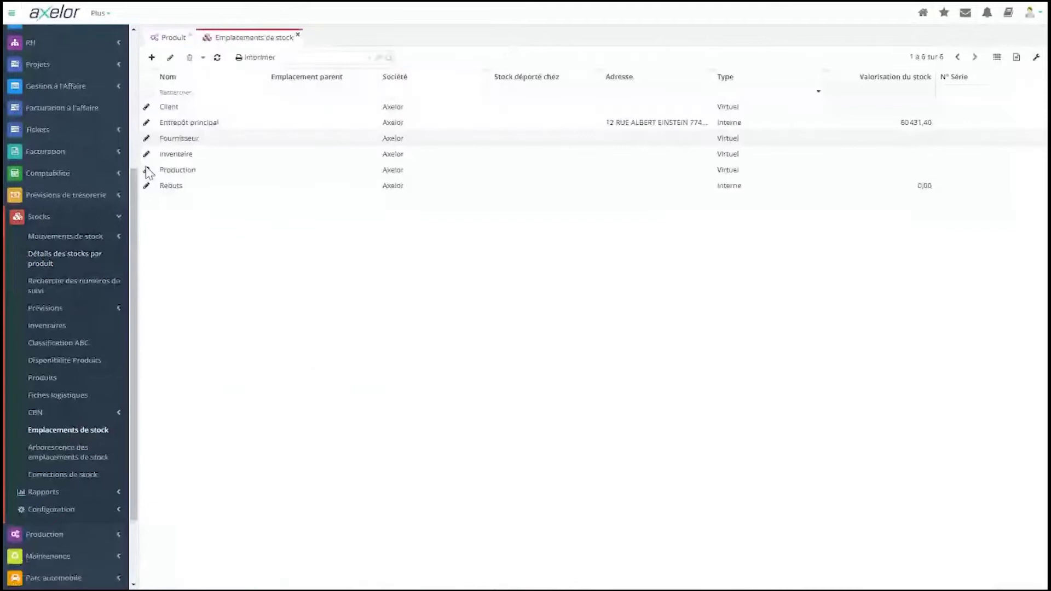
{"action": "left_click", "coordinate": [174, 126]}
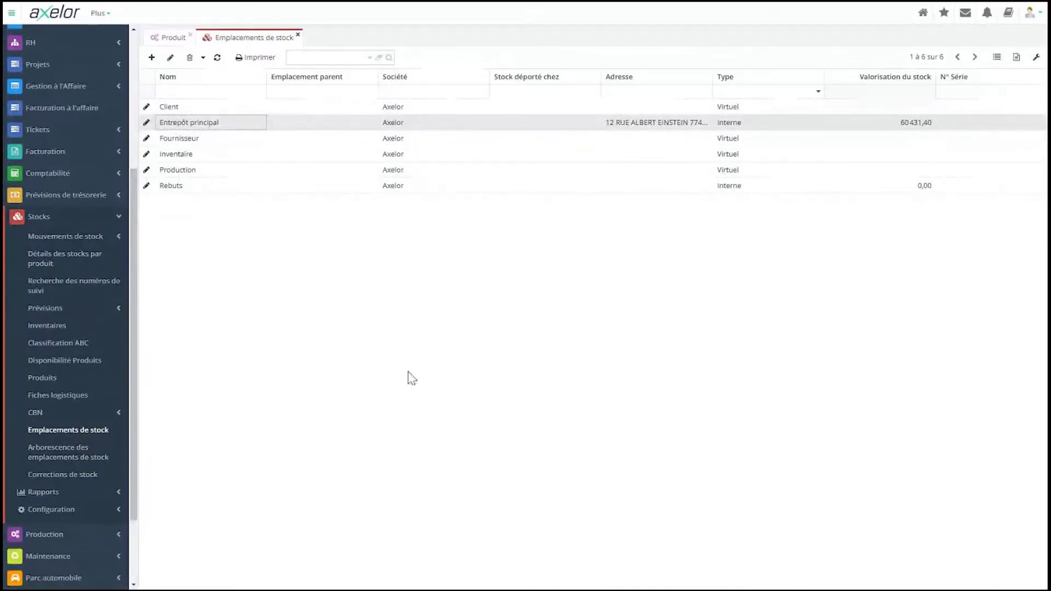
{"action": "double_click", "coordinate": [165, 124]}
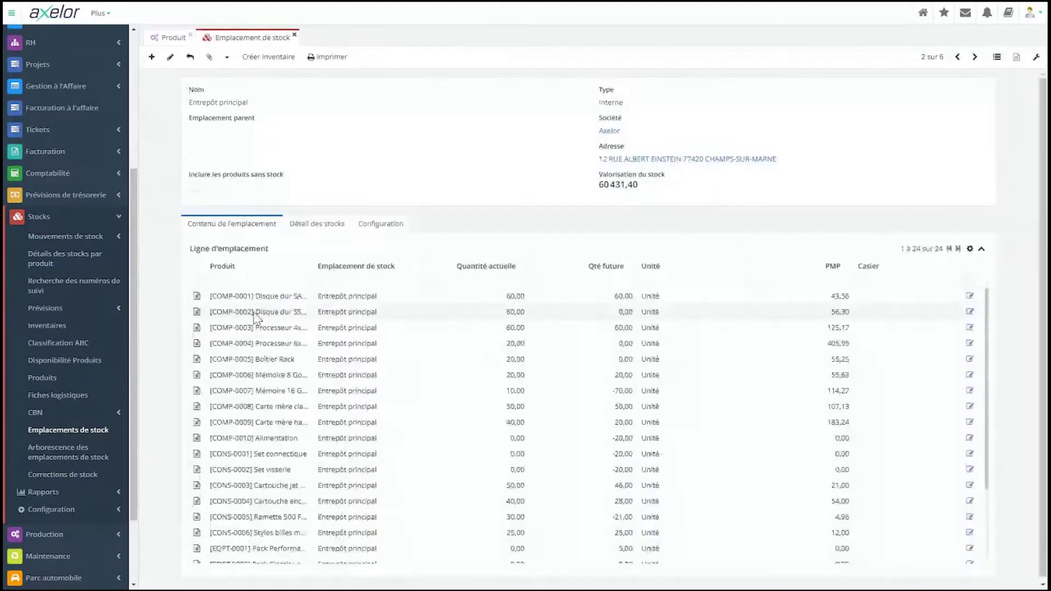
{"action": "scroll", "coordinate": [278, 457], "scroll_direction": "down", "scroll_amount": 3}
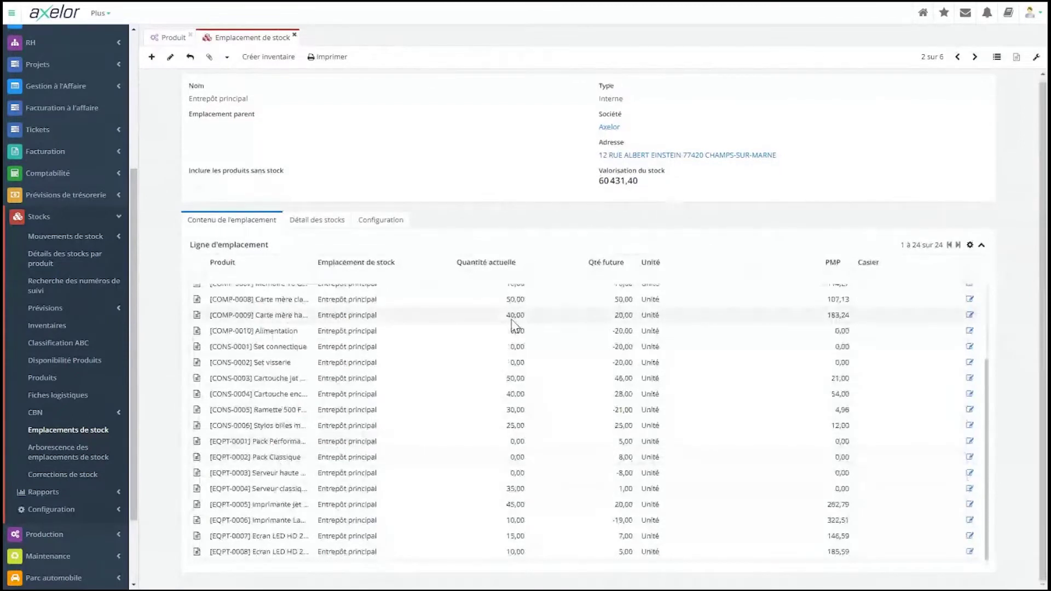
{"action": "scroll", "coordinate": [513, 325], "scroll_direction": "up", "scroll_amount": 3}
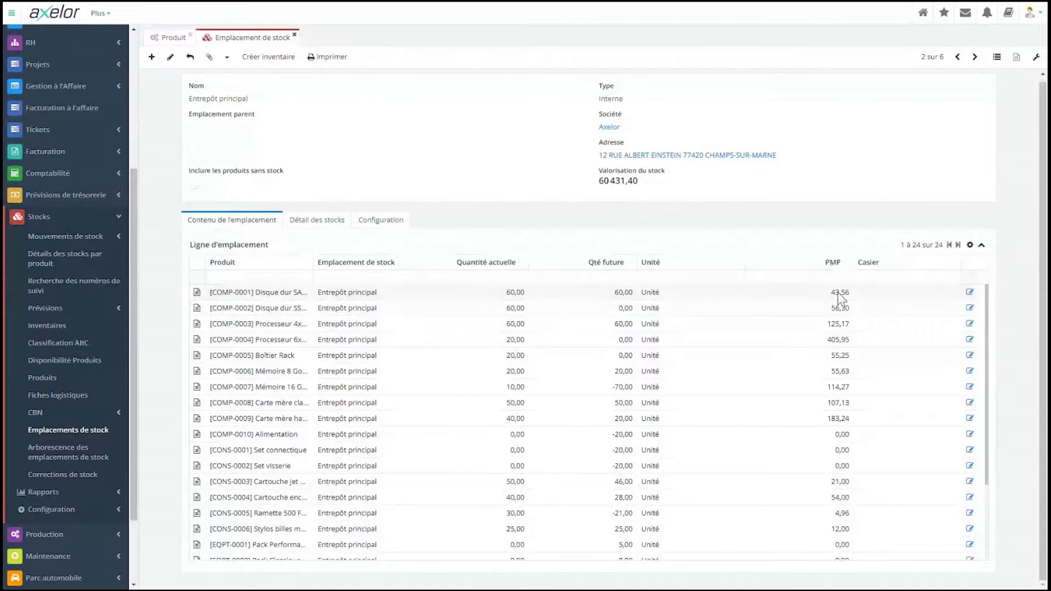
Open the COMP-0001 Disque dur SATA 1To location line and examine its stock quantities, stock rules and PMP history.
{"action": "double_click", "coordinate": [294, 291]}
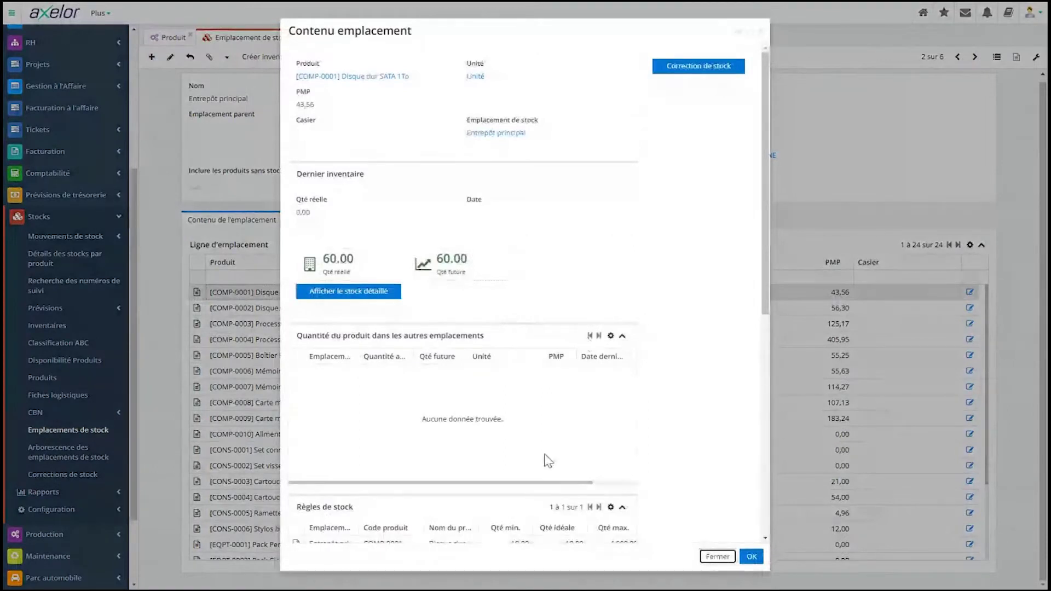
{"action": "scroll", "coordinate": [452, 445], "scroll_direction": "down", "scroll_amount": 3}
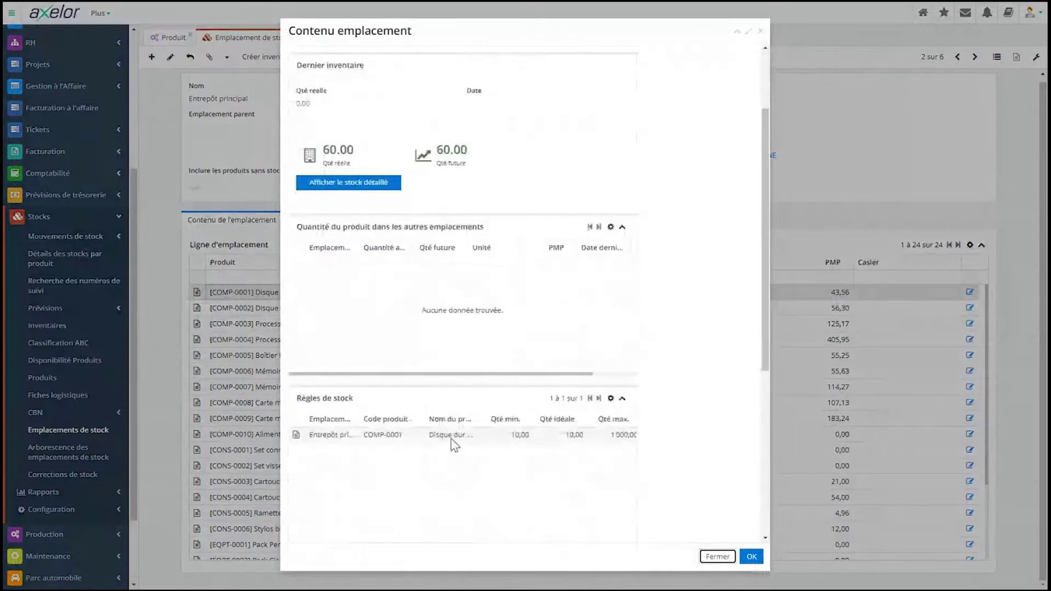
{"action": "scroll", "coordinate": [528, 397], "scroll_direction": "up", "scroll_amount": 3}
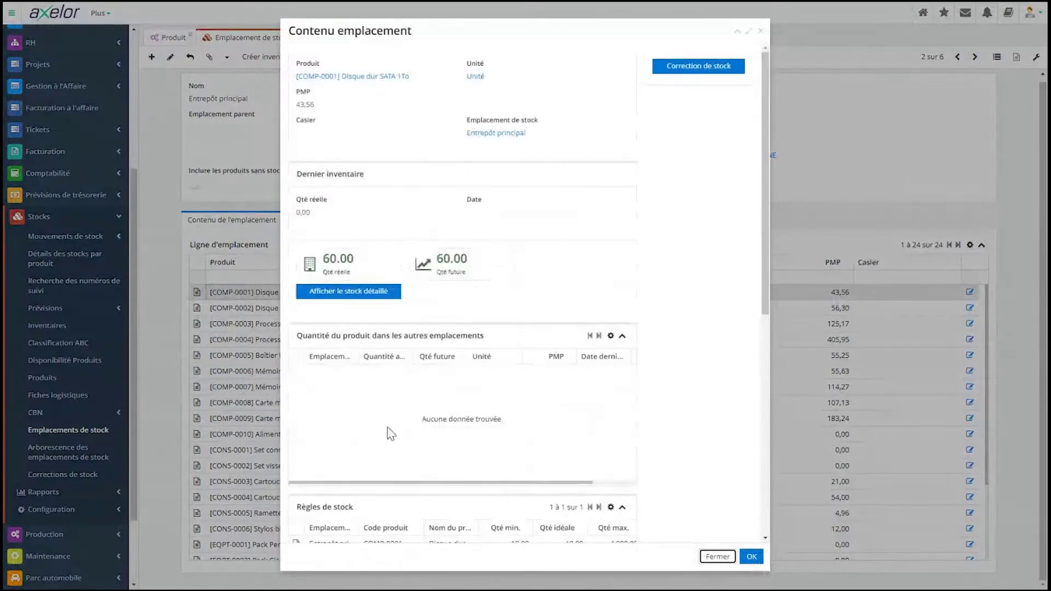
{"action": "scroll", "coordinate": [391, 434], "scroll_direction": "down", "scroll_amount": 9}
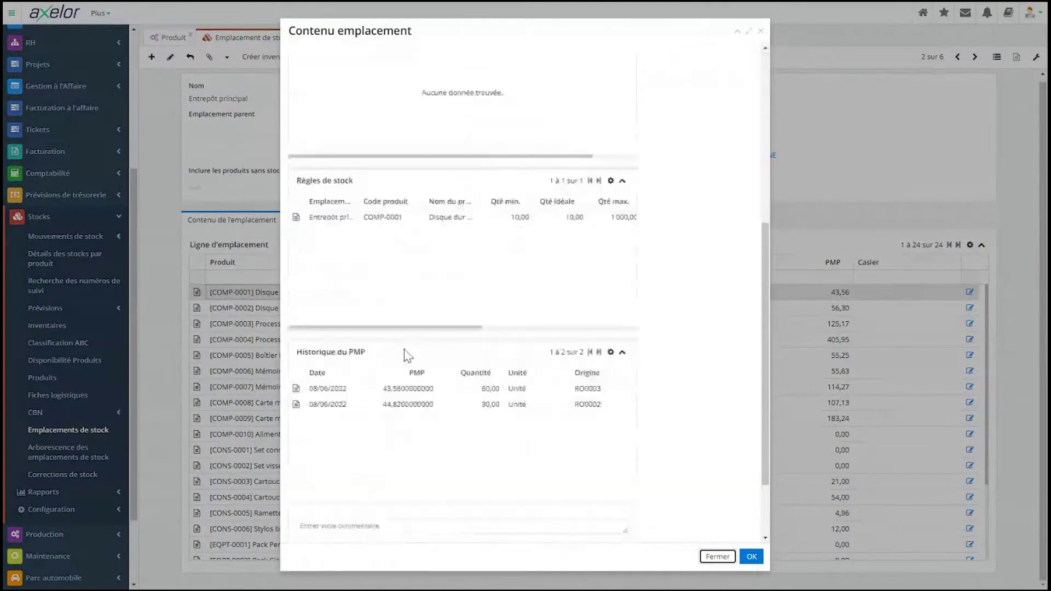
{"action": "scroll", "coordinate": [408, 356], "scroll_direction": "down", "scroll_amount": 3}
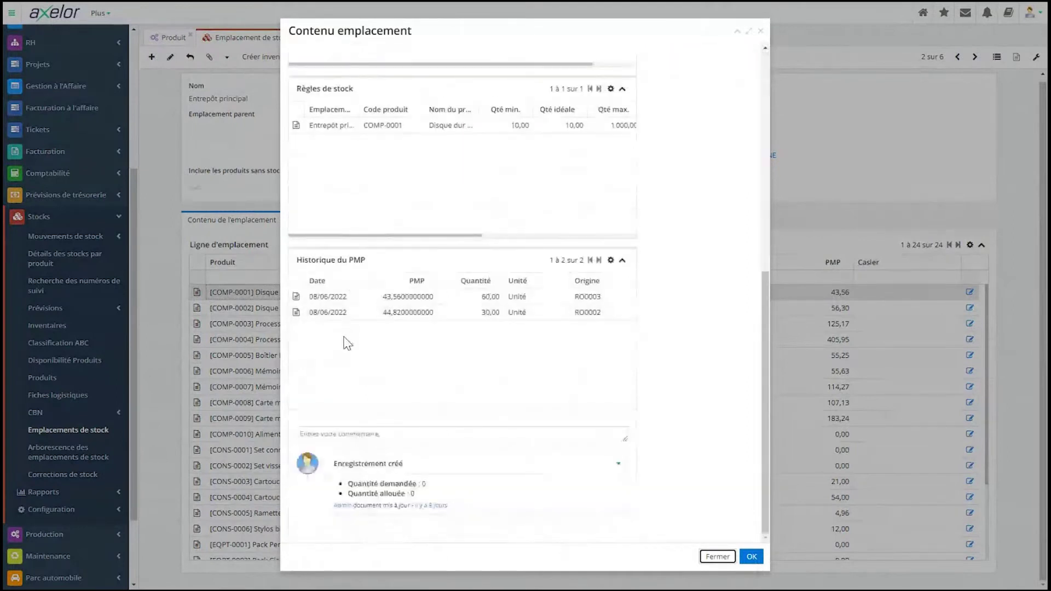
Close the location line's content and review the Détail des stocks lines with their tracking numbers for Entrepôt principal.
{"action": "left_click", "coordinate": [712, 558]}
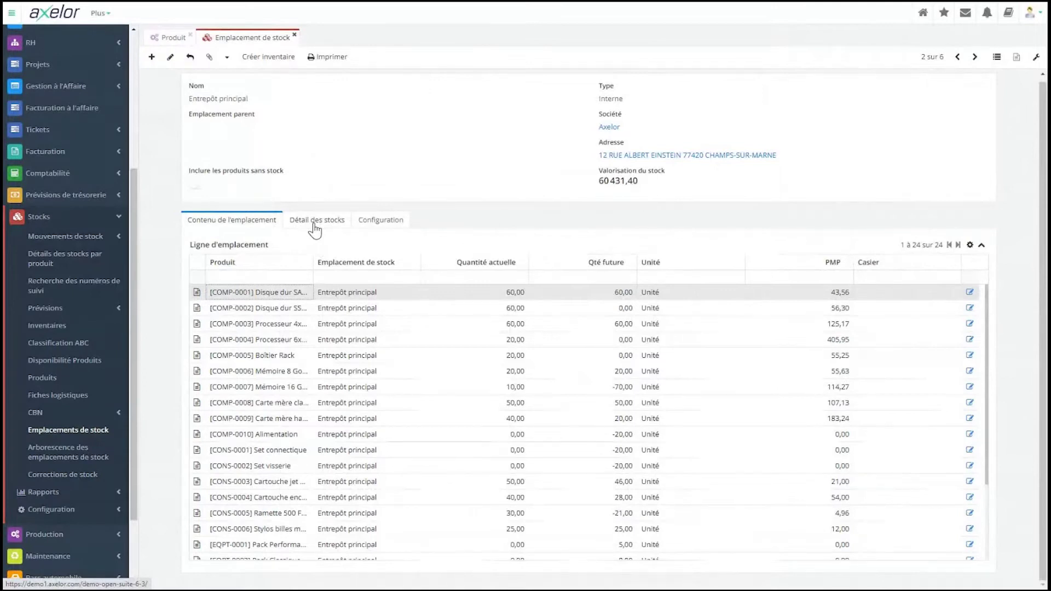
{"action": "left_click", "coordinate": [314, 225]}
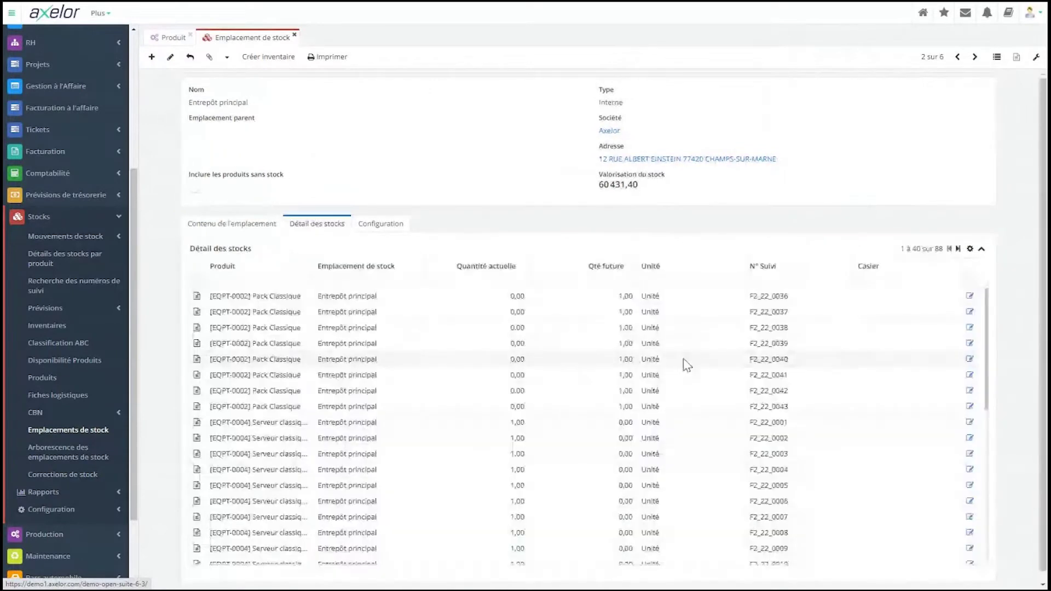
{"action": "scroll", "coordinate": [519, 321], "scroll_direction": "up", "scroll_amount": 1}
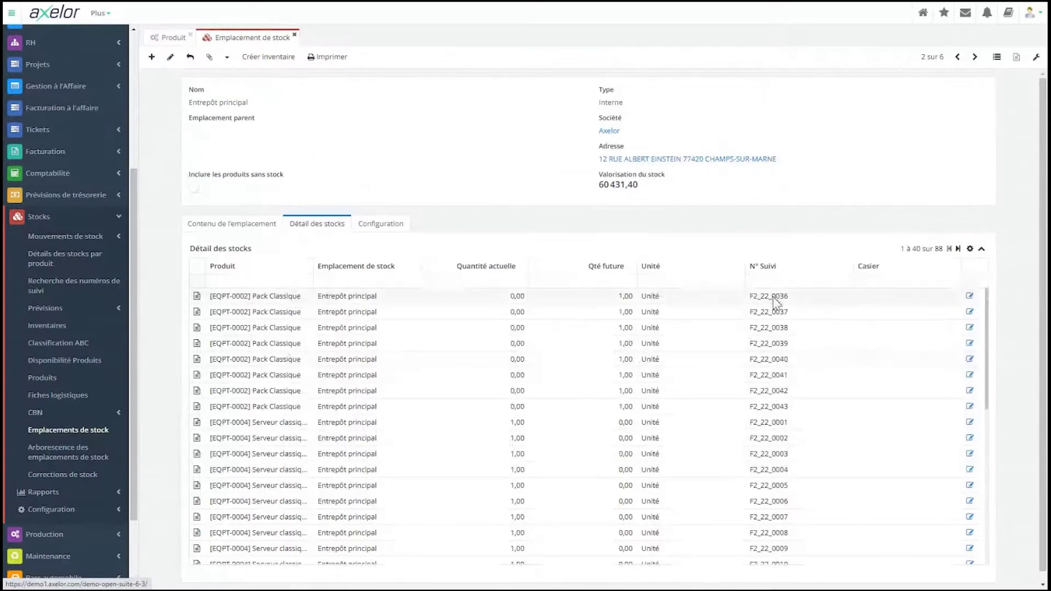
{"action": "scroll", "coordinate": [788, 454], "scroll_direction": "down", "scroll_amount": 3}
{"action": "scroll", "coordinate": [789, 453], "scroll_direction": "down", "scroll_amount": 5}
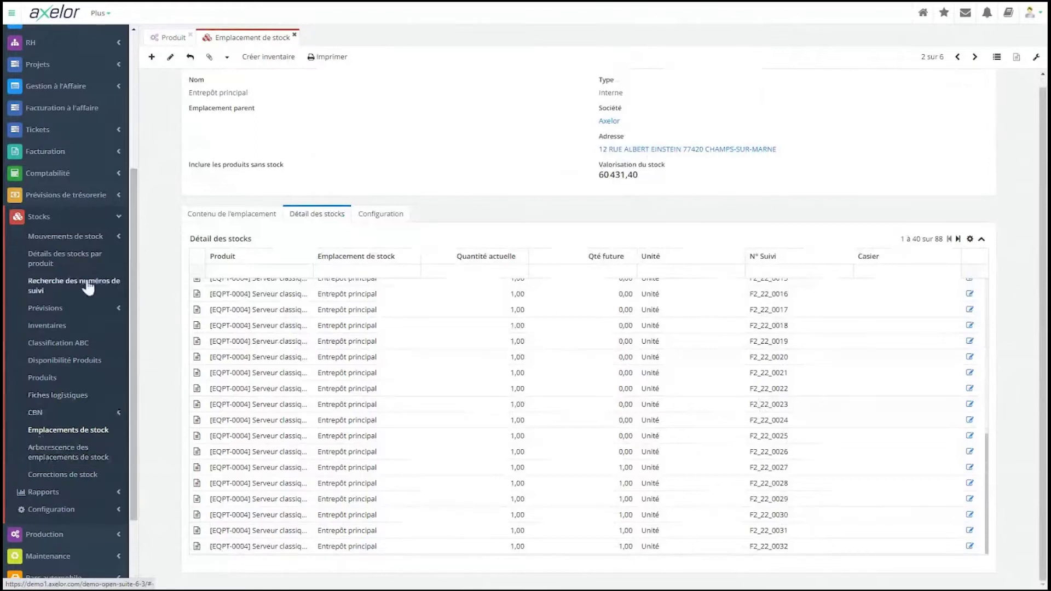
Open the tracking number search, try COMP-0001 Disque dur SATA 1To as the product, and look up products matching "ser".
{"action": "left_click", "coordinate": [50, 286]}
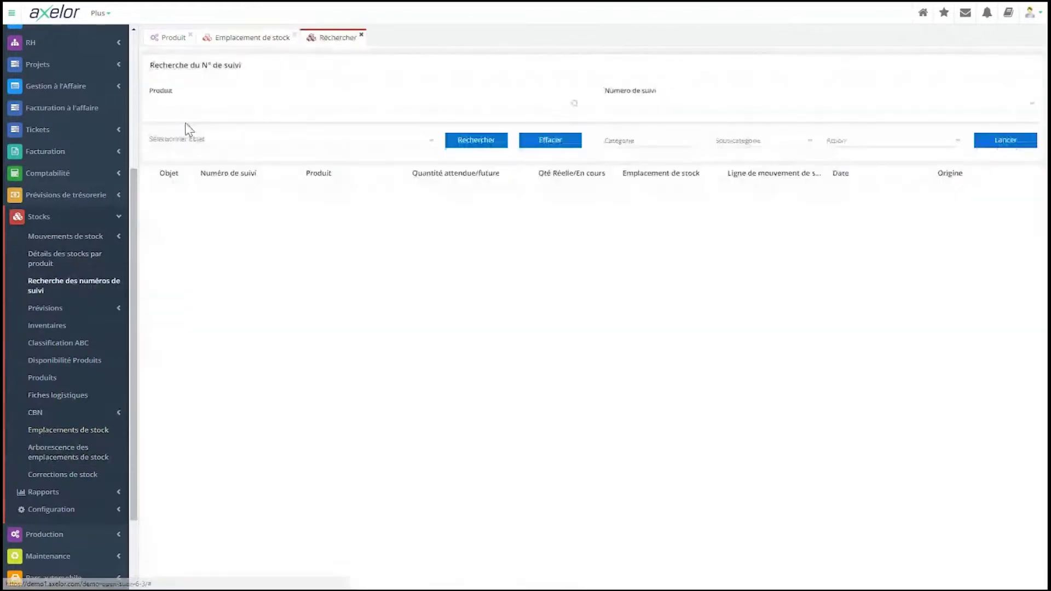
{"action": "left_click", "coordinate": [261, 107]}
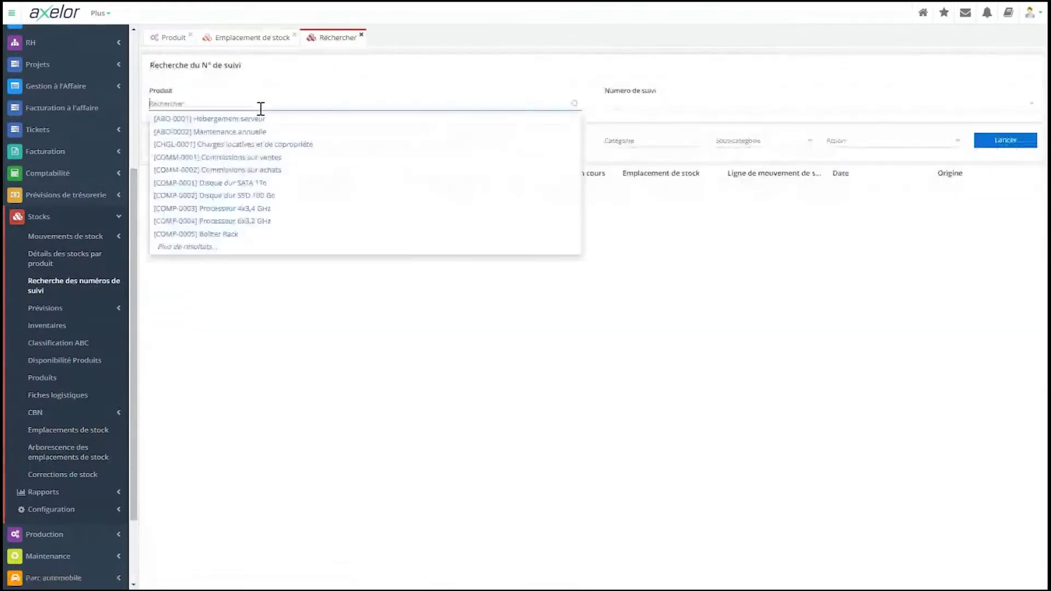
{"action": "left_click", "coordinate": [252, 184]}
{"action": "left_click", "coordinate": [664, 105]}
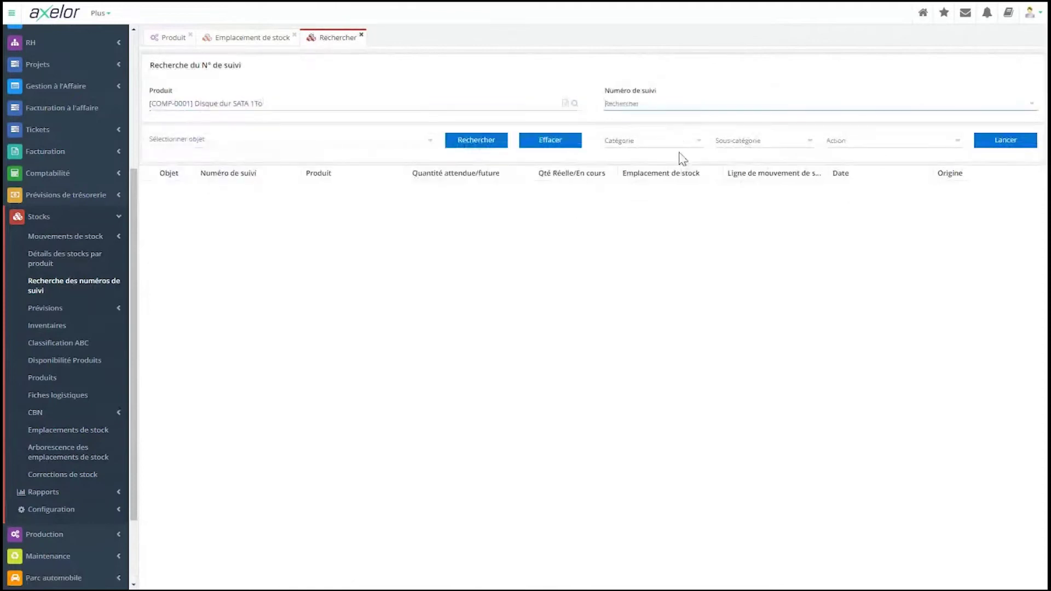
{"action": "left_click", "coordinate": [474, 105]}
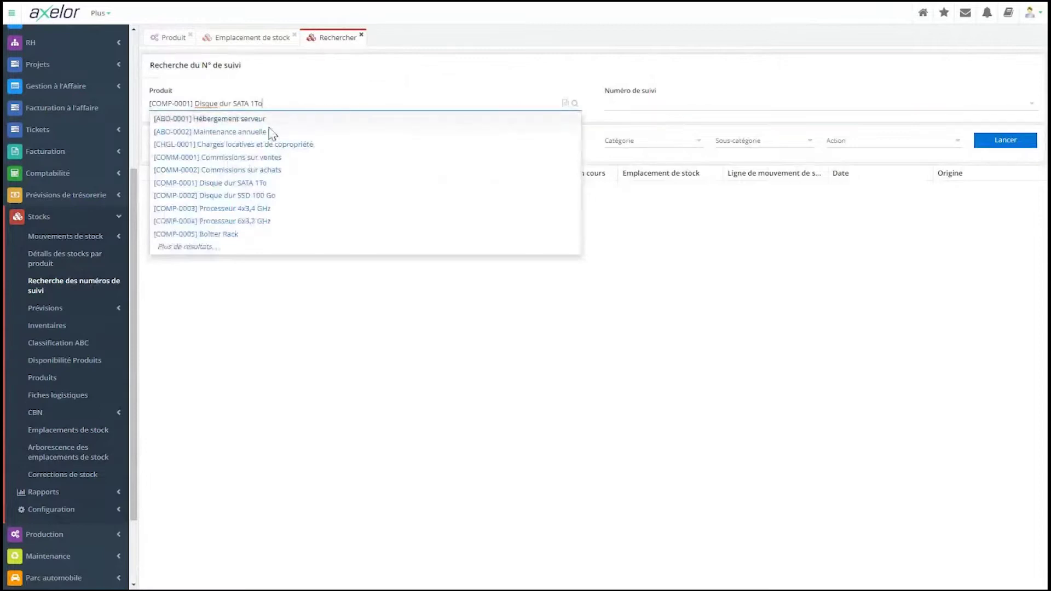
{"action": "triple_click", "coordinate": [257, 104]}
{"action": "type", "text": "d"}
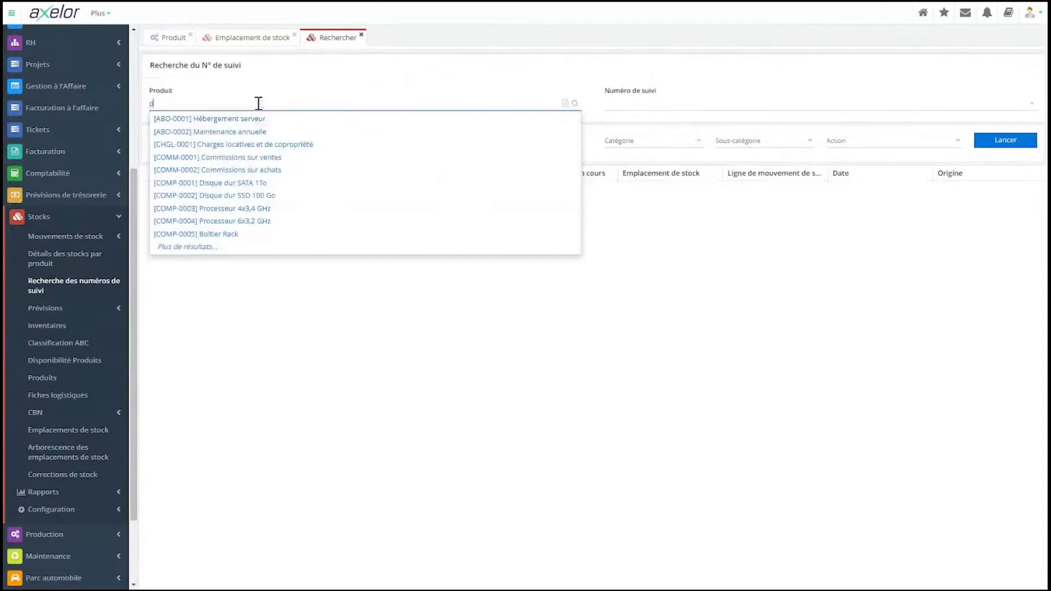
{"action": "key", "text": "BackSpace"}
{"action": "type", "text": "ser"}
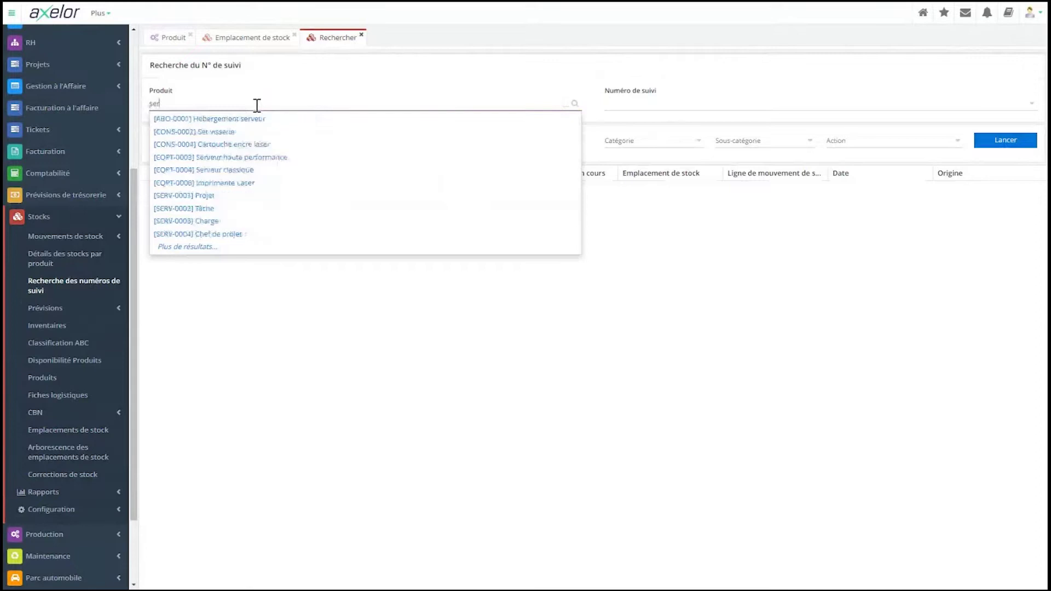
Search for tracking number F2_22_0039 of product EQPT-0002 Pack Classique.
{"action": "double_click", "coordinate": [257, 104]}
{"action": "type", "text": "pack"}
{"action": "left_click", "coordinate": [262, 134]}
{"action": "left_click", "coordinate": [676, 104]}
{"action": "left_click", "coordinate": [663, 158]}
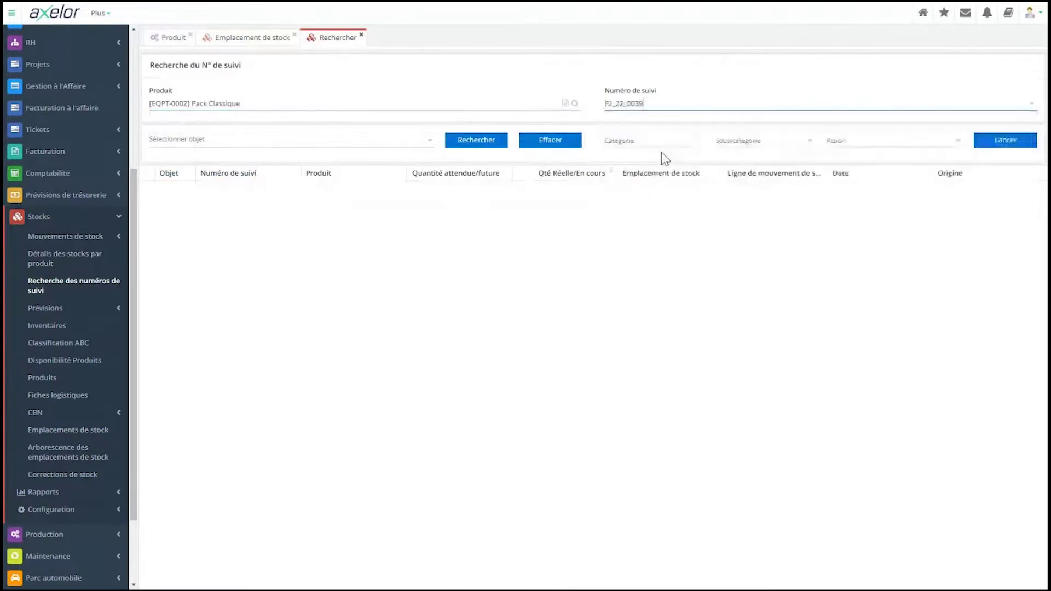
{"action": "left_click", "coordinate": [496, 141]}
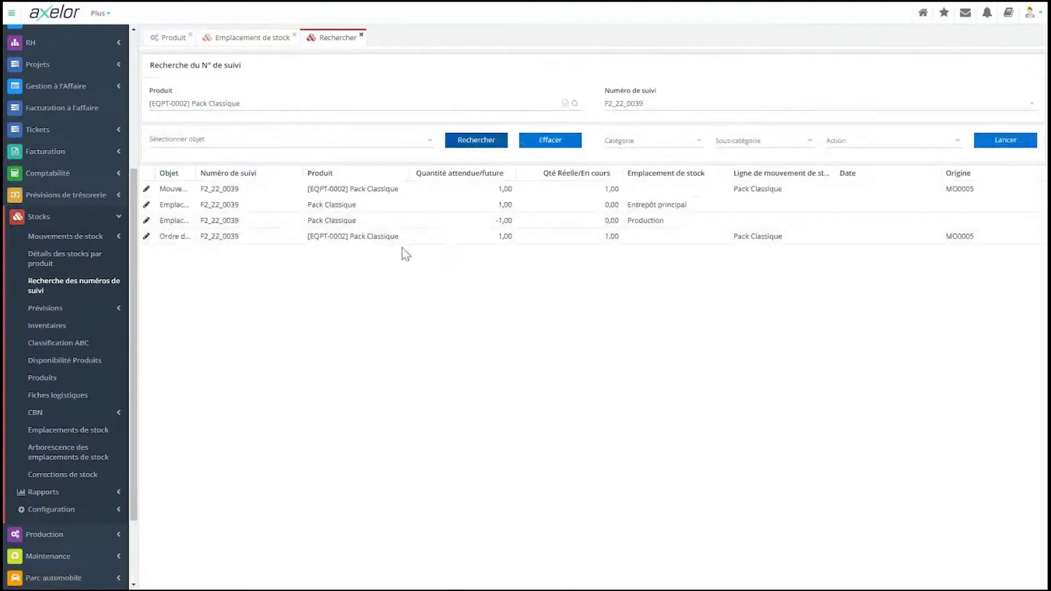
Widen the Objet column to examine the tracking number results, and close the search and stock location views.
{"action": "left_click_drag", "start_coordinate": [199, 173], "coordinate": [228, 173]}
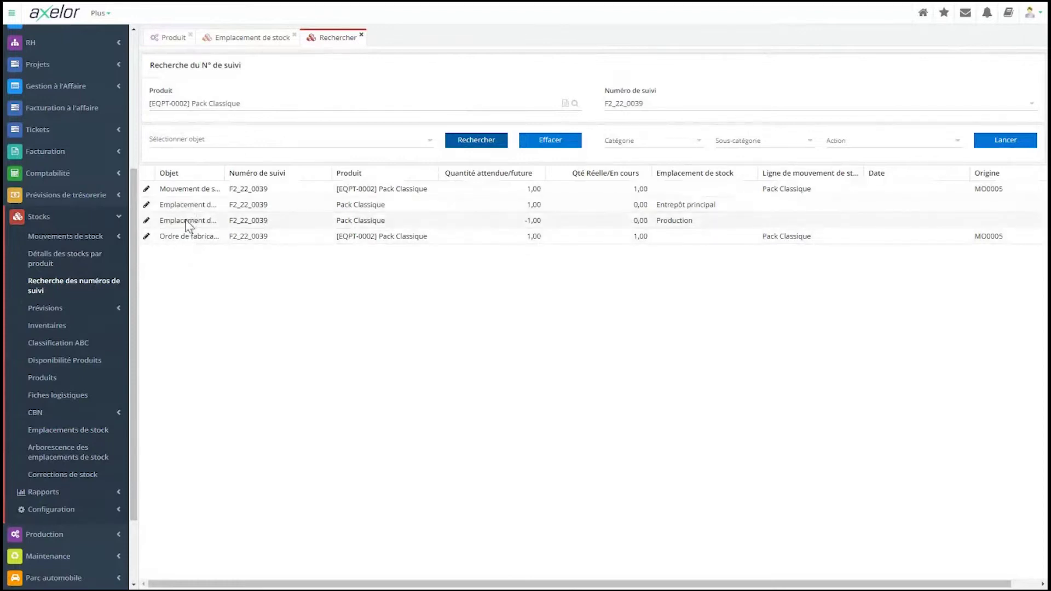
{"action": "left_click", "coordinate": [193, 190]}
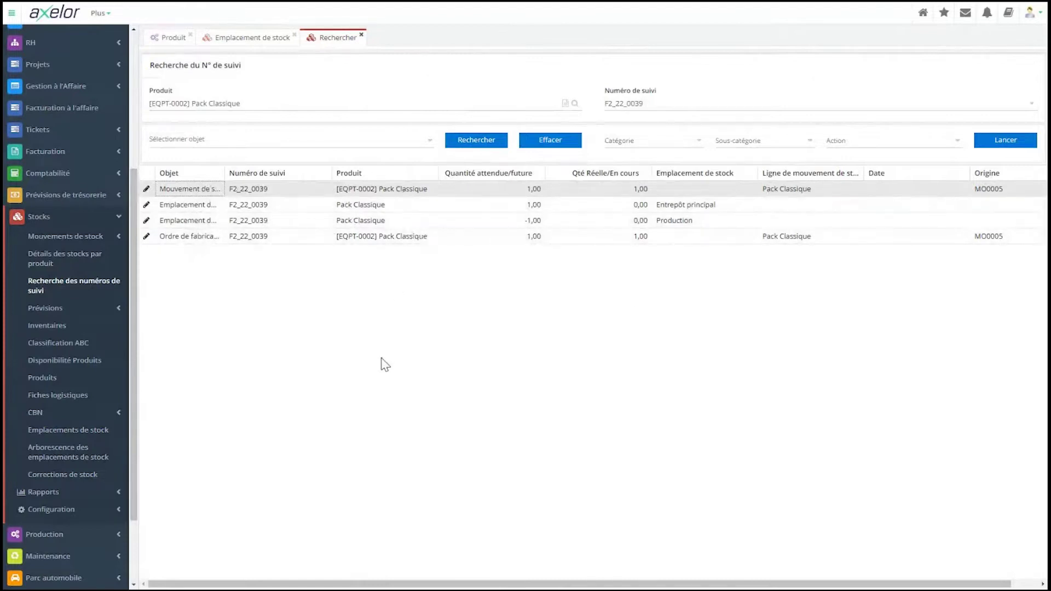
{"action": "left_click", "coordinate": [362, 35]}
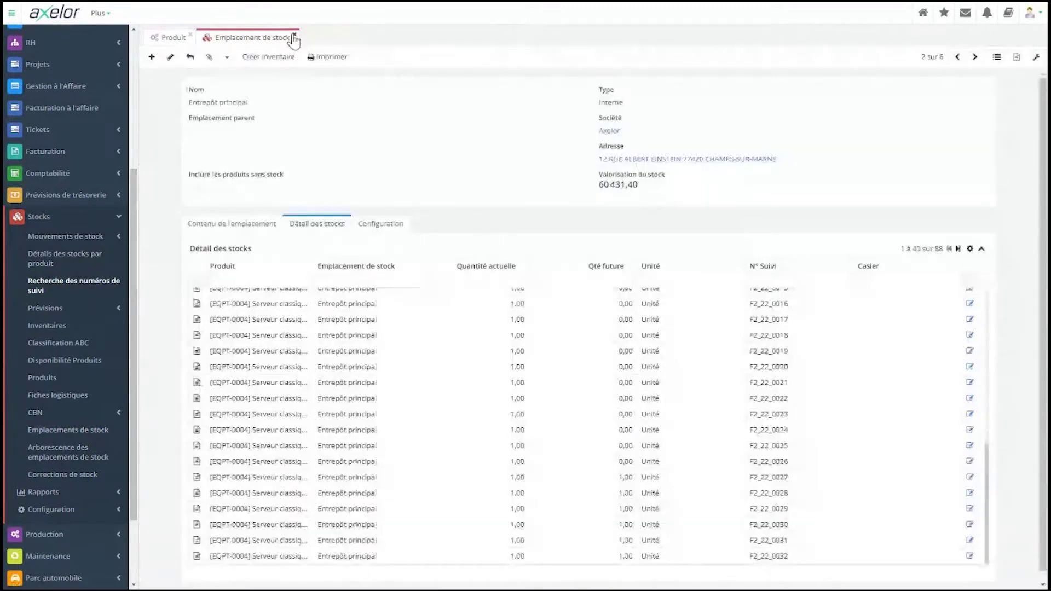
{"action": "left_click", "coordinate": [295, 36]}
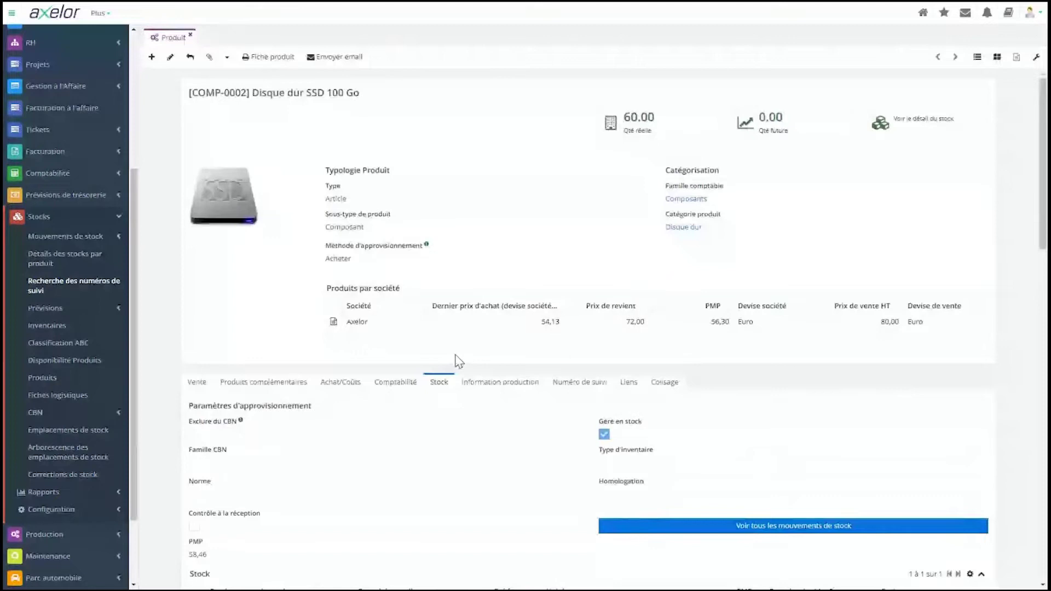
Examine the SSD product's production information and the Serveur Haute Performance entries under Cas d'emploi.
{"action": "scroll", "coordinate": [459, 361], "scroll_direction": "down", "scroll_amount": 2}
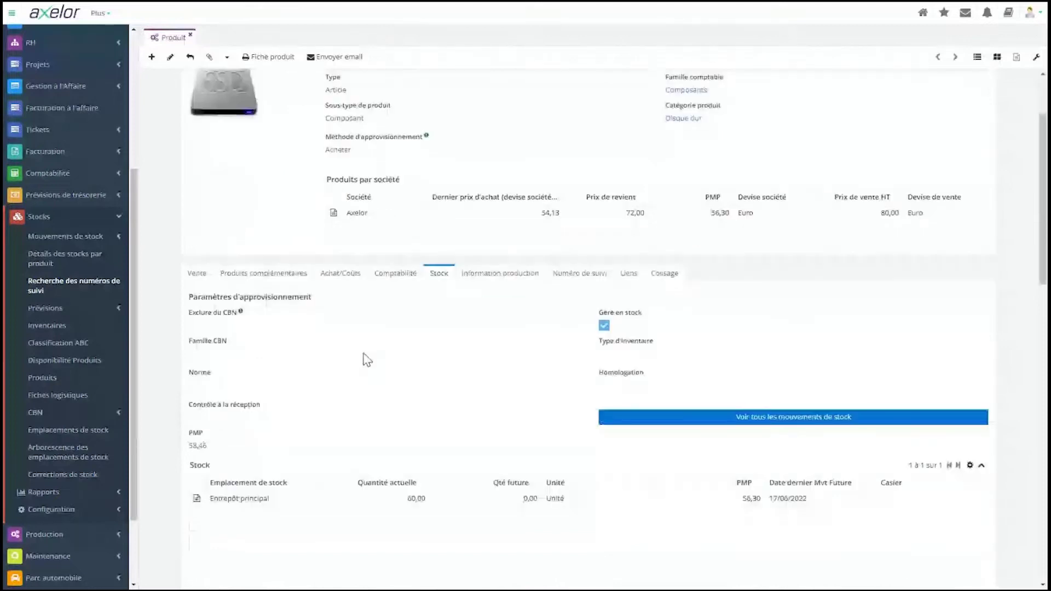
{"action": "left_click", "coordinate": [515, 279]}
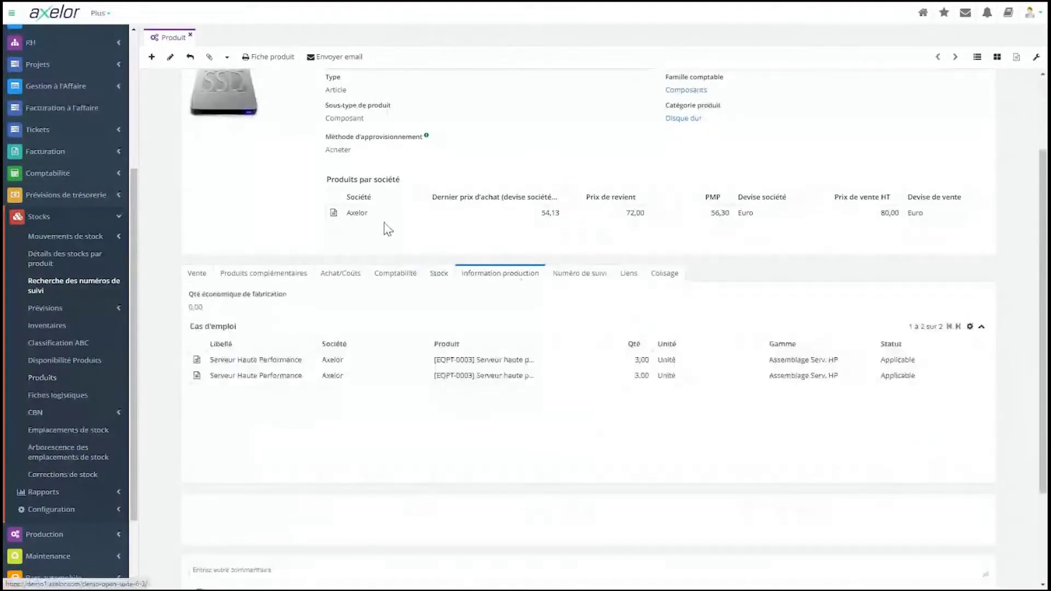
{"action": "scroll", "coordinate": [387, 229], "scroll_direction": "up", "scroll_amount": 2}
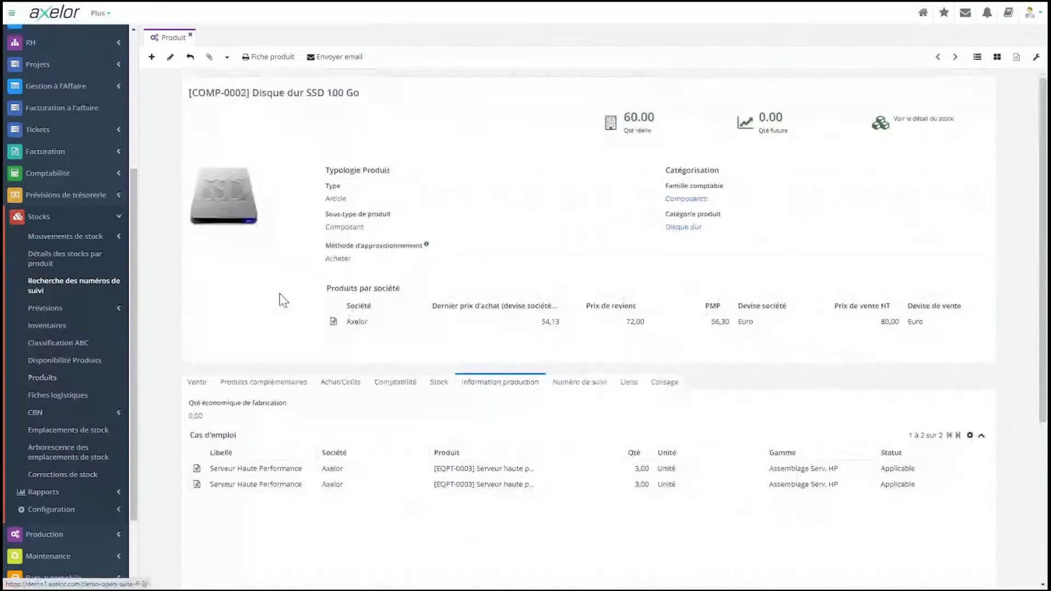
{"action": "scroll", "coordinate": [357, 196], "scroll_direction": "down", "scroll_amount": 1}
{"action": "scroll", "coordinate": [357, 196], "scroll_direction": "down", "scroll_amount": 1}
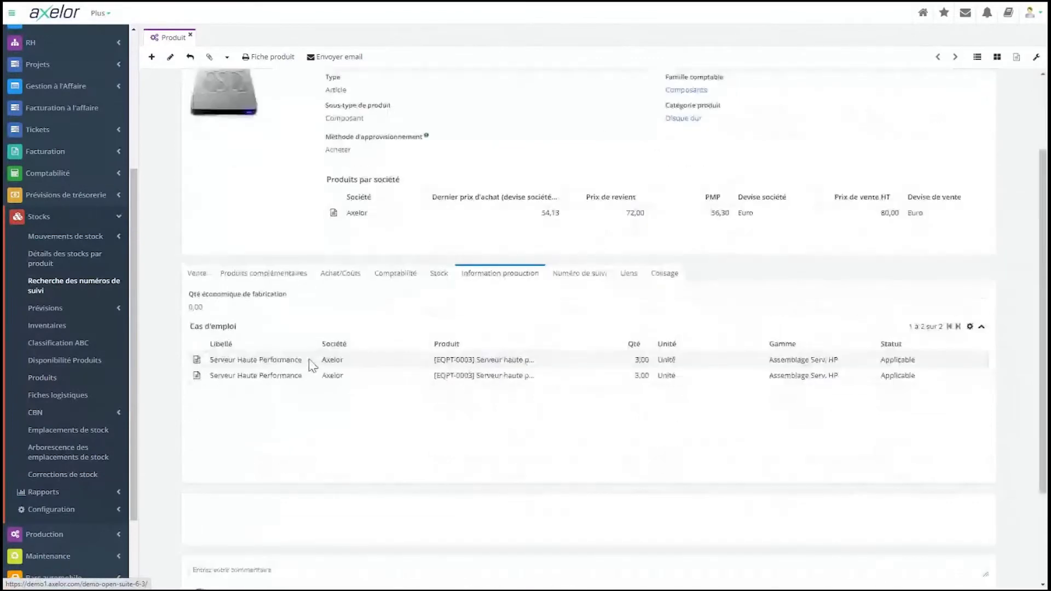
{"action": "left_click", "coordinate": [277, 377]}
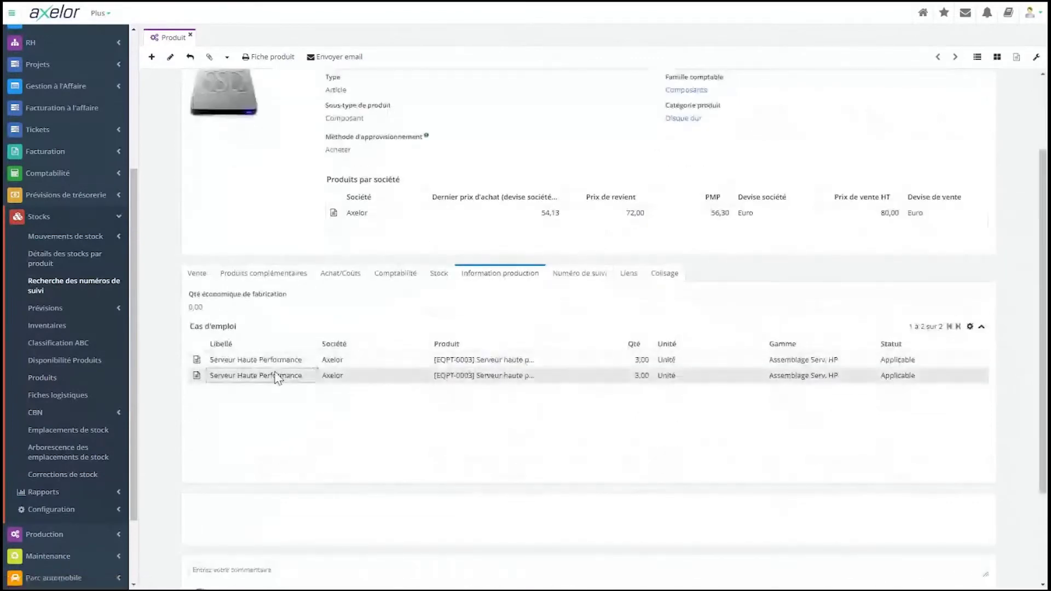
{"action": "left_click", "coordinate": [265, 362]}
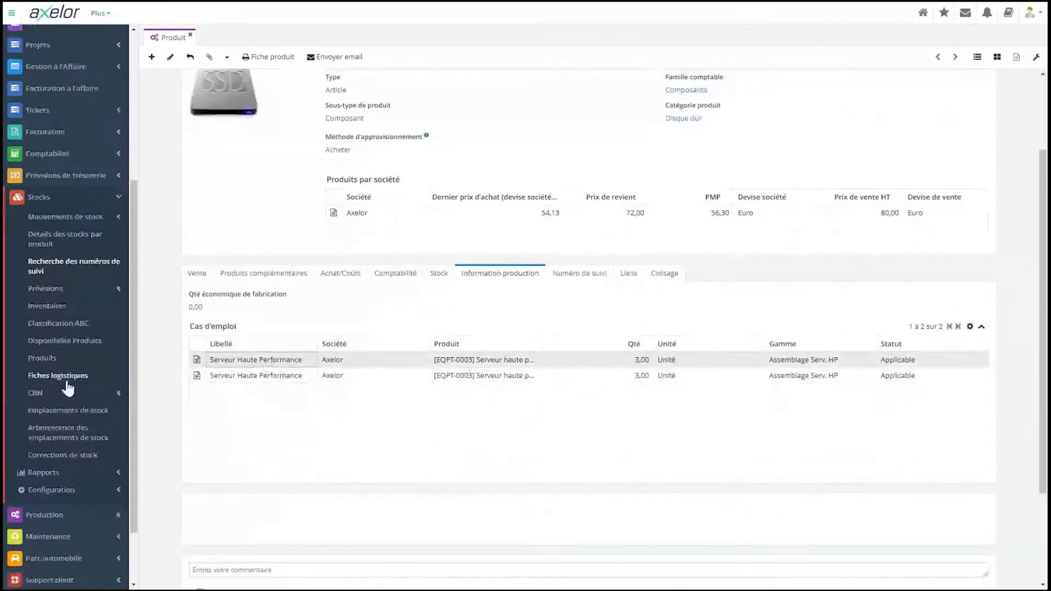
Open the Pack Classique bill of materials from the general Nomenclatures in Production.
{"action": "scroll", "coordinate": [69, 446], "scroll_direction": "down", "scroll_amount": 2}
{"action": "left_click", "coordinate": [68, 440]}
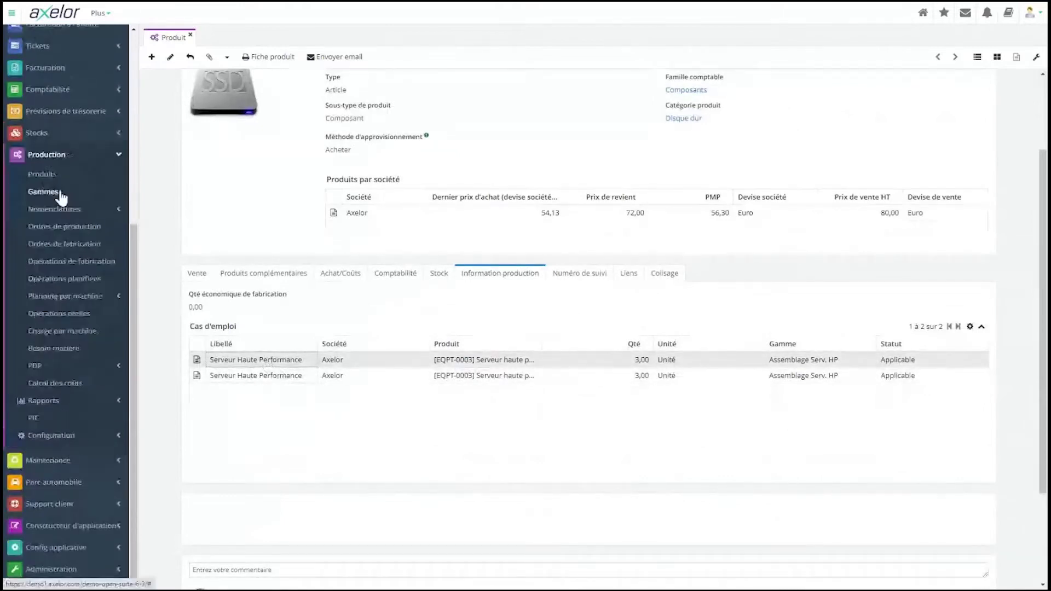
{"action": "left_click", "coordinate": [58, 209]}
{"action": "left_click", "coordinate": [72, 229]}
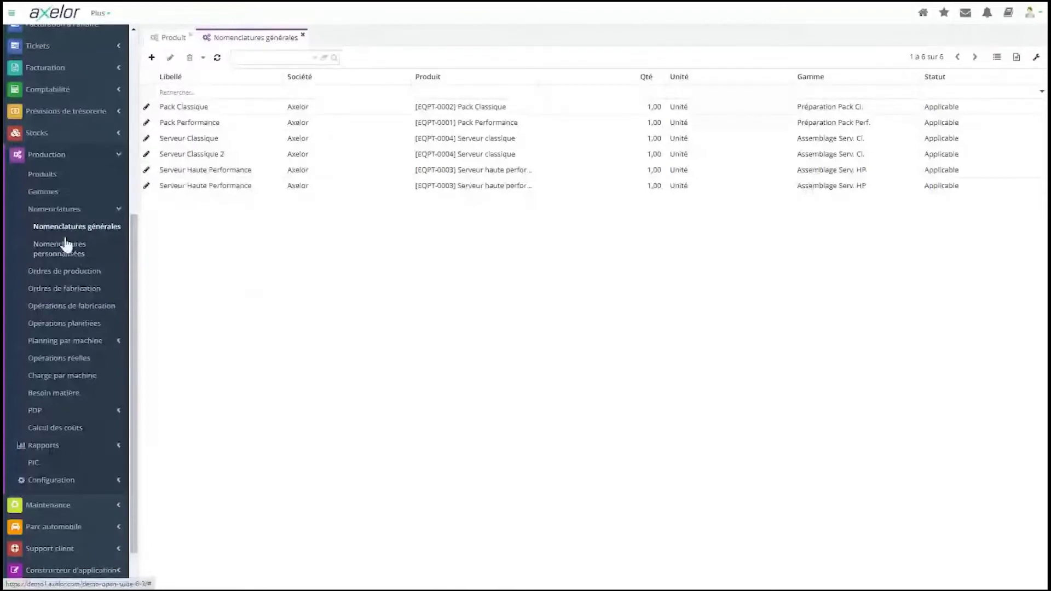
{"action": "double_click", "coordinate": [206, 156]}
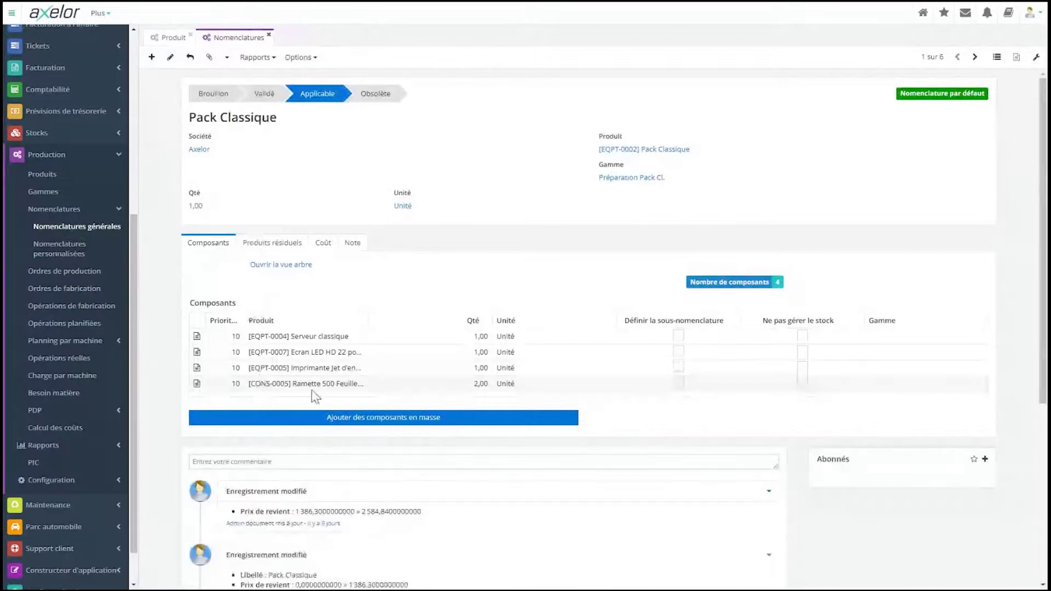
Put the Pack Classique bill of materials in edit mode and review its components, including Ramette 500 Feuilles, and its residual products.
{"action": "left_click", "coordinate": [170, 57]}
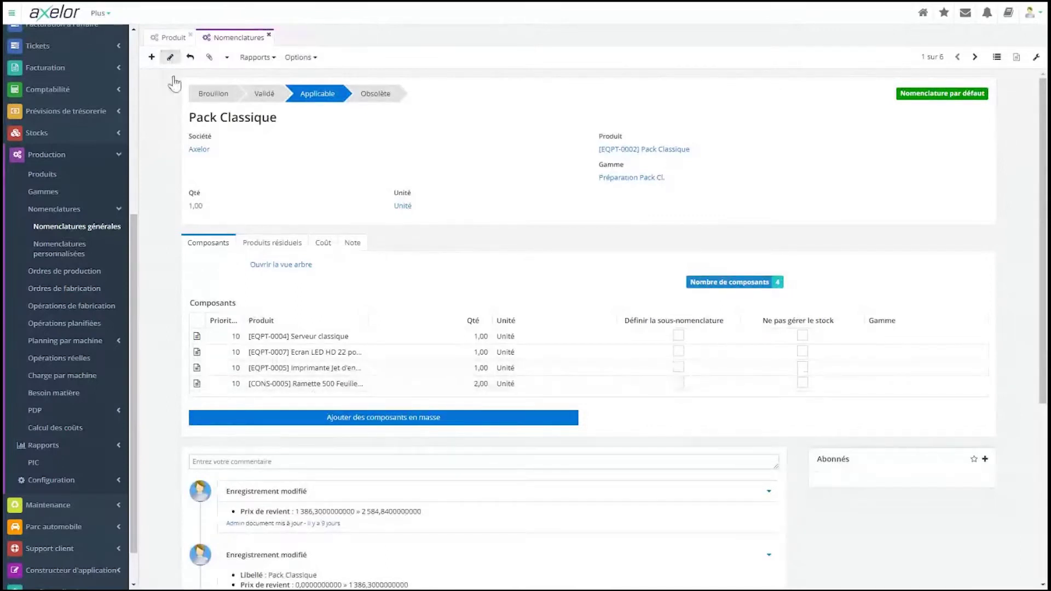
{"action": "left_click", "coordinate": [198, 395]}
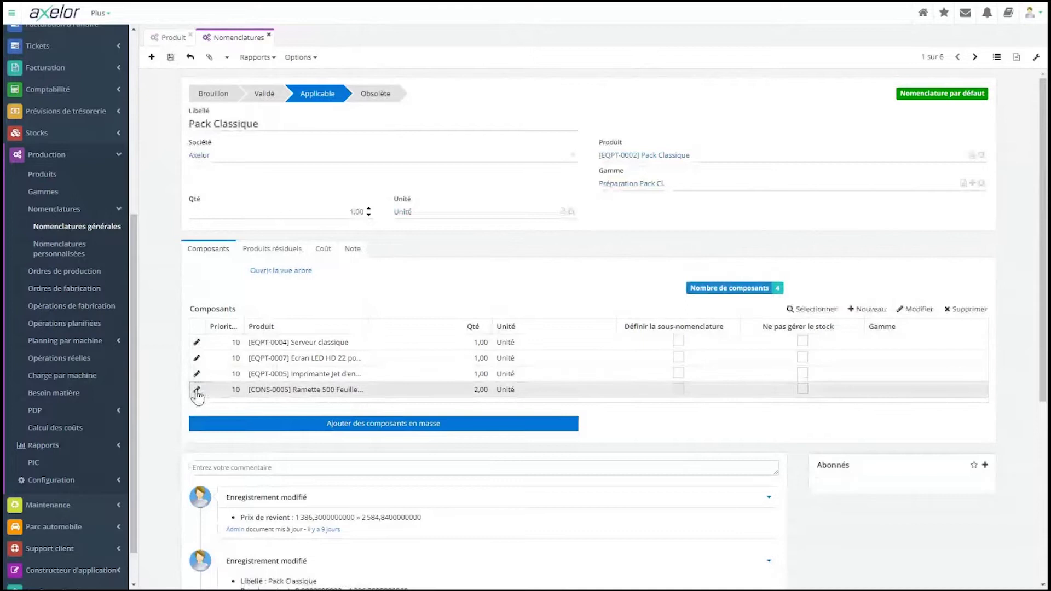
{"action": "left_click", "coordinate": [197, 390]}
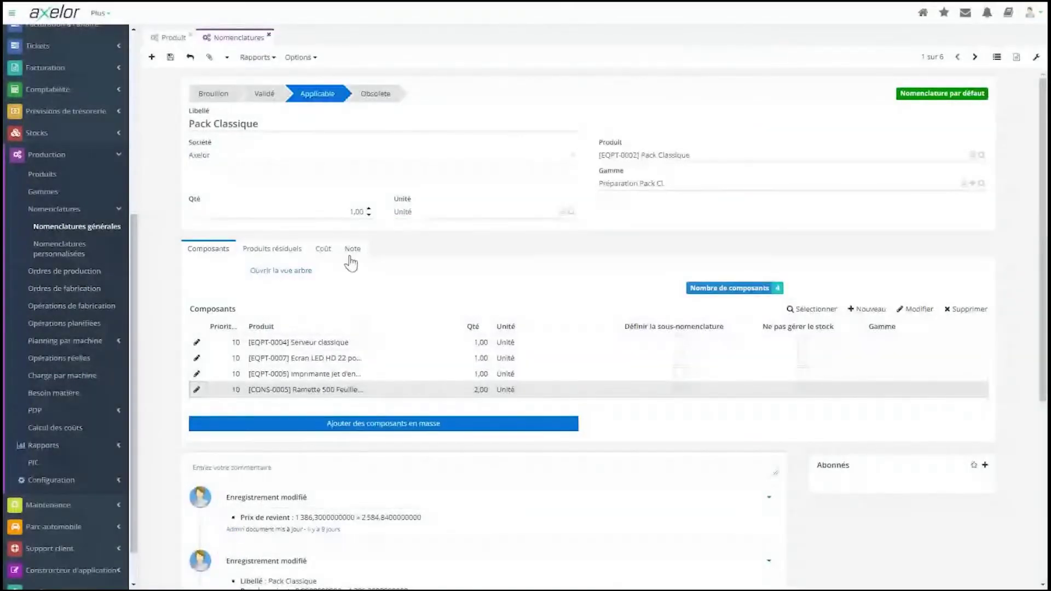
{"action": "left_click", "coordinate": [263, 250]}
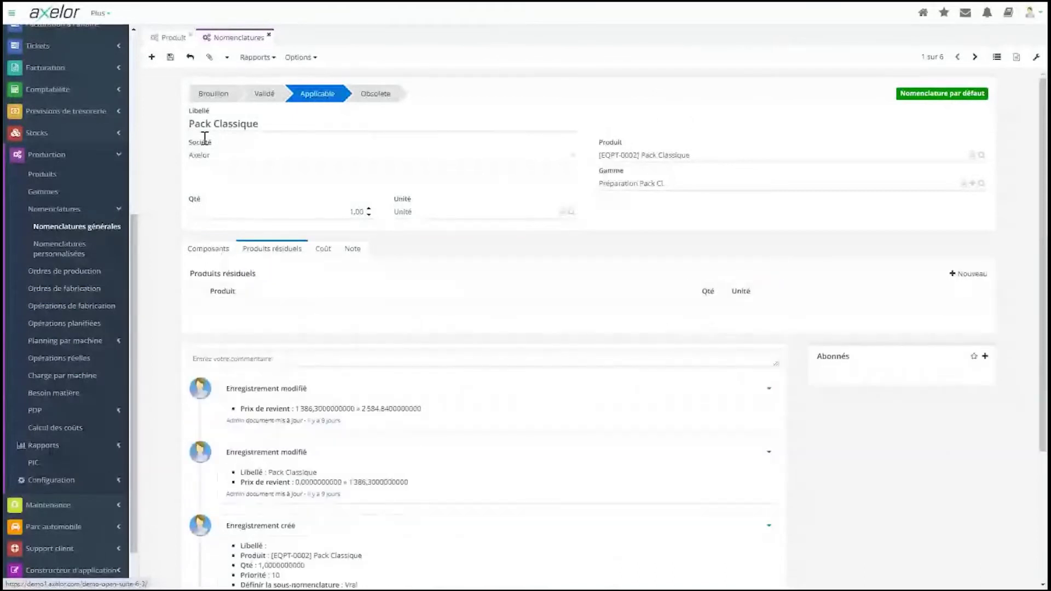
{"action": "left_click", "coordinate": [218, 249]}
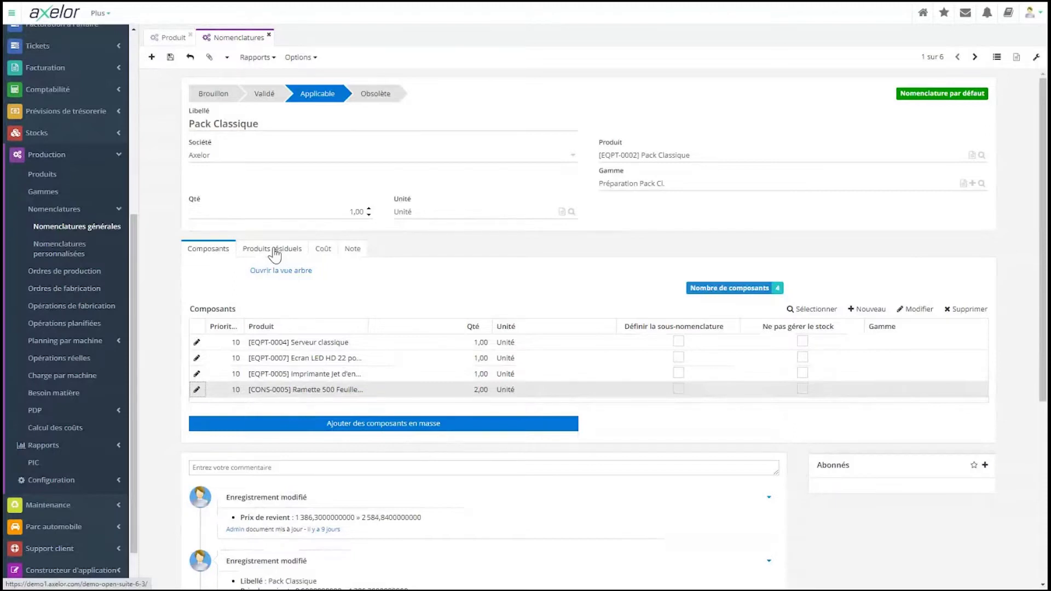
{"action": "left_click", "coordinate": [275, 253]}
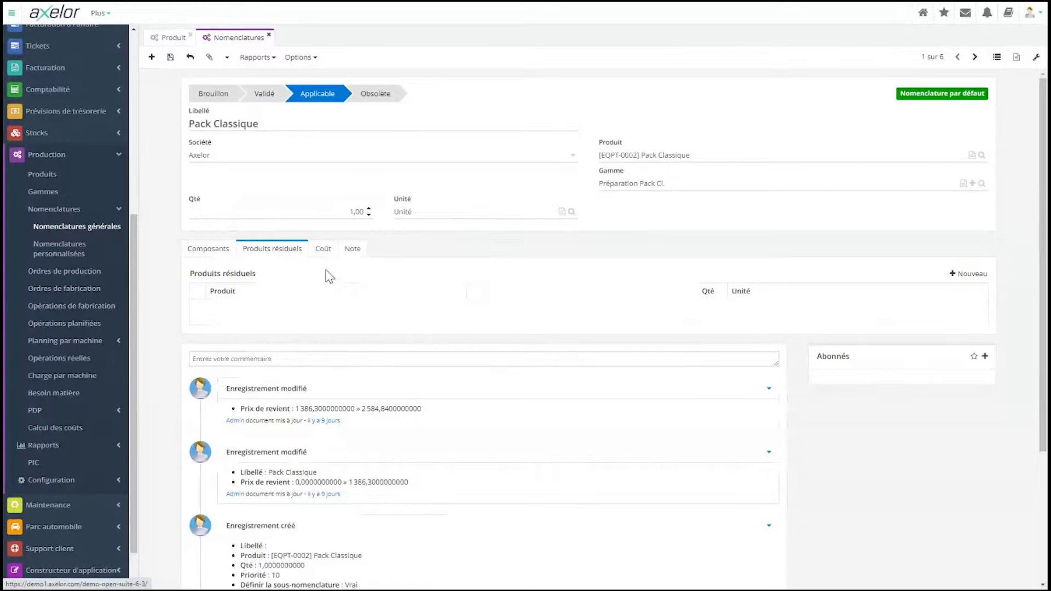
Calculate the cost price of the Pack Classique bill of materials and examine the material and operation lines of the cost sheet.
{"action": "left_click", "coordinate": [324, 249]}
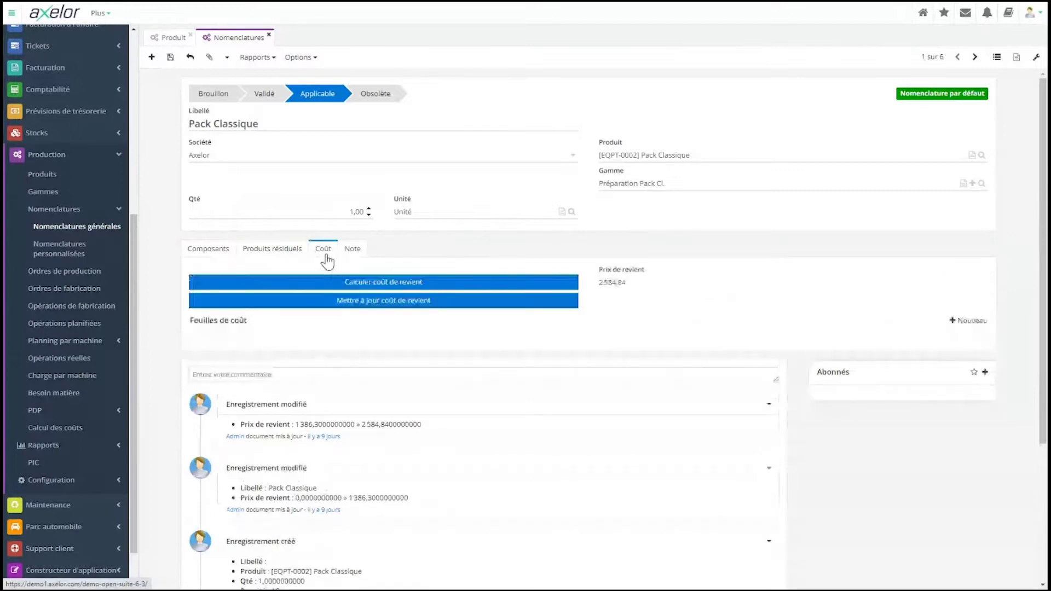
{"action": "left_click", "coordinate": [446, 282]}
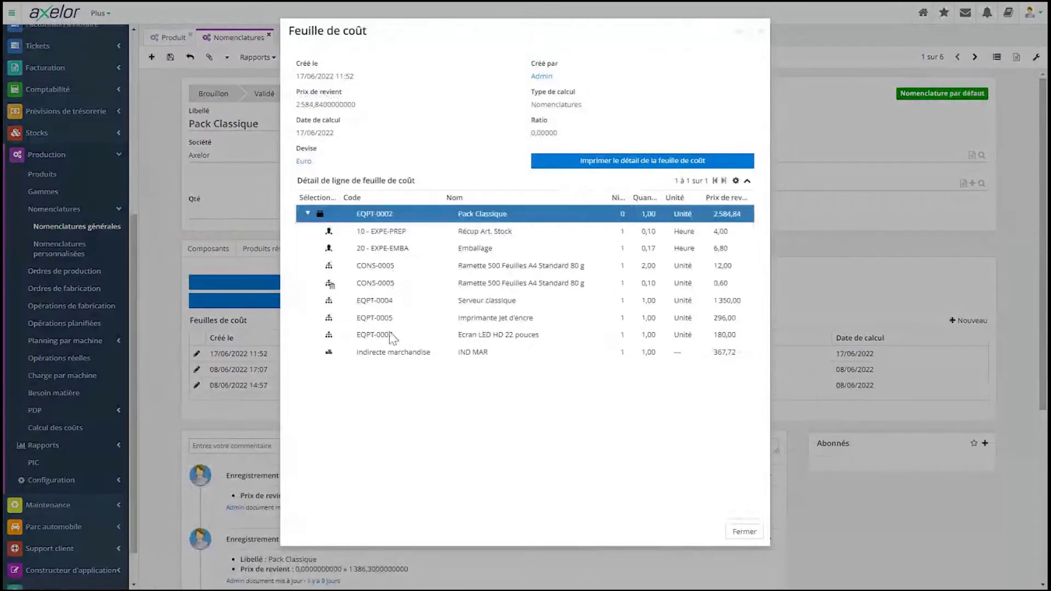
{"action": "left_click", "coordinate": [471, 268]}
{"action": "left_click", "coordinate": [472, 283]}
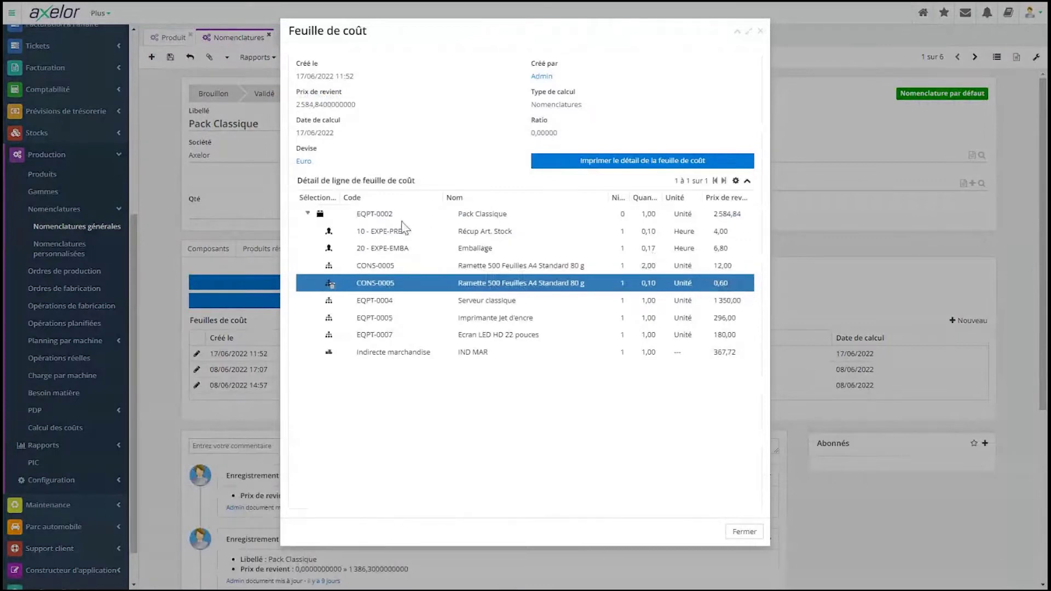
{"action": "left_click", "coordinate": [384, 231]}
{"action": "left_click", "coordinate": [376, 249]}
{"action": "left_click", "coordinate": [375, 234]}
{"action": "left_click", "coordinate": [374, 249]}
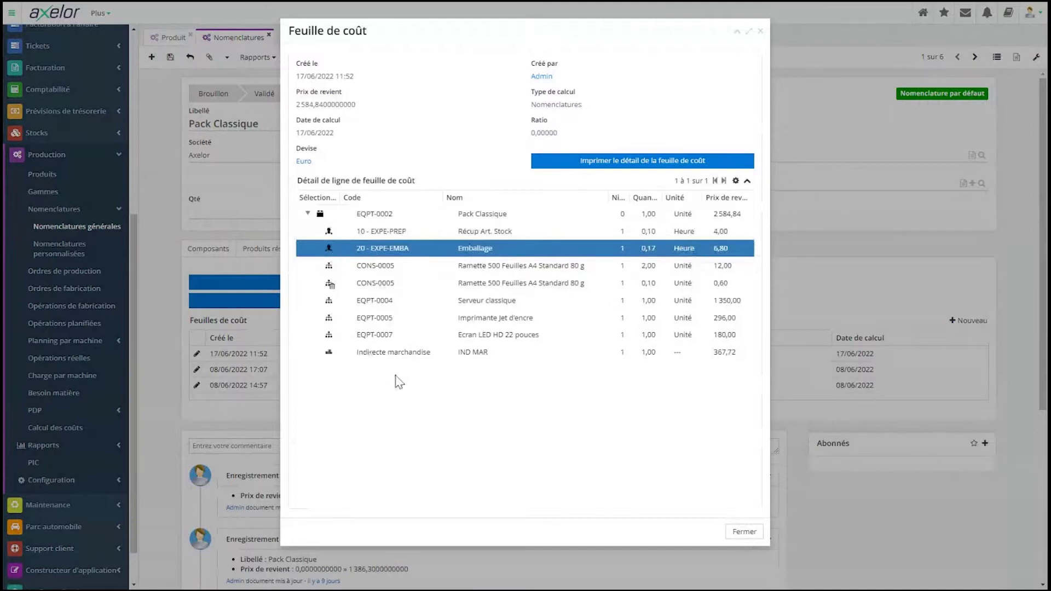
Examine the Indirecte marchandise, Ramette 500 Feuilles and Imprimante Jet d'encre lines of the Pack Classique cost sheet, and close the sheet.
{"action": "left_click", "coordinate": [383, 353]}
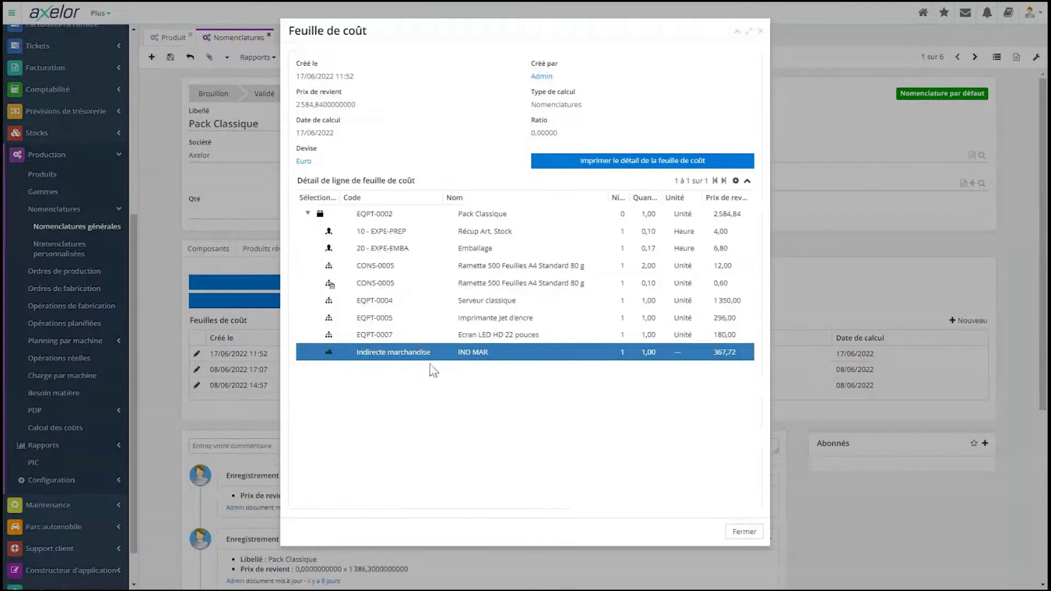
{"action": "left_click", "coordinate": [399, 266]}
{"action": "left_click", "coordinate": [400, 323]}
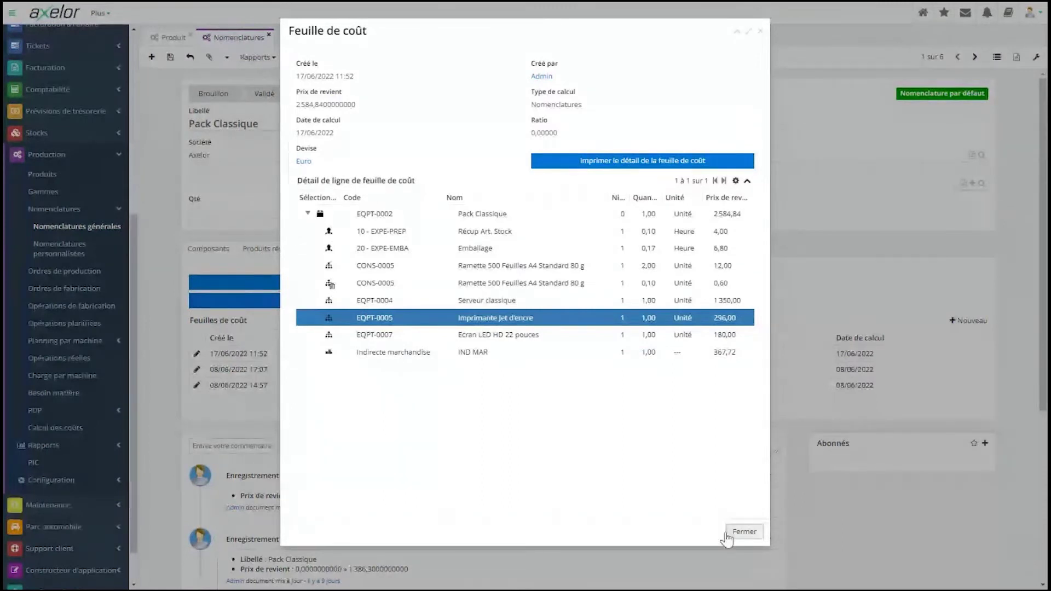
{"action": "left_click", "coordinate": [744, 532]}
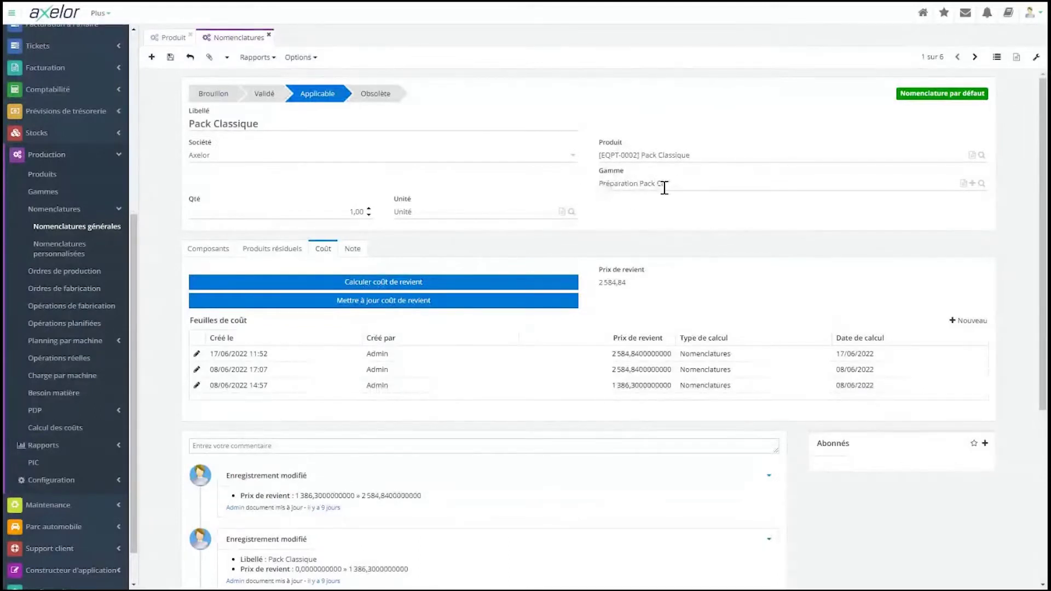
Open the Préparation Pack Cl. routing from Gammes and view the details of its Récupération des articles en stock phase.
{"action": "left_click", "coordinate": [90, 193]}
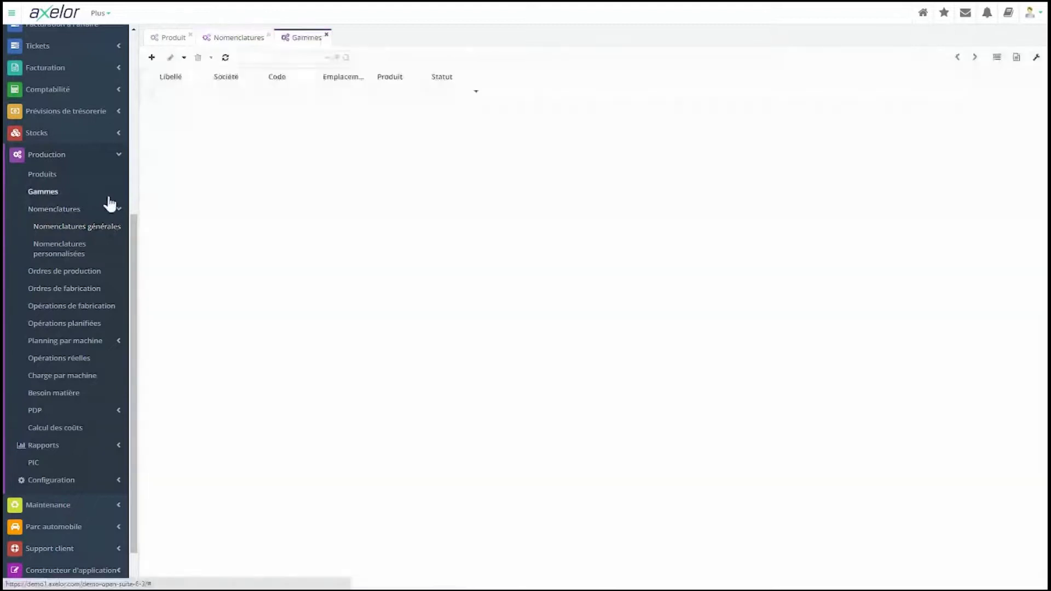
{"action": "double_click", "coordinate": [205, 139]}
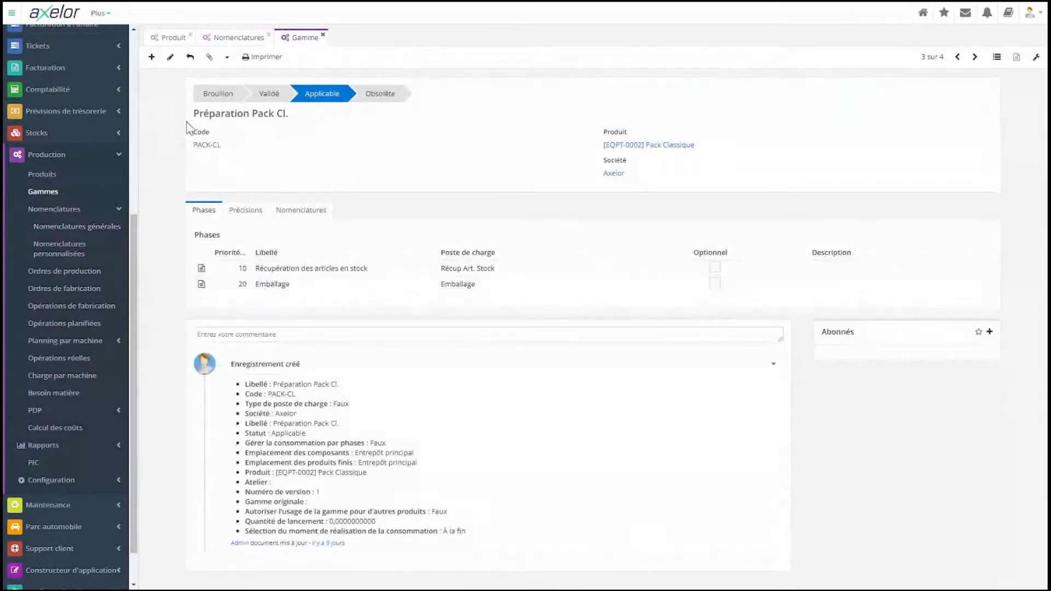
{"action": "double_click", "coordinate": [245, 273]}
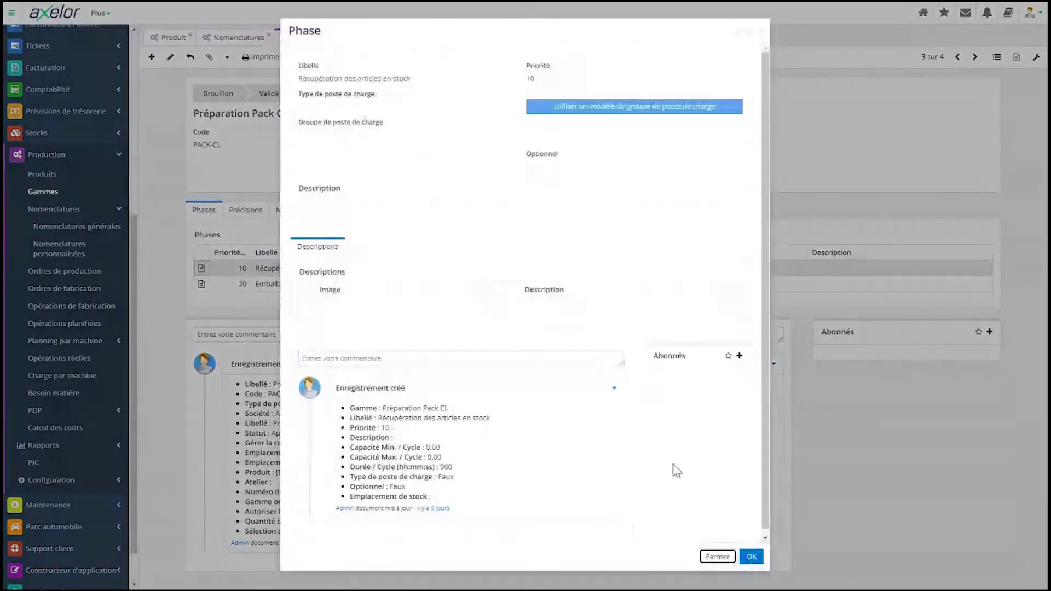
{"action": "left_click", "coordinate": [713, 557]}
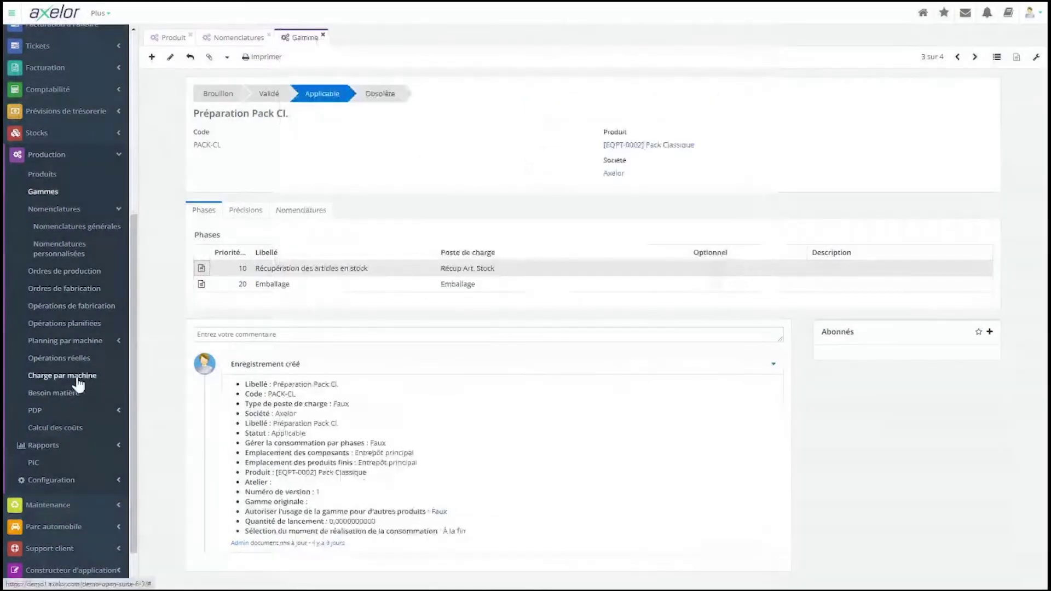
Open the Emballeuse 02 record from the machines in the Production configuration.
{"action": "left_click", "coordinate": [77, 484]}
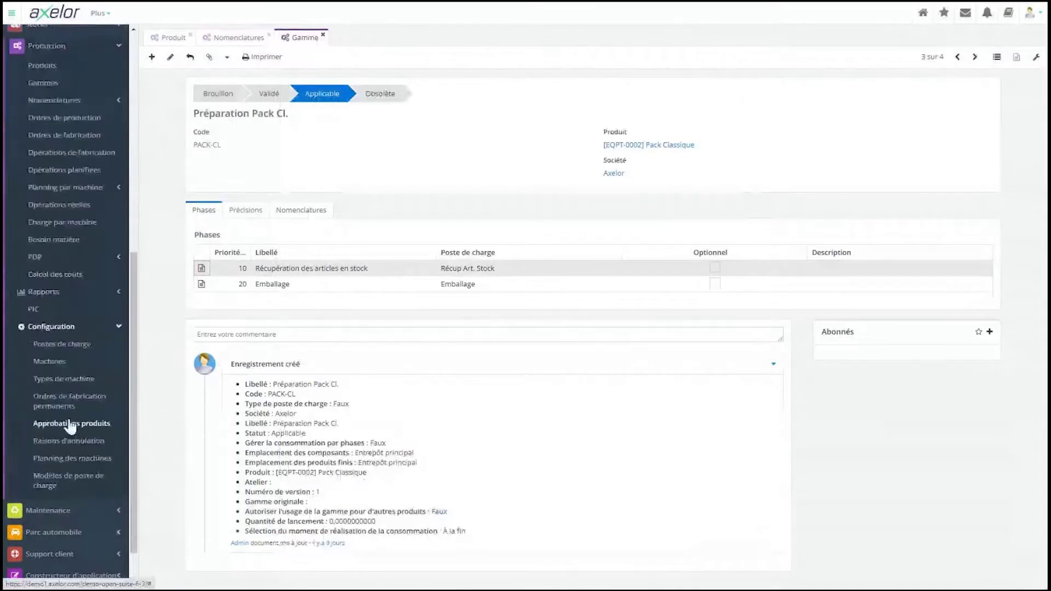
{"action": "left_click", "coordinate": [59, 362]}
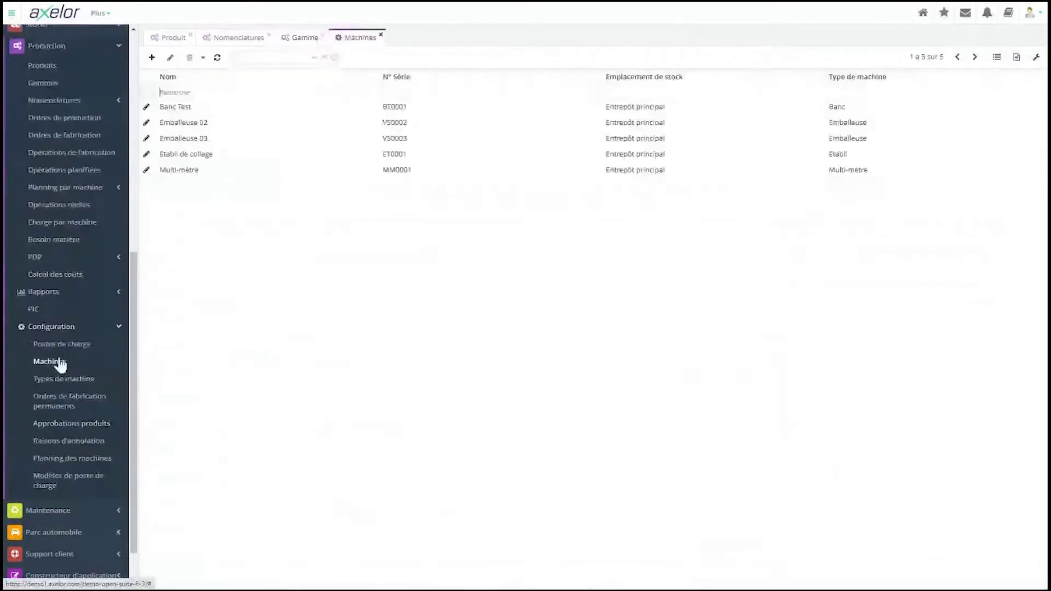
{"action": "double_click", "coordinate": [197, 132]}
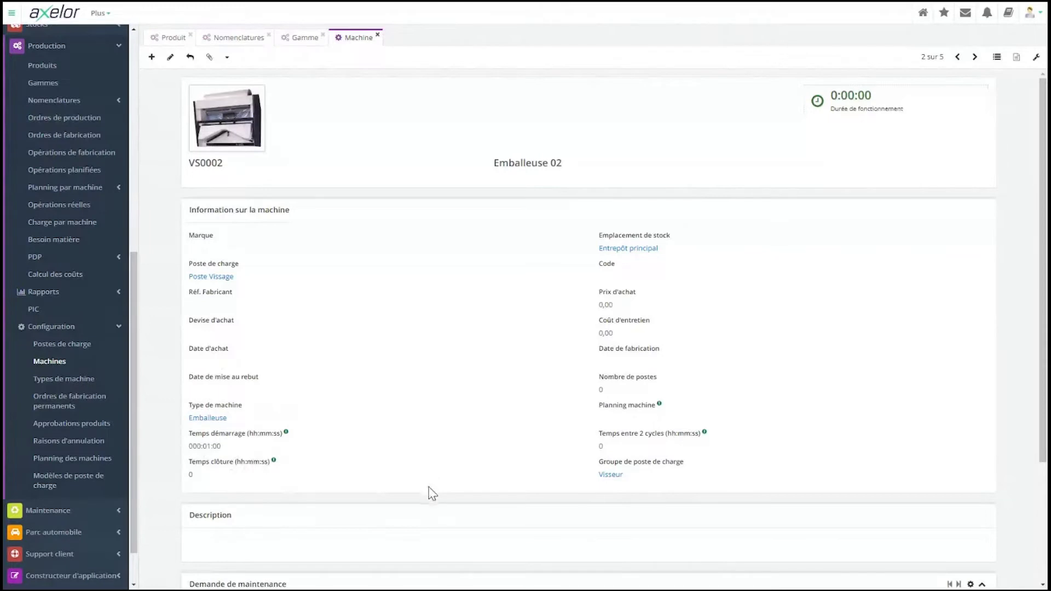
Examine the Emballeuse 02 machine information, description and maintenance requests, and close the record.
{"action": "scroll", "coordinate": [431, 494], "scroll_direction": "down", "scroll_amount": 1}
{"action": "scroll", "coordinate": [431, 495], "scroll_direction": "up", "scroll_amount": 1}
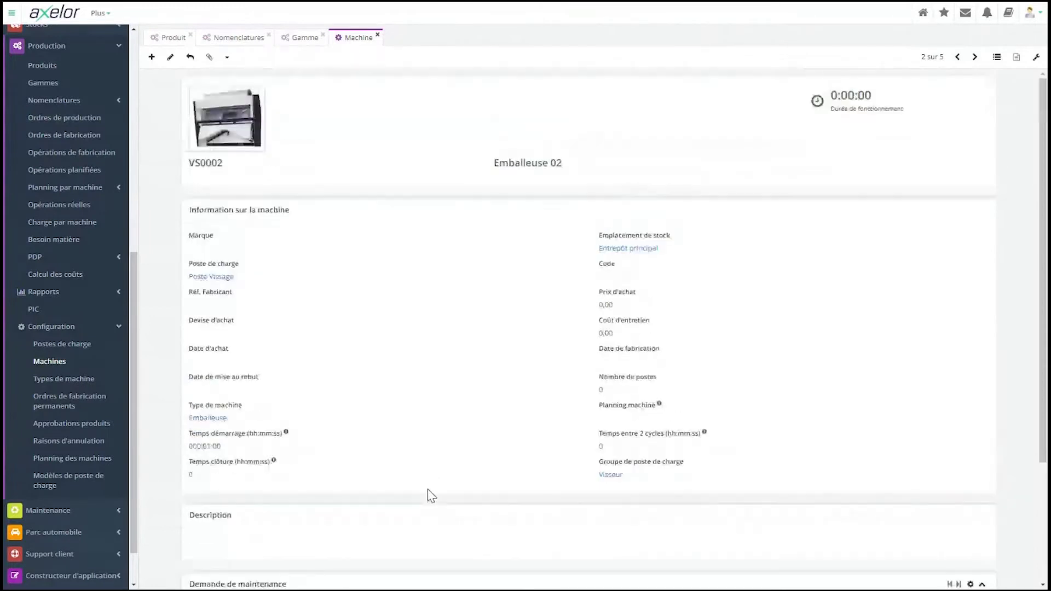
{"action": "scroll", "coordinate": [328, 443], "scroll_direction": "down", "scroll_amount": 3}
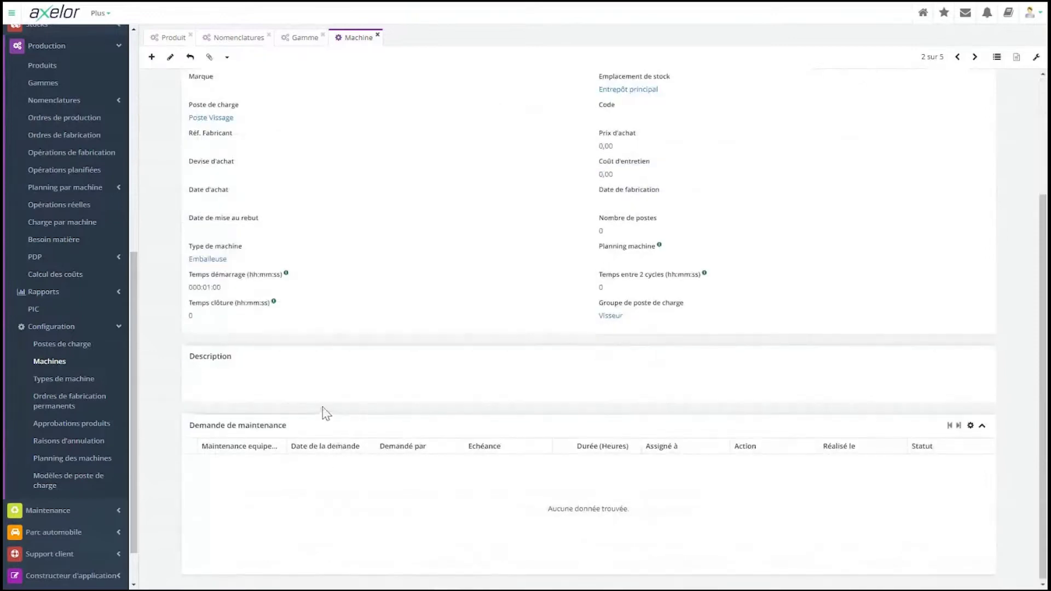
{"action": "scroll", "coordinate": [326, 414], "scroll_direction": "up", "scroll_amount": 1}
{"action": "scroll", "coordinate": [320, 471], "scroll_direction": "up", "scroll_amount": 1}
{"action": "scroll", "coordinate": [310, 528], "scroll_direction": "down", "scroll_amount": 1}
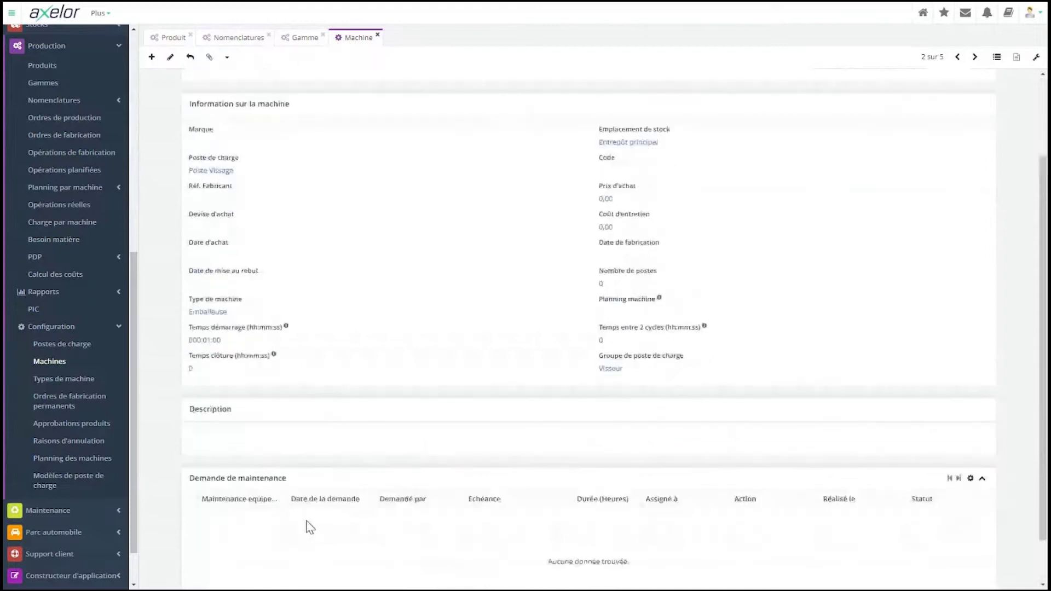
{"action": "scroll", "coordinate": [311, 527], "scroll_direction": "up", "scroll_amount": 2}
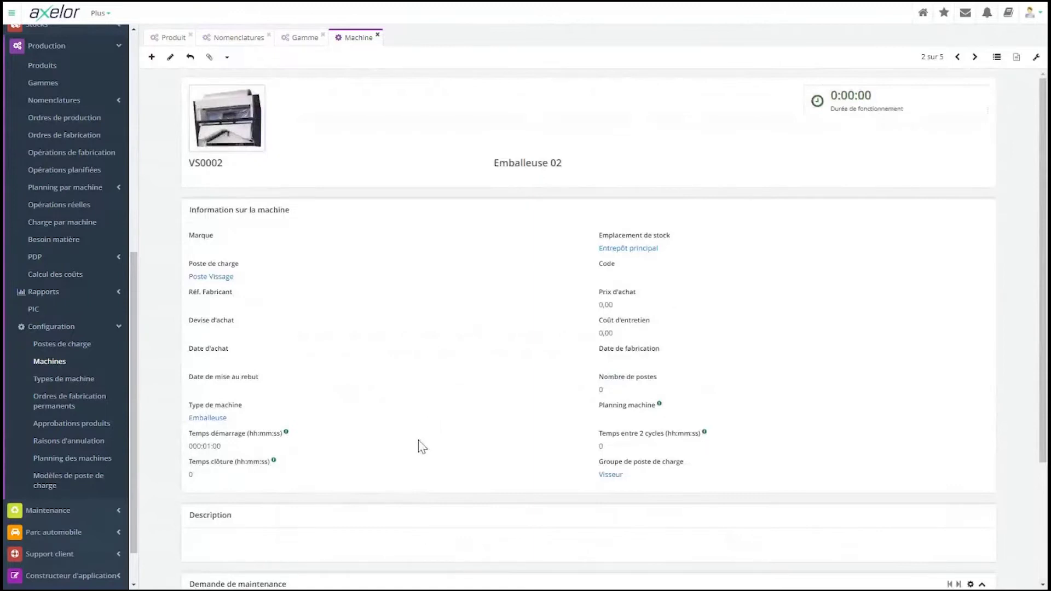
{"action": "scroll", "coordinate": [420, 446], "scroll_direction": "down", "scroll_amount": 3}
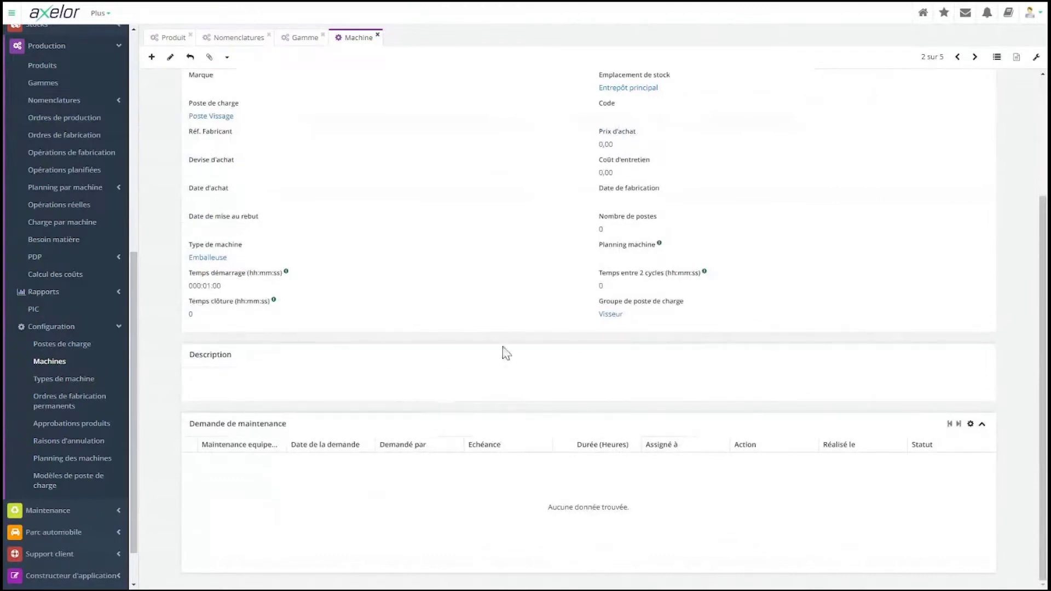
{"action": "scroll", "coordinate": [515, 356], "scroll_direction": "up", "scroll_amount": 1}
{"action": "scroll", "coordinate": [482, 334], "scroll_direction": "up", "scroll_amount": 3}
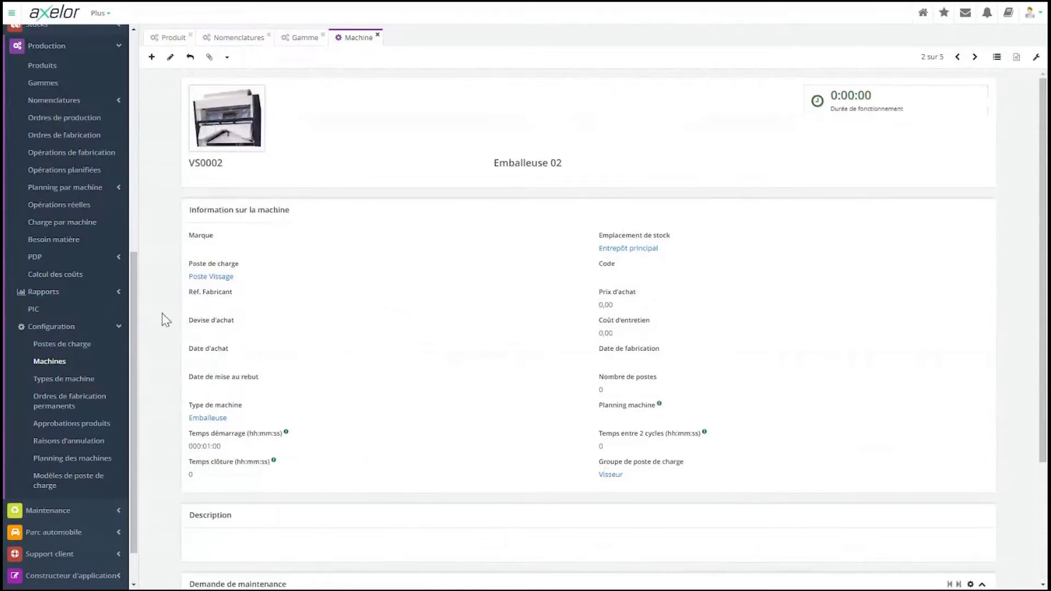
{"action": "left_click", "coordinate": [377, 36]}
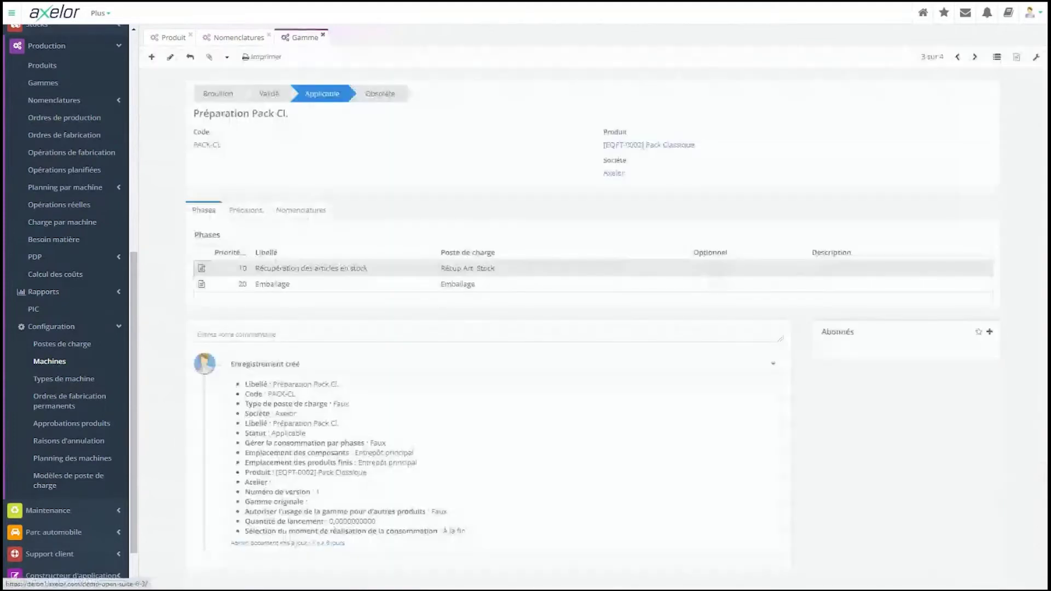
Open the Poste Vissage work centre from Postes de charge, review its human resources and machine settings, and close it.
{"action": "left_click", "coordinate": [62, 344]}
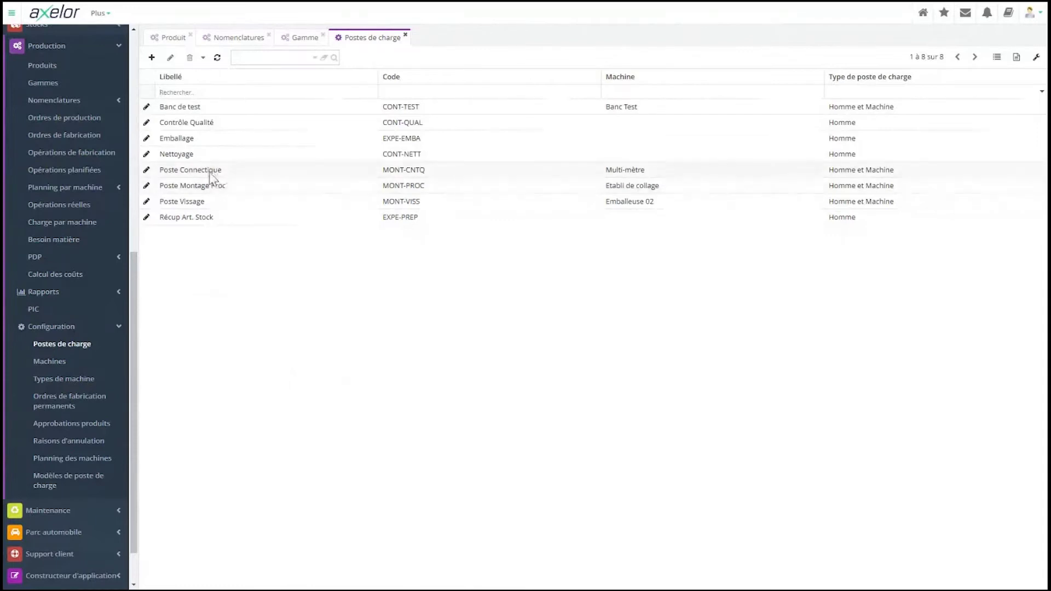
{"action": "double_click", "coordinate": [207, 200]}
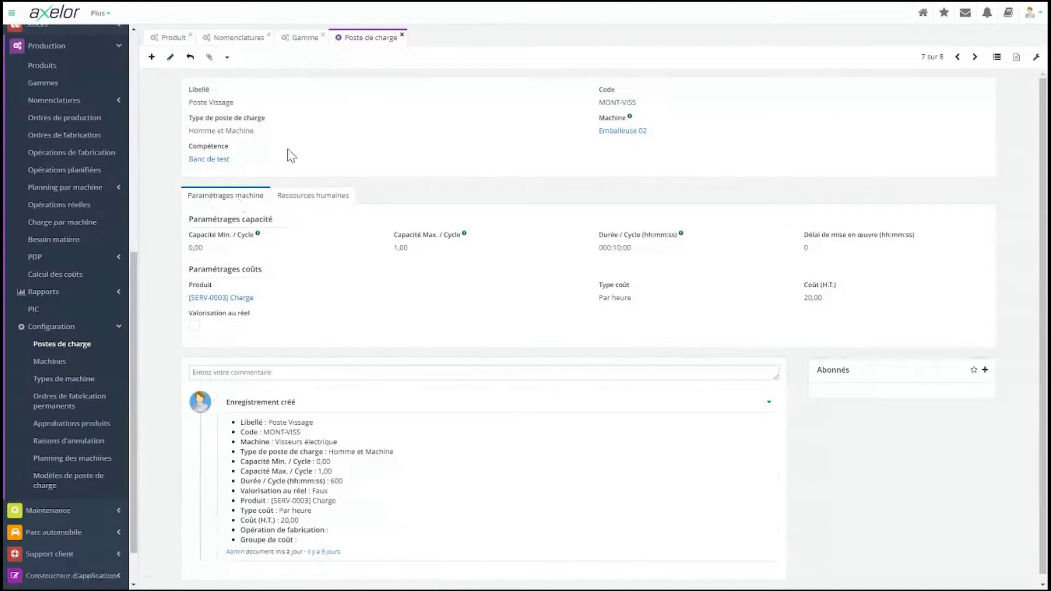
{"action": "left_click", "coordinate": [288, 202]}
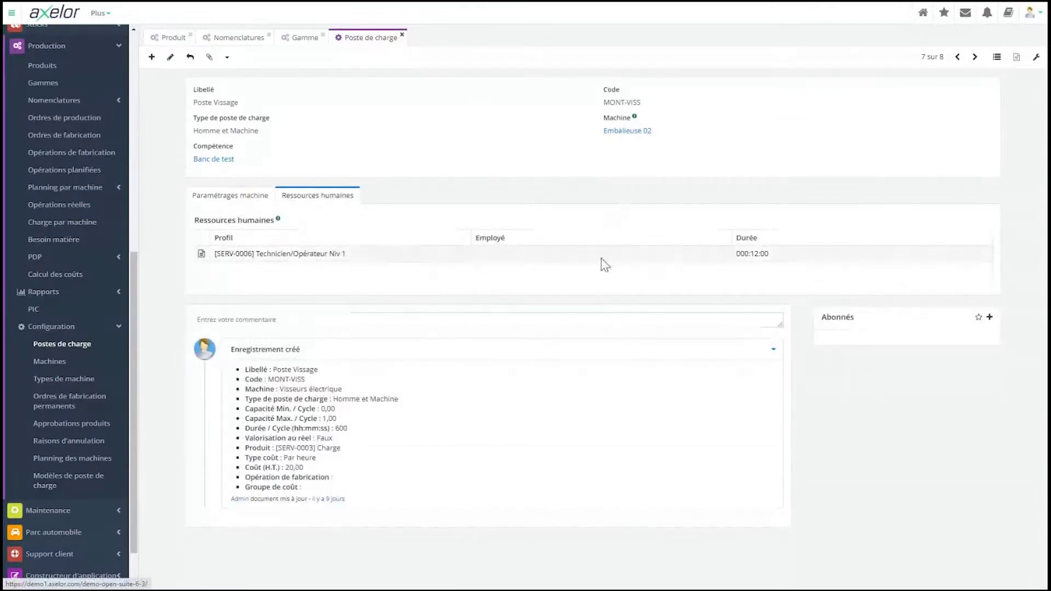
{"action": "left_click", "coordinate": [233, 196]}
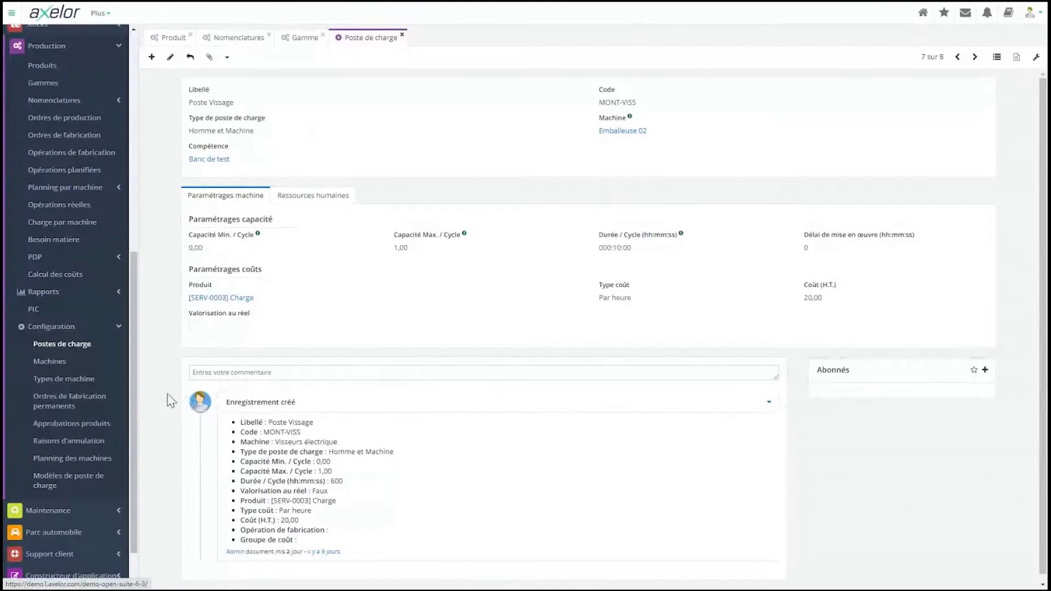
{"action": "left_click", "coordinate": [402, 34]}
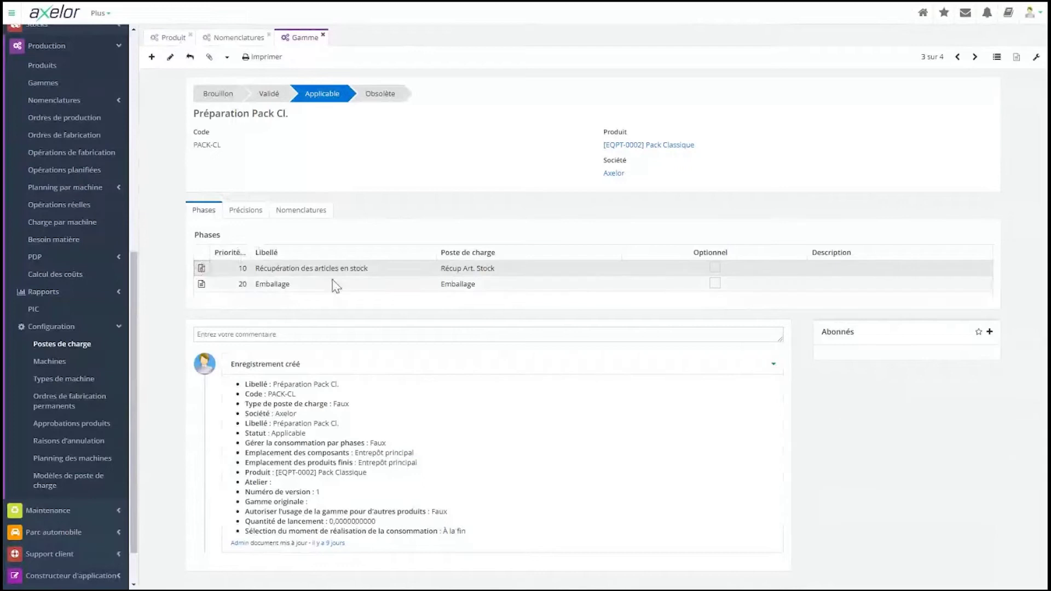
View the Emballeur template from the Modèles de poste de charge and return to the Préparation Pack Cl. routing.
{"action": "left_click", "coordinate": [94, 482]}
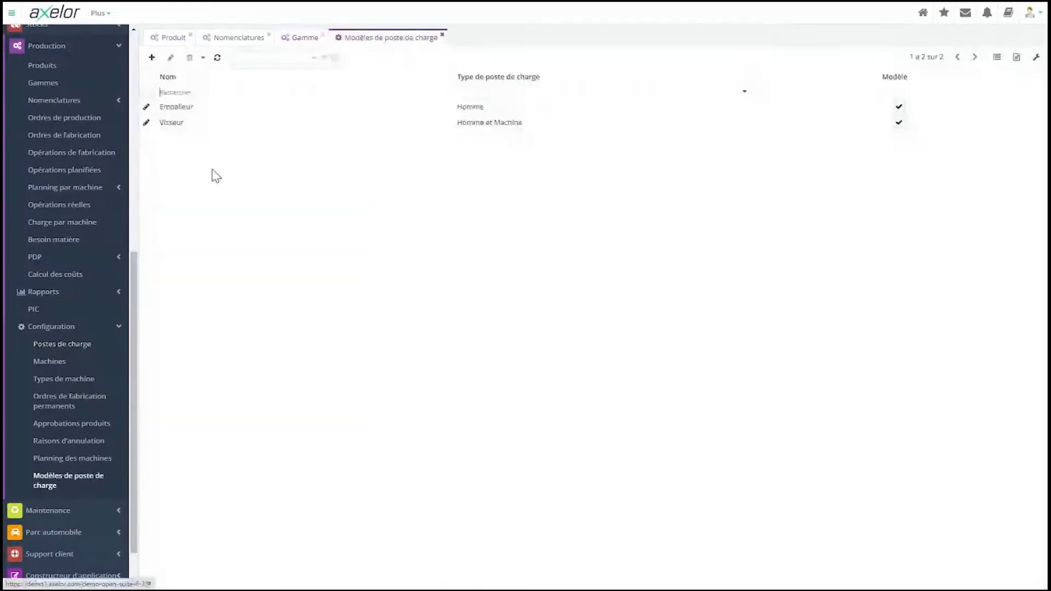
{"action": "double_click", "coordinate": [193, 110]}
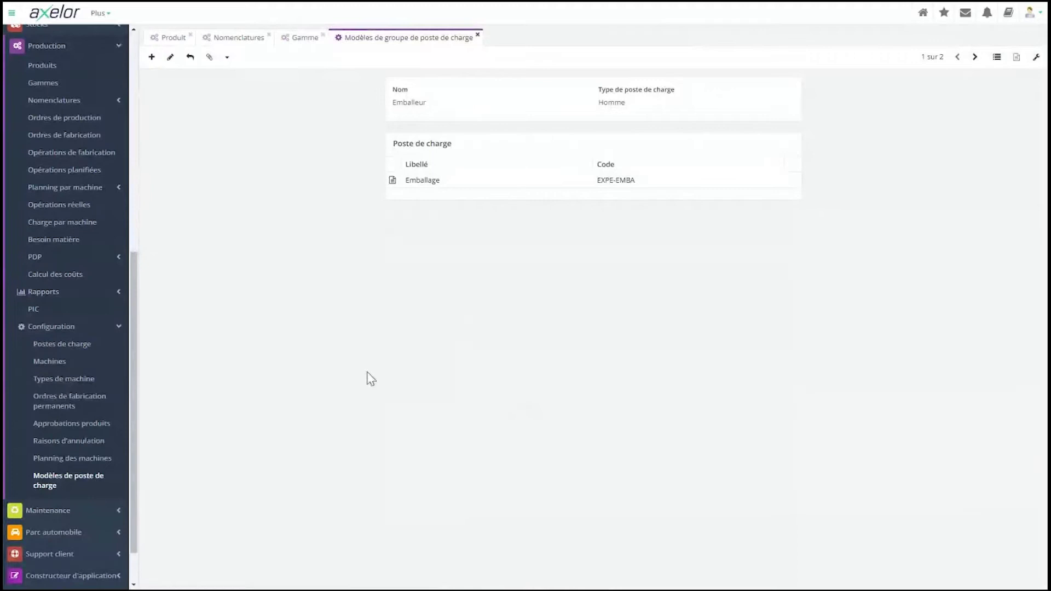
{"action": "left_click", "coordinate": [296, 39]}
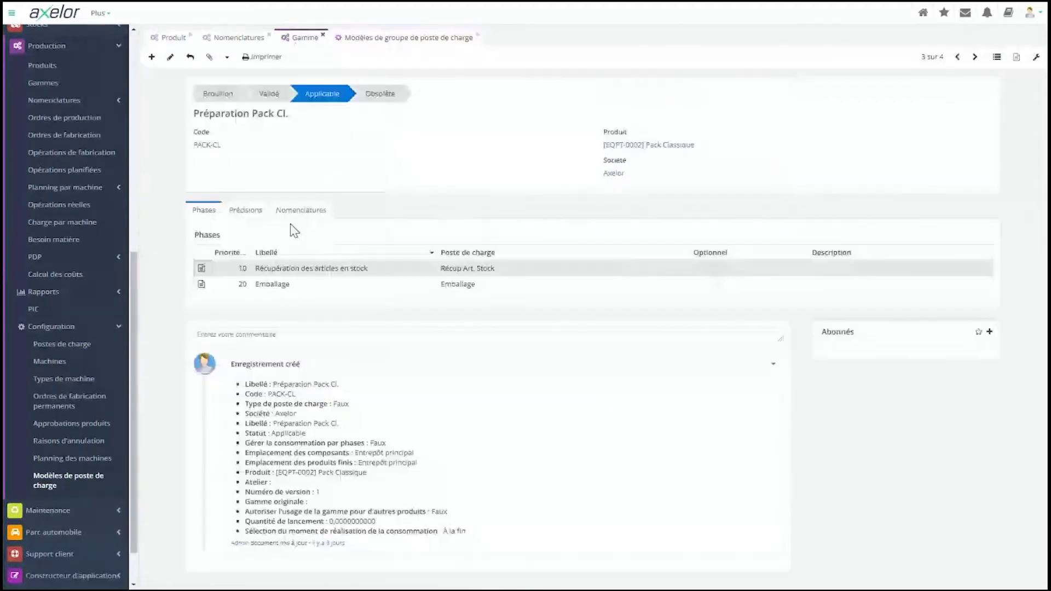
Review the Précisions of the Préparation Pack Cl. routing alongside the Pack Classique bill of materials that uses it.
{"action": "left_click", "coordinate": [246, 211]}
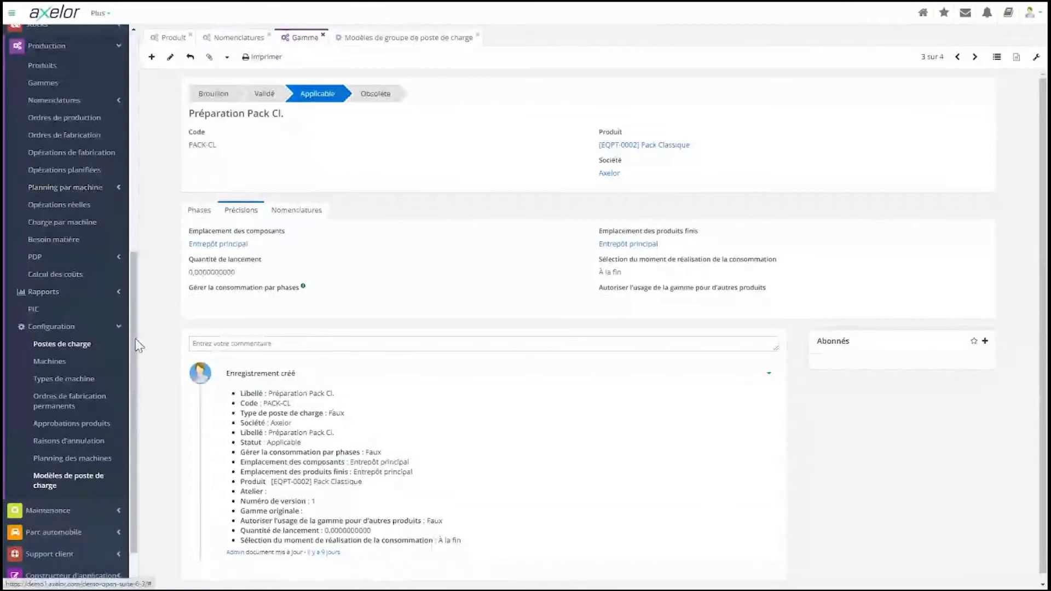
{"action": "left_click", "coordinate": [221, 41]}
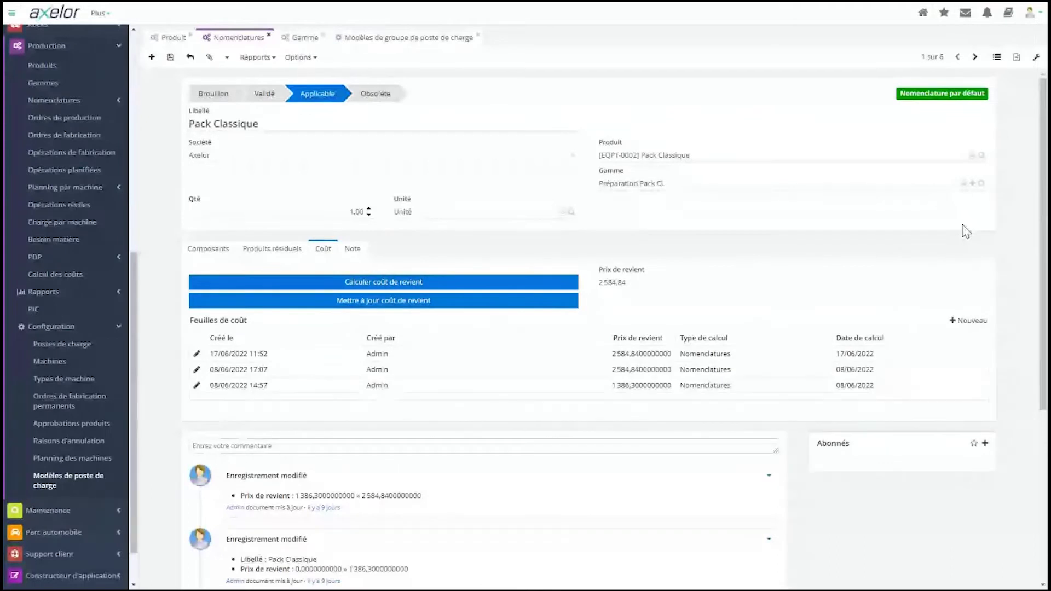
{"action": "left_click", "coordinate": [305, 39]}
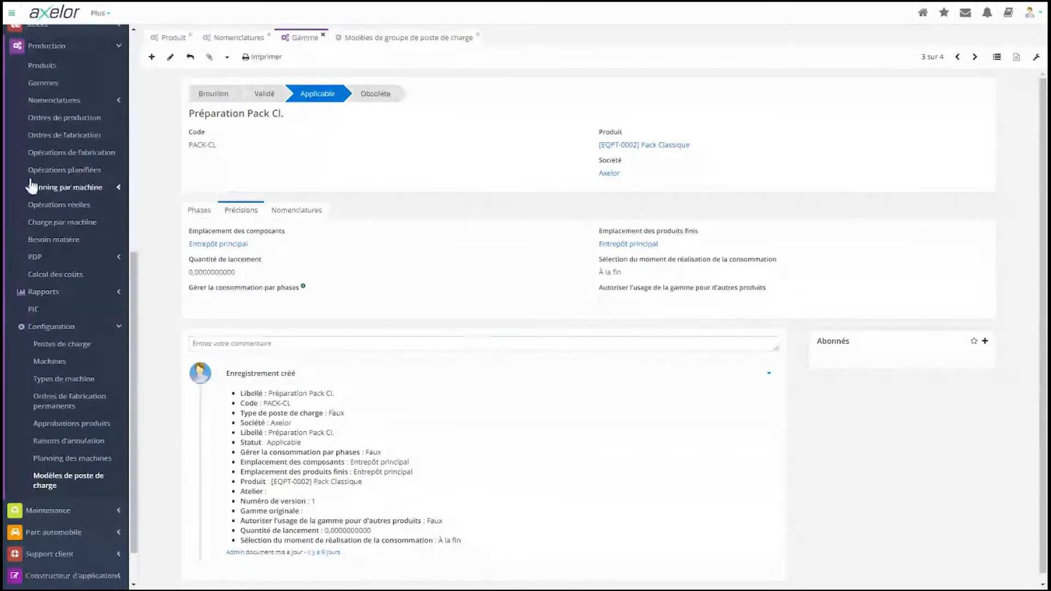
Collapse the Production entries and look through the functions offered by the Achats and Stocks modules.
{"action": "scroll", "coordinate": [32, 187], "scroll_direction": "up", "scroll_amount": 2}
{"action": "left_click", "coordinate": [57, 157]}
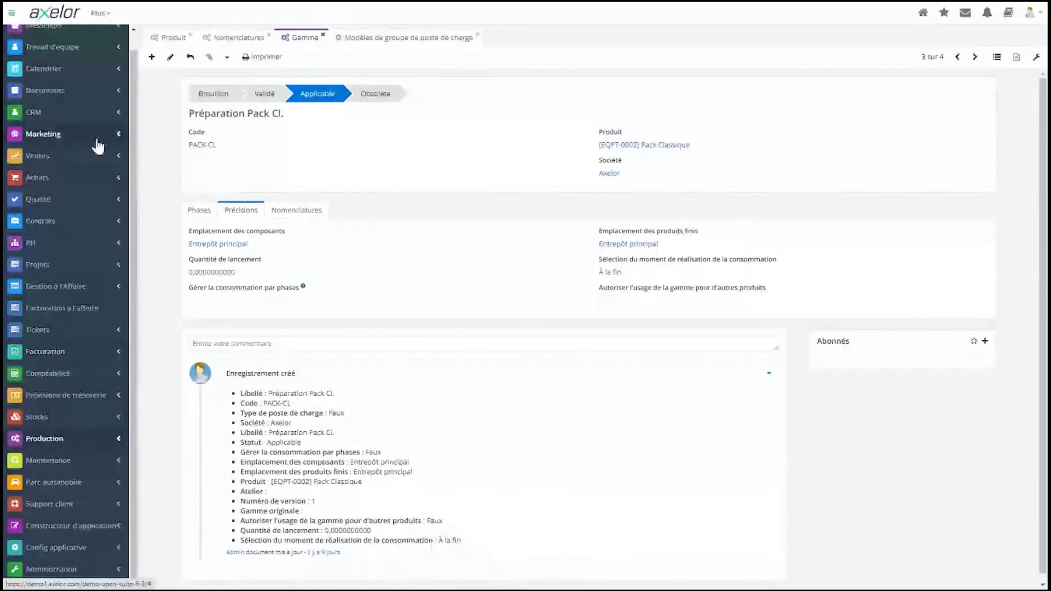
{"action": "left_click", "coordinate": [73, 179]}
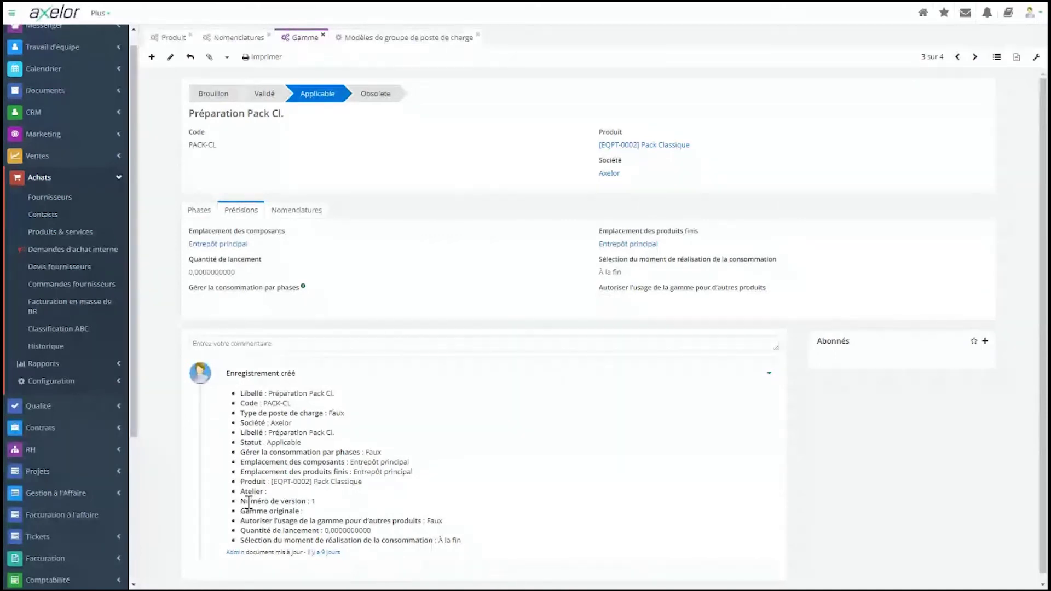
{"action": "scroll", "coordinate": [64, 486], "scroll_direction": "down", "scroll_amount": 2}
{"action": "left_click", "coordinate": [70, 524]}
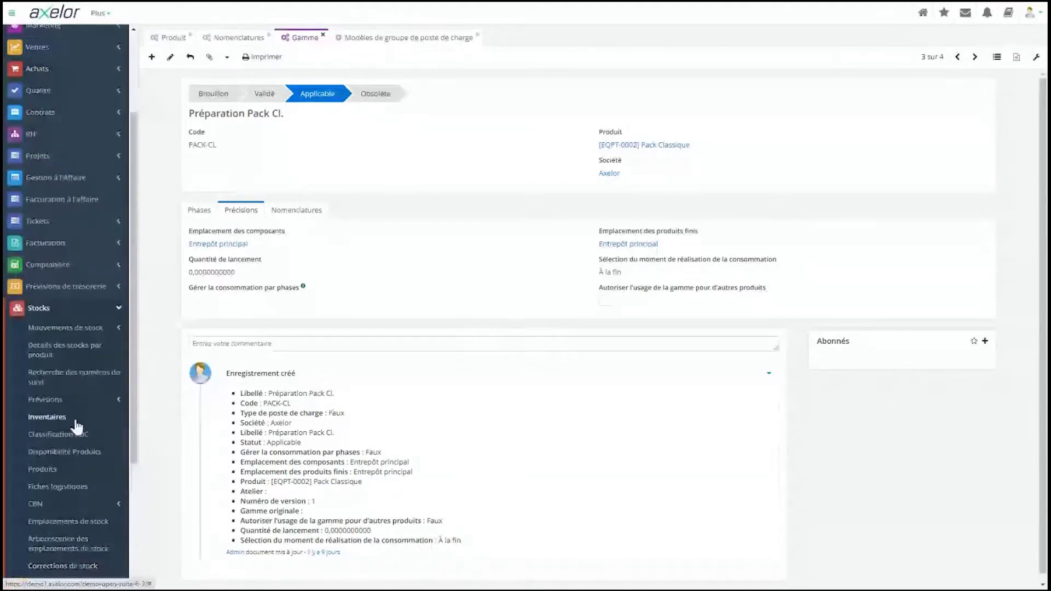
Close all open tabs and open the planned manufacturing order for Serveur haute performance from Production's Ordres de fabrication.
{"action": "right_click", "coordinate": [292, 42]}
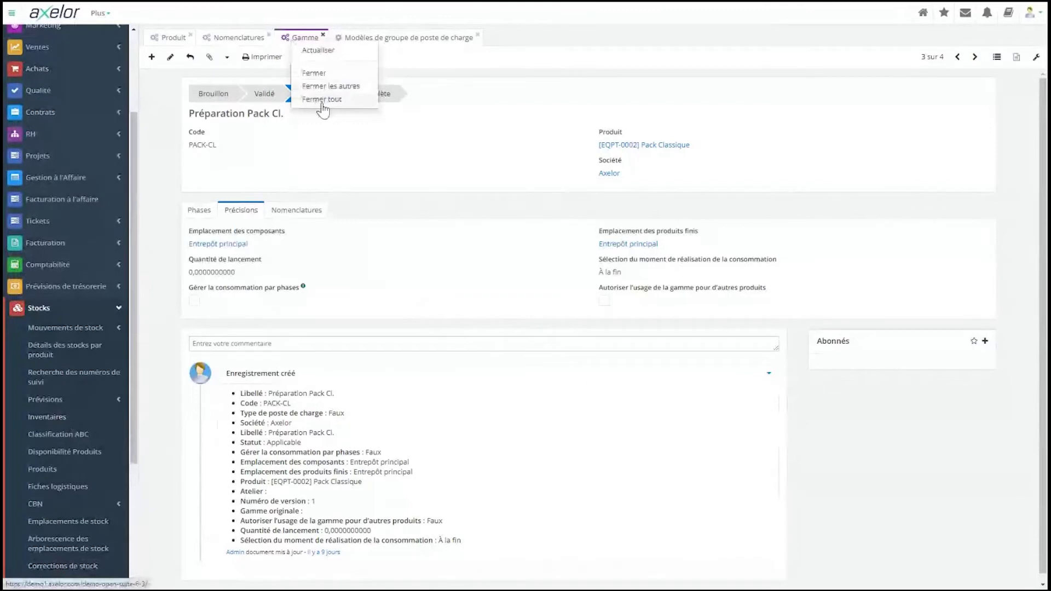
{"action": "left_click", "coordinate": [322, 101]}
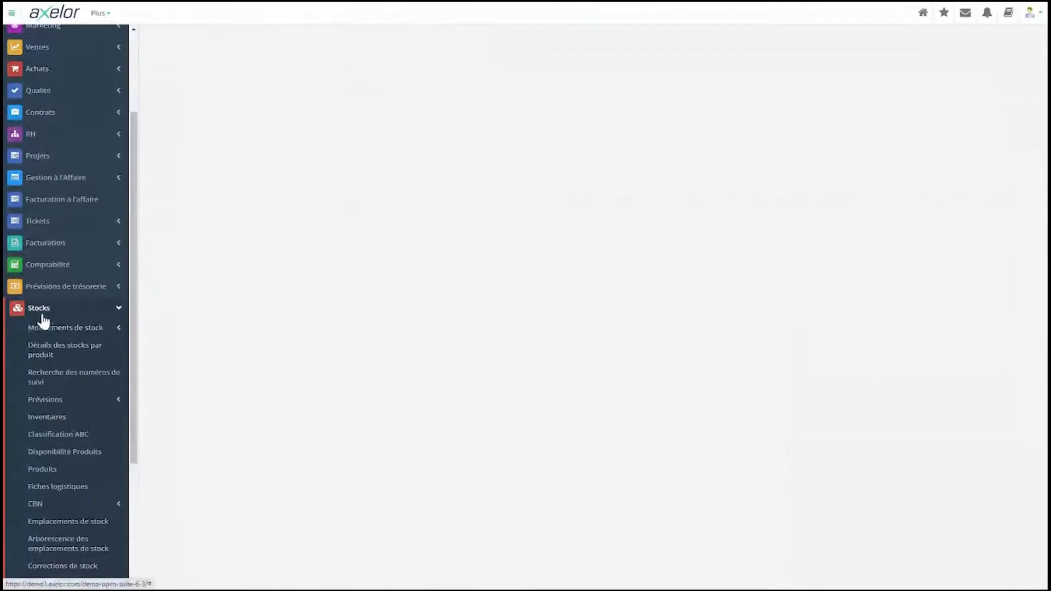
{"action": "left_click", "coordinate": [40, 310]}
{"action": "left_click", "coordinate": [57, 438]}
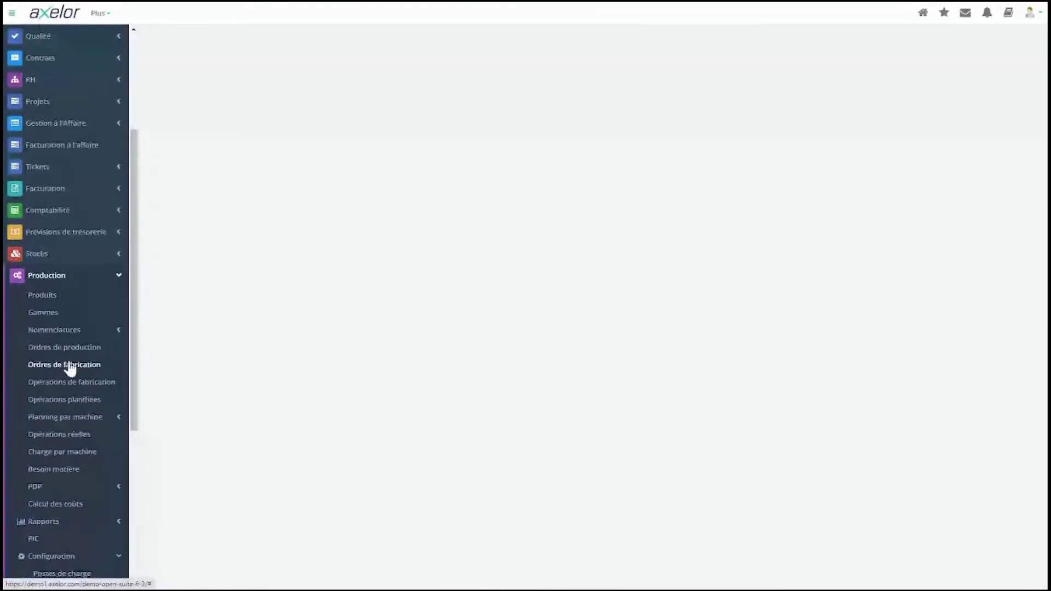
{"action": "left_click", "coordinate": [70, 366]}
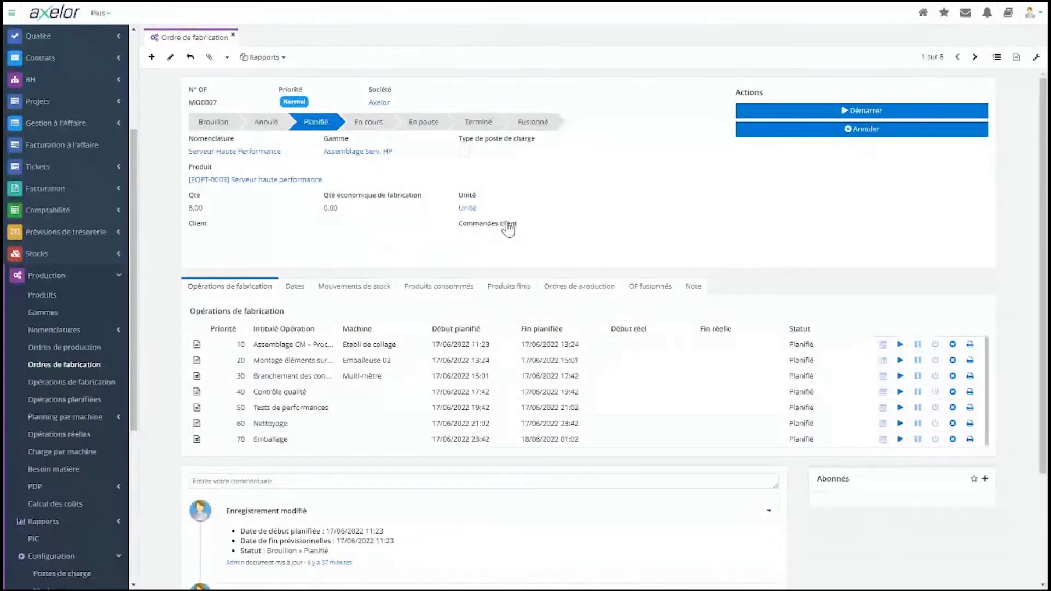
Review the Produits consommés of the Serveur haute performance manufacturing order and check the available stock of Mémoire 16 Go DDR3.
{"action": "mouse_move", "coordinate": [508, 224]}
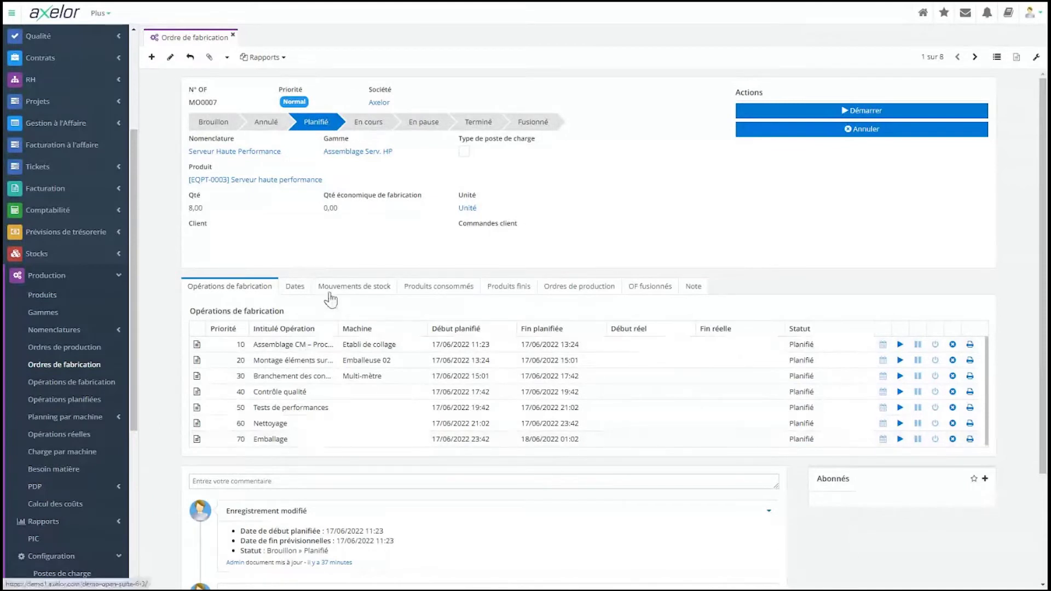
{"action": "left_click", "coordinate": [454, 290]}
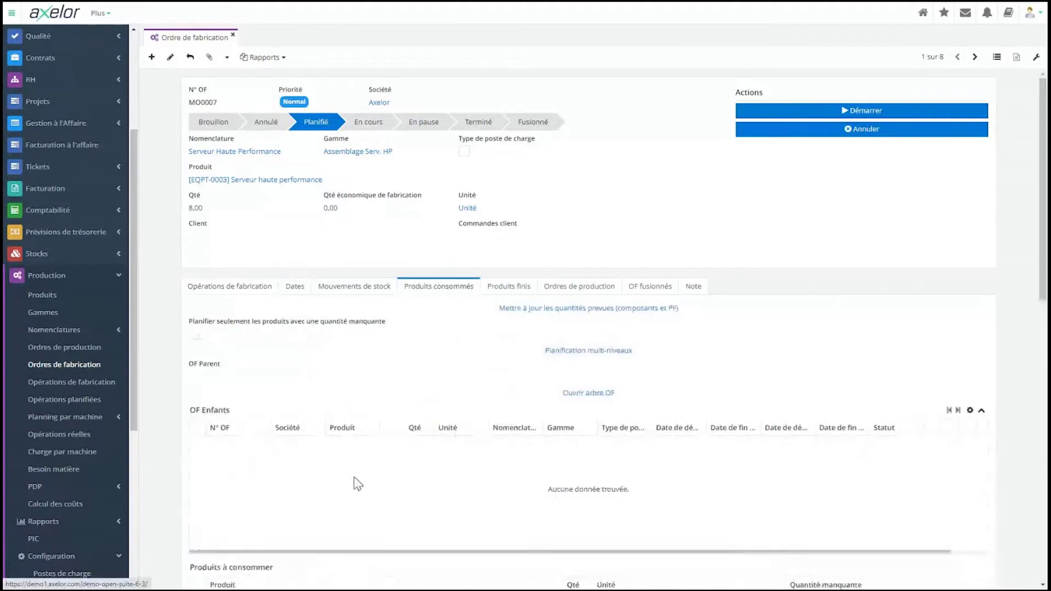
{"action": "scroll", "coordinate": [356, 481], "scroll_direction": "down", "scroll_amount": 5}
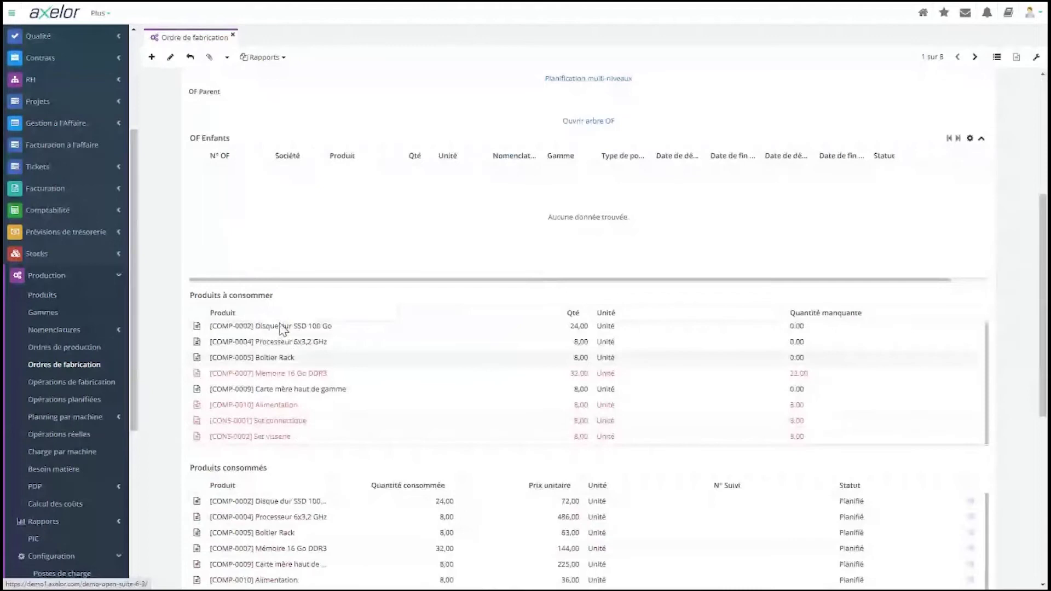
{"action": "scroll", "coordinate": [261, 296], "scroll_direction": "down", "scroll_amount": 1}
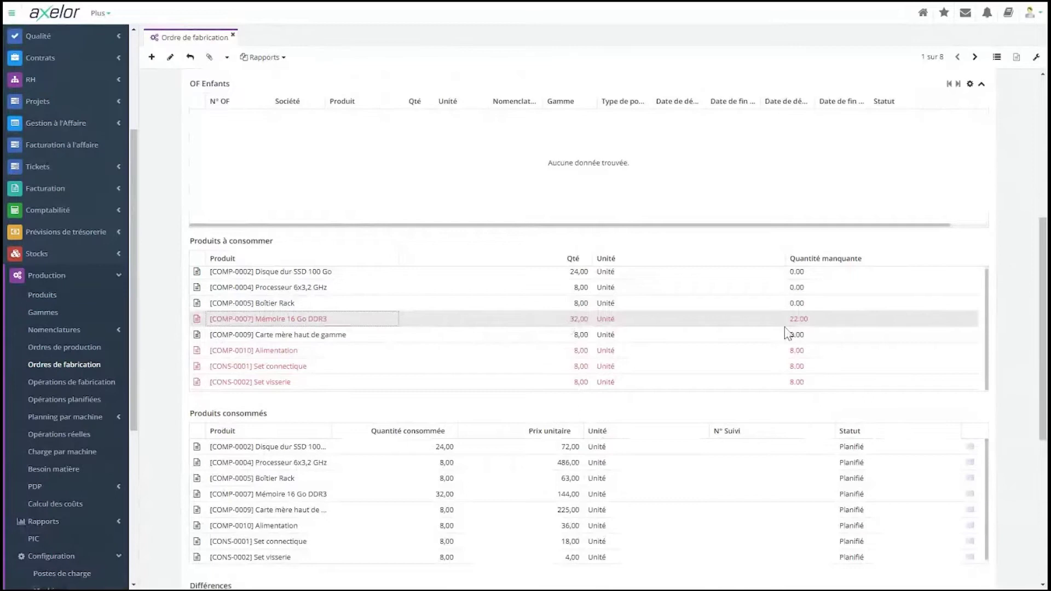
{"action": "double_click", "coordinate": [814, 323]}
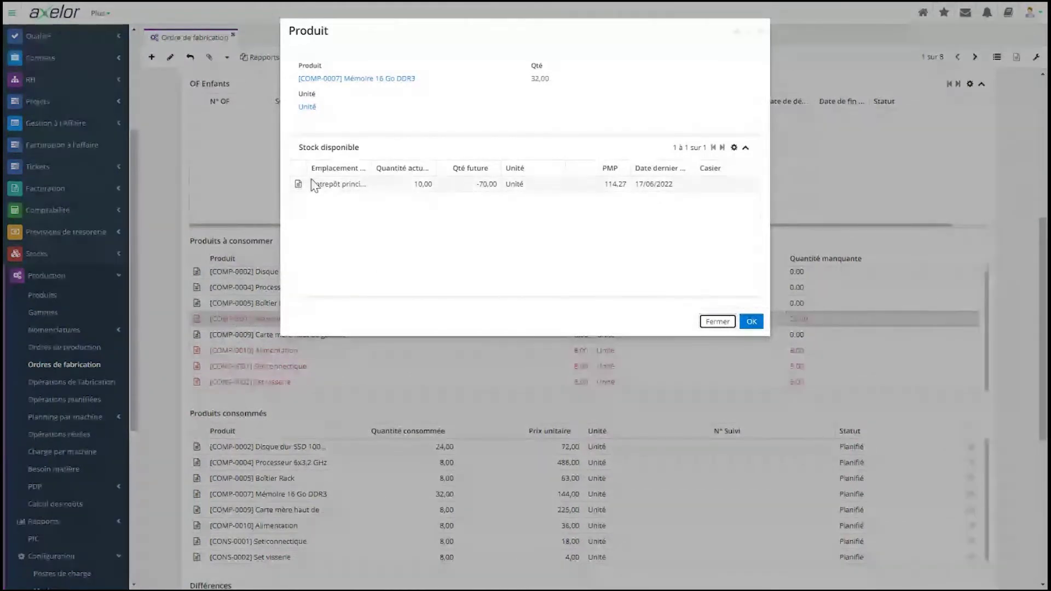
{"action": "left_click", "coordinate": [713, 325]}
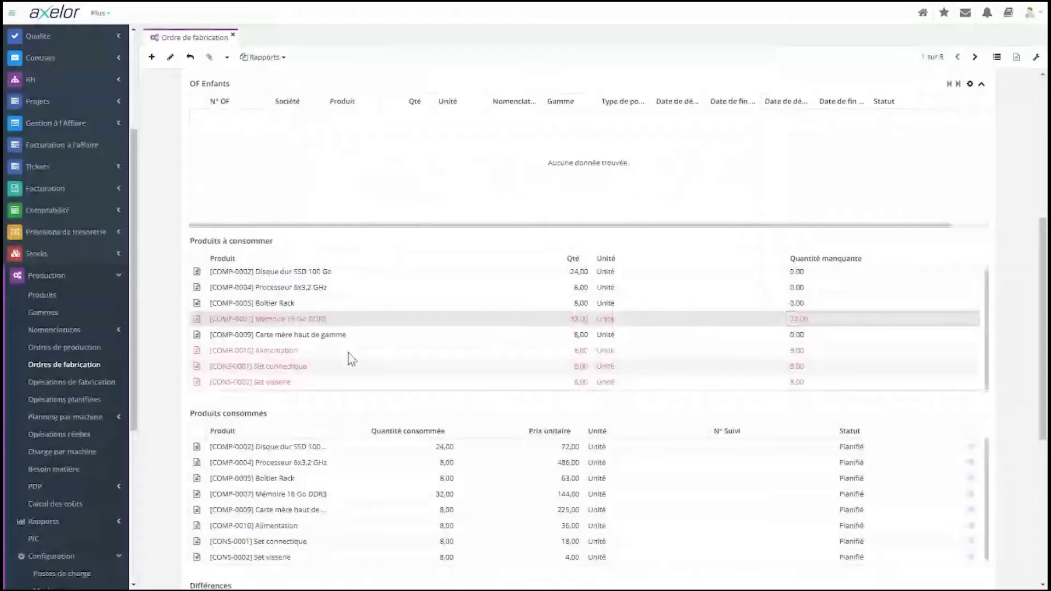
Look through the planned consumed products of the manufacturing order, including Différences, and view its Produits finis.
{"action": "scroll", "coordinate": [349, 354], "scroll_direction": "down", "scroll_amount": 2}
{"action": "scroll", "coordinate": [345, 392], "scroll_direction": "up", "scroll_amount": 1}
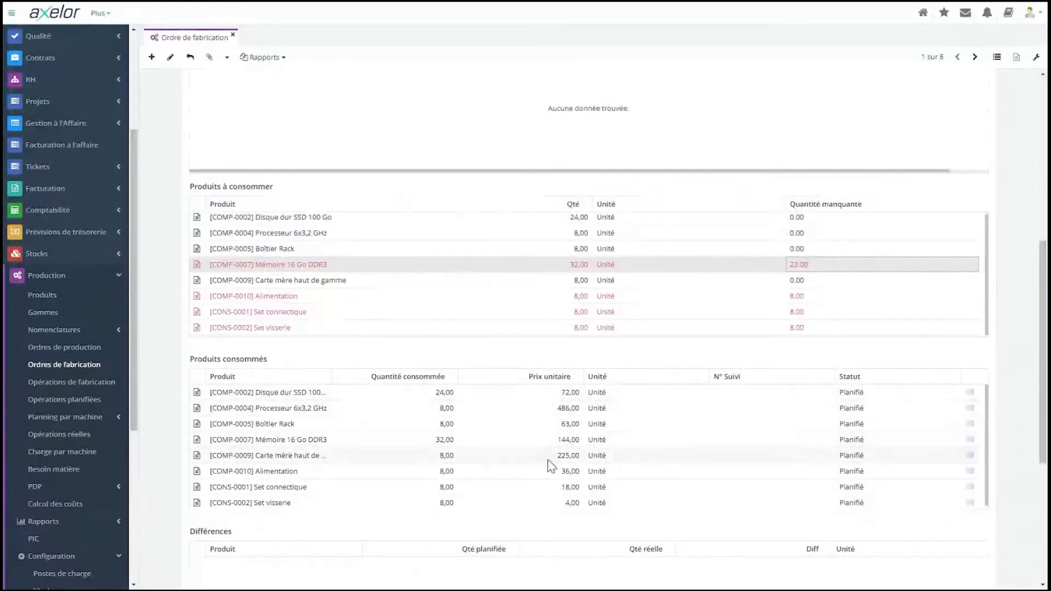
{"action": "scroll", "coordinate": [555, 467], "scroll_direction": "up", "scroll_amount": 1}
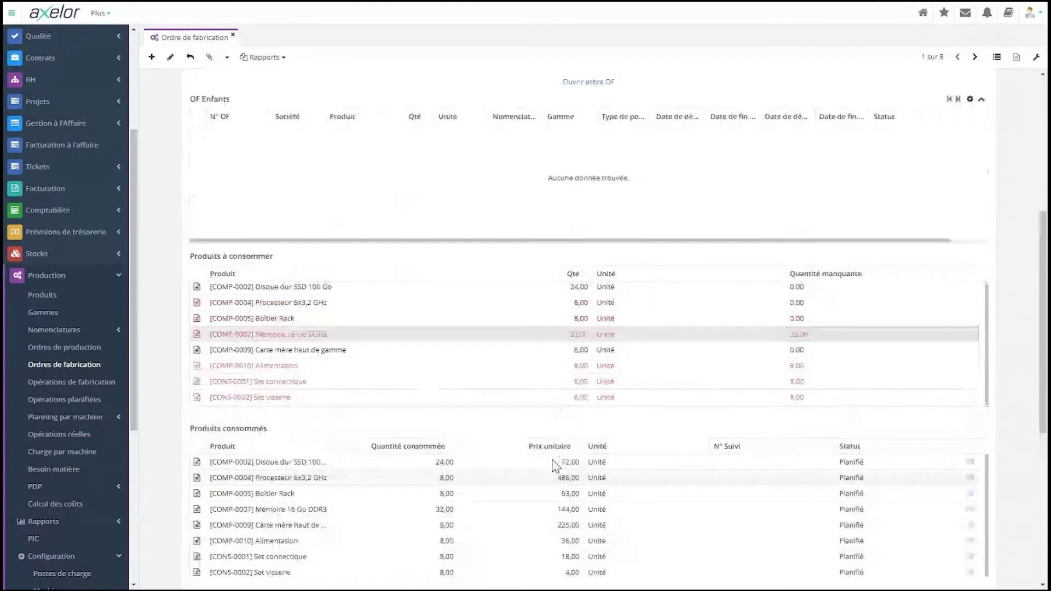
{"action": "scroll", "coordinate": [554, 466], "scroll_direction": "up", "scroll_amount": 2}
{"action": "left_click", "coordinate": [509, 114]}
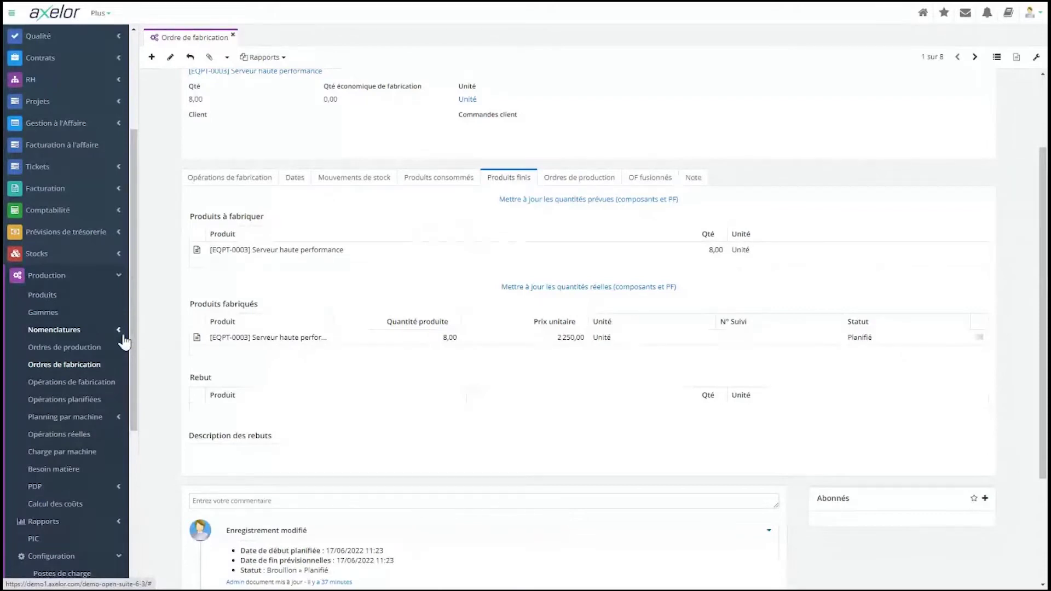
View the order's Mouvements de stock and inspect the lines of the incoming movement from Entrepôt principal to Production.
{"action": "left_click", "coordinate": [380, 181]}
{"action": "scroll", "coordinate": [380, 186], "scroll_direction": "down", "scroll_amount": 1}
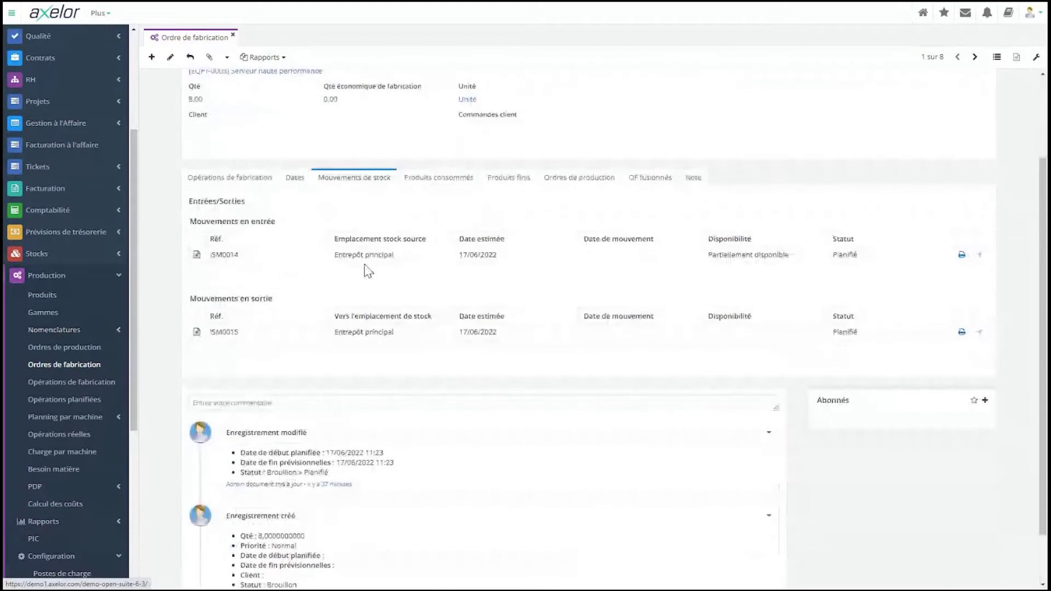
{"action": "left_click", "coordinate": [366, 265]}
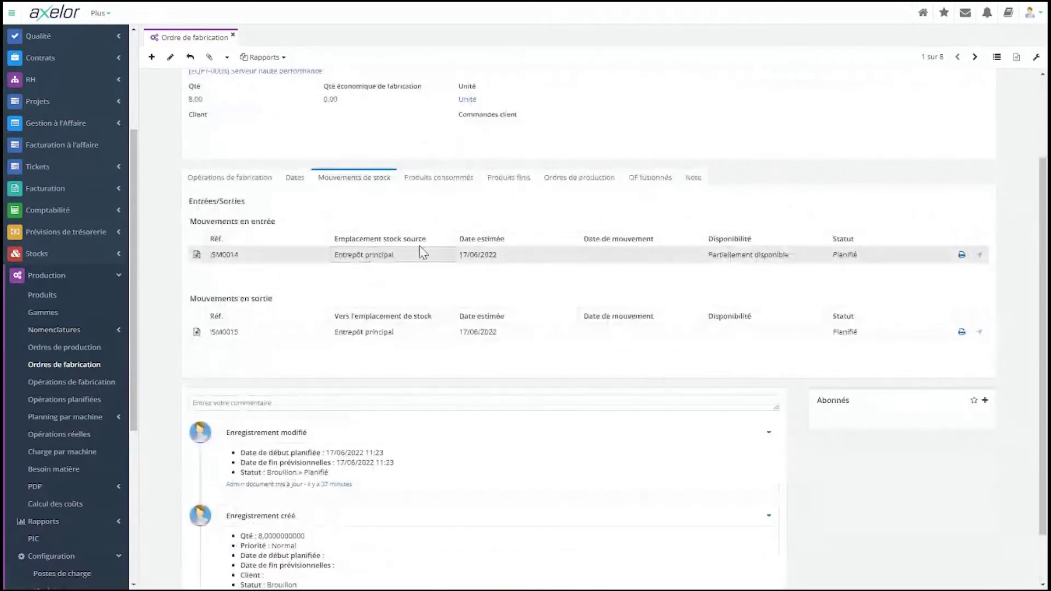
{"action": "double_click", "coordinate": [342, 253]}
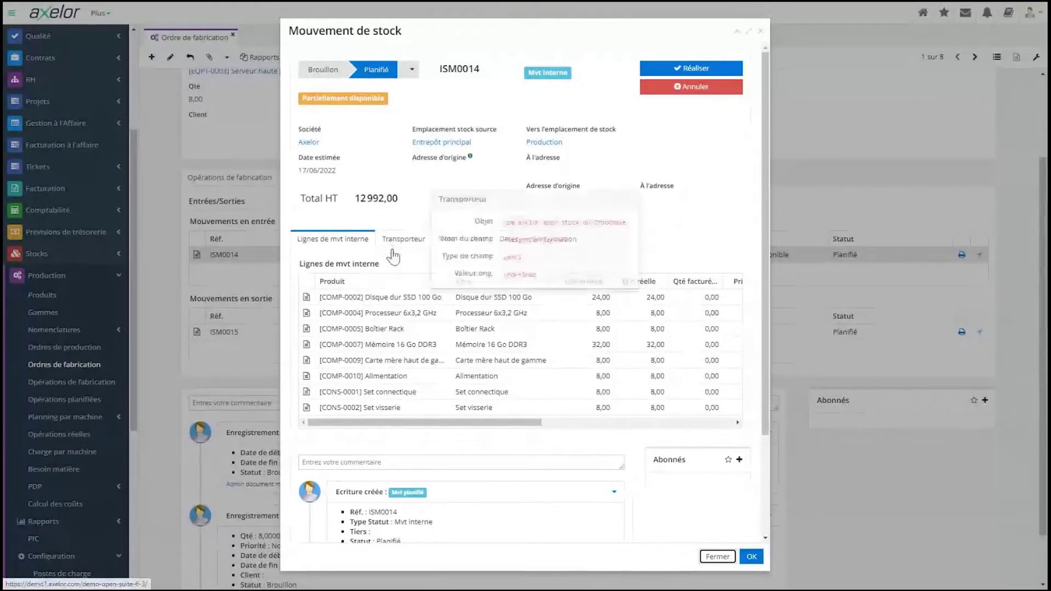
{"action": "left_click", "coordinate": [710, 558]}
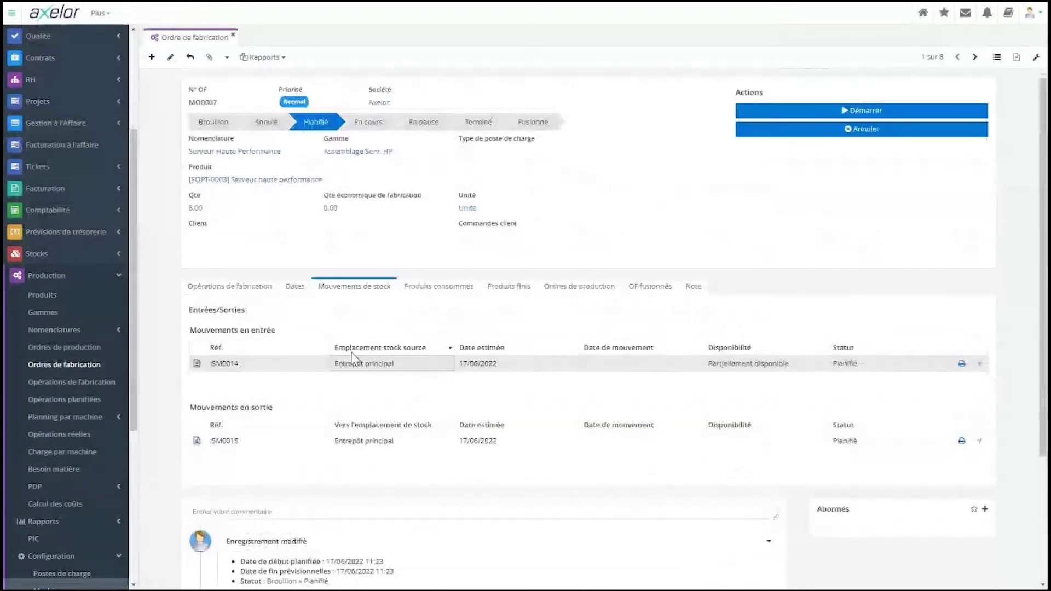
{"action": "left_click", "coordinate": [354, 366]}
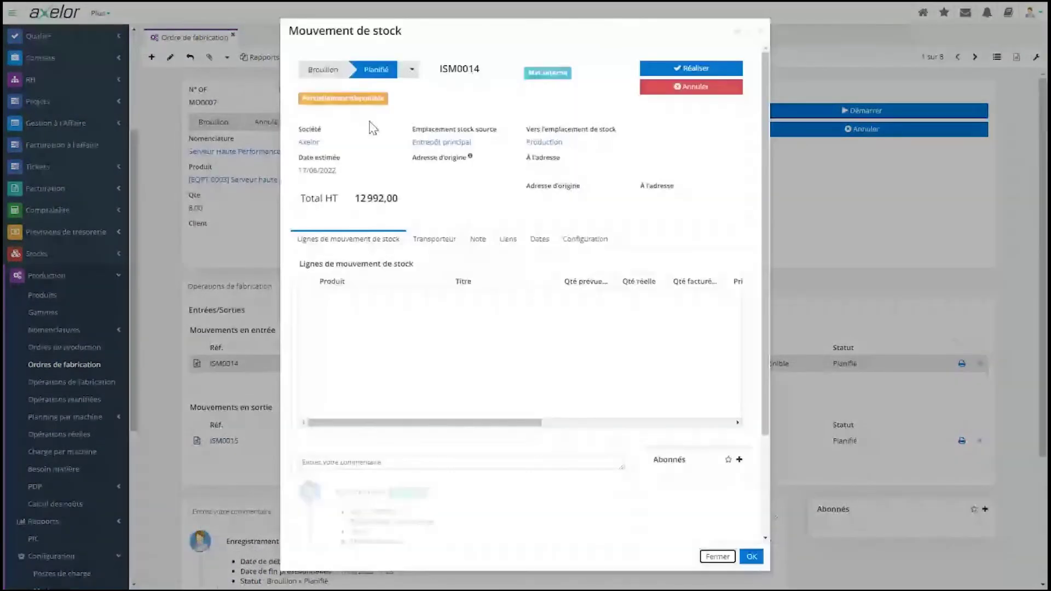
{"action": "scroll", "coordinate": [403, 359], "scroll_direction": "down", "scroll_amount": 1}
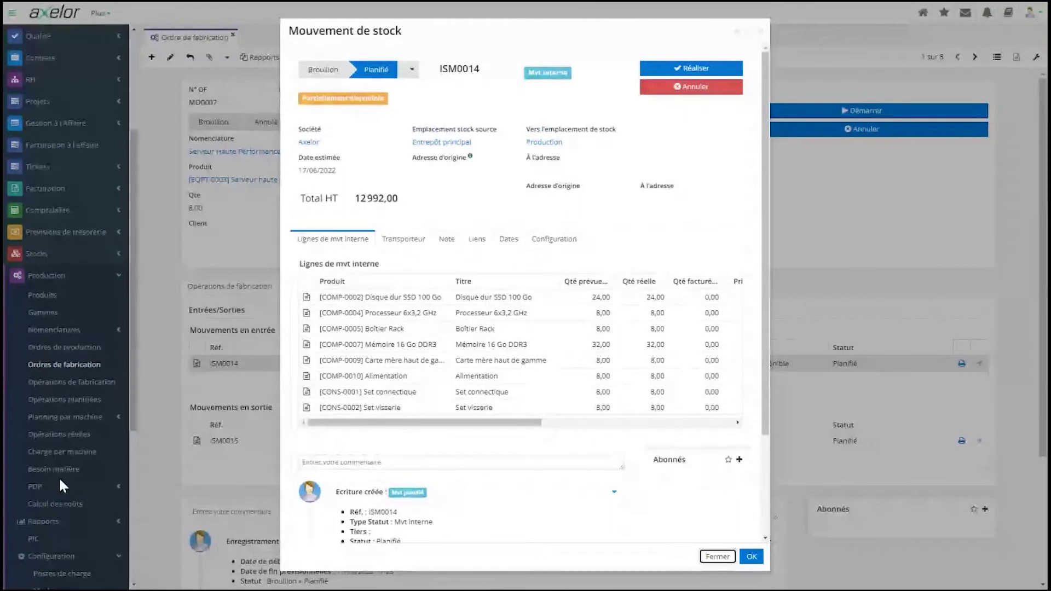
{"action": "left_click", "coordinate": [717, 557]}
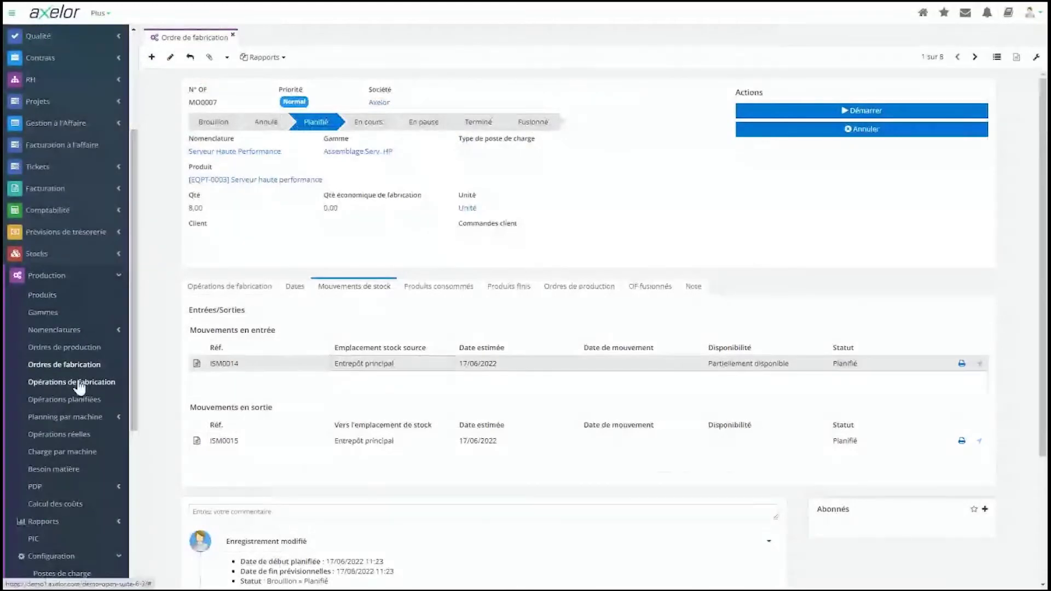
Inspect the dates and resources of the priority 10 operation, Assemblage CM – Proc. – Mém., in the order's Opérations de fabrication.
{"action": "left_click", "coordinate": [248, 291]}
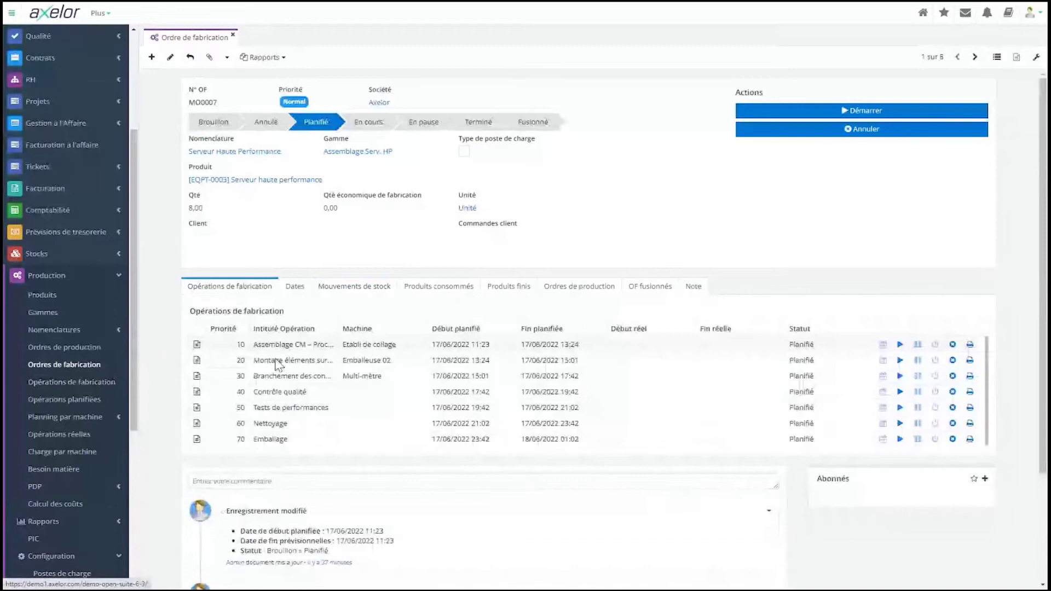
{"action": "double_click", "coordinate": [314, 338]}
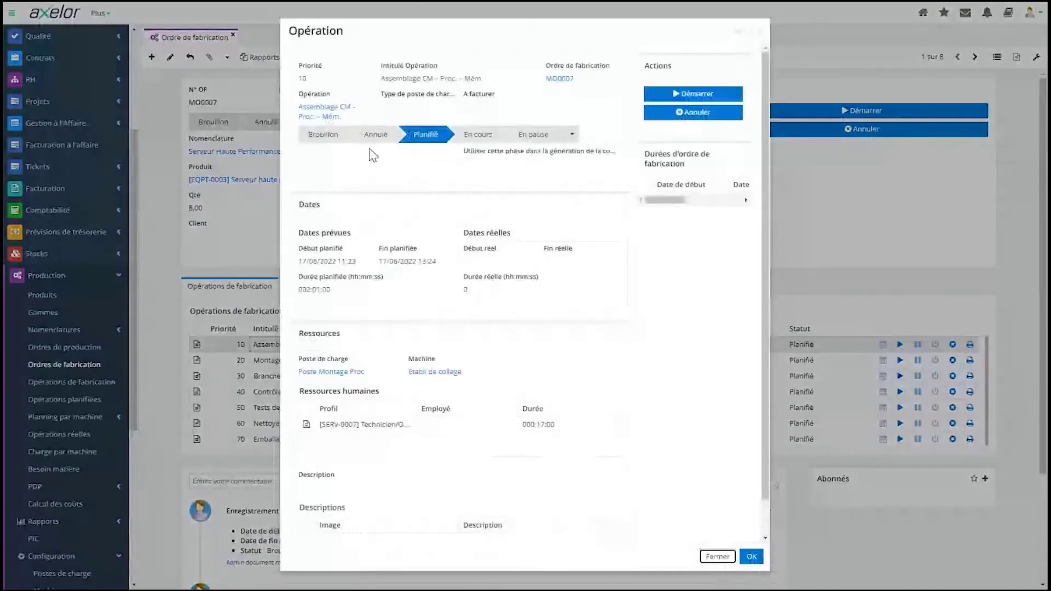
{"action": "scroll", "coordinate": [393, 355], "scroll_direction": "down", "scroll_amount": 1}
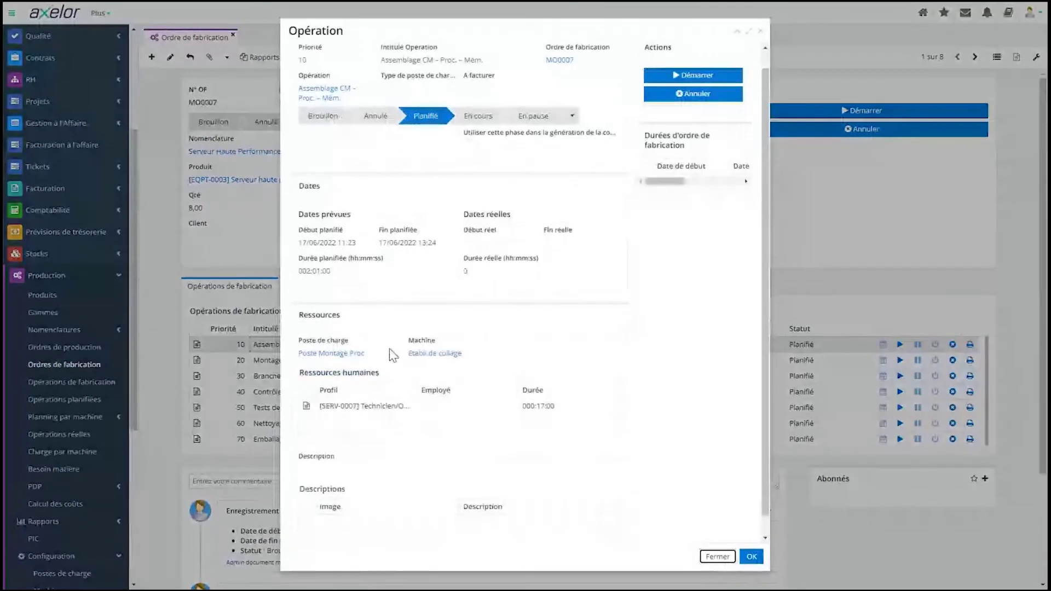
{"action": "scroll", "coordinate": [358, 410], "scroll_direction": "down", "scroll_amount": 1}
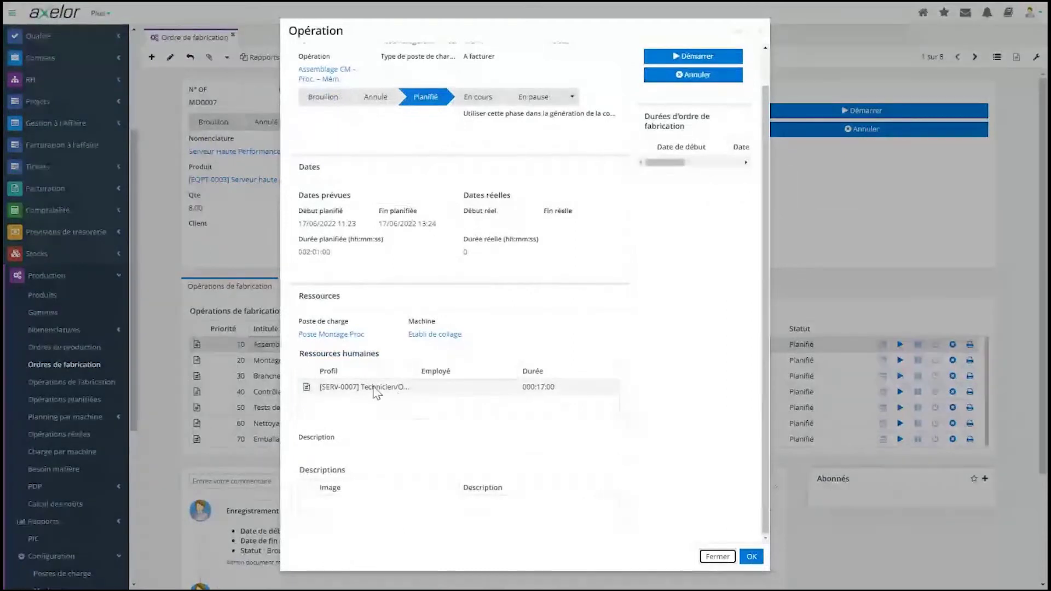
{"action": "scroll", "coordinate": [628, 489], "scroll_direction": "up", "scroll_amount": 1}
{"action": "scroll", "coordinate": [627, 489], "scroll_direction": "up", "scroll_amount": 2}
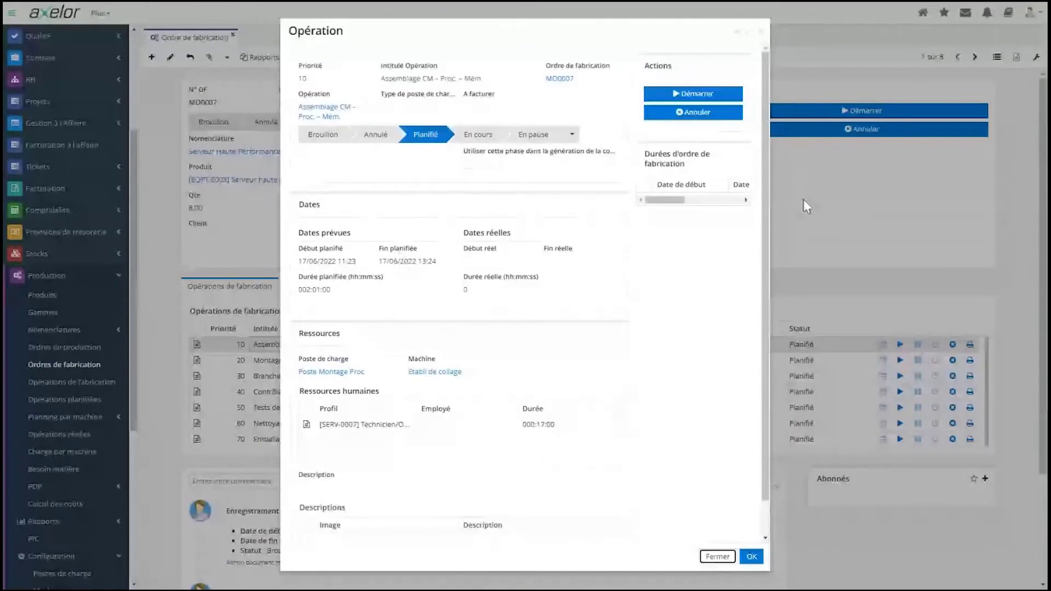
{"action": "left_click", "coordinate": [792, 103]}
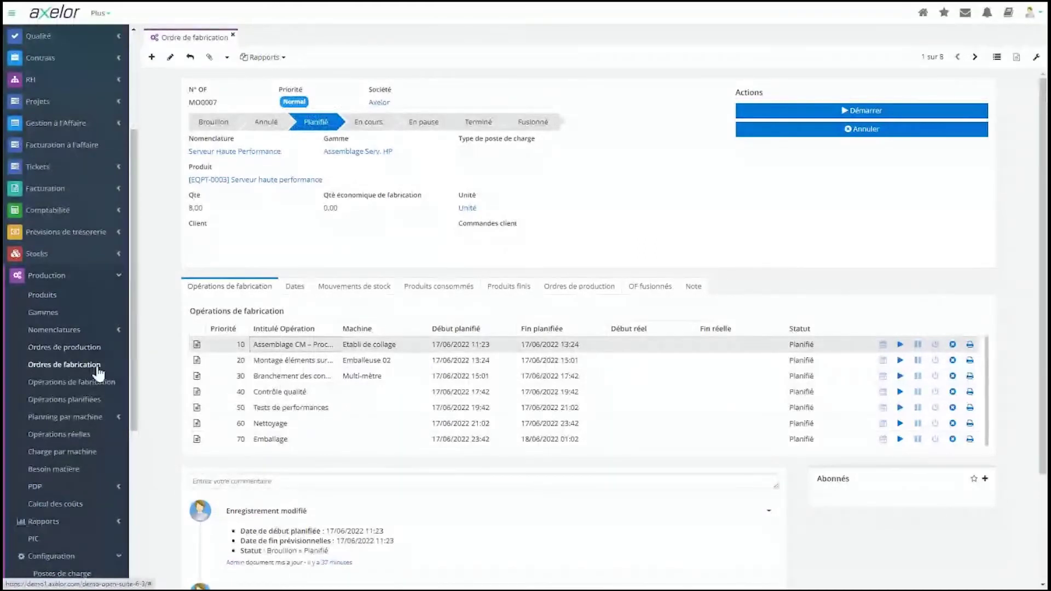
Open Production's Ordres de production, browse the three records and view the Opération de fabrication lines of the second one.
{"action": "left_click", "coordinate": [100, 349]}
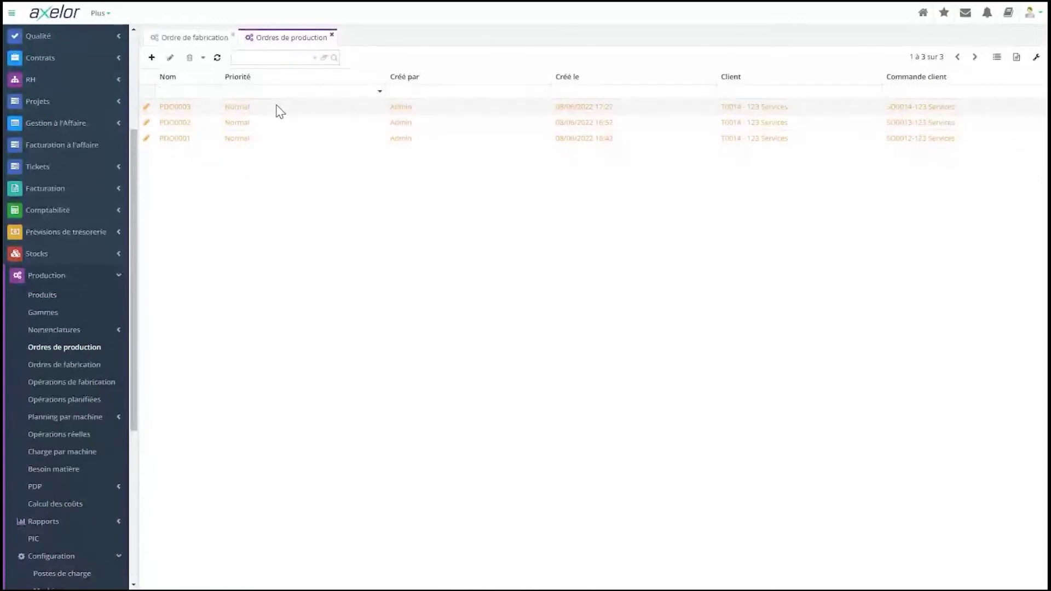
{"action": "left_click", "coordinate": [278, 108]}
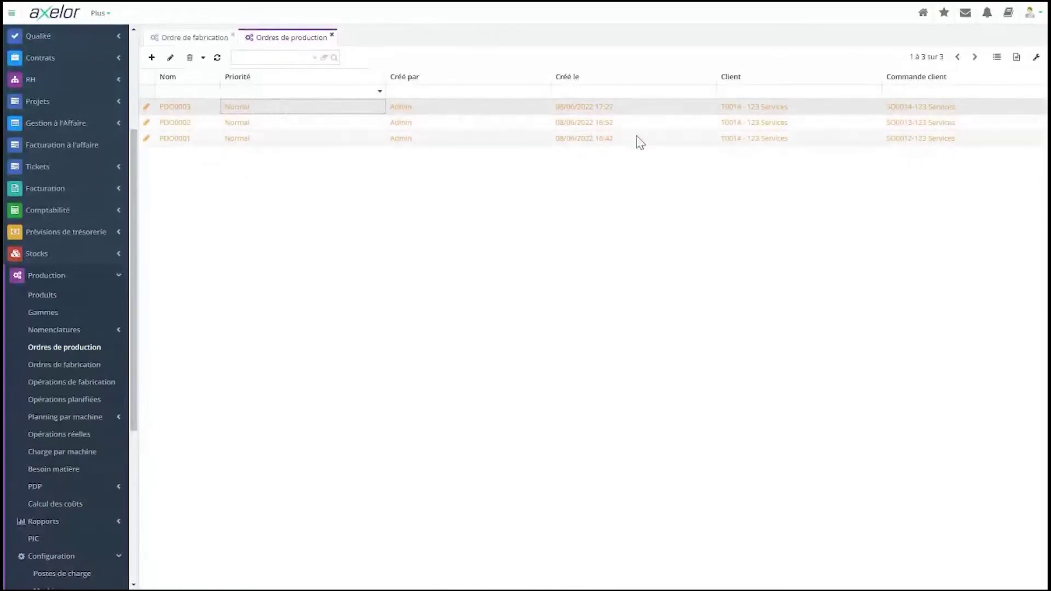
{"action": "double_click", "coordinate": [948, 141]}
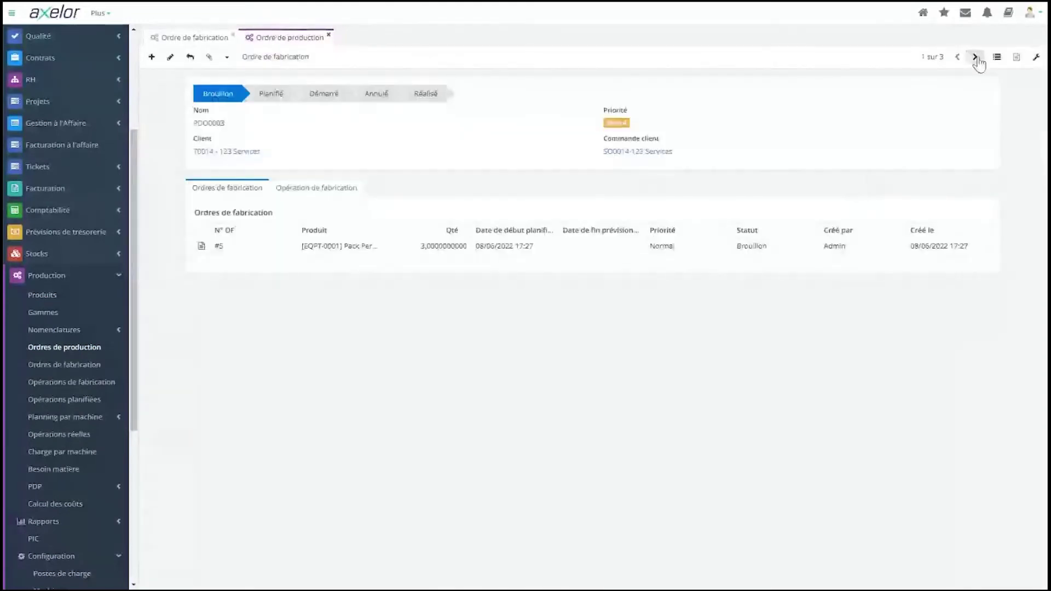
{"action": "left_click", "coordinate": [975, 57]}
{"action": "left_click", "coordinate": [975, 58]}
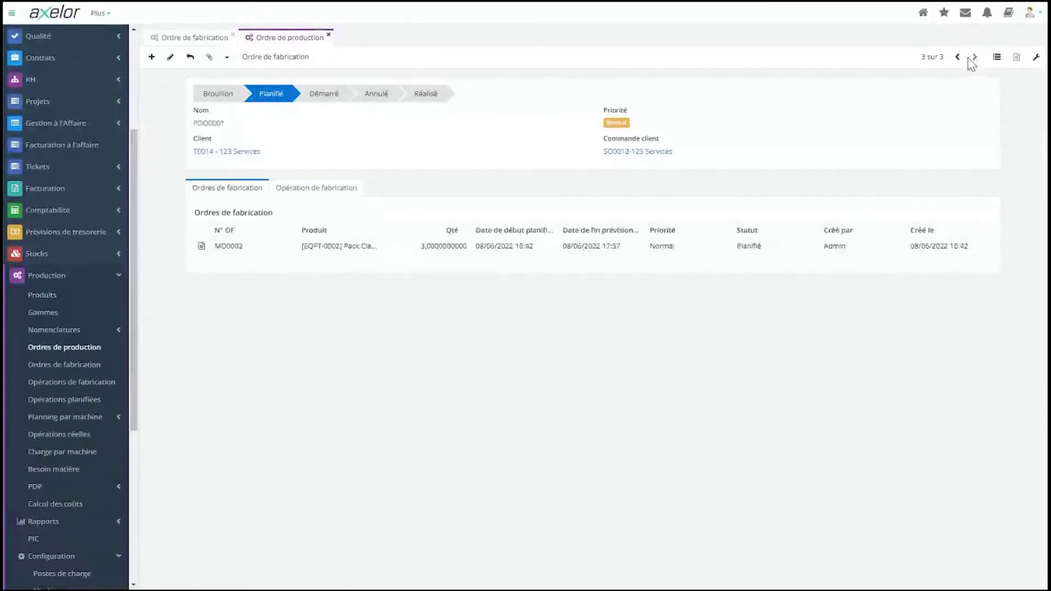
{"action": "left_click", "coordinate": [958, 58]}
{"action": "left_click", "coordinate": [320, 184]}
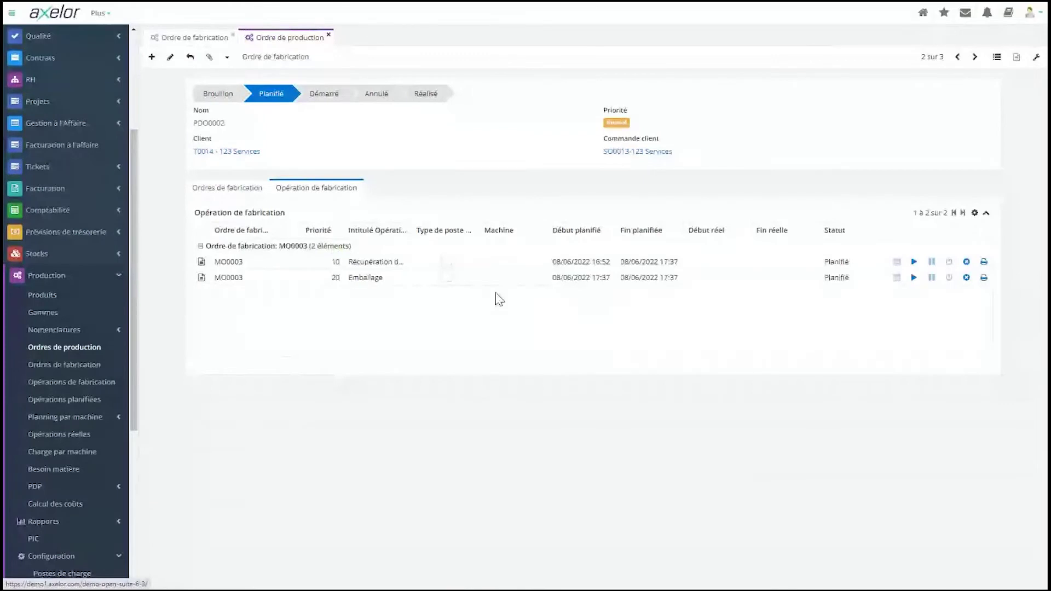
Return to the Serveur haute performance manufacturing order, switch it to edit mode and review its Produits consommés and missing quantities.
{"action": "left_click", "coordinate": [195, 39]}
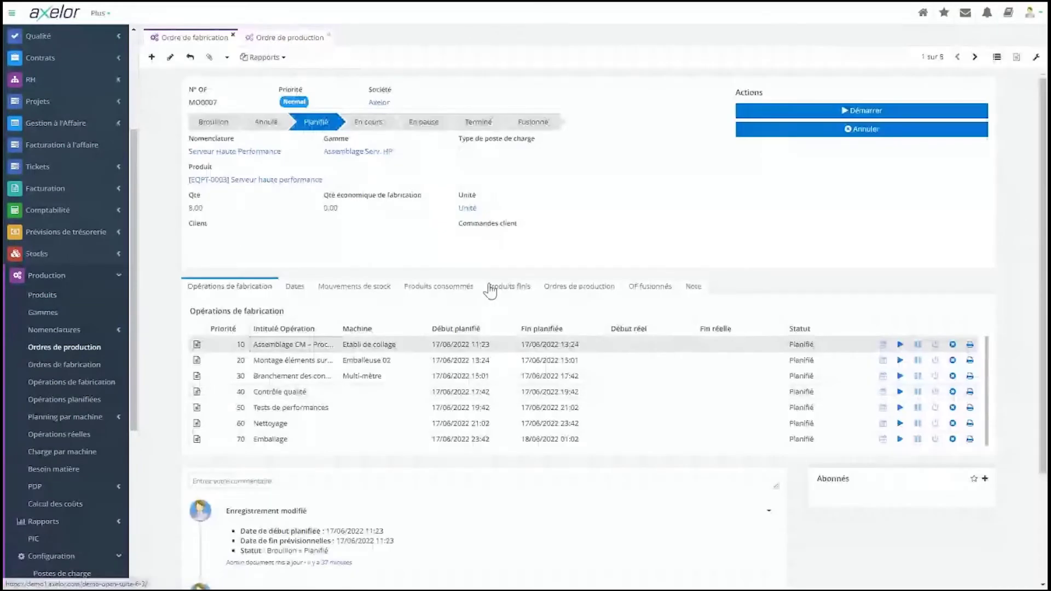
{"action": "left_click", "coordinate": [437, 299]}
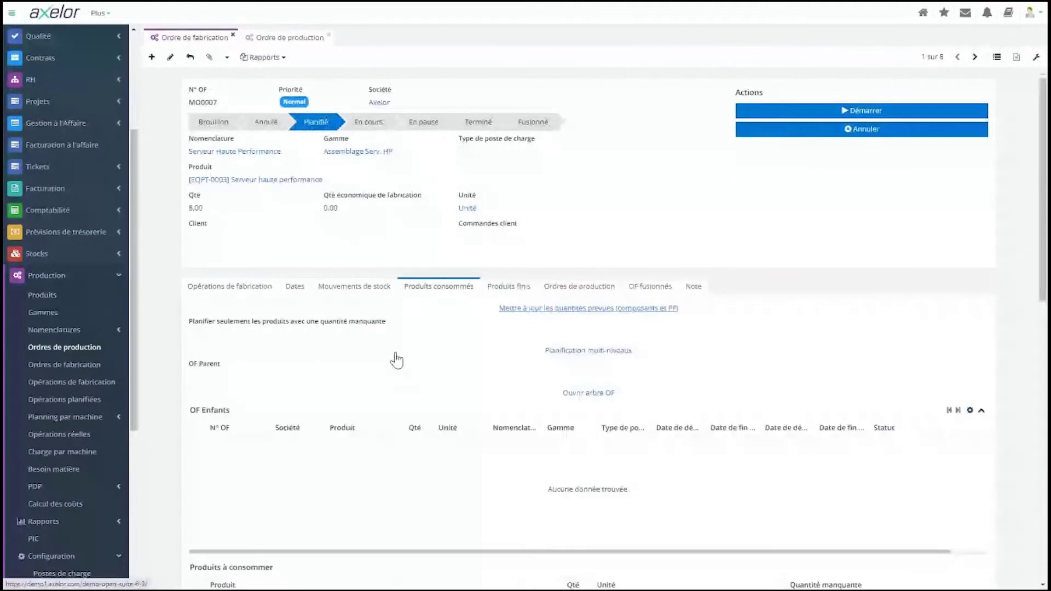
{"action": "left_click", "coordinate": [171, 59]}
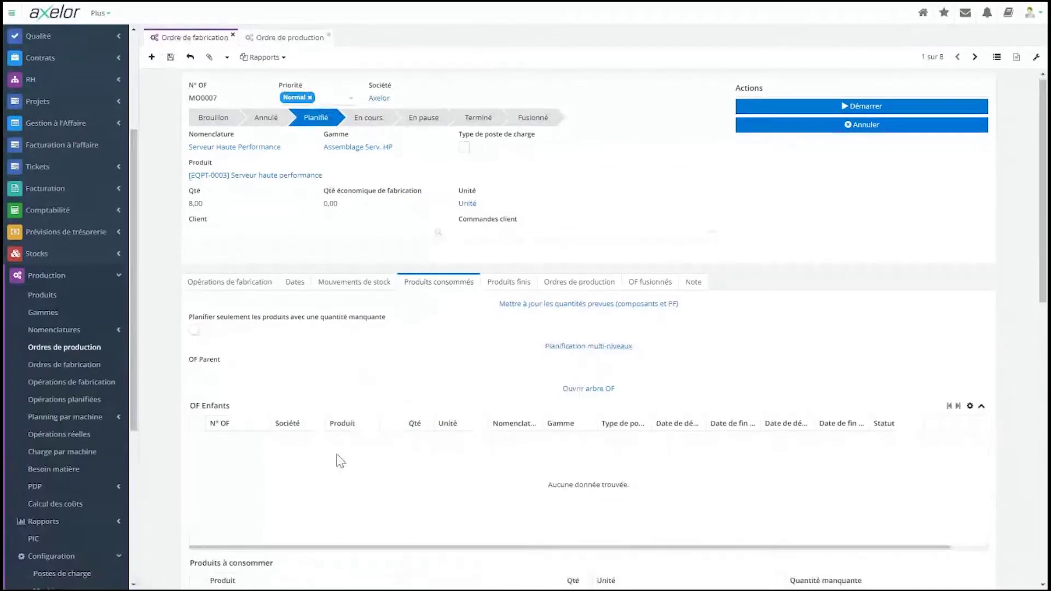
{"action": "scroll", "coordinate": [340, 461], "scroll_direction": "down", "scroll_amount": 3}
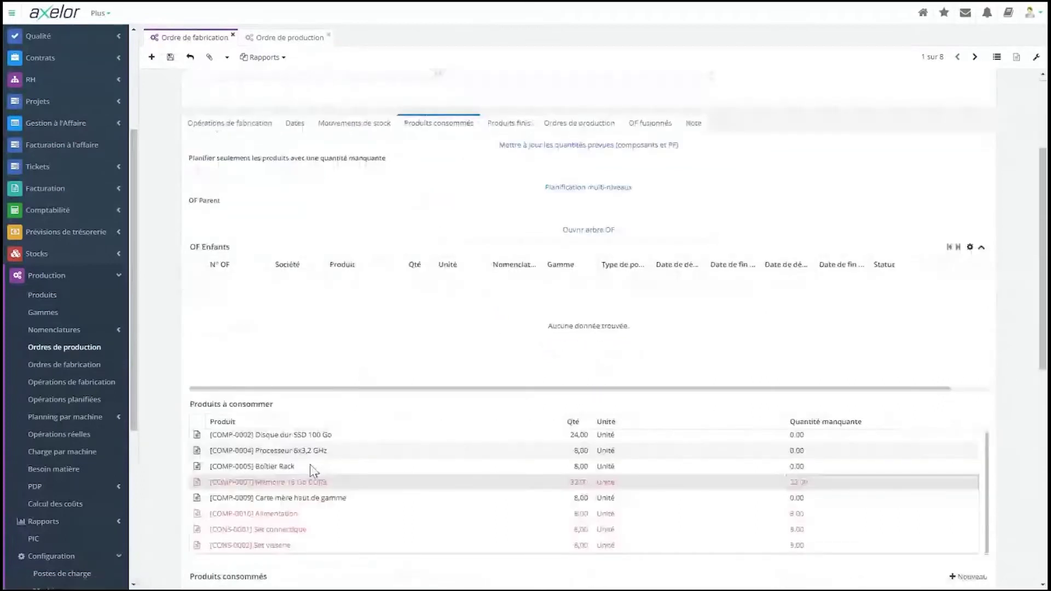
{"action": "scroll", "coordinate": [314, 471], "scroll_direction": "down", "scroll_amount": 1}
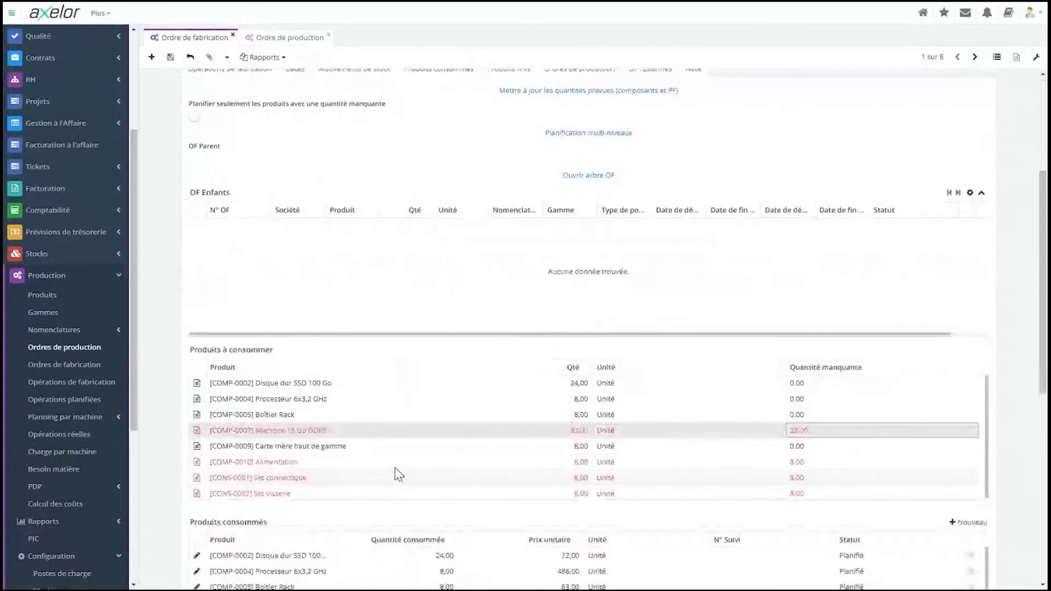
{"action": "scroll", "coordinate": [344, 421], "scroll_direction": "up", "scroll_amount": 2}
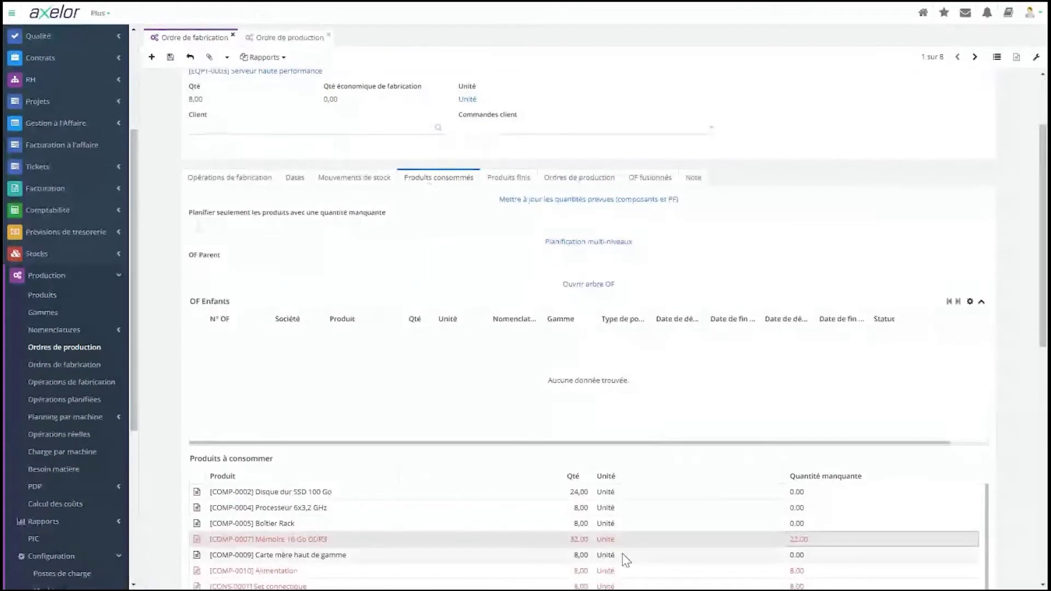
{"action": "scroll", "coordinate": [625, 559], "scroll_direction": "up", "scroll_amount": 2}
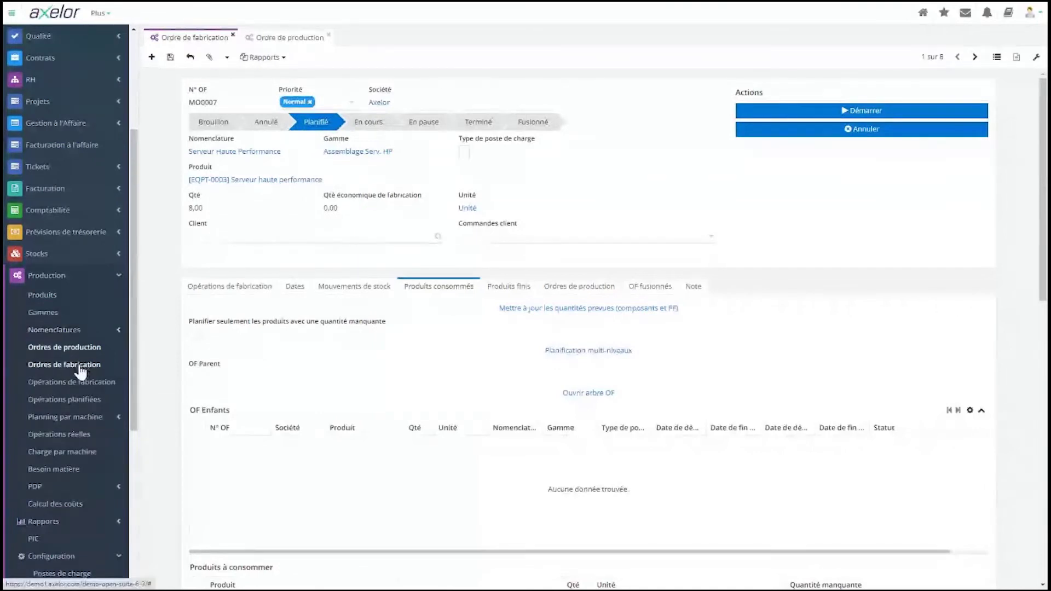
Open Production's Opérations planifiées and examine the operations scheduled in the weekly calendar for Friday and Saturday.
{"action": "left_click", "coordinate": [85, 405]}
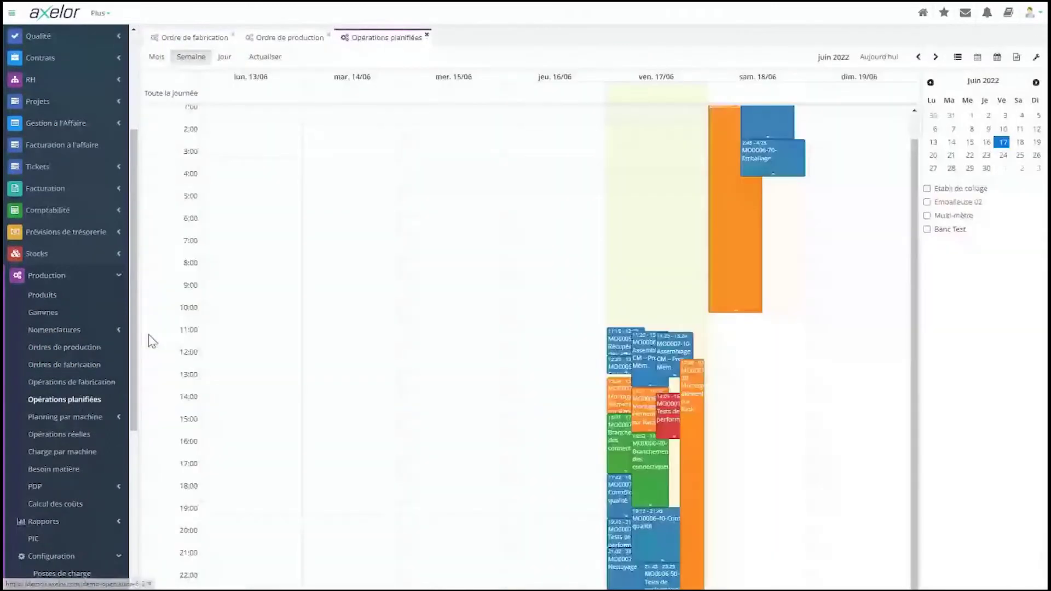
{"action": "scroll", "coordinate": [707, 290], "scroll_direction": "up", "scroll_amount": 1}
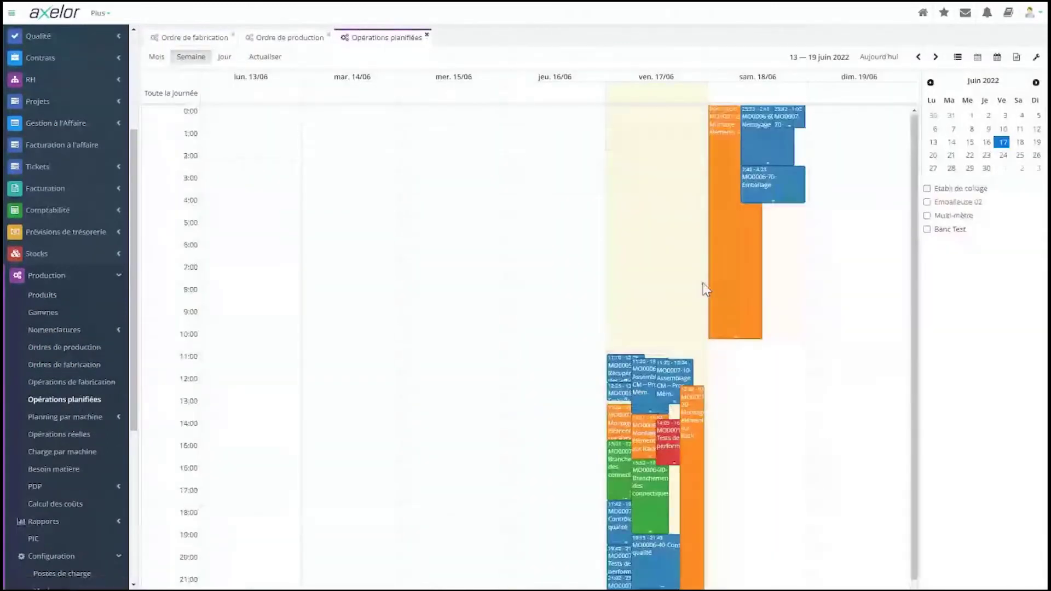
{"action": "scroll", "coordinate": [795, 412], "scroll_direction": "down", "scroll_amount": 1}
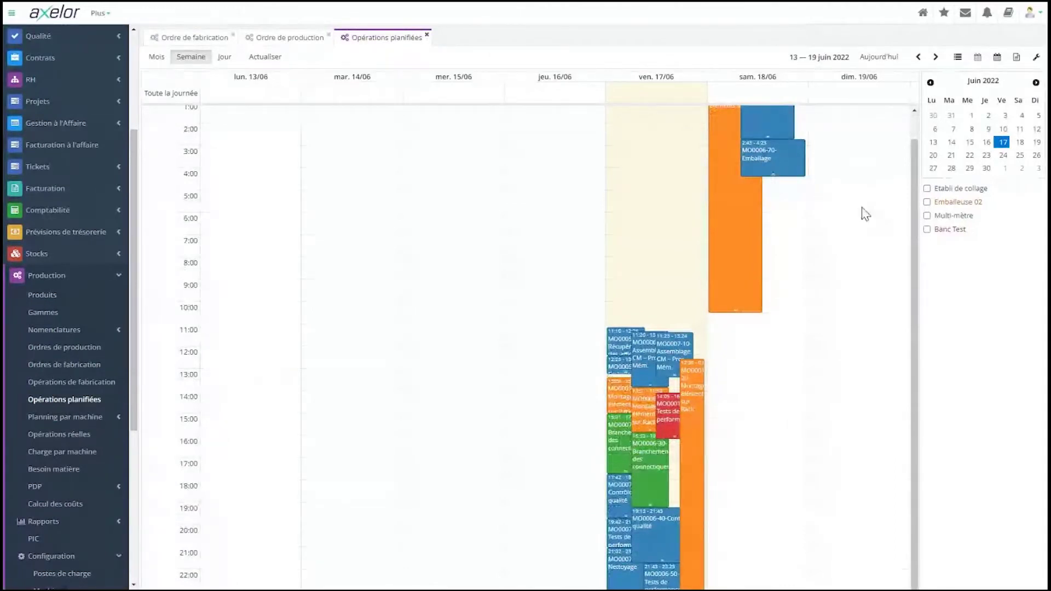
{"action": "scroll", "coordinate": [650, 393], "scroll_direction": "up", "scroll_amount": 1}
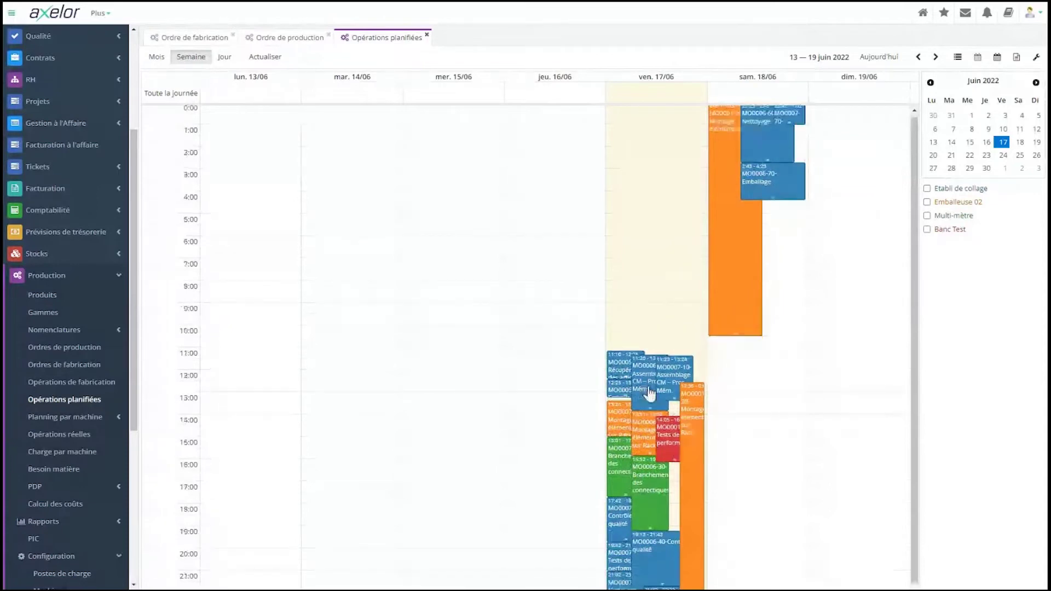
{"action": "scroll", "coordinate": [650, 393], "scroll_direction": "down", "scroll_amount": 1}
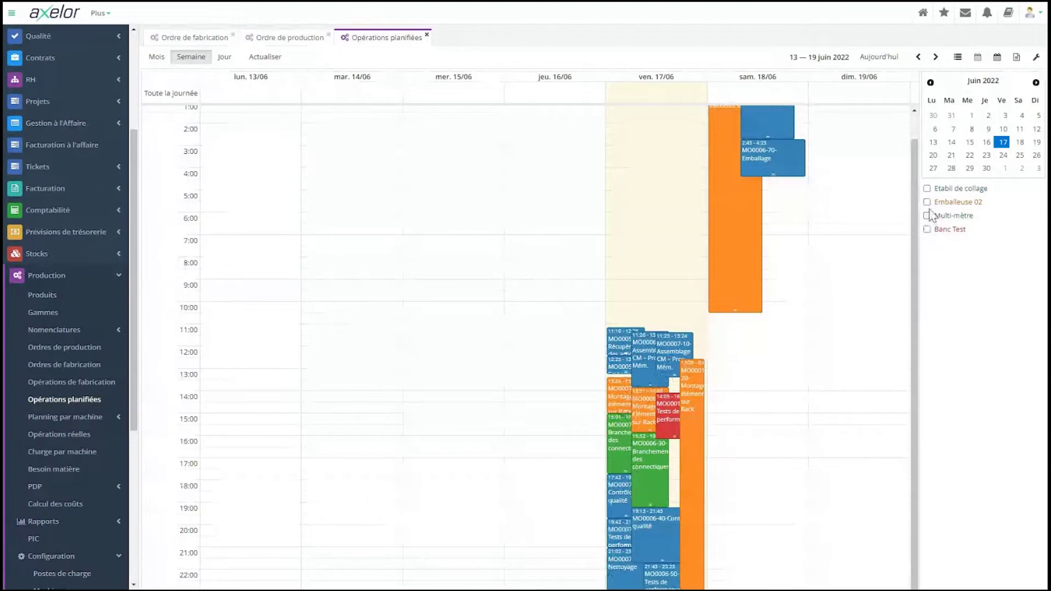
Filter the planned operations on Multi-mètre and reschedule Friday's second Branchement des connectiques operation to start at about 17:50.
{"action": "left_click", "coordinate": [927, 216]}
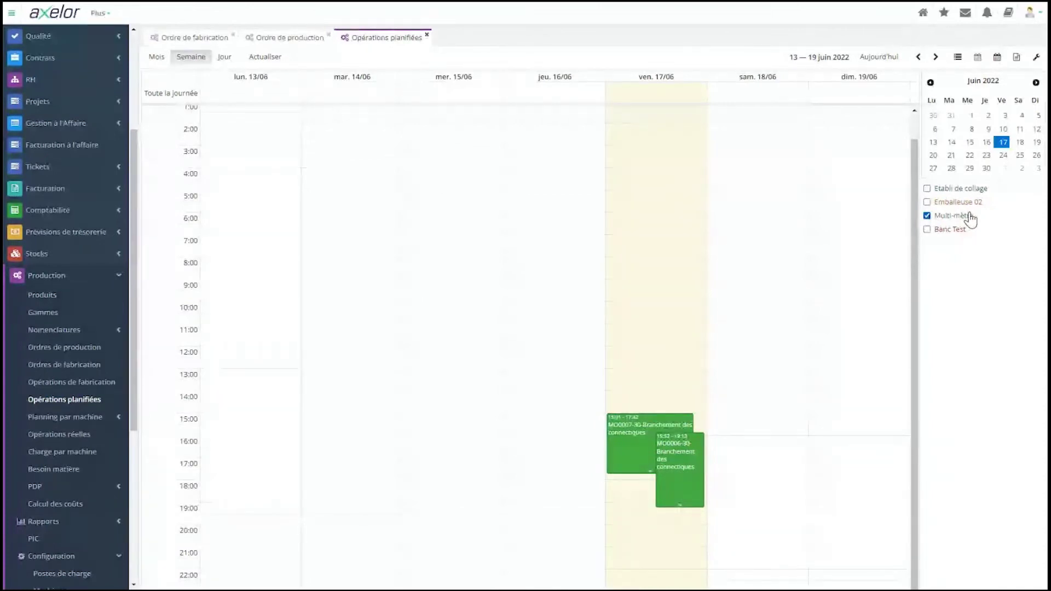
{"action": "left_click_drag", "start_coordinate": [969, 215], "coordinate": [981, 324]}
{"action": "left_click", "coordinate": [981, 324]}
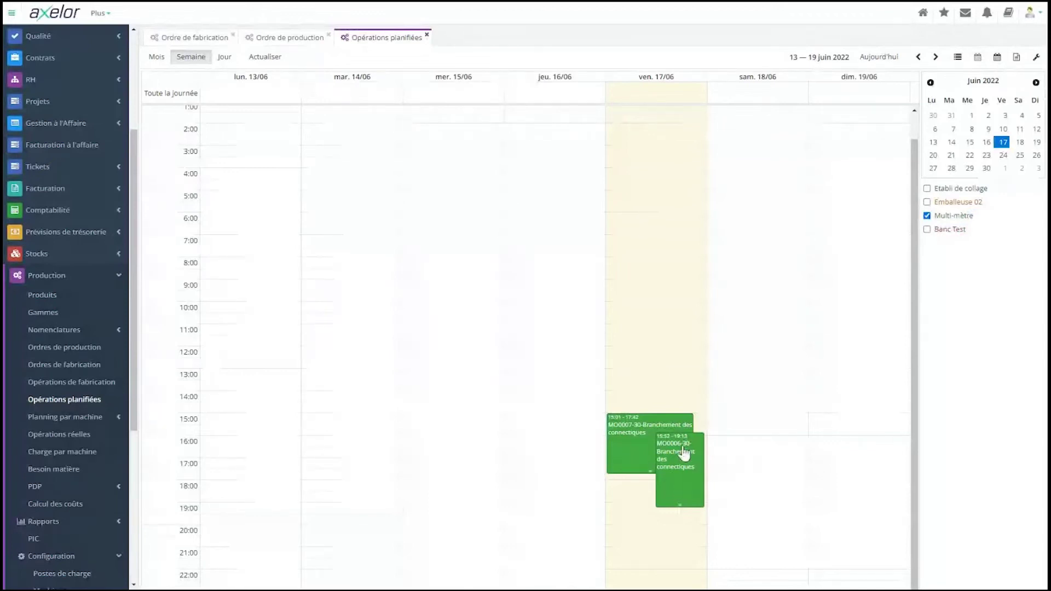
{"action": "left_click_drag", "start_coordinate": [685, 458], "coordinate": [677, 511]}
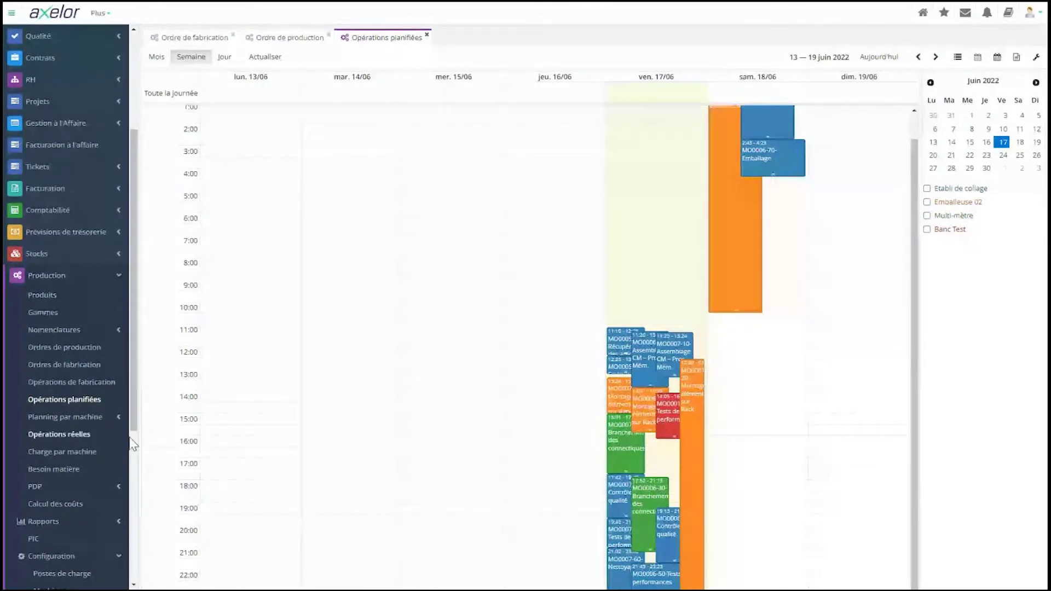
Open Entrepôt principal's machine planning sorted by atelier and shorten the Montage éléments sur Rack operation on Emballeuse 02 to end at about 13:00.
{"action": "left_click", "coordinate": [73, 419]}
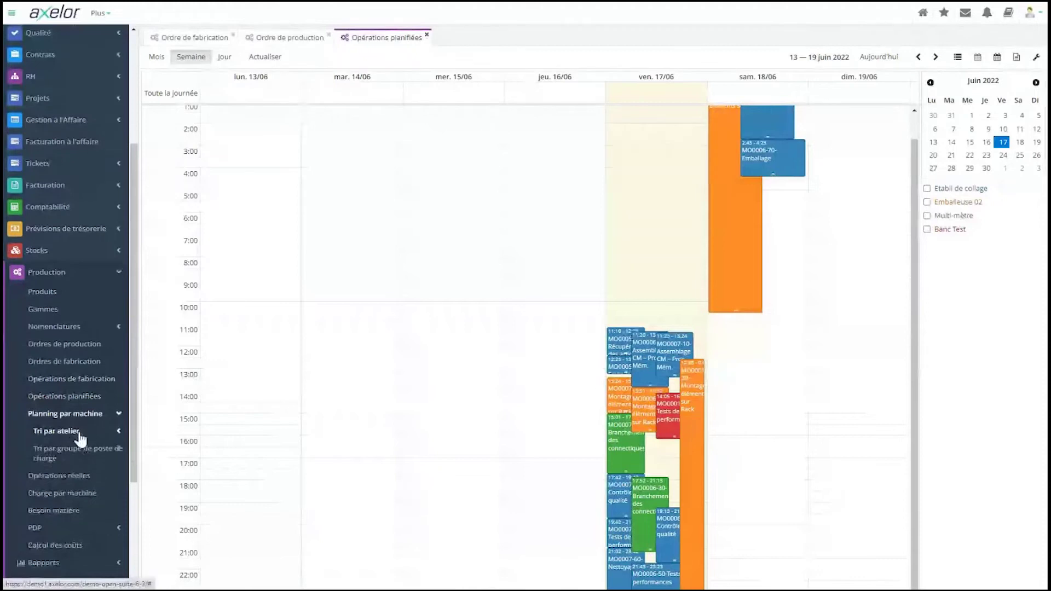
{"action": "scroll", "coordinate": [80, 438], "scroll_direction": "down", "scroll_amount": 2}
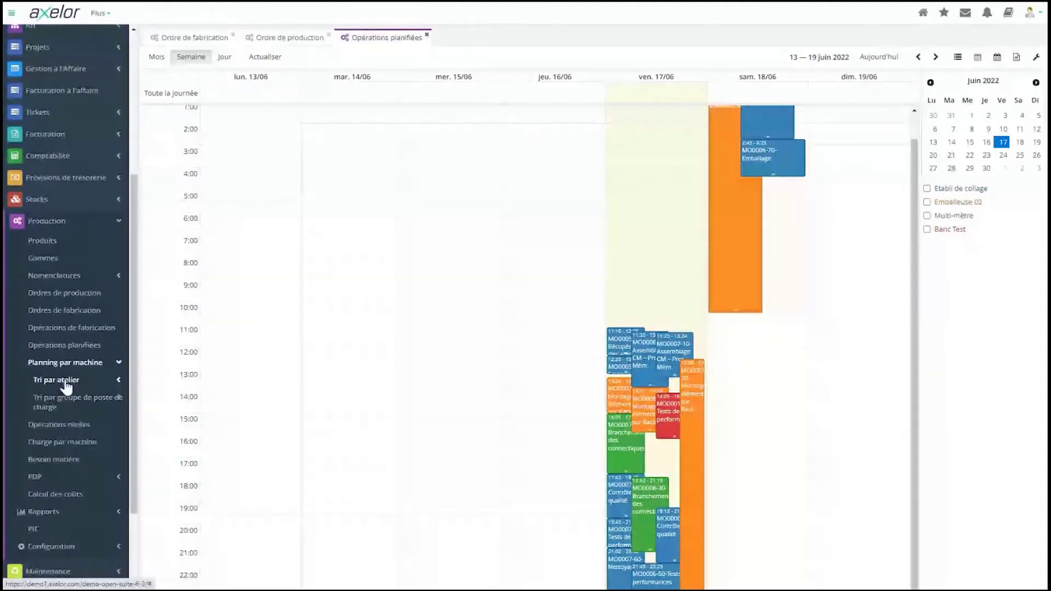
{"action": "left_click", "coordinate": [67, 384]}
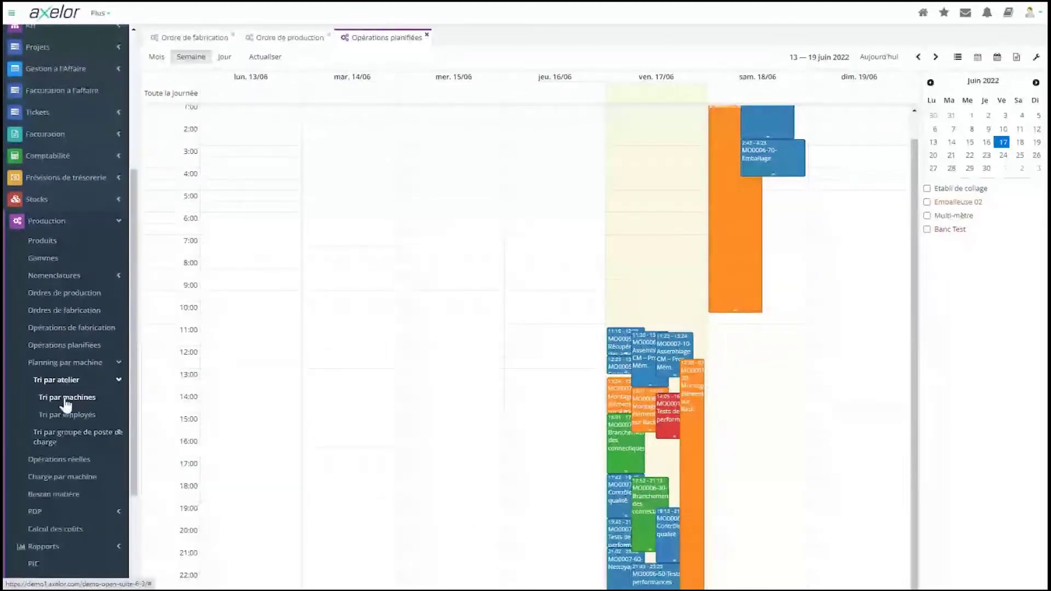
{"action": "left_click", "coordinate": [65, 399]}
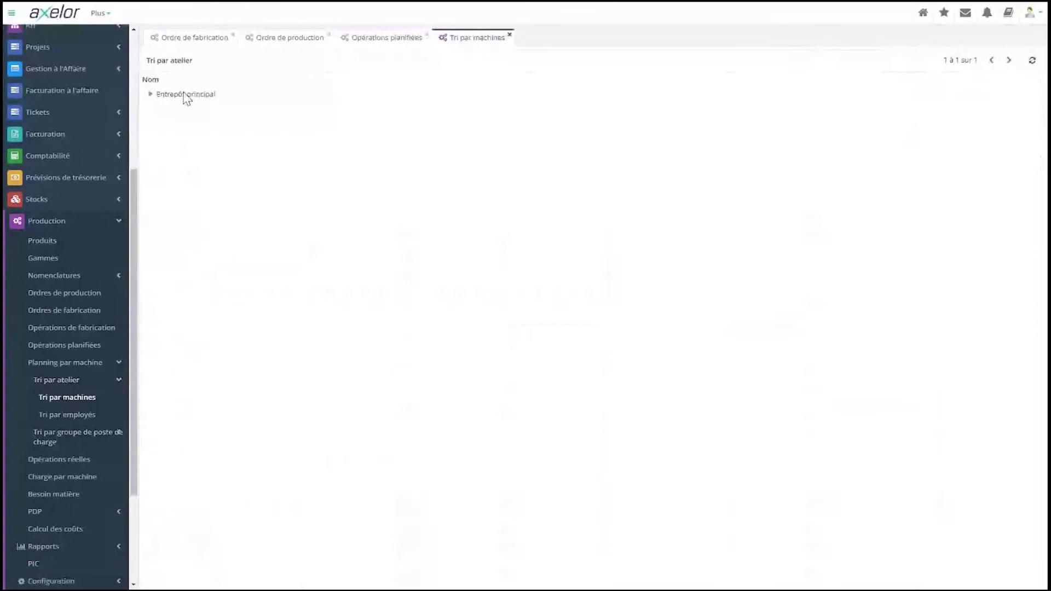
{"action": "left_click", "coordinate": [185, 94]}
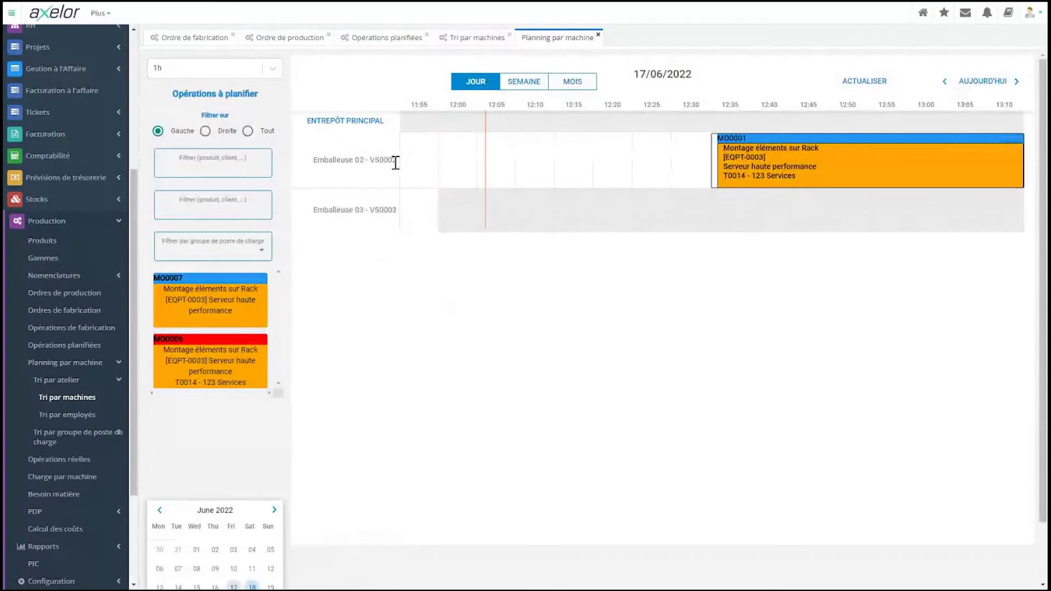
{"action": "mouse_move", "coordinate": [814, 161]}
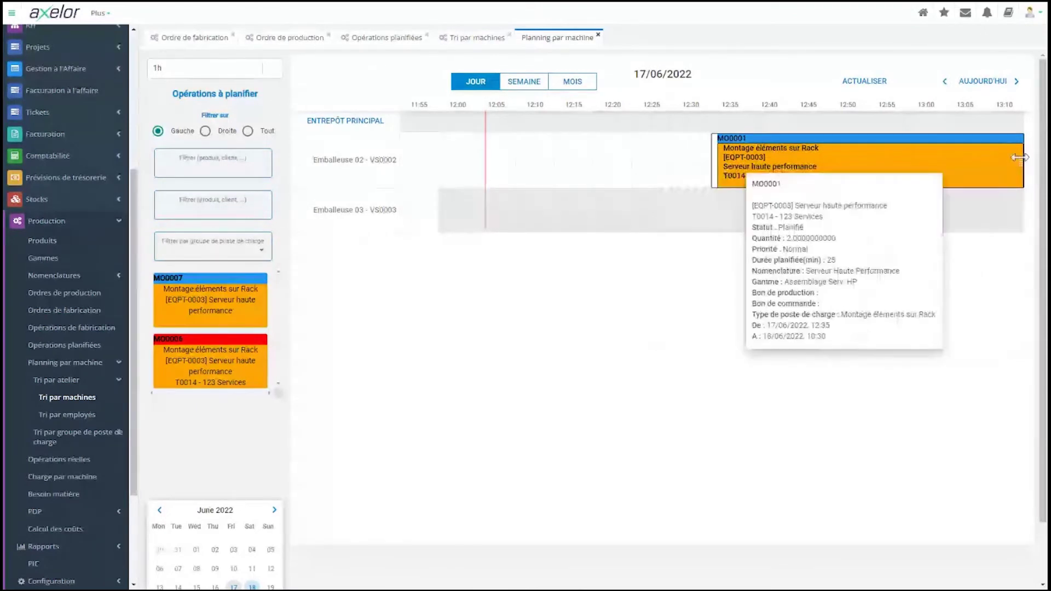
{"action": "left_click_drag", "start_coordinate": [1019, 157], "coordinate": [906, 167]}
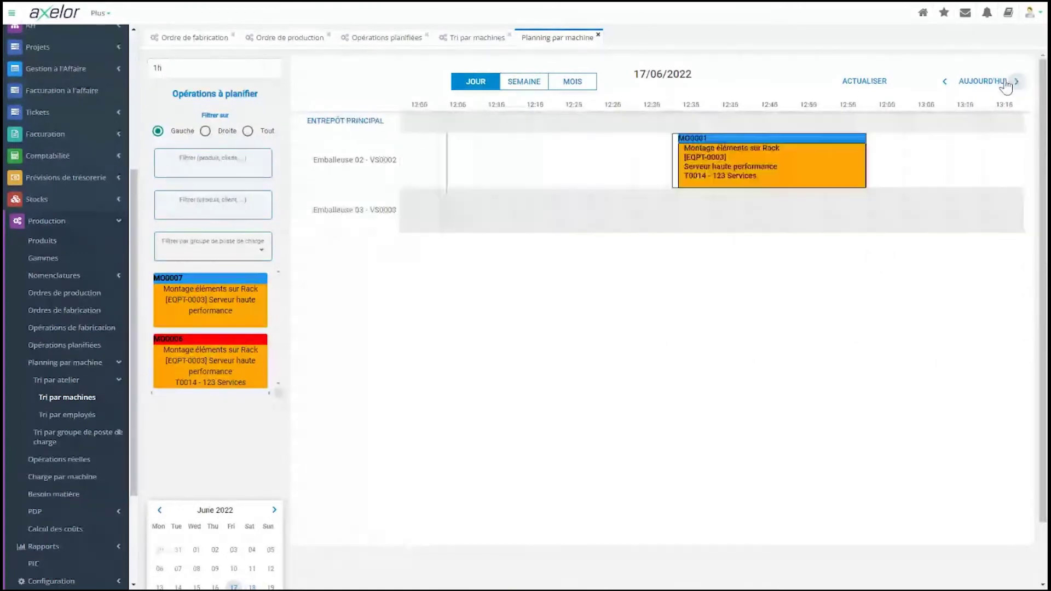
Try to move the Montage éléments sur Rack operation from Emballeuse 02 to Emballeuse 03 at about 12:25, and dismiss the warning.
{"action": "mouse_move", "coordinate": [823, 184]}
{"action": "left_click_drag", "start_coordinate": [823, 184], "coordinate": [714, 204]}
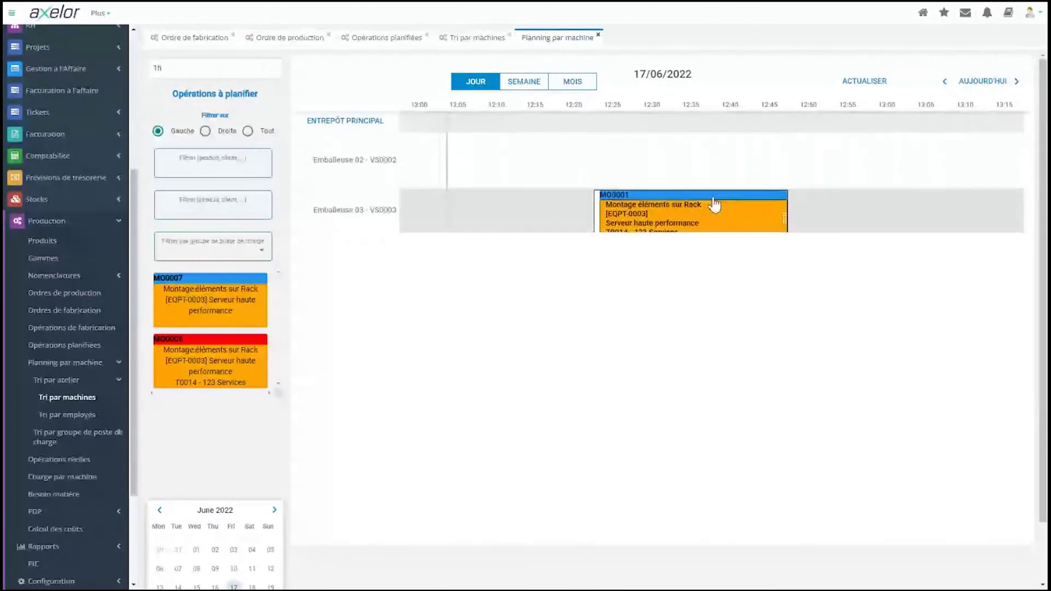
{"action": "left_click_drag", "start_coordinate": [714, 200], "coordinate": [715, 201]}
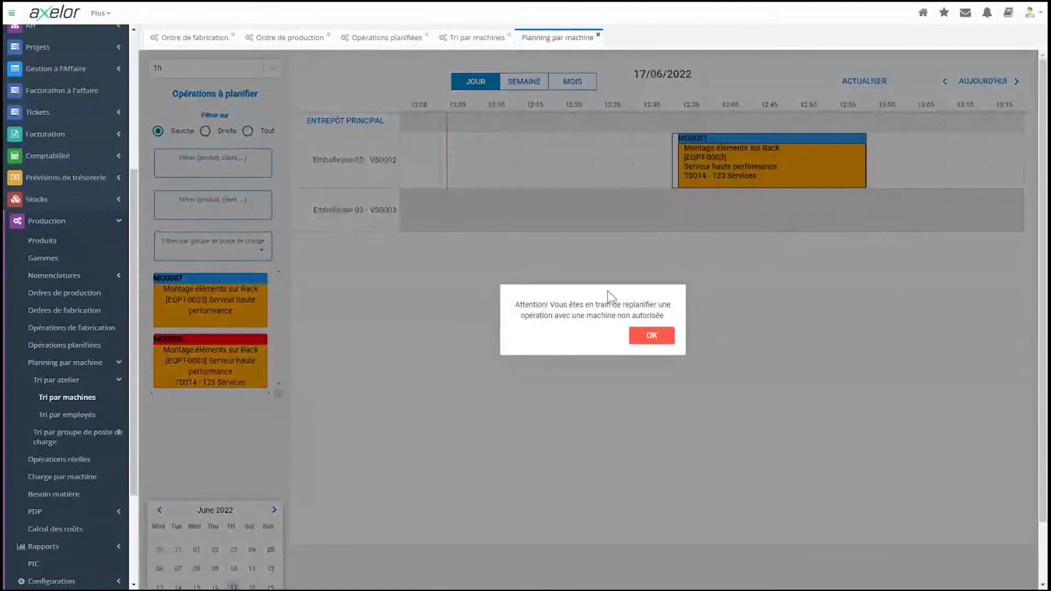
{"action": "left_click", "coordinate": [665, 341]}
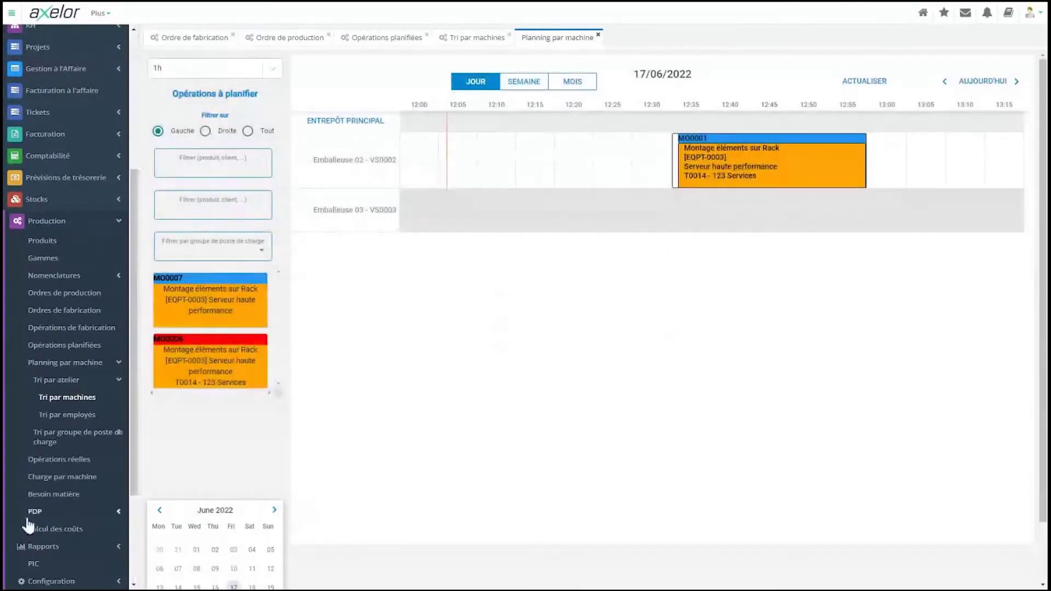
Open the Emballeuse planning sorted by groupe de poste de charge and employés, and show today's schedule.
{"action": "left_click", "coordinate": [86, 438]}
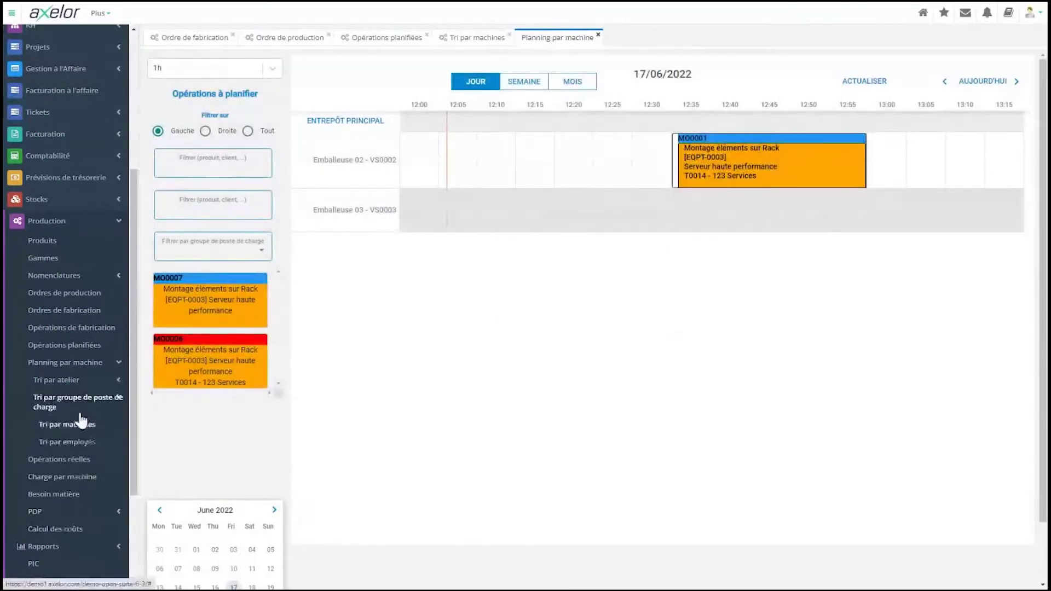
{"action": "left_click", "coordinate": [75, 444]}
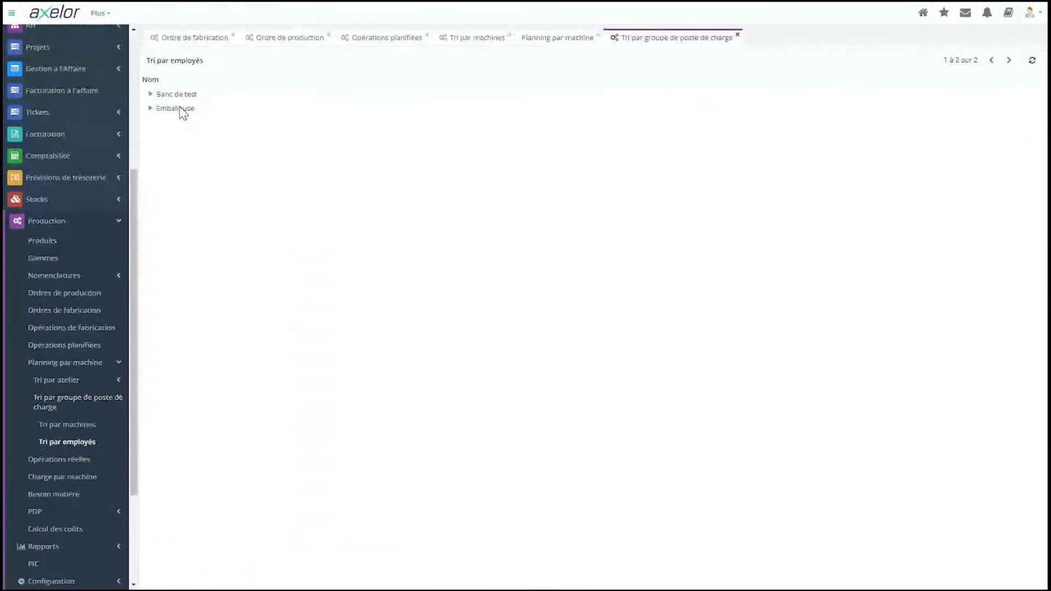
{"action": "left_click", "coordinate": [175, 108]}
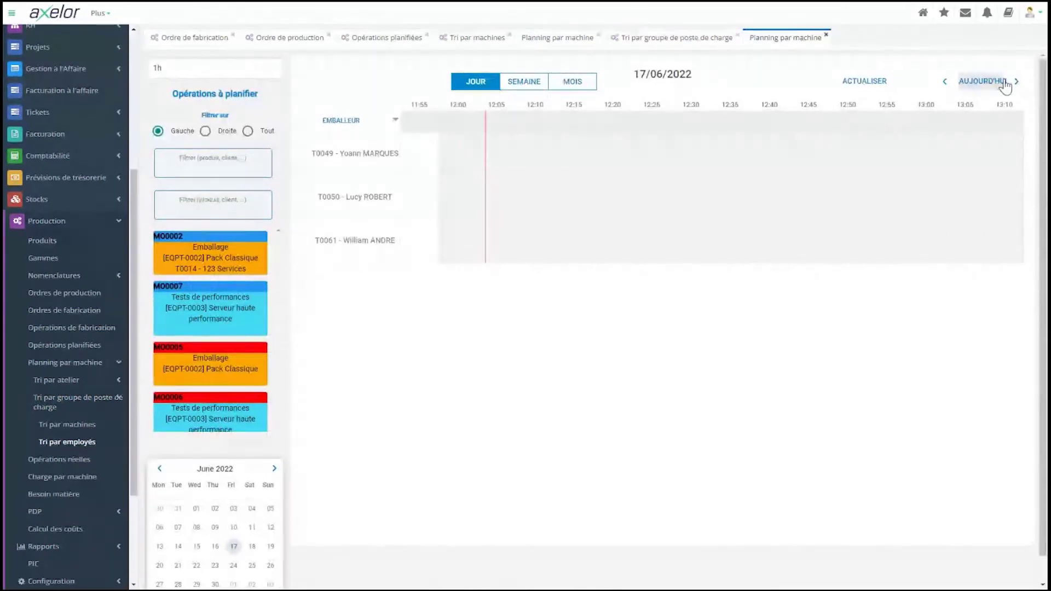
{"action": "left_click", "coordinate": [965, 82]}
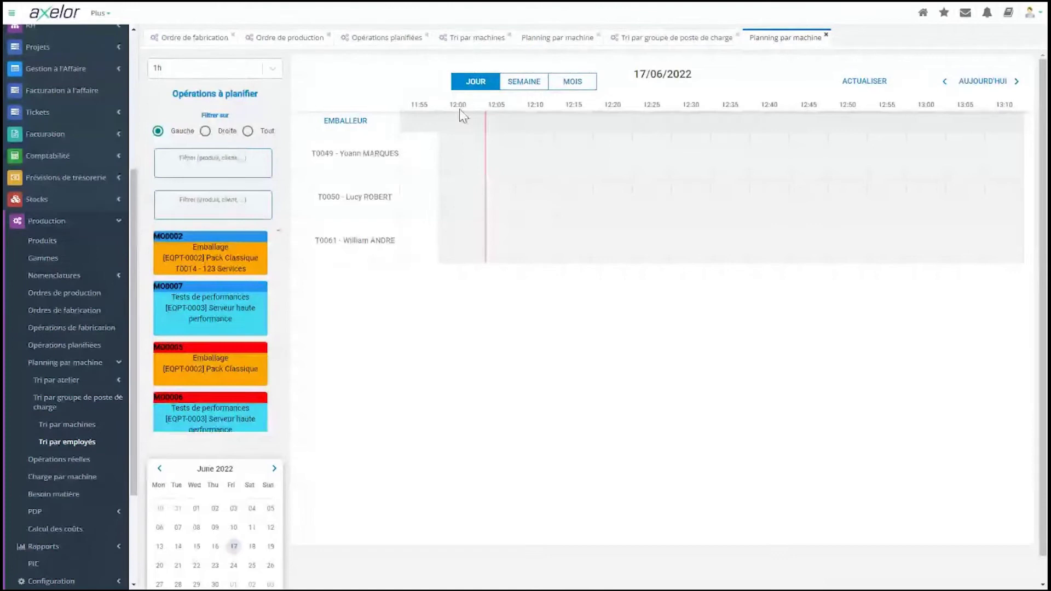
Set the planning time scale to 2h and schedule the first Pack Classique Emballage operation for the second employee at about 14:40.
{"action": "left_click", "coordinate": [235, 70]}
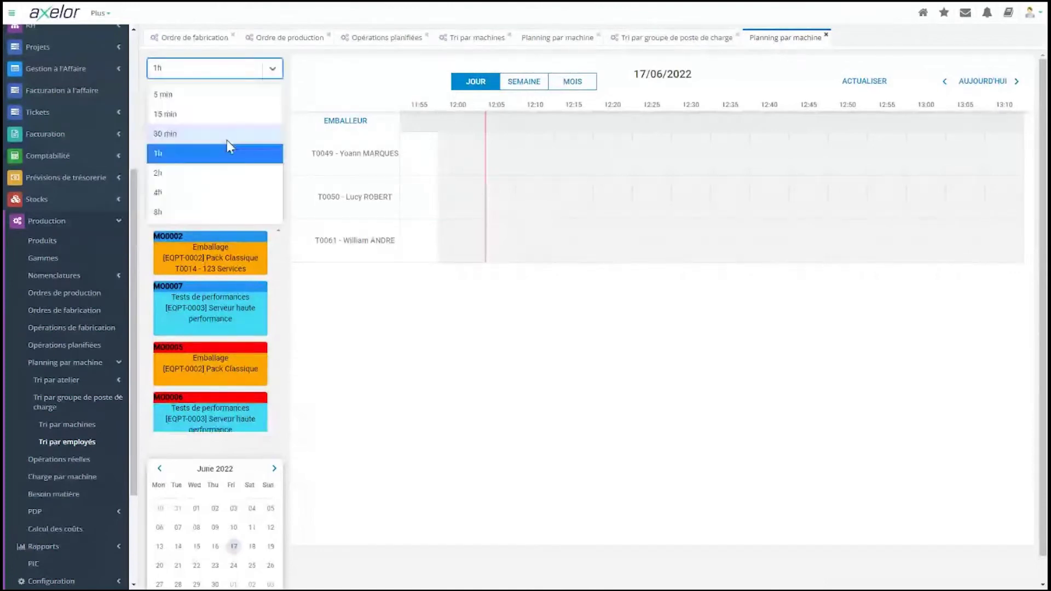
{"action": "left_click", "coordinate": [226, 173]}
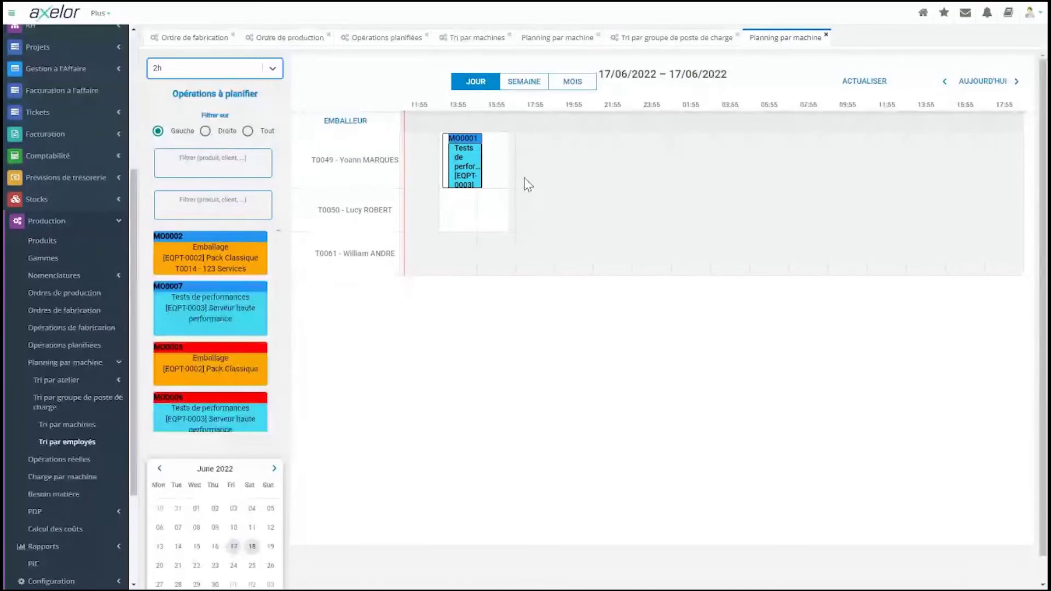
{"action": "left_click_drag", "start_coordinate": [188, 265], "coordinate": [458, 216]}
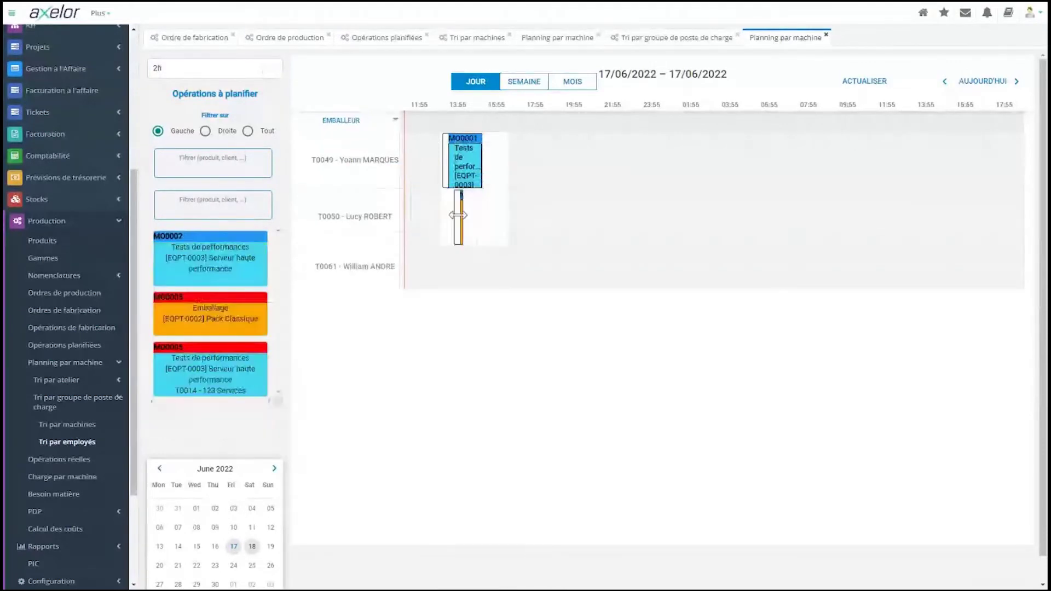
{"action": "mouse_move", "coordinate": [458, 199]}
Set the planning time scale to 1h and inspect the details of the scheduled Pack Classique Emballage operation.
{"action": "left_click", "coordinate": [230, 68]}
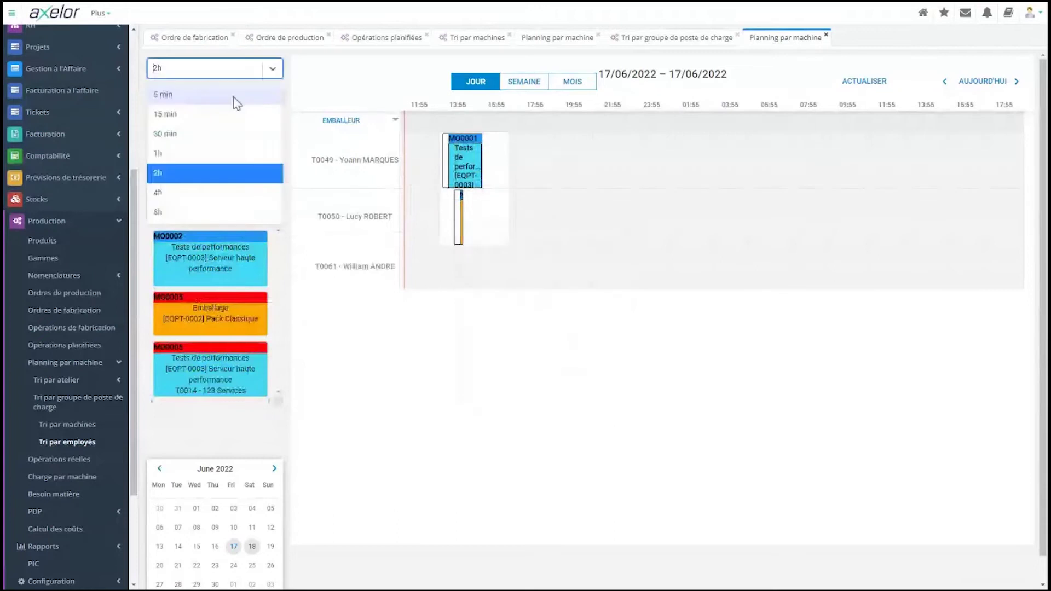
{"action": "left_click", "coordinate": [227, 158]}
{"action": "mouse_move", "coordinate": [520, 233]}
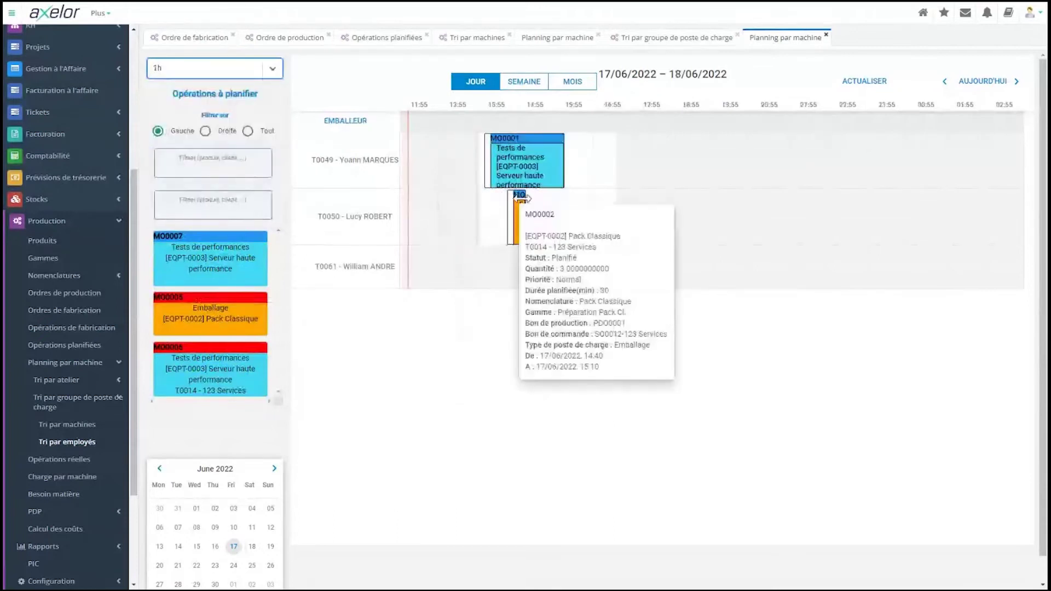
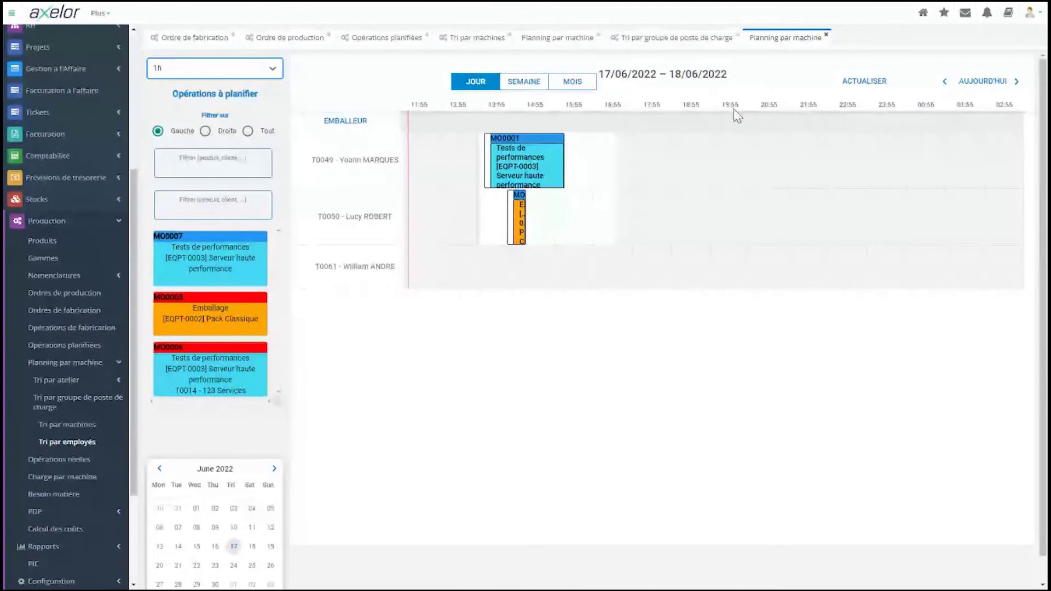
Freeze the first employee's Tests de performances operation in the planning with Geler and inspect its details.
{"action": "scroll", "coordinate": [70, 561], "scroll_direction": "down", "scroll_amount": 1}
{"action": "scroll", "coordinate": [77, 547], "scroll_direction": "down", "scroll_amount": 1}
{"action": "scroll", "coordinate": [83, 528], "scroll_direction": "up", "scroll_amount": 4}
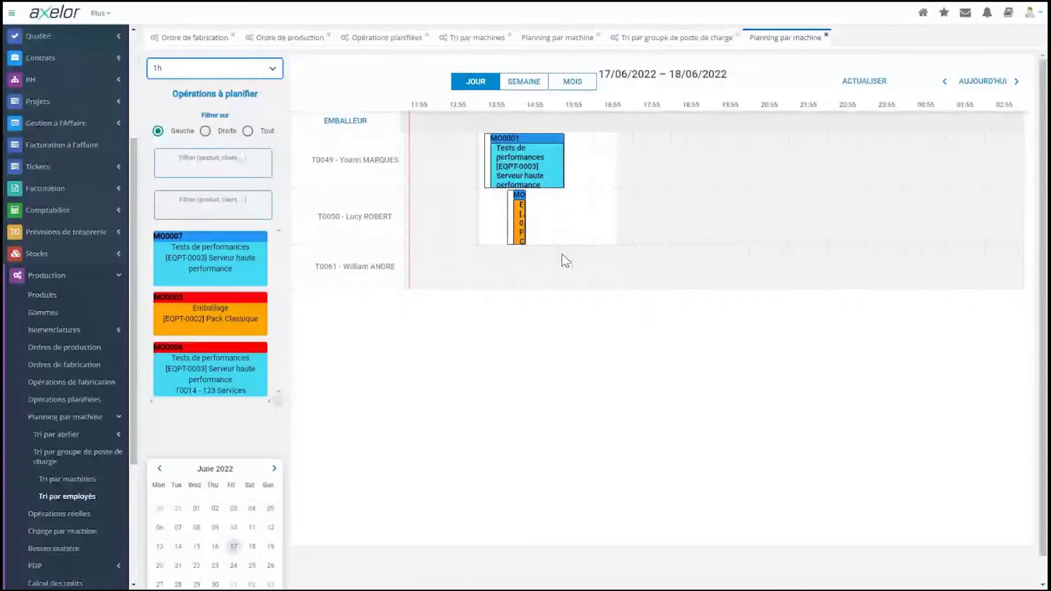
{"action": "mouse_move", "coordinate": [559, 172]}
{"action": "left_click", "coordinate": [525, 164]}
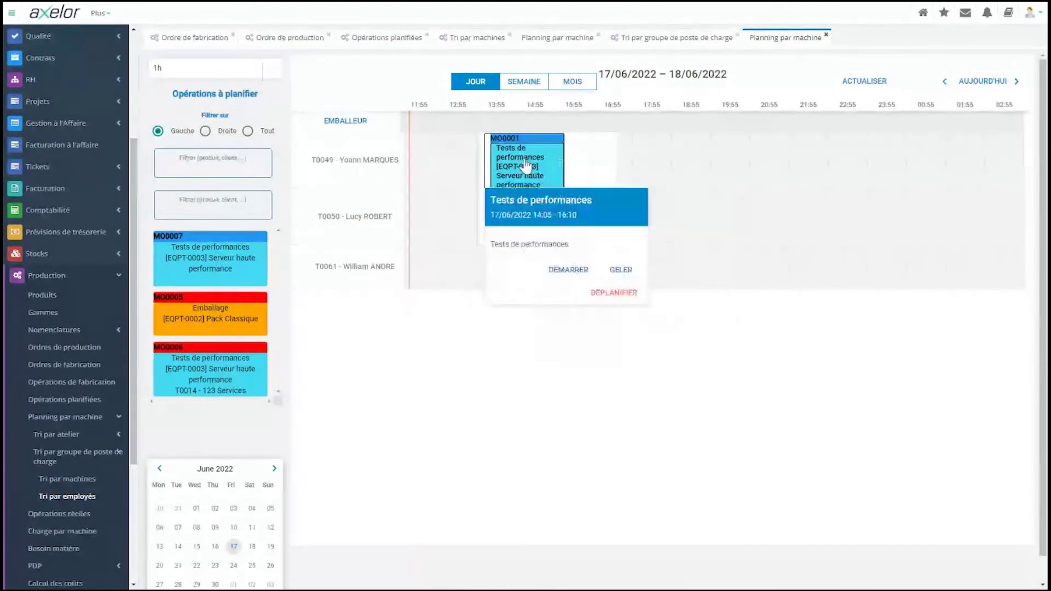
{"action": "left_click", "coordinate": [622, 271]}
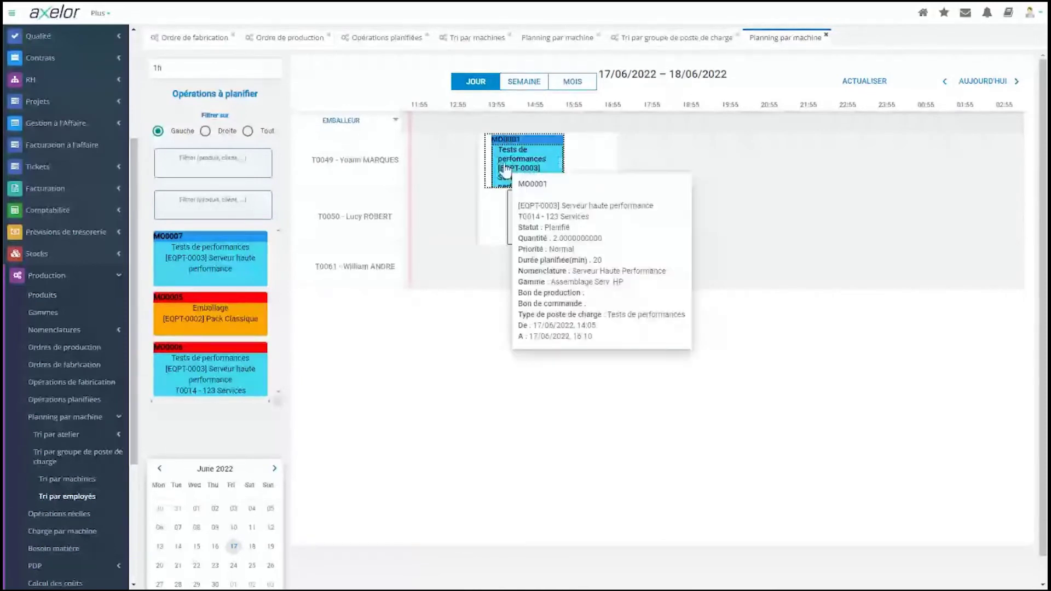
{"action": "mouse_move", "coordinate": [532, 182]}
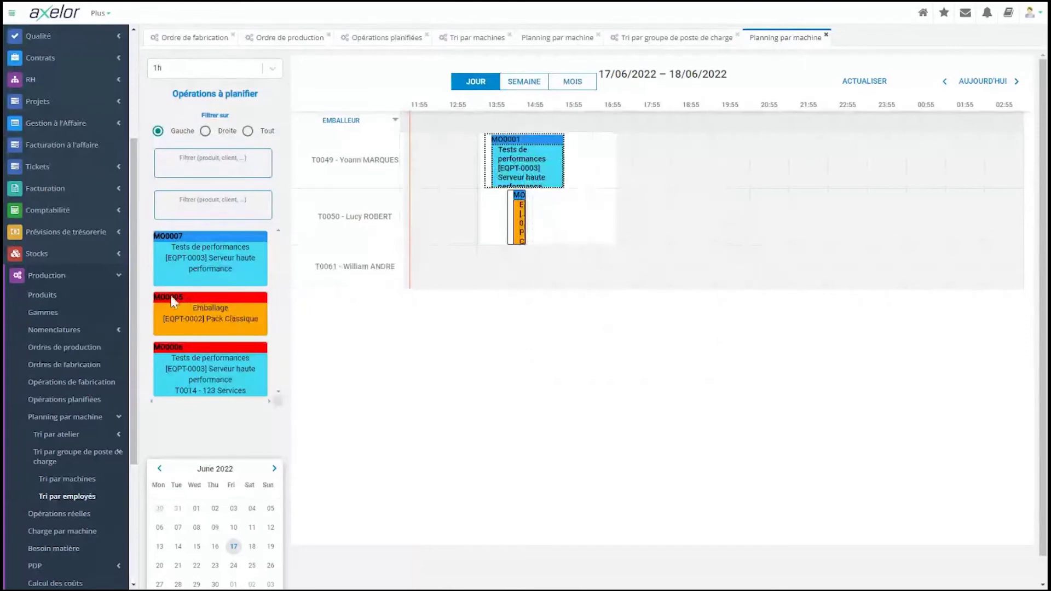
Open the urgent Pack Classique order from Production's Ordres de fabrication and examine its Priorité field.
{"action": "left_click", "coordinate": [62, 368]}
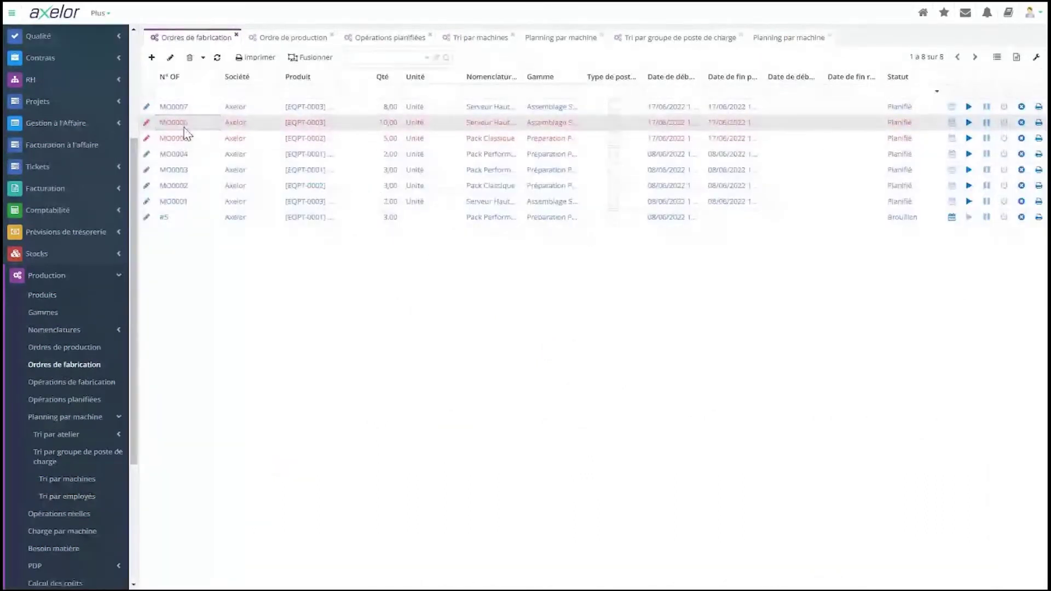
{"action": "left_click", "coordinate": [183, 139]}
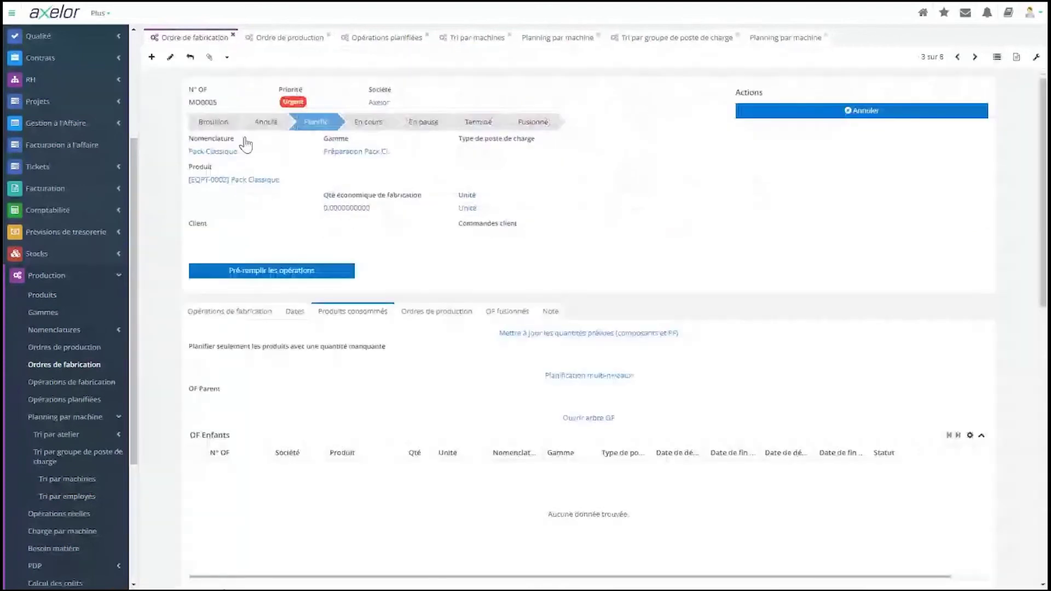
{"action": "left_click_drag", "start_coordinate": [278, 89], "coordinate": [295, 88]}
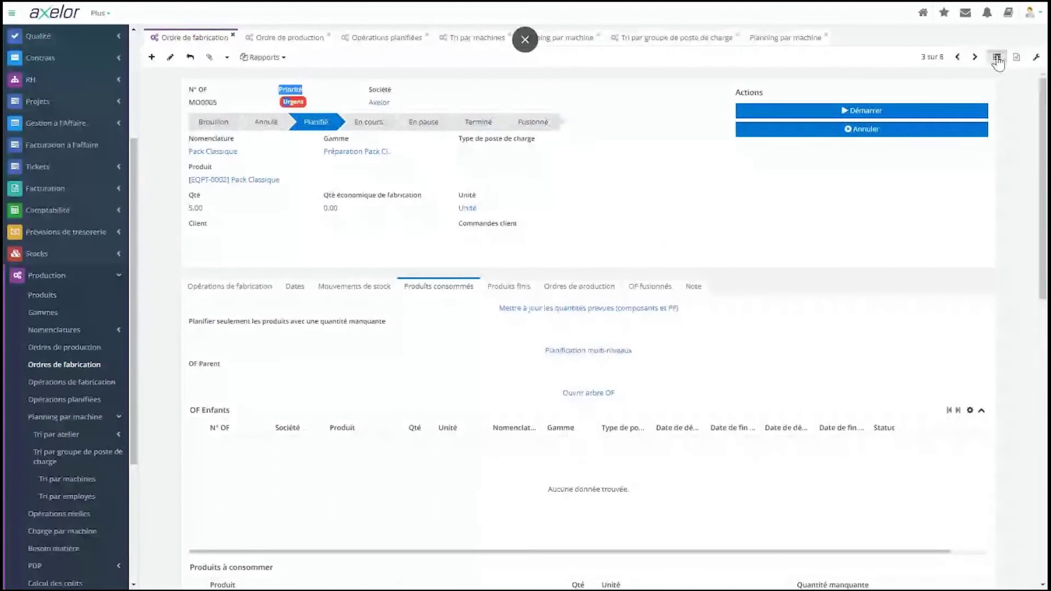
Return to the Ordres de fabrication list and reopen the packers' operation planning for 17/06/2022.
{"action": "left_click", "coordinate": [997, 59]}
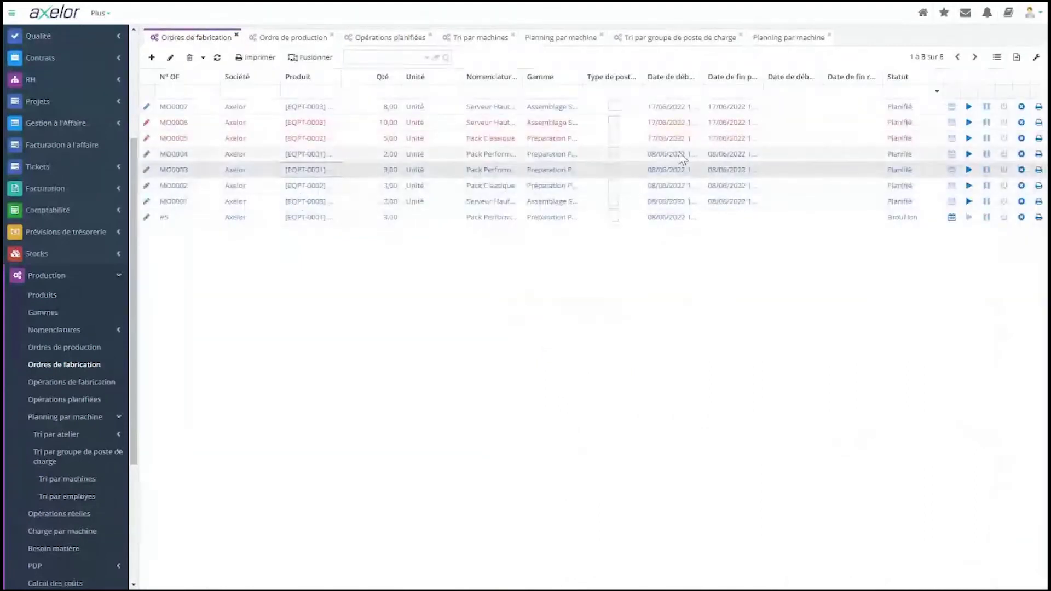
{"action": "left_click", "coordinate": [783, 44]}
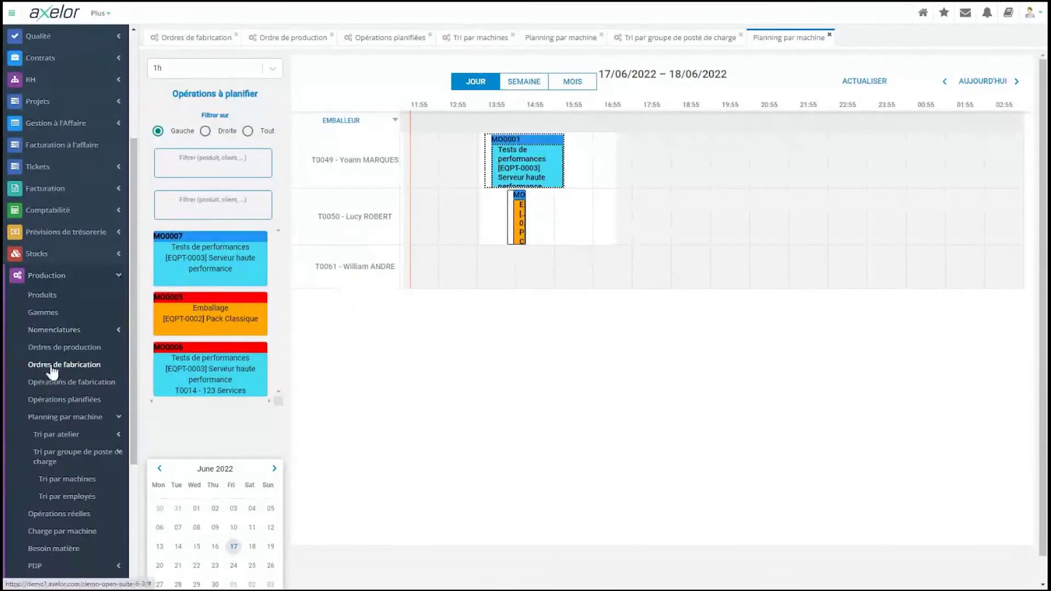
Close all open views and open the Package plan from Production's PIC.
{"action": "left_click", "coordinate": [55, 420]}
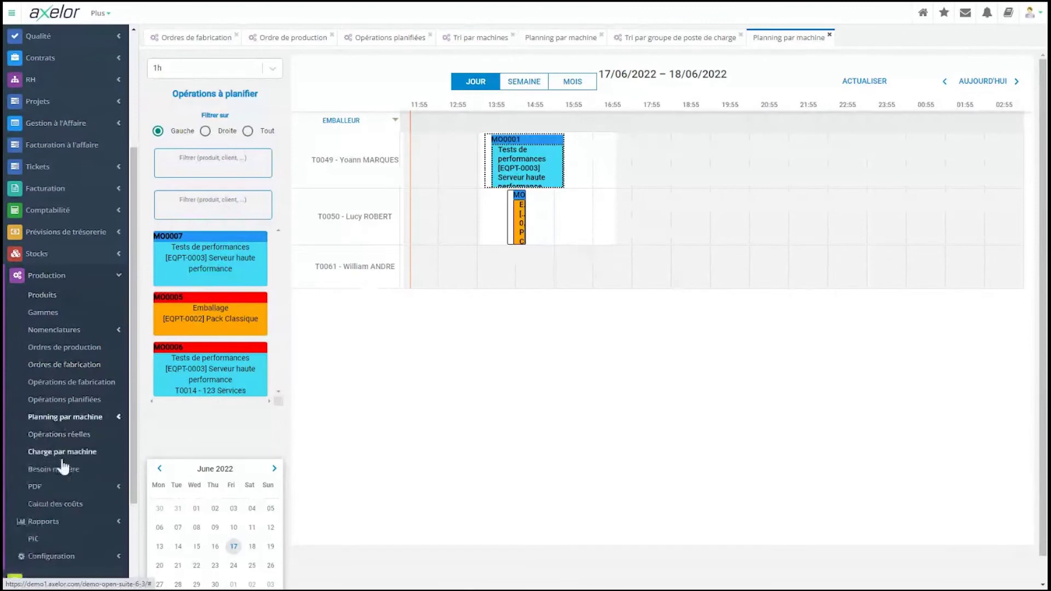
{"action": "scroll", "coordinate": [62, 467], "scroll_direction": "down", "scroll_amount": 1}
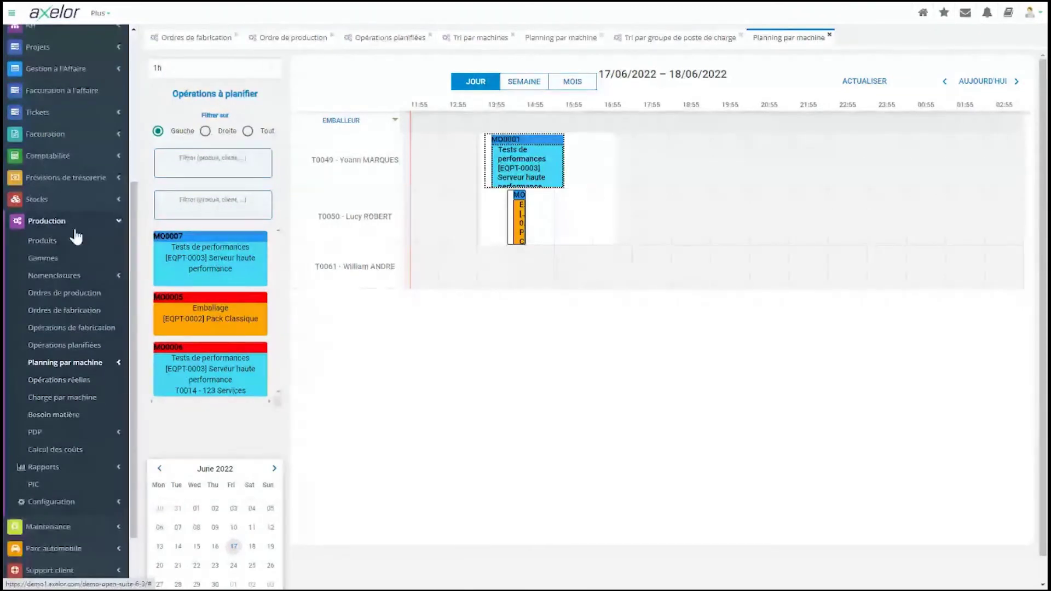
{"action": "left_click", "coordinate": [71, 487]}
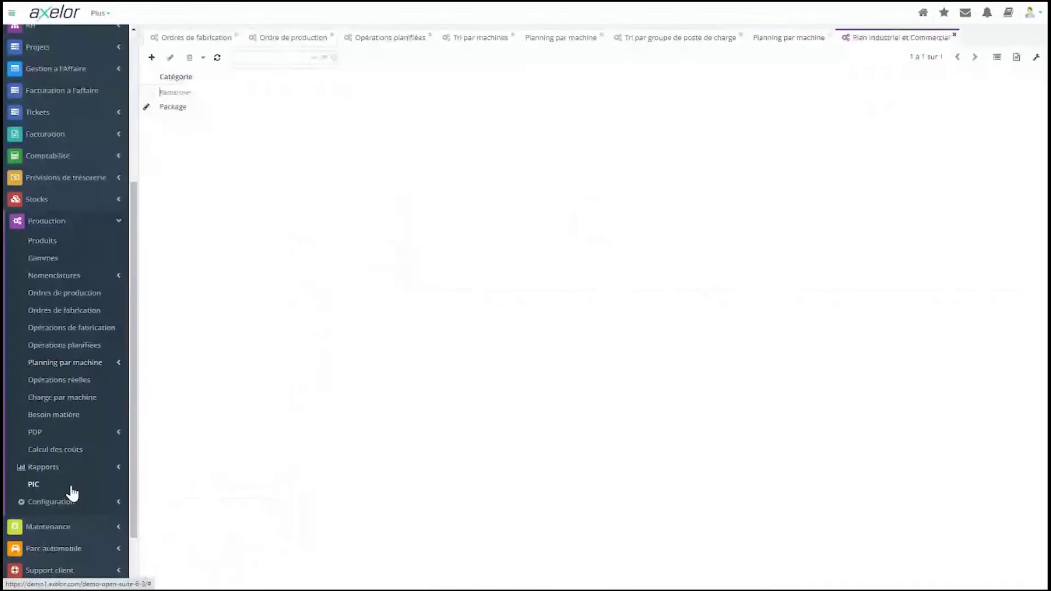
{"action": "right_click", "coordinate": [892, 44]}
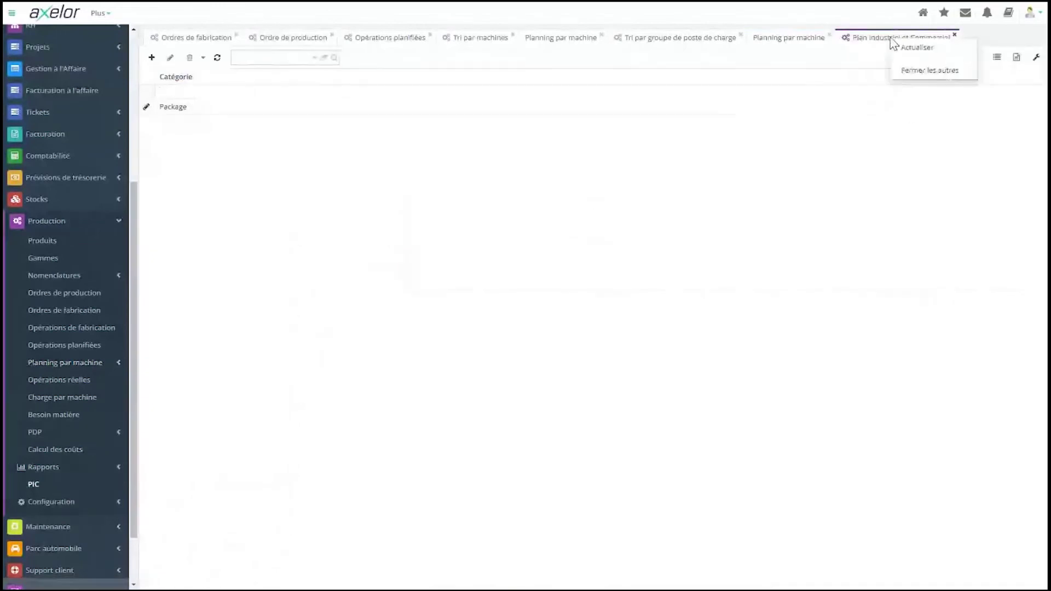
{"action": "left_click", "coordinate": [909, 93]}
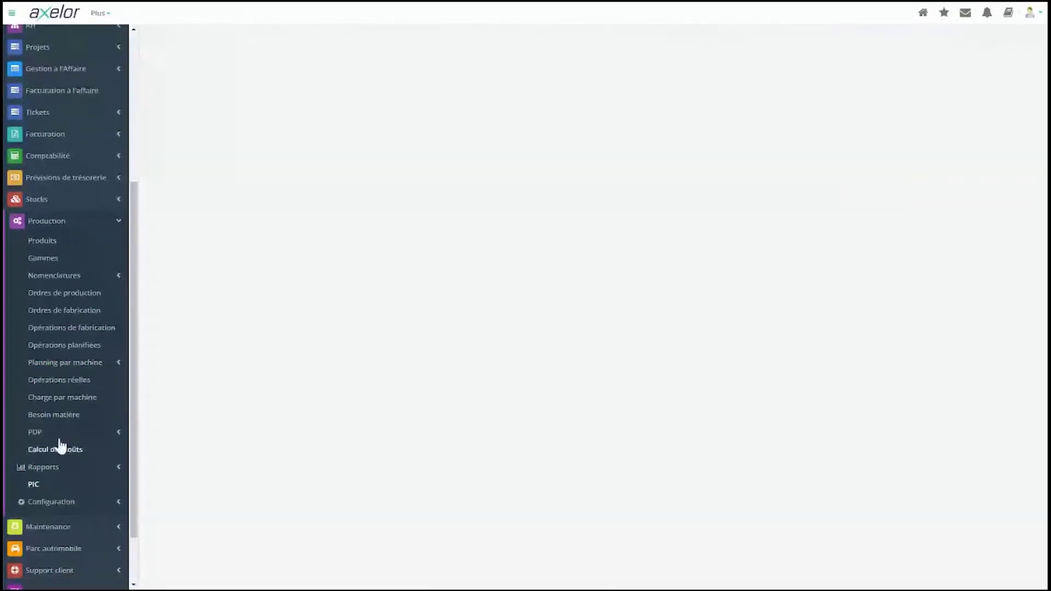
{"action": "left_click", "coordinate": [49, 485]}
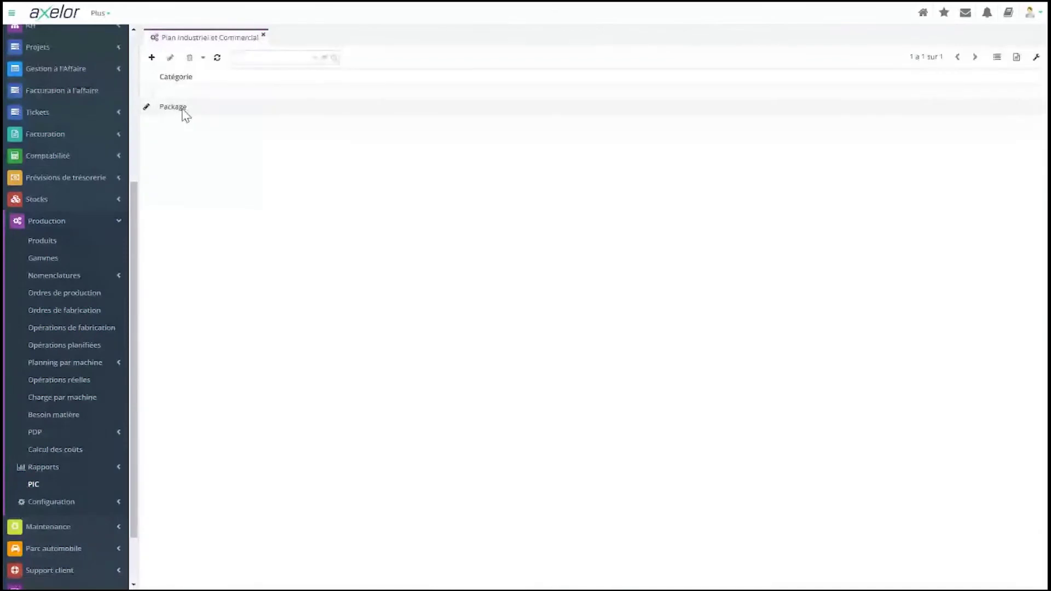
{"action": "double_click", "coordinate": [183, 109]}
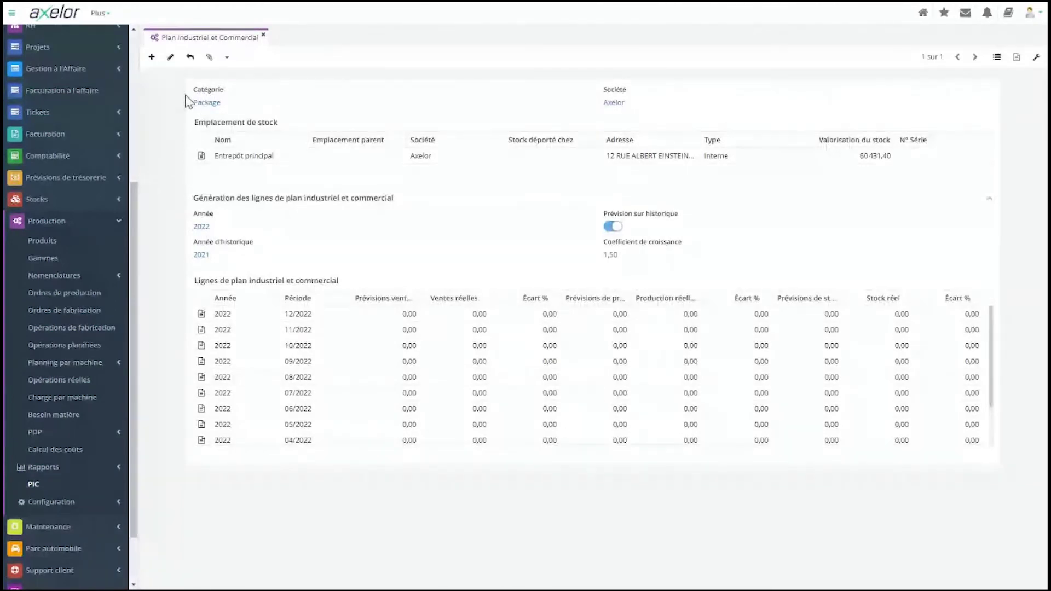
Open the product category tree (Arborescence des catégories) from Config applicative's Référentiel configuration.
{"action": "scroll", "coordinate": [58, 495], "scroll_direction": "down", "scroll_amount": 2}
{"action": "left_click", "coordinate": [59, 548]}
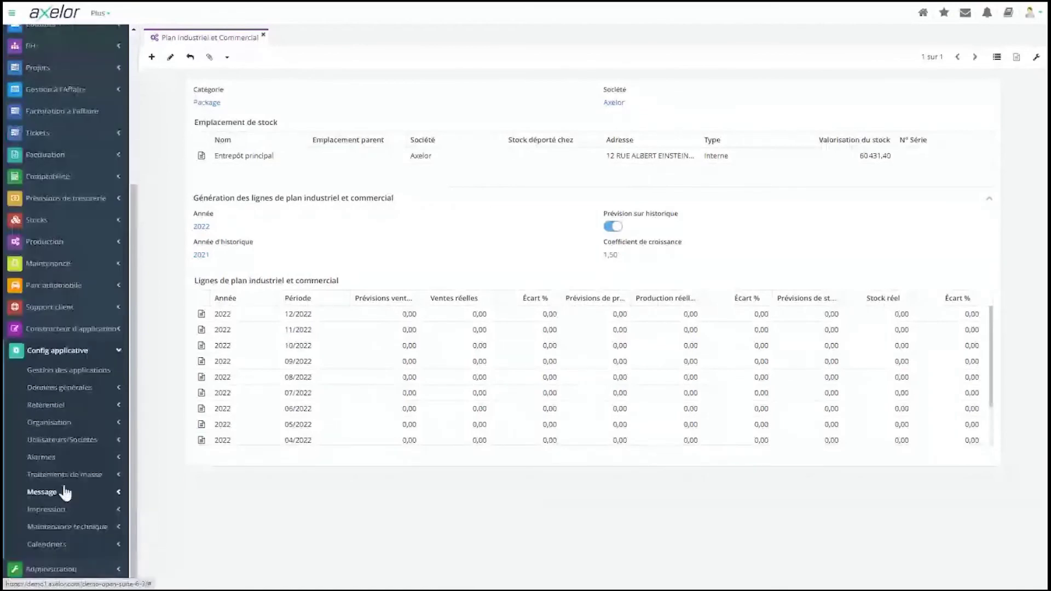
{"action": "left_click", "coordinate": [46, 404]}
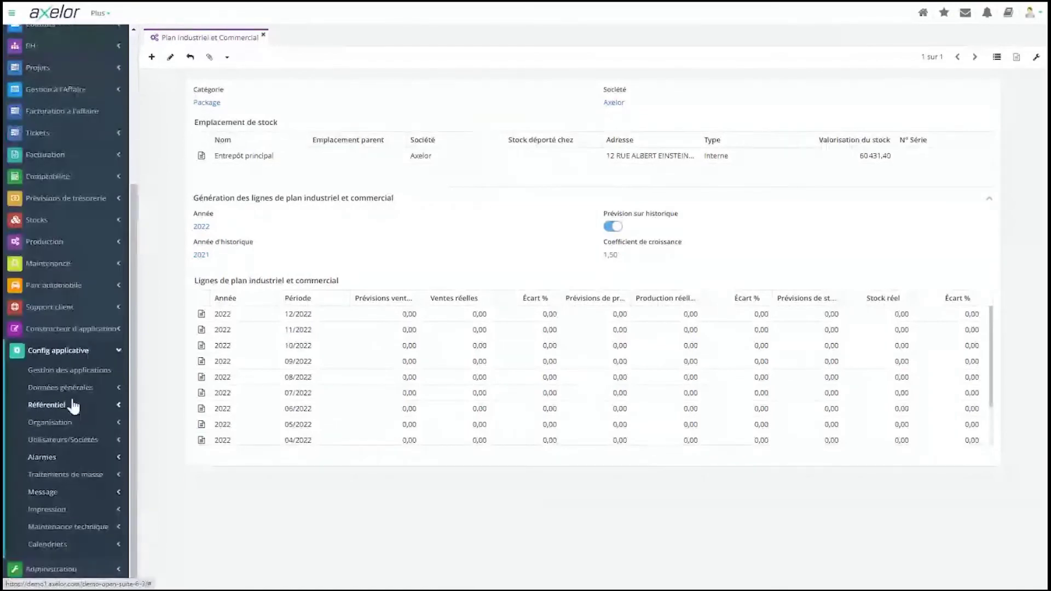
{"action": "left_click", "coordinate": [55, 509]}
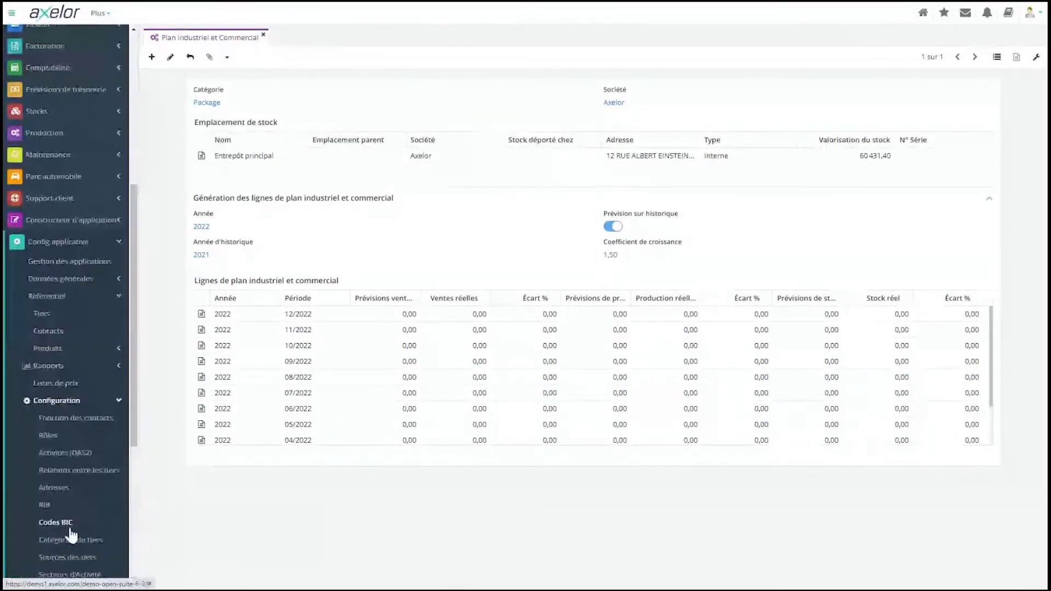
{"action": "scroll", "coordinate": [71, 534], "scroll_direction": "down", "scroll_amount": 1}
{"action": "scroll", "coordinate": [71, 534], "scroll_direction": "down", "scroll_amount": 4}
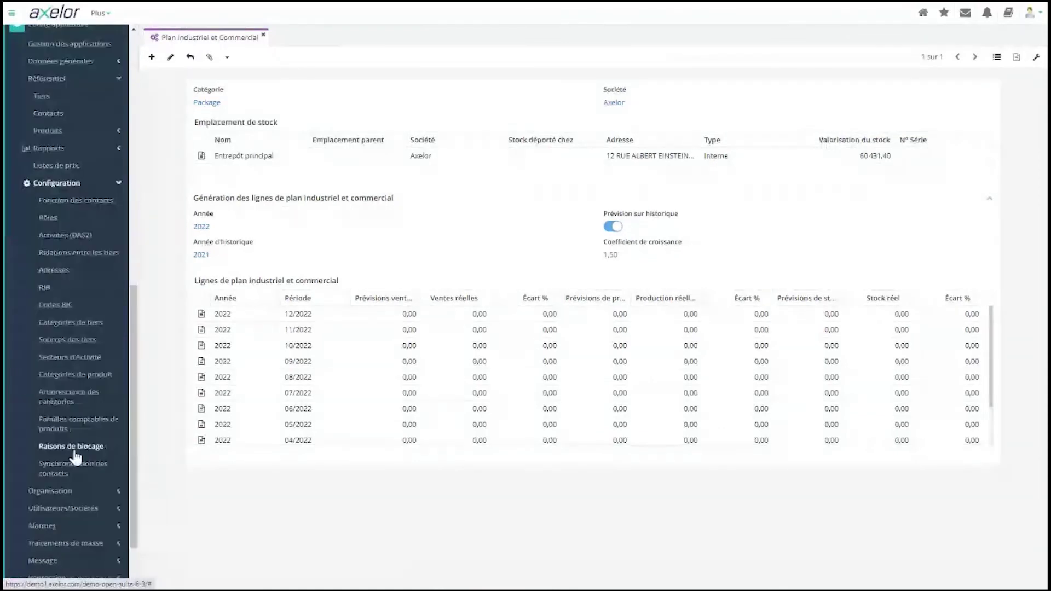
{"action": "left_click", "coordinate": [77, 399]}
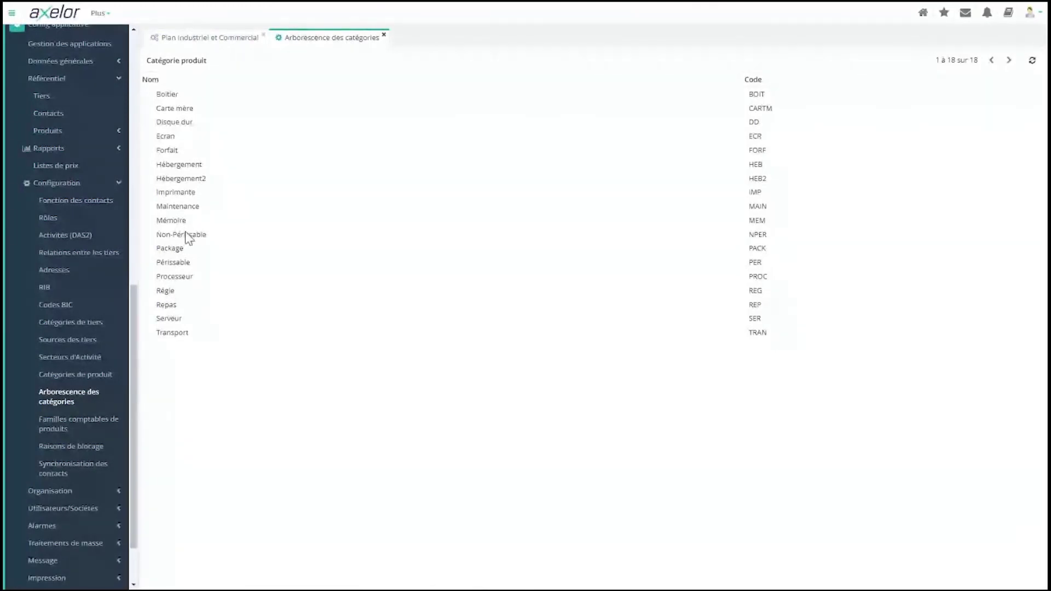
Move the Imprimante category under Processeur in the category tree and expand Processeur.
{"action": "left_click", "coordinate": [201, 193]}
{"action": "left_click_drag", "start_coordinate": [200, 193], "coordinate": [212, 273]}
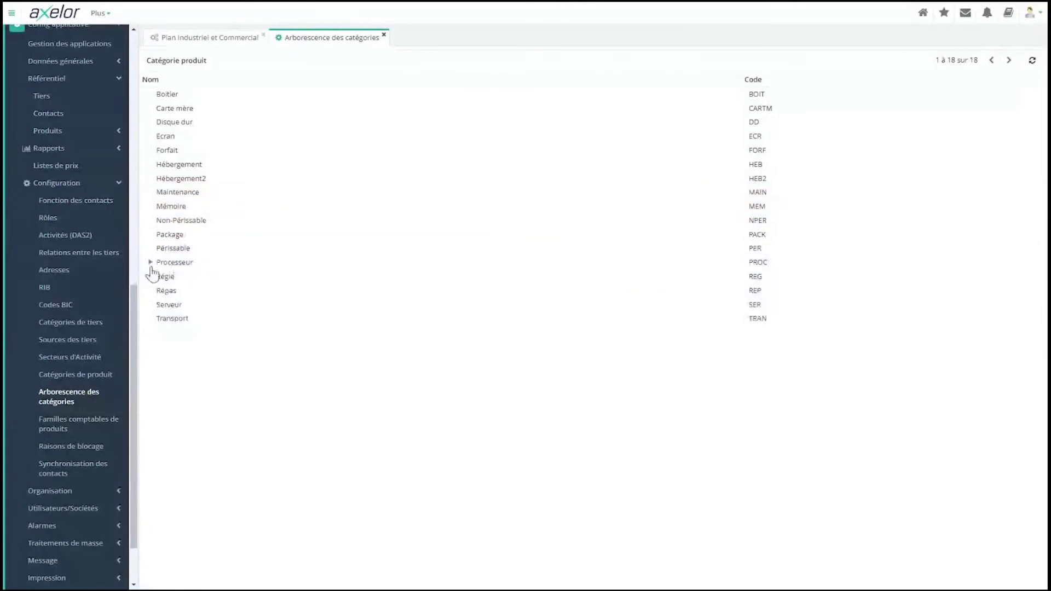
{"action": "left_click", "coordinate": [152, 263]}
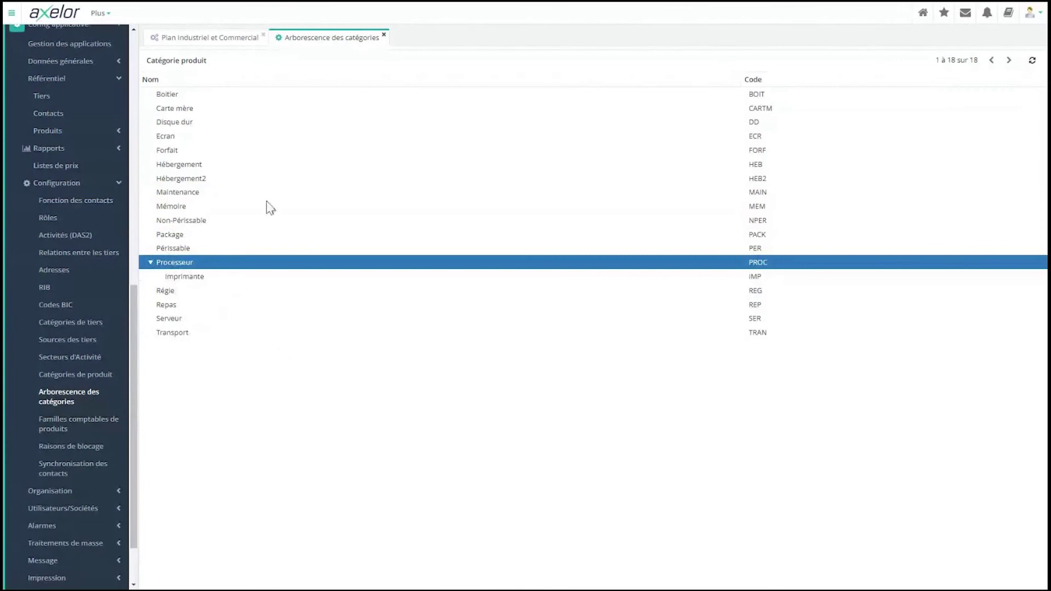
Return to the Package Plan Industriel et Commercial and switch it to edit mode.
{"action": "left_click", "coordinate": [200, 37]}
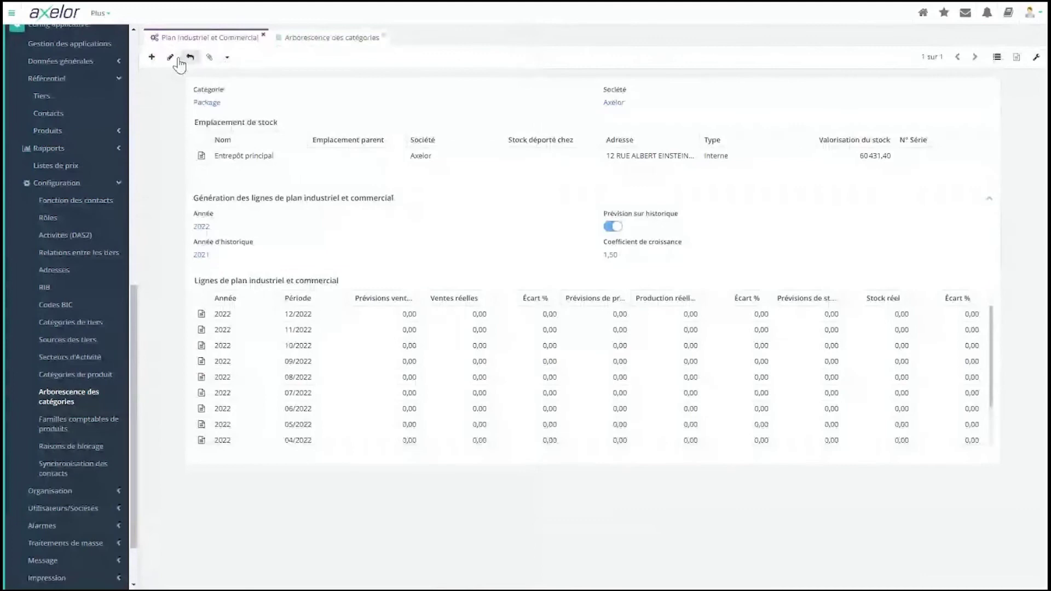
{"action": "left_click", "coordinate": [171, 57]}
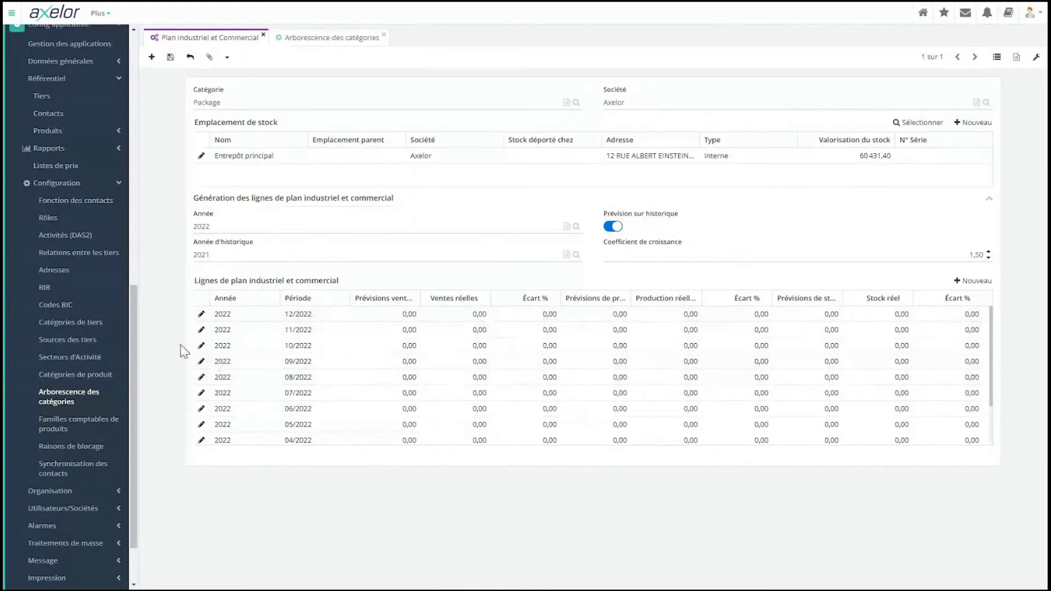
Open a customer order from Ventes' Commandes client, then the Ordres de fabrication and Opérations de fabrication lists.
{"action": "left_click", "coordinate": [117, 260]}
{"action": "scroll", "coordinate": [44, 164], "scroll_direction": "up", "scroll_amount": 6}
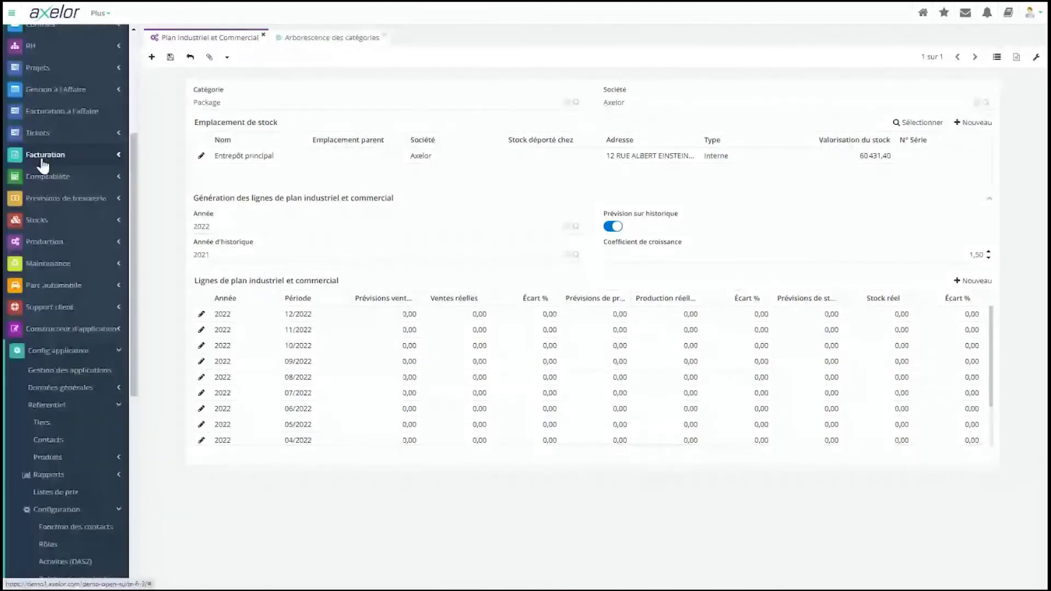
{"action": "scroll", "coordinate": [44, 165], "scroll_direction": "up", "scroll_amount": 4}
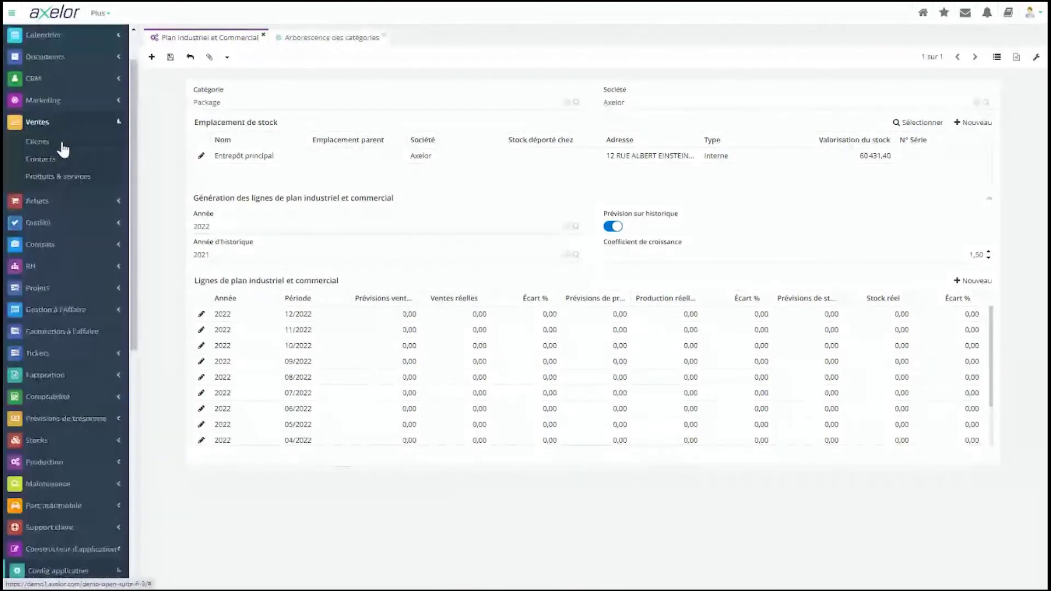
{"action": "left_click", "coordinate": [59, 211]}
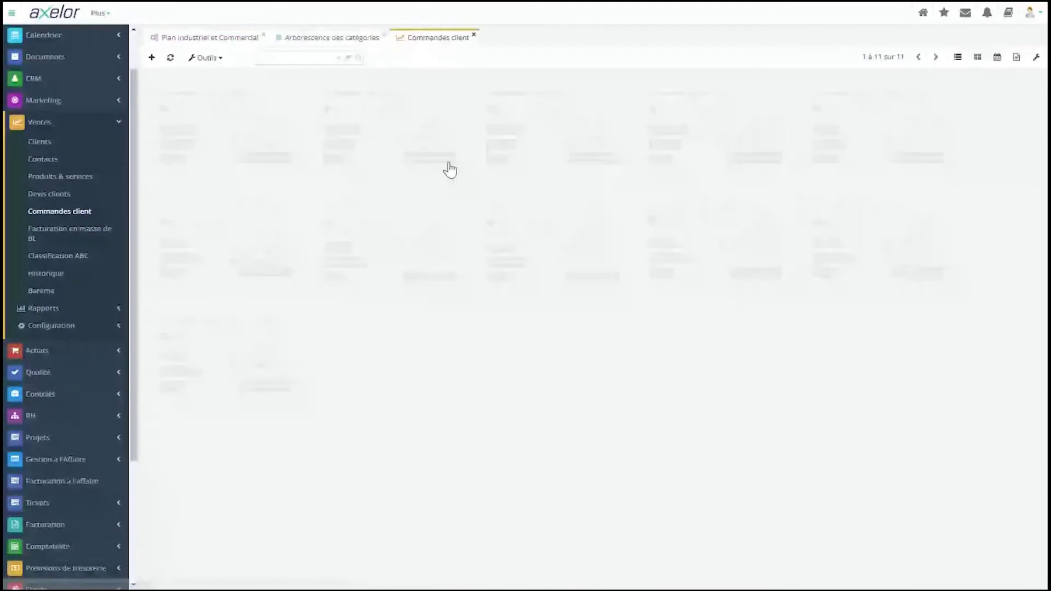
{"action": "left_click", "coordinate": [746, 170]}
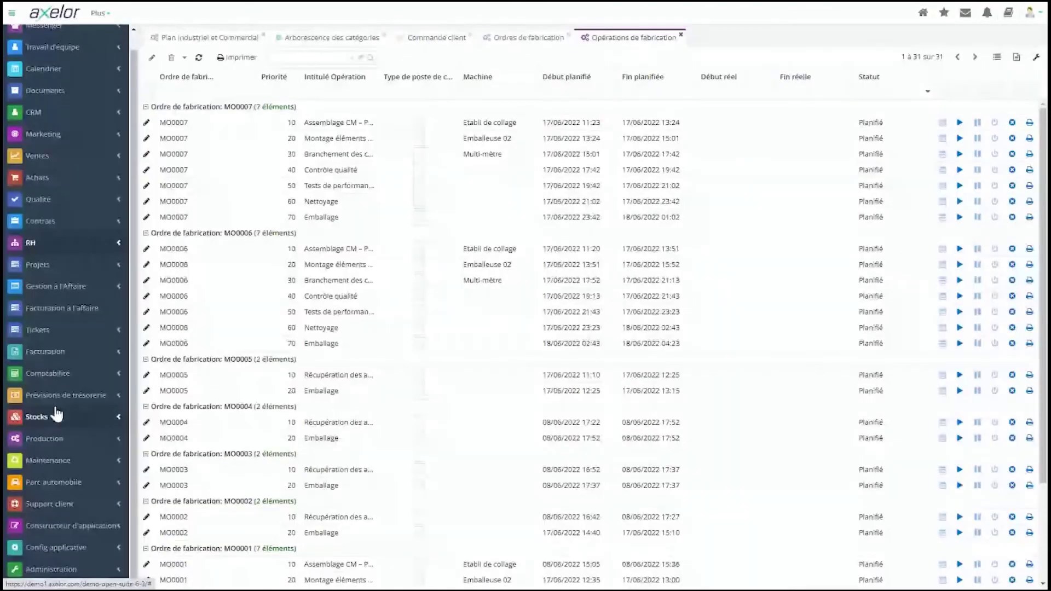
Set Prévisions ventes to 100000 on the 12/2022 line of the Package Plan Industriel et Commercial.
{"action": "left_click", "coordinate": [202, 39]}
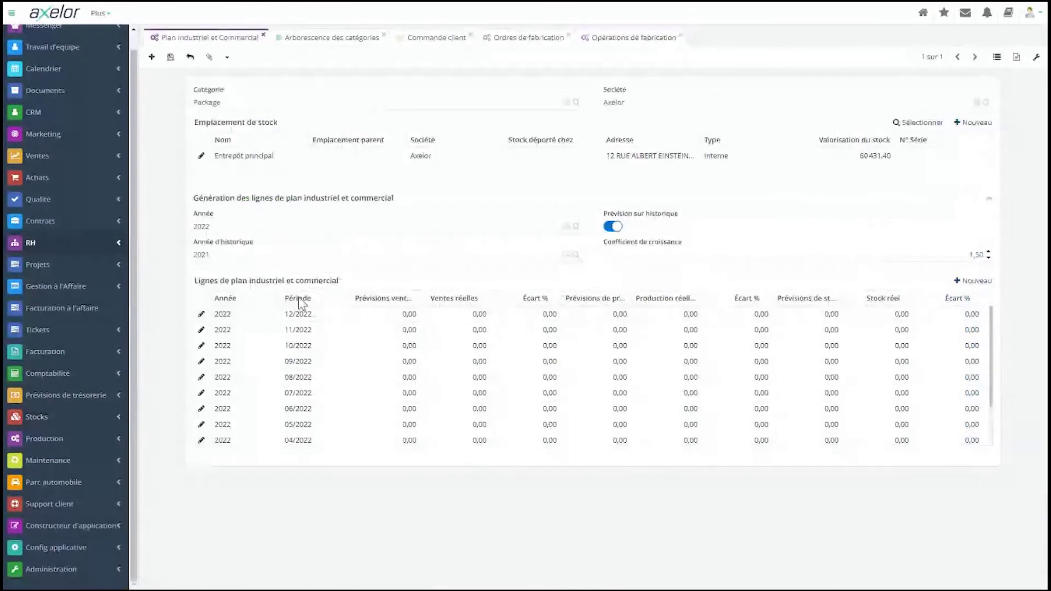
{"action": "left_click", "coordinate": [202, 315]}
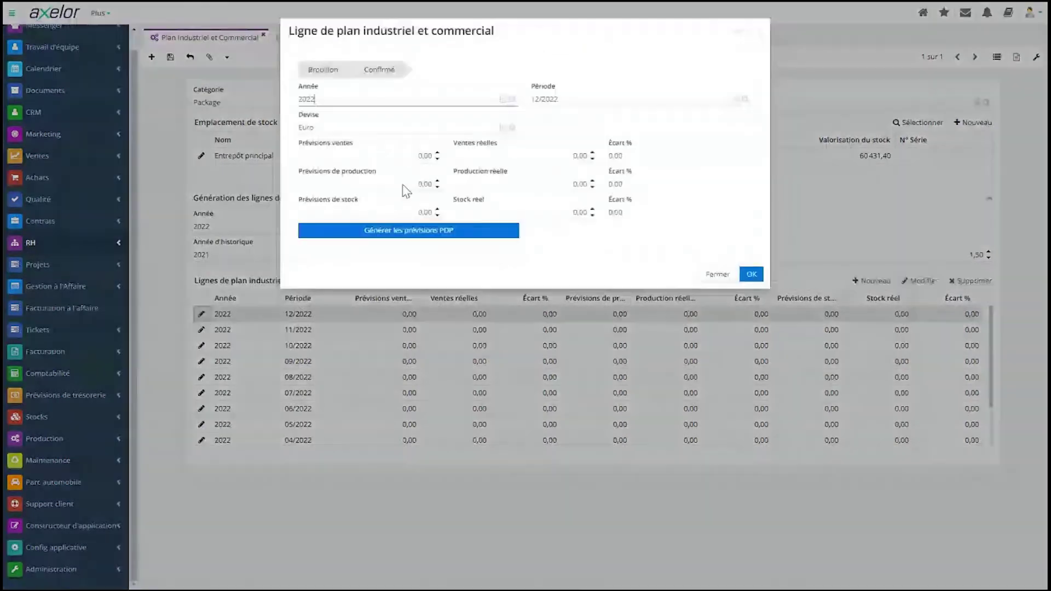
{"action": "left_click", "coordinate": [420, 155]}
{"action": "type", "text": "10000"}
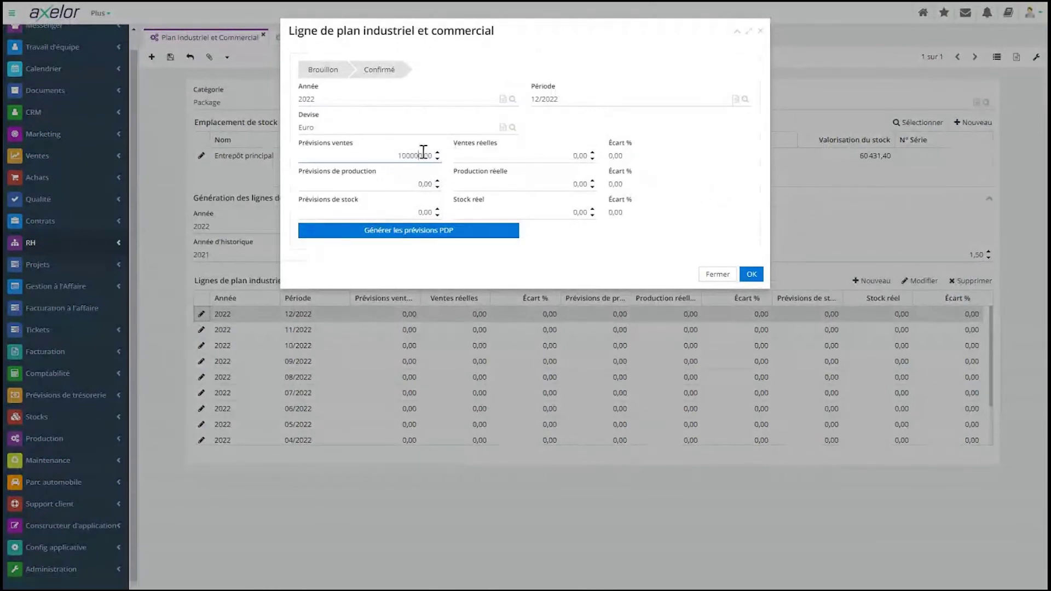
Start generating the PDP forecasts with stock location Entrepôt principal and a quantity of 150 for EQPT-0001.
{"action": "left_click", "coordinate": [424, 235]}
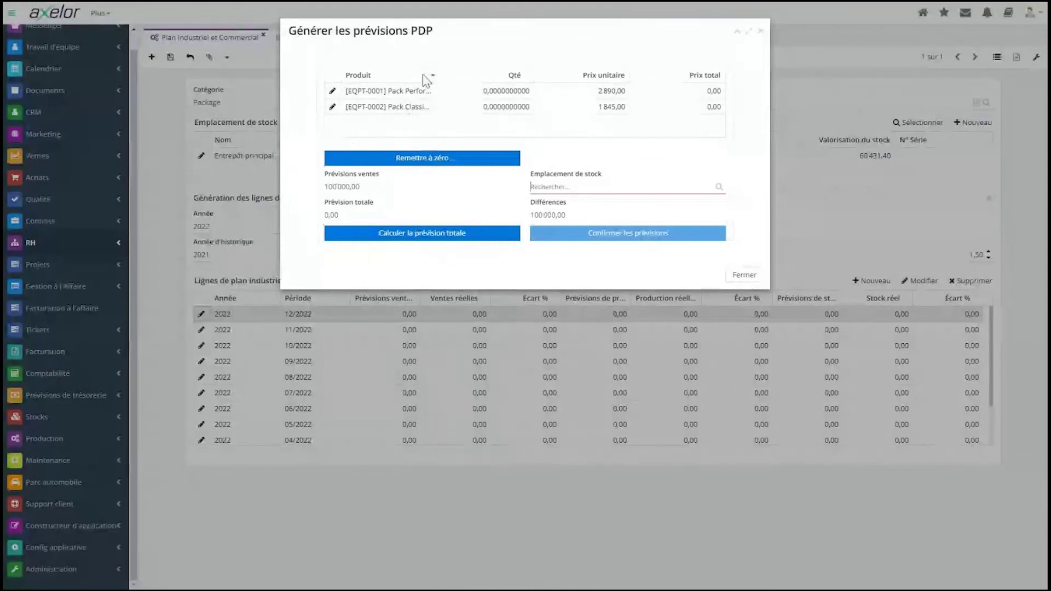
{"action": "left_click", "coordinate": [590, 194]}
{"action": "left_click", "coordinate": [593, 215]}
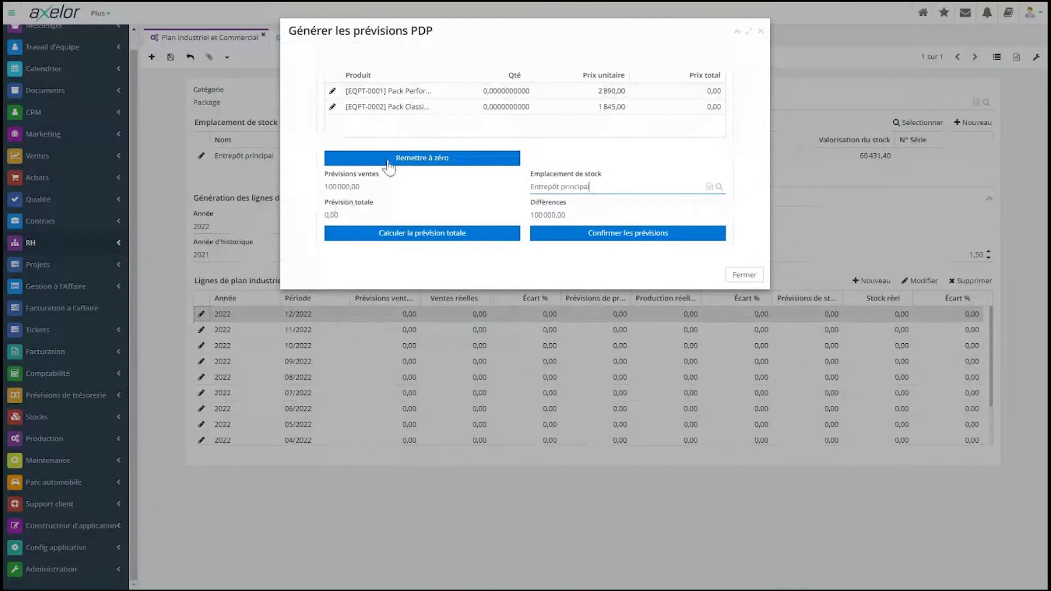
{"action": "left_click", "coordinate": [485, 91]}
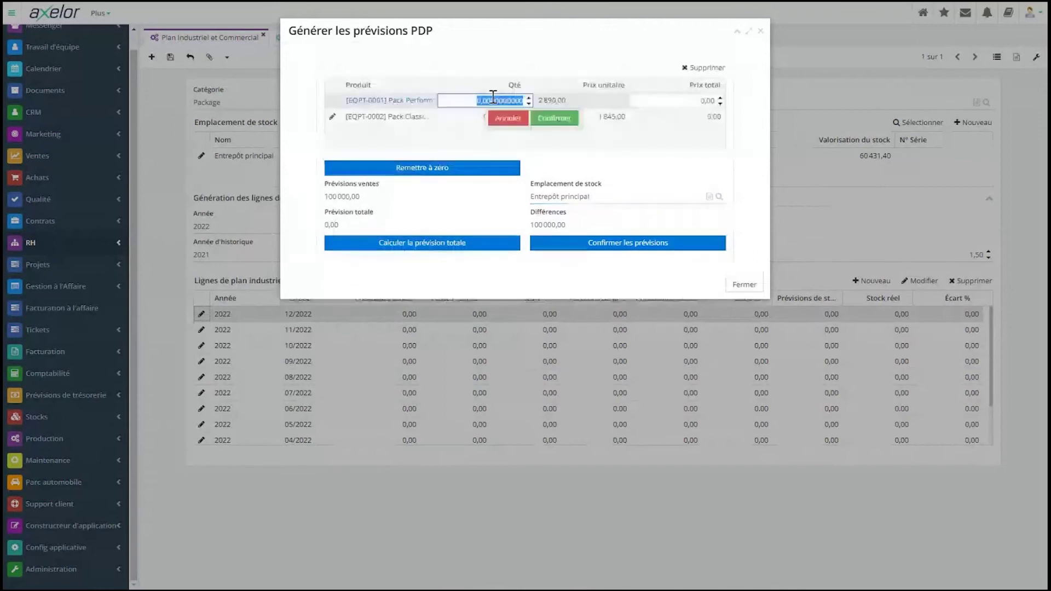
{"action": "type", "text": "150"}
{"action": "left_click", "coordinate": [555, 121]}
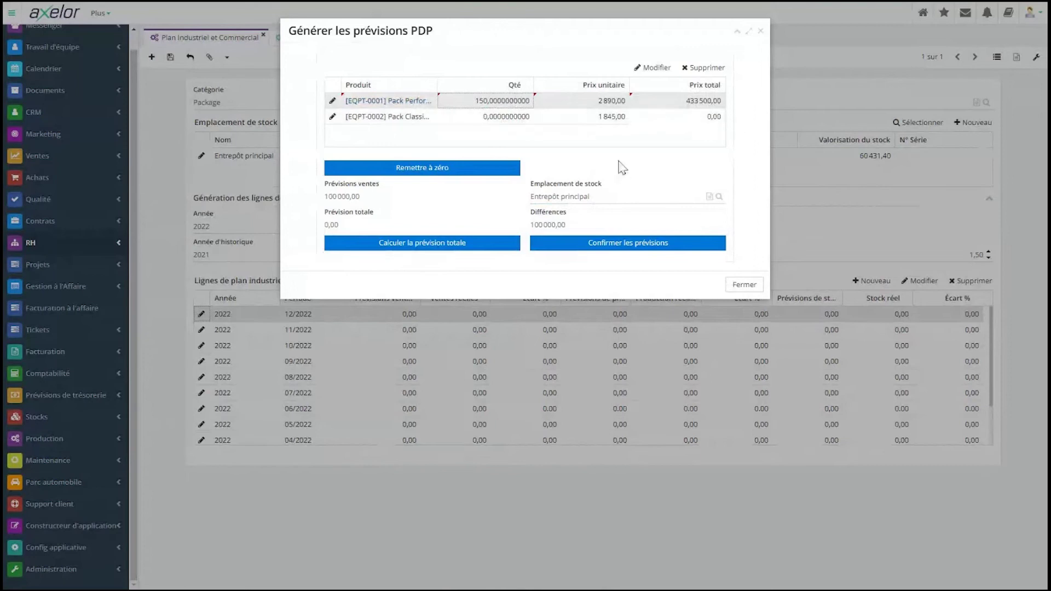
Enter a Prix total of 50000 for EQPT-0002 Pack Classique and calculate the total forecast against Prévisions ventes.
{"action": "left_click", "coordinate": [703, 118]}
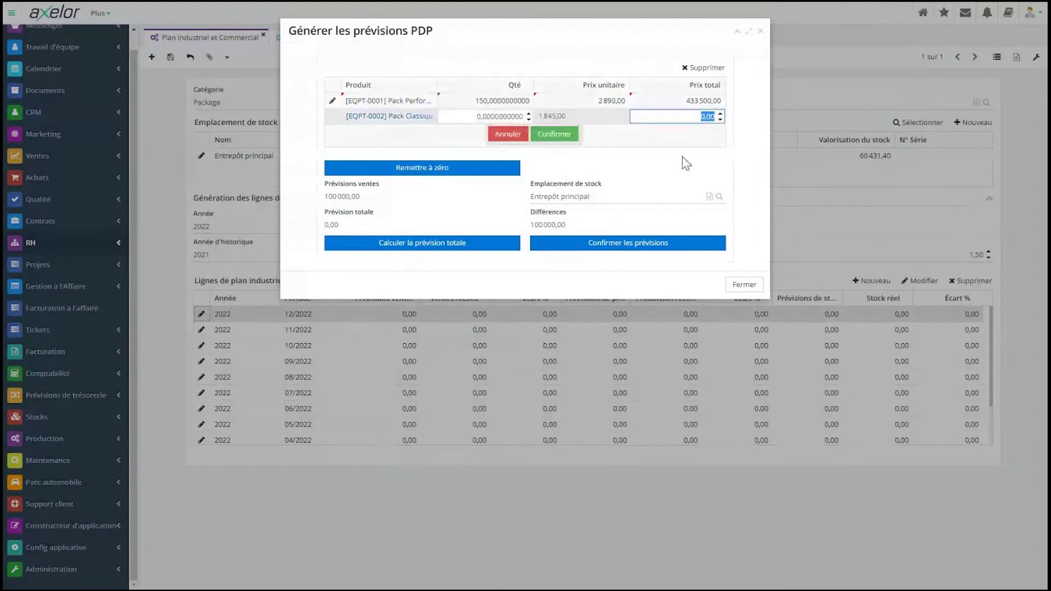
{"action": "type", "text": "50000"}
{"action": "left_click", "coordinate": [554, 137]}
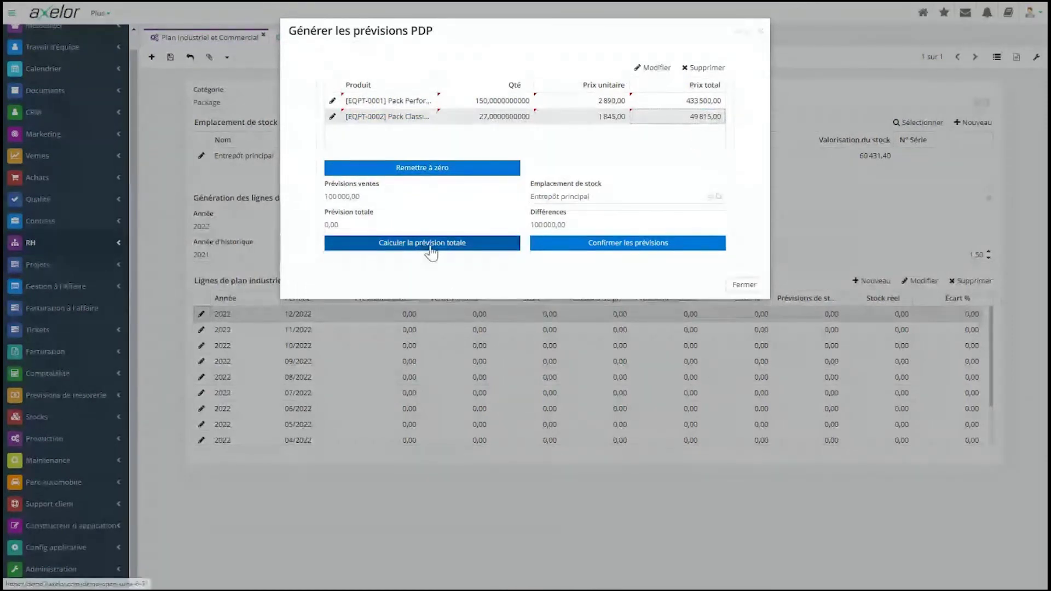
{"action": "left_click", "coordinate": [483, 251]}
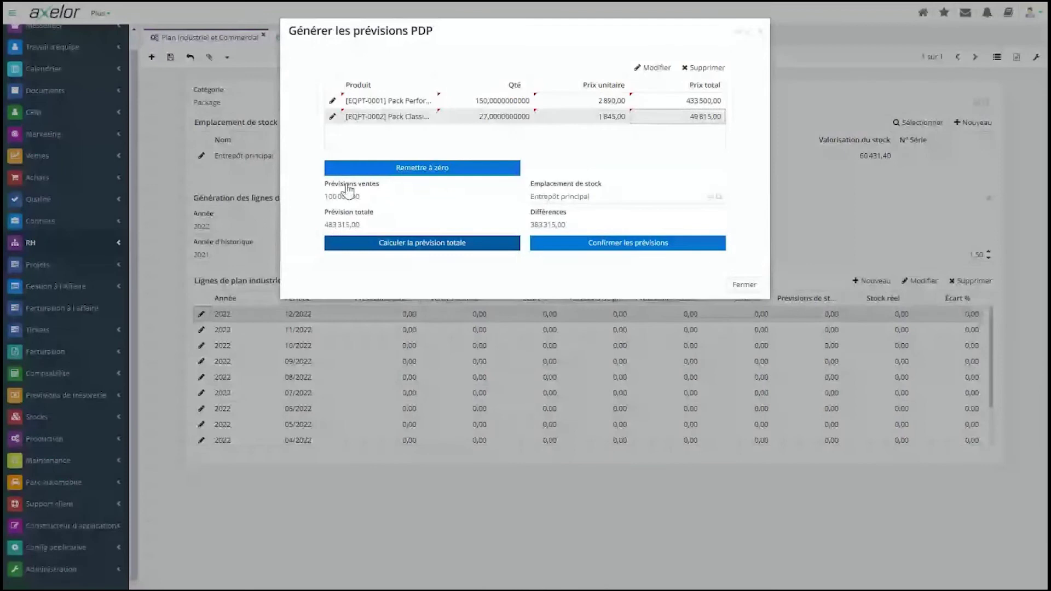
{"action": "left_click_drag", "start_coordinate": [385, 200], "coordinate": [320, 196]}
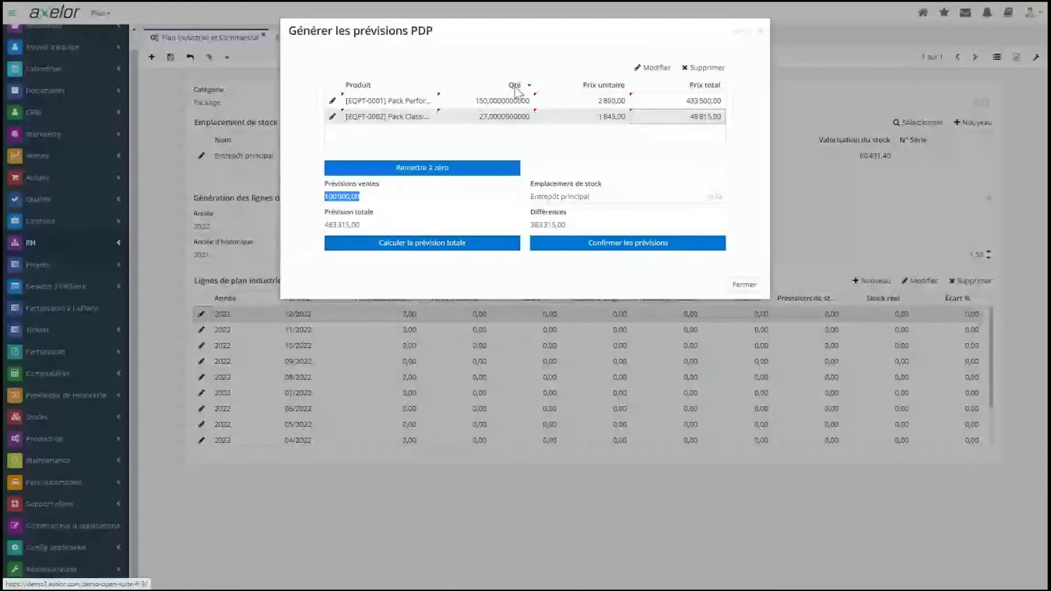
Close the PDP forecast generation without confirming it and discard the changes to the 12/2022 plan line.
{"action": "left_click", "coordinate": [745, 285]}
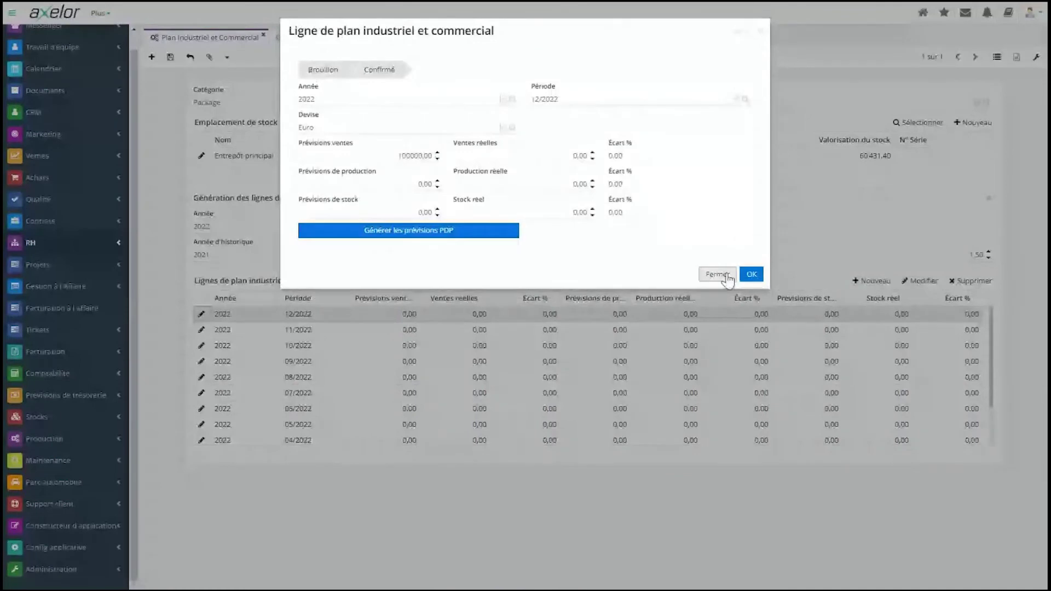
{"action": "left_click", "coordinate": [717, 274]}
{"action": "left_click", "coordinate": [638, 83]}
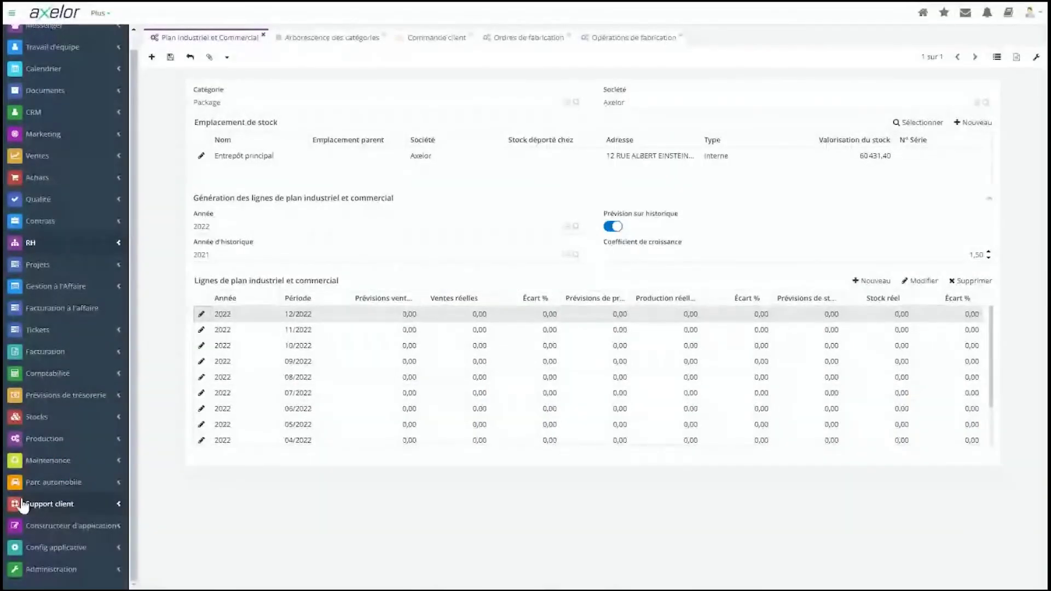
Open PDP M00001 from the Production module and review the proposal and forecast sales lines for EQPT-0002 Pack Classique.
{"action": "left_click", "coordinate": [73, 440]}
{"action": "left_click", "coordinate": [35, 378]}
{"action": "left_click", "coordinate": [89, 395]}
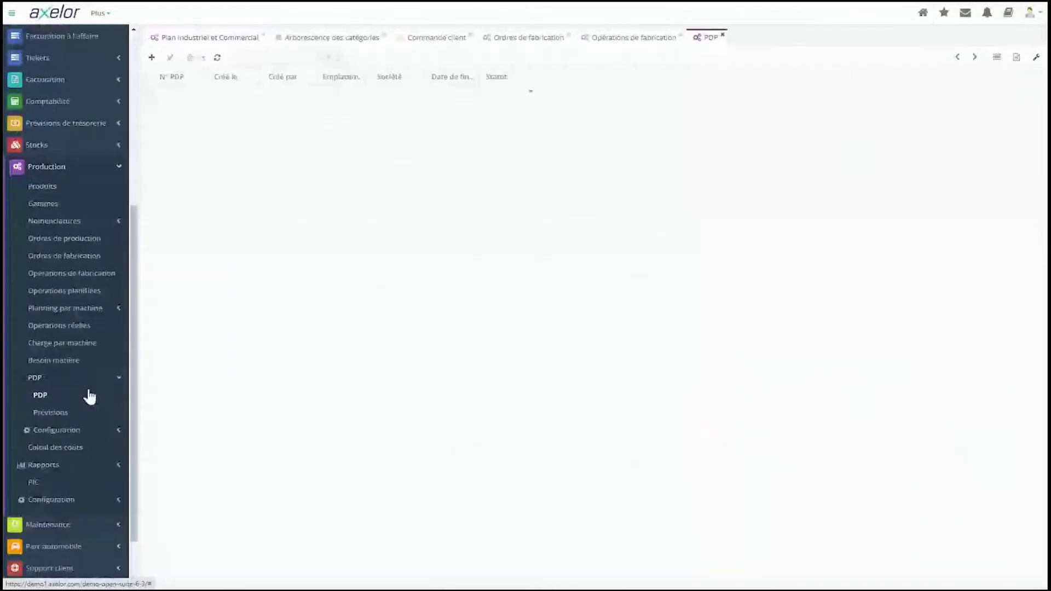
{"action": "double_click", "coordinate": [213, 105]}
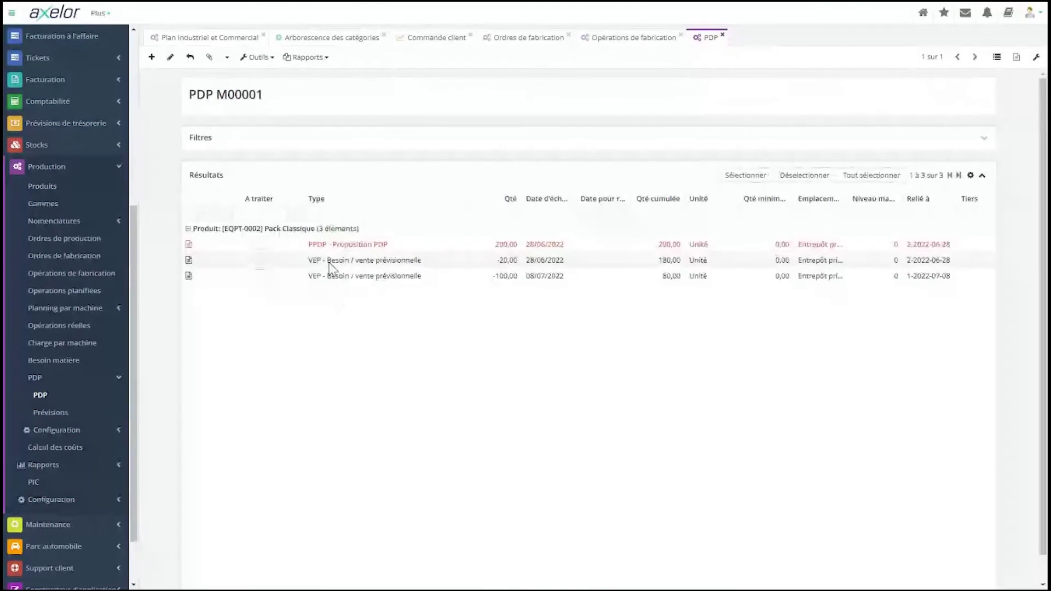
{"action": "left_click", "coordinate": [379, 279]}
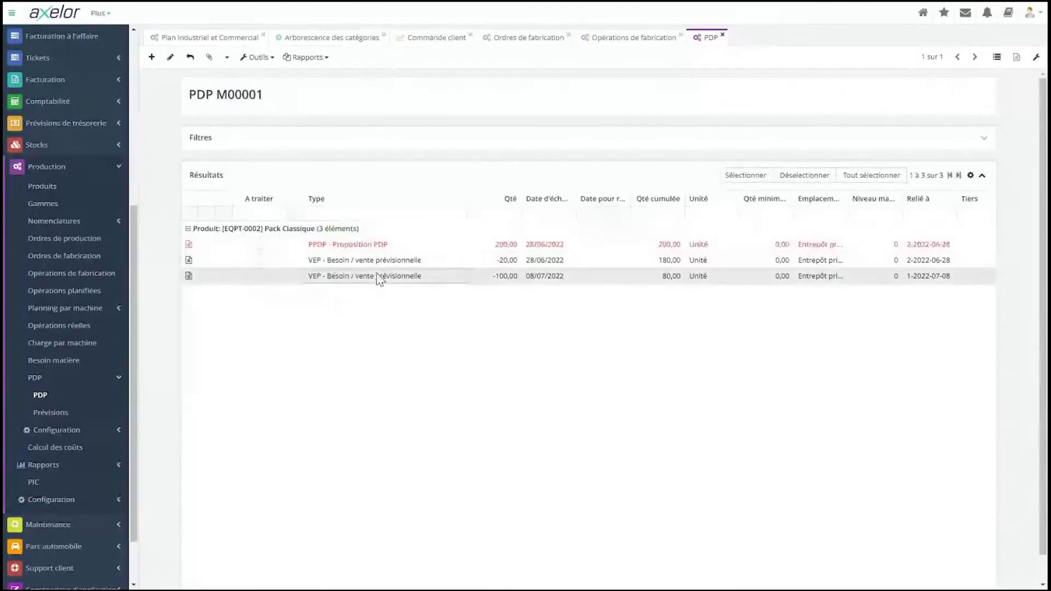
{"action": "left_click", "coordinate": [544, 261]}
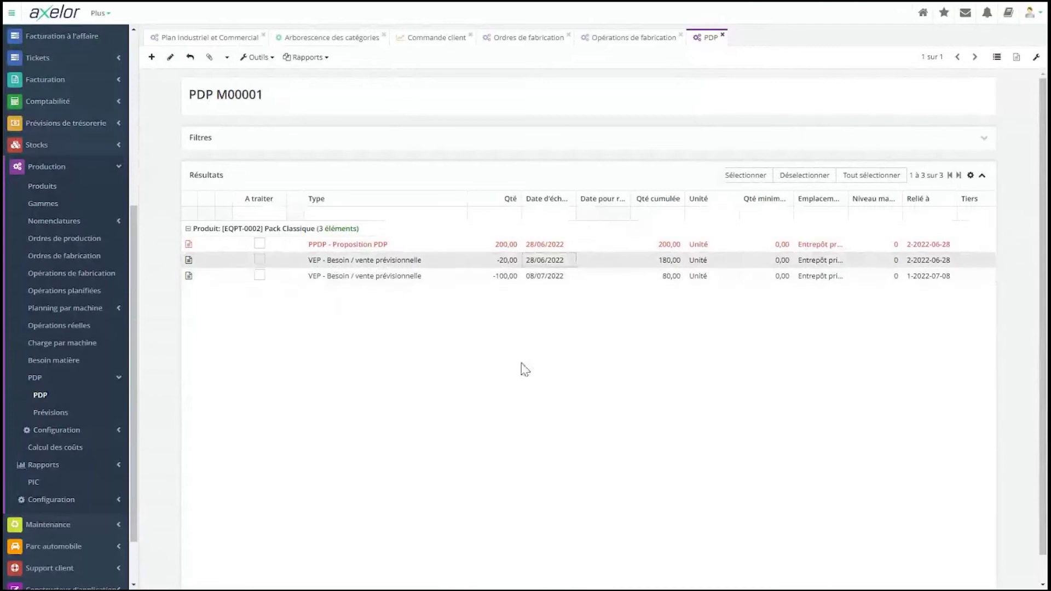
{"action": "left_click", "coordinate": [351, 248]}
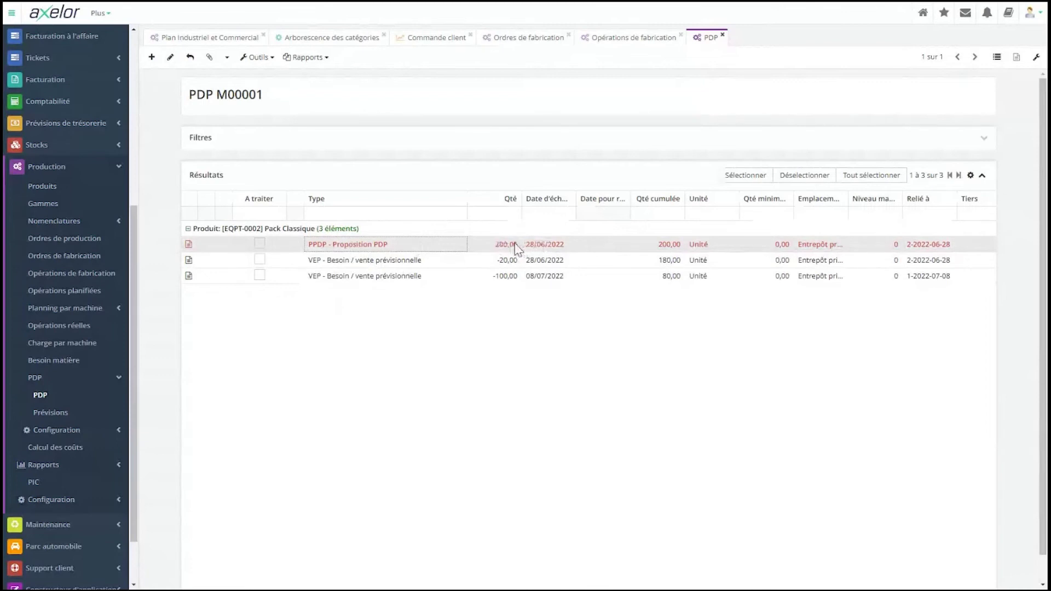
Undo the manual changes on PDP M00001, run its calculation, and review the recalculated PPDP proposals for Pack Classique.
{"action": "left_click", "coordinate": [254, 58]}
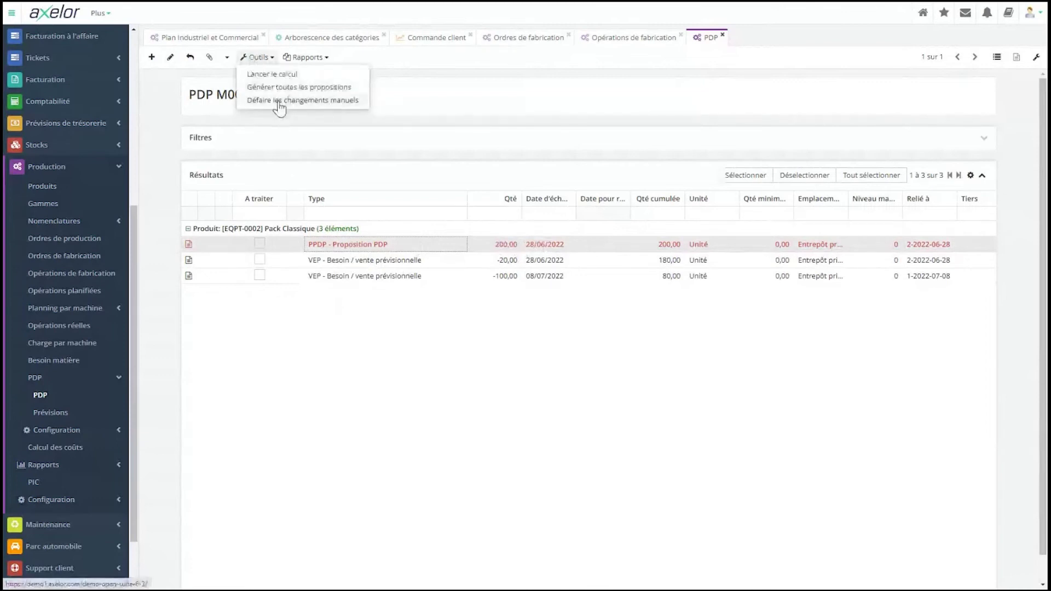
{"action": "left_click", "coordinate": [278, 100]}
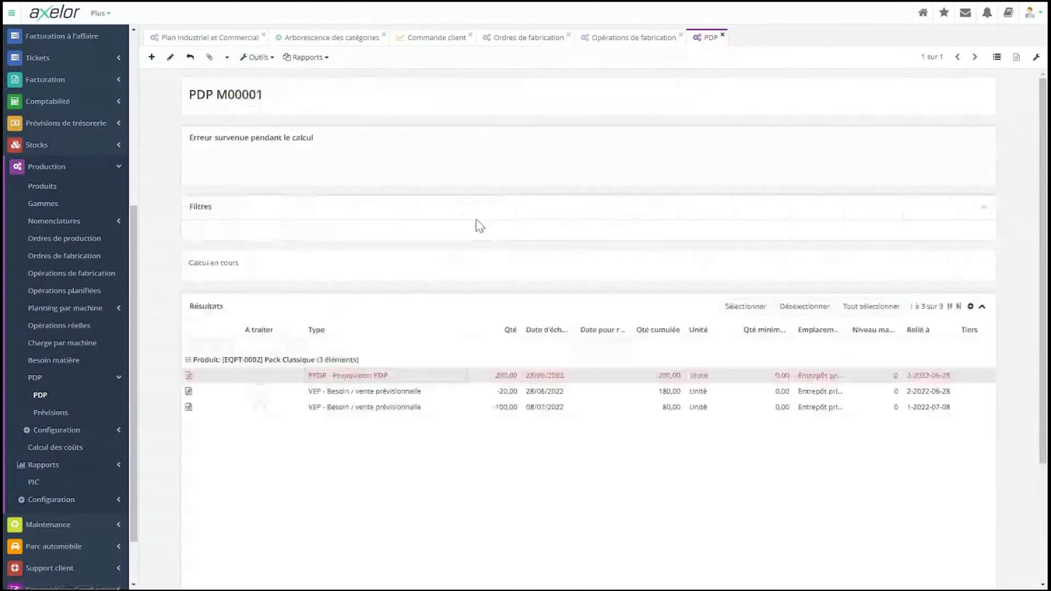
{"action": "left_click", "coordinate": [256, 58]}
{"action": "left_click", "coordinate": [271, 73]}
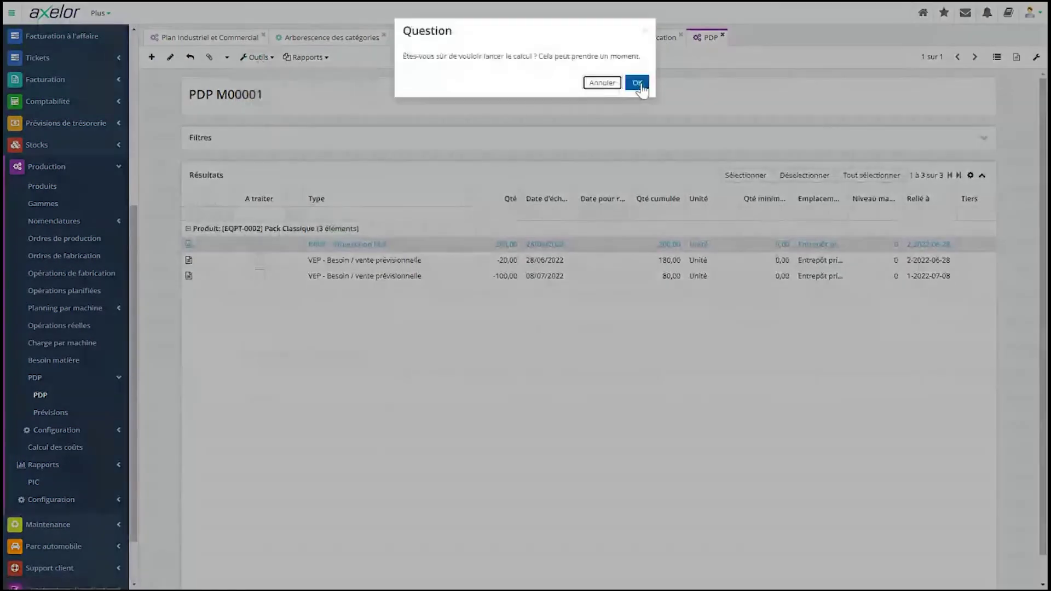
{"action": "left_click", "coordinate": [637, 83]}
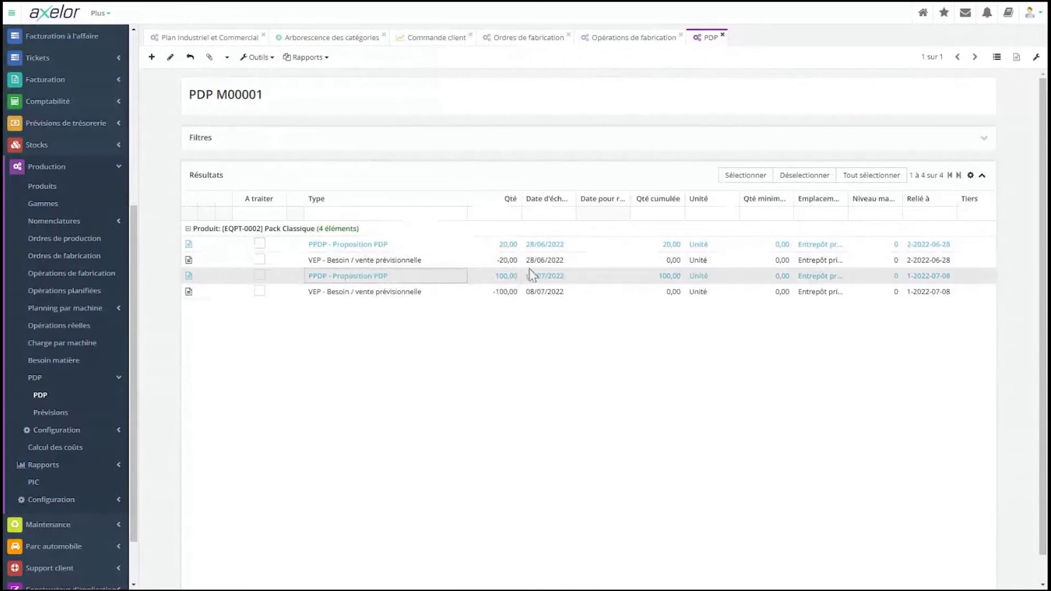
{"action": "left_click", "coordinate": [537, 249]}
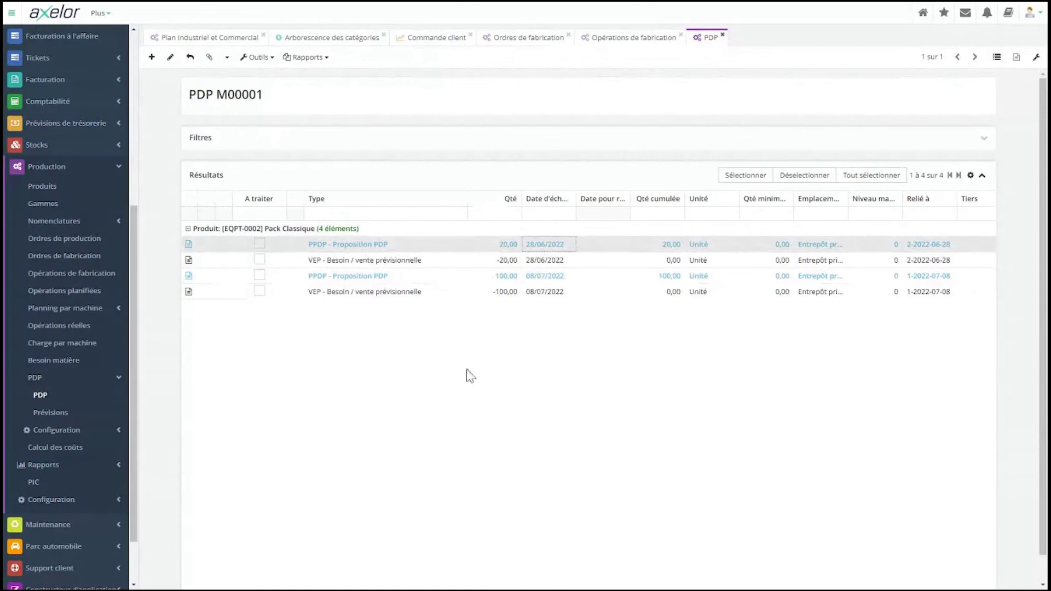
{"action": "left_click", "coordinate": [434, 278]}
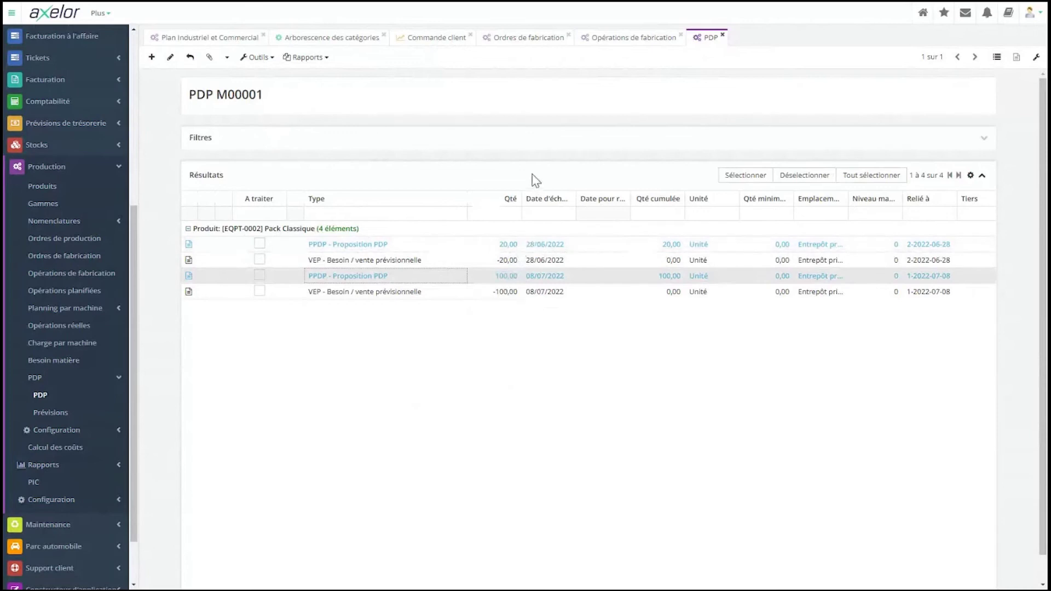
Edit the Pack Classique PPDP proposal due 28/06/2022, set its Qté to 200, and save the result line.
{"action": "left_click", "coordinate": [171, 64]}
{"action": "left_click", "coordinate": [375, 244]}
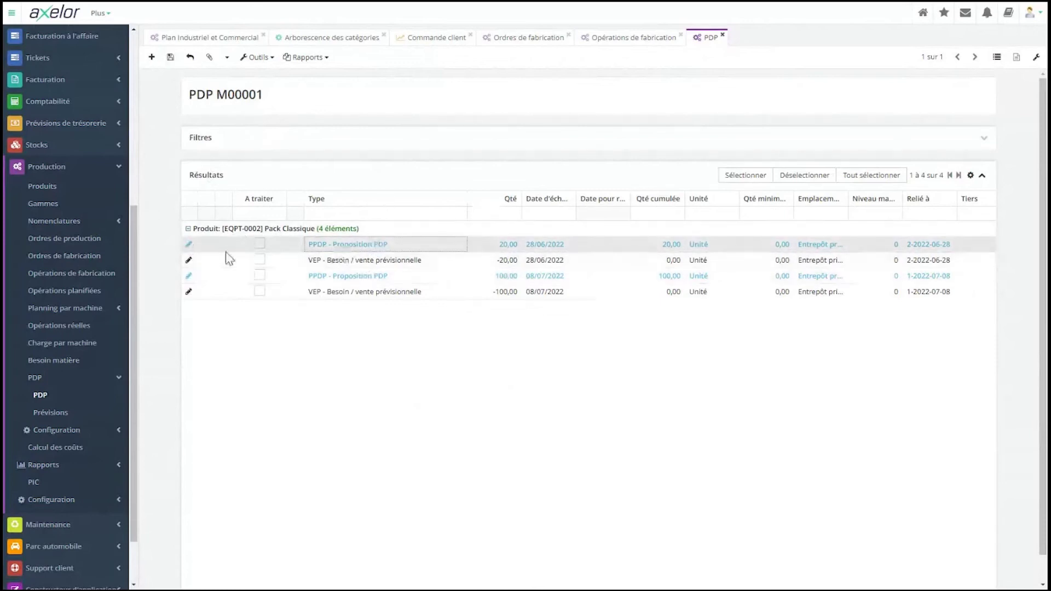
{"action": "left_click", "coordinate": [189, 245]}
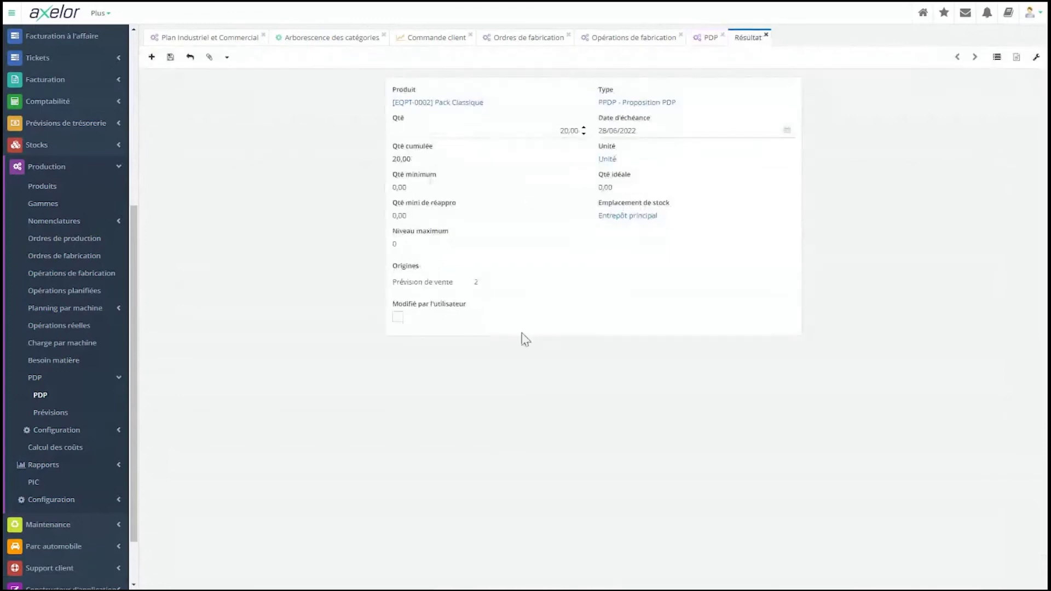
{"action": "left_click", "coordinate": [544, 129]}
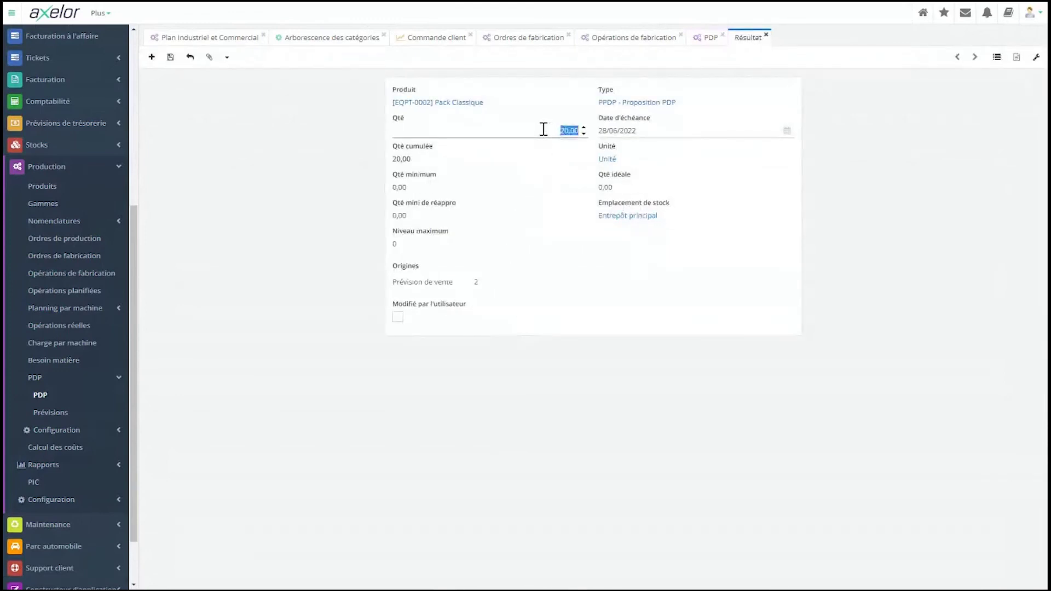
{"action": "type", "text": "200"}
{"action": "left_click", "coordinate": [311, 239]}
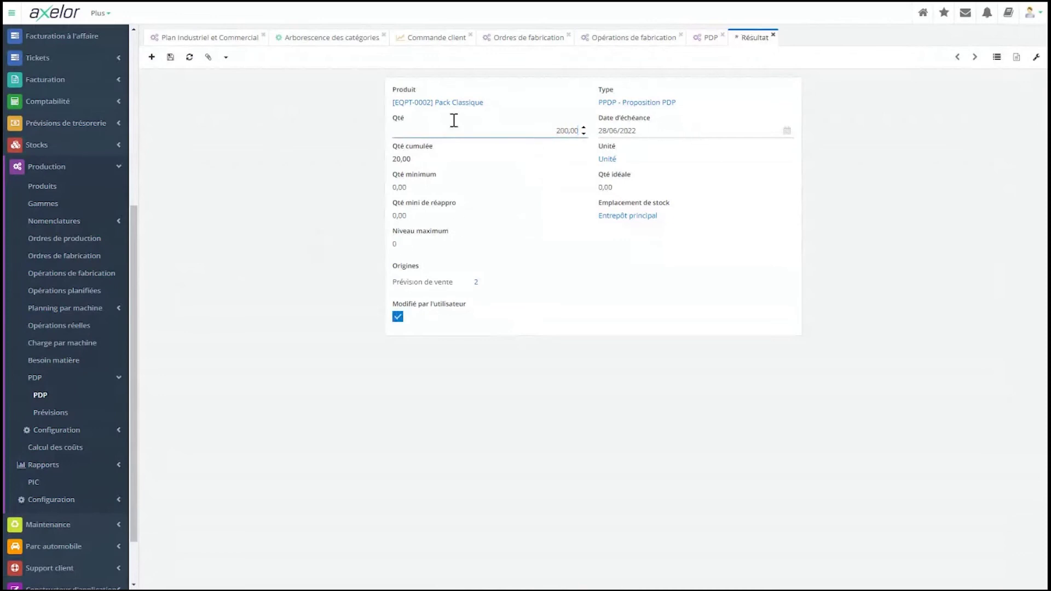
{"action": "left_click", "coordinate": [170, 57]}
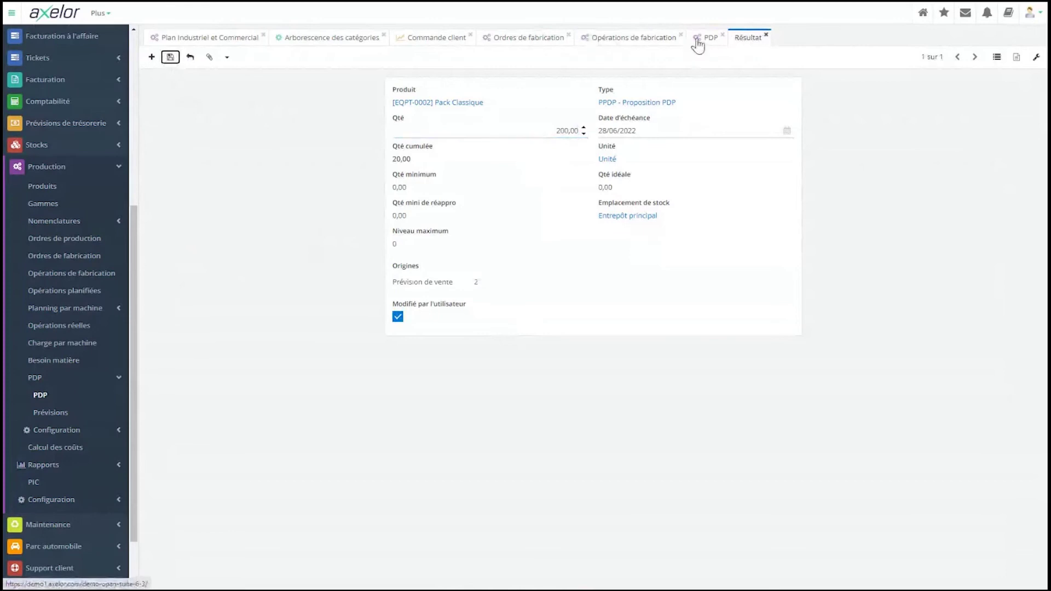
Return to PDP M00001 and run the calculation again with the modified proposal.
{"action": "left_click", "coordinate": [702, 38]}
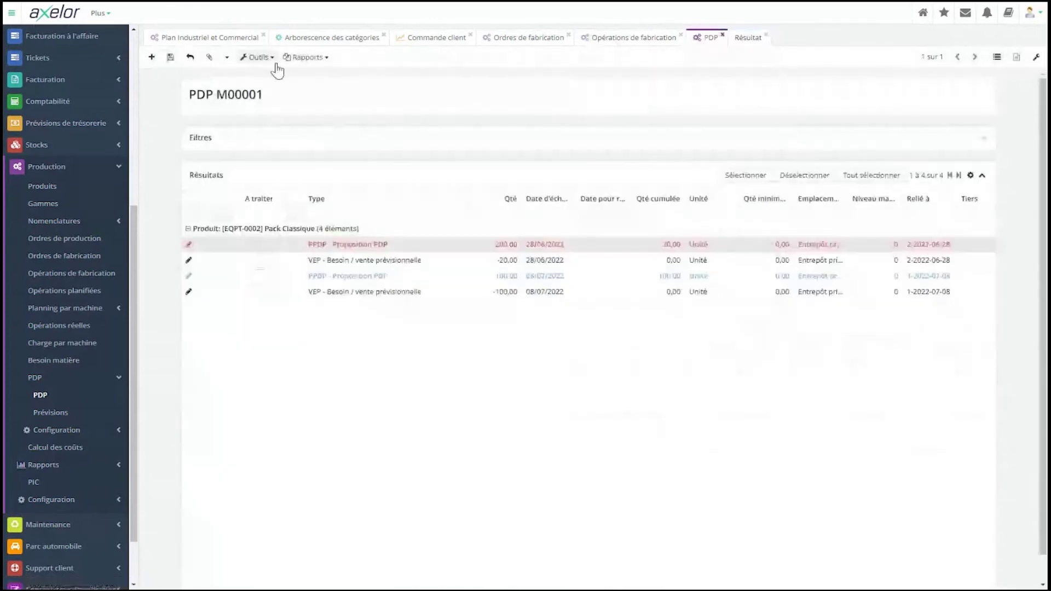
{"action": "left_click", "coordinate": [276, 61]}
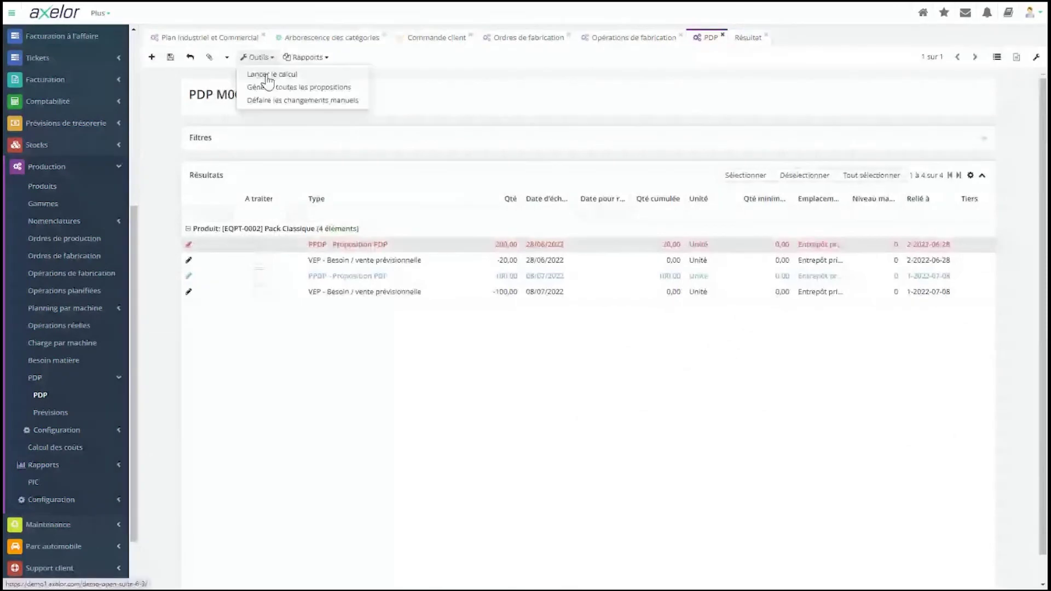
{"action": "left_click", "coordinate": [268, 74]}
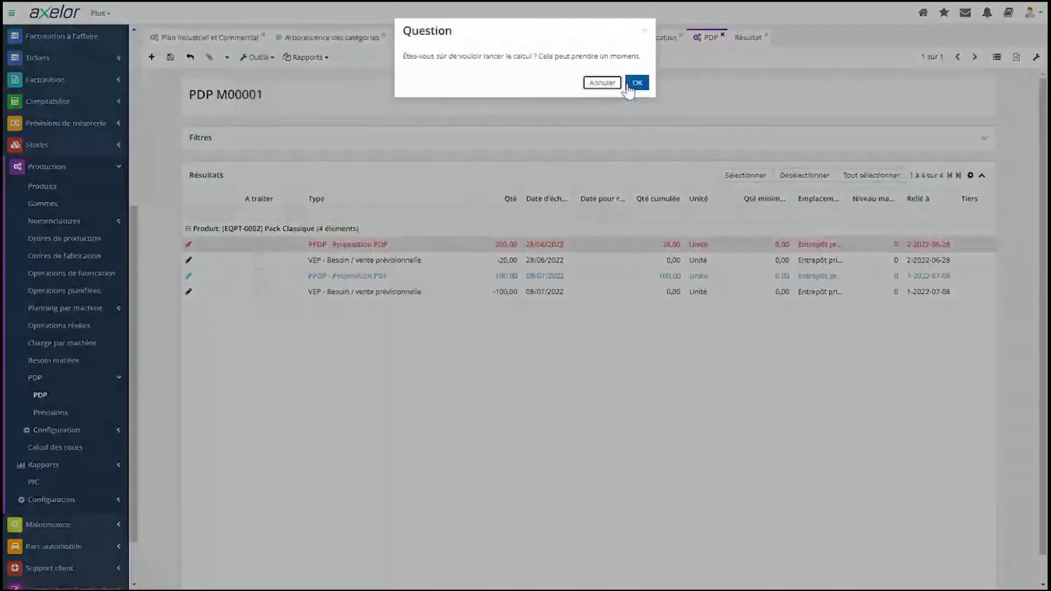
{"action": "left_click", "coordinate": [636, 83]}
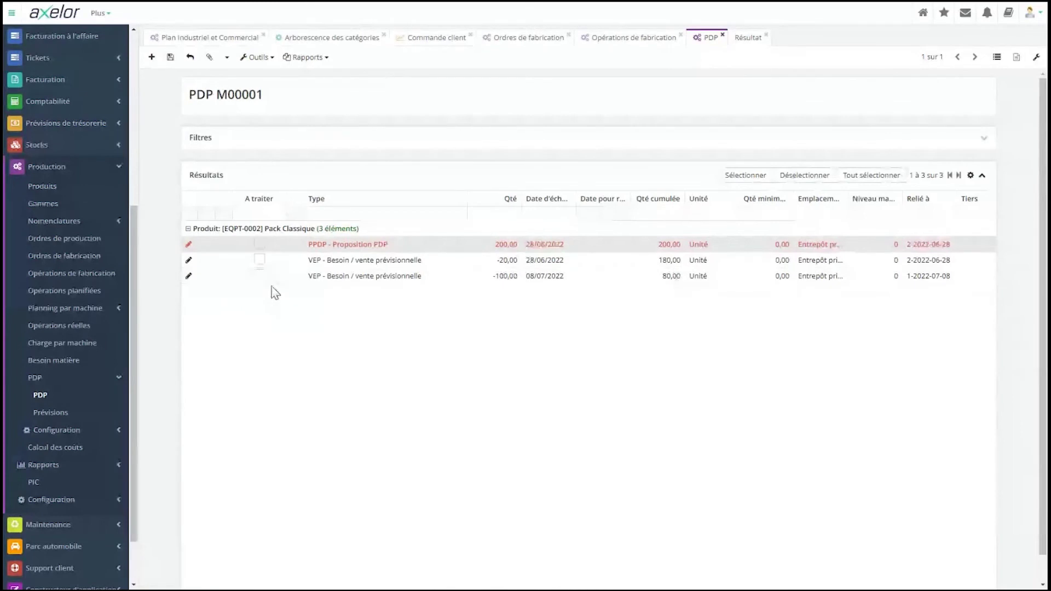
Open the CBN M00003 record from the Stocks module.
{"action": "left_click", "coordinate": [53, 146]}
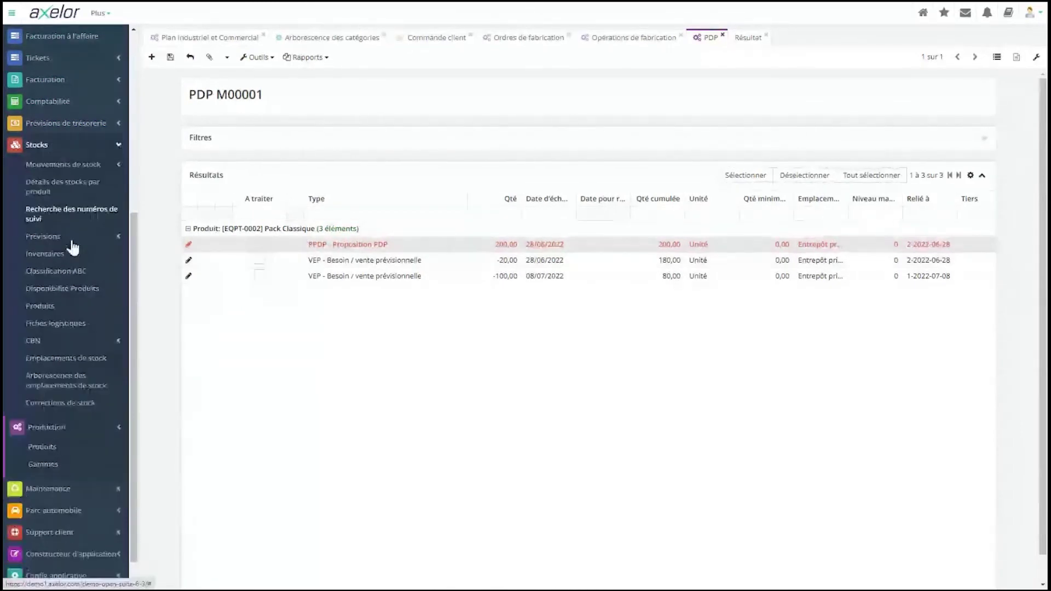
{"action": "left_click", "coordinate": [48, 345]}
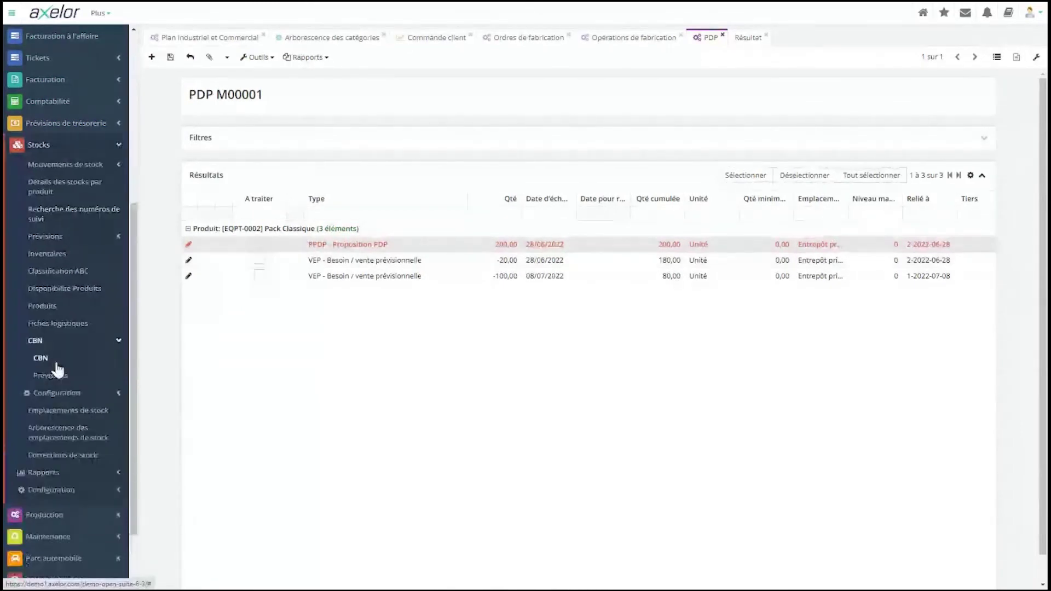
{"action": "left_click", "coordinate": [40, 358]}
{"action": "double_click", "coordinate": [251, 110]}
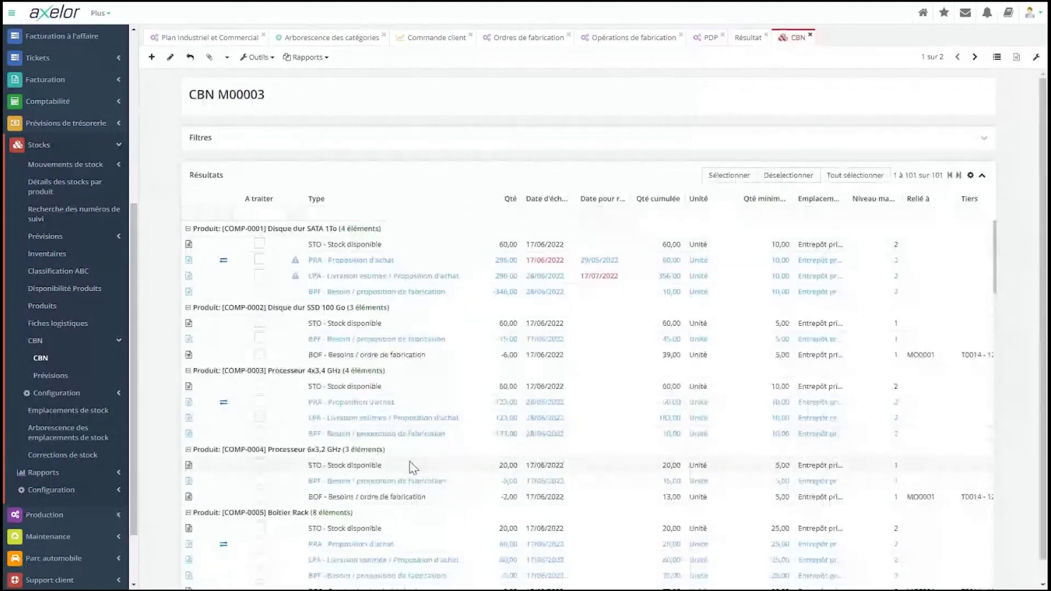
Examine the CBN M00003 results by product, from the components down to the needs and proposals for the EQPT equipment.
{"action": "scroll", "coordinate": [413, 467], "scroll_direction": "down", "scroll_amount": 2}
{"action": "scroll", "coordinate": [411, 466], "scroll_direction": "down", "scroll_amount": 2}
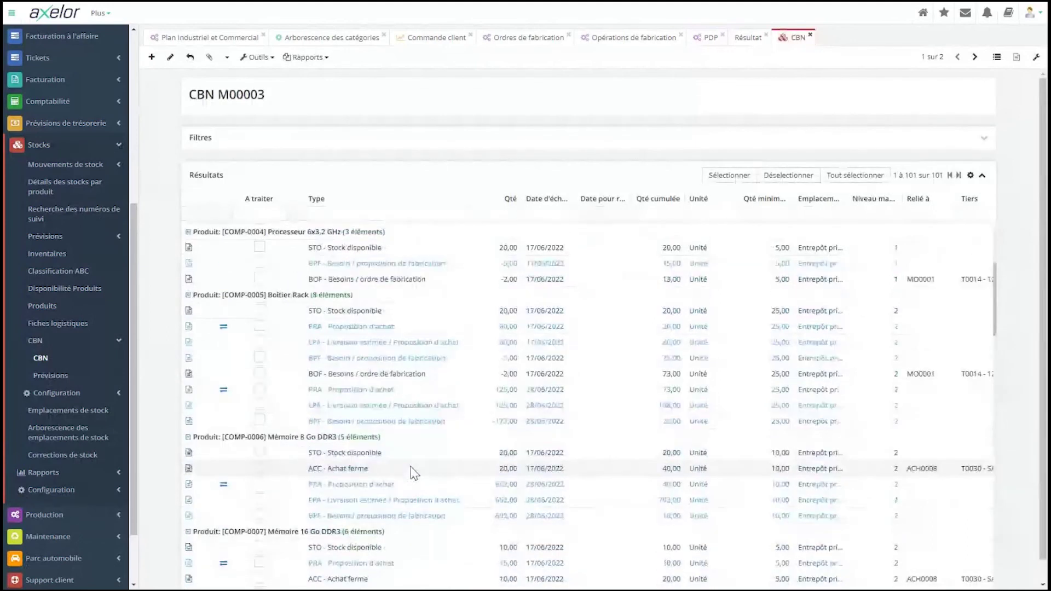
{"action": "scroll", "coordinate": [411, 467], "scroll_direction": "down", "scroll_amount": 1}
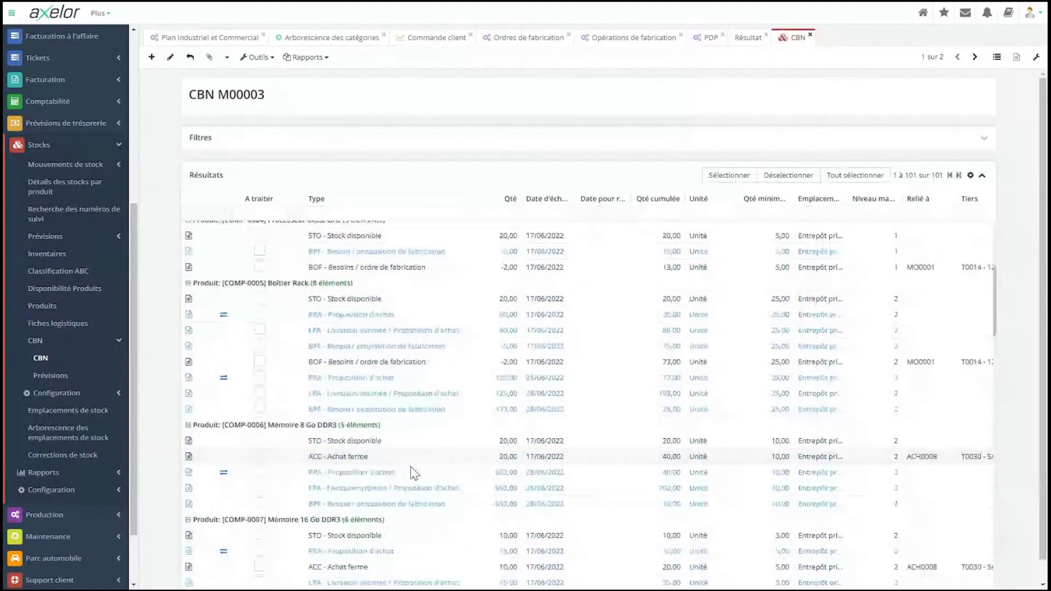
{"action": "scroll", "coordinate": [410, 466], "scroll_direction": "down", "scroll_amount": 5}
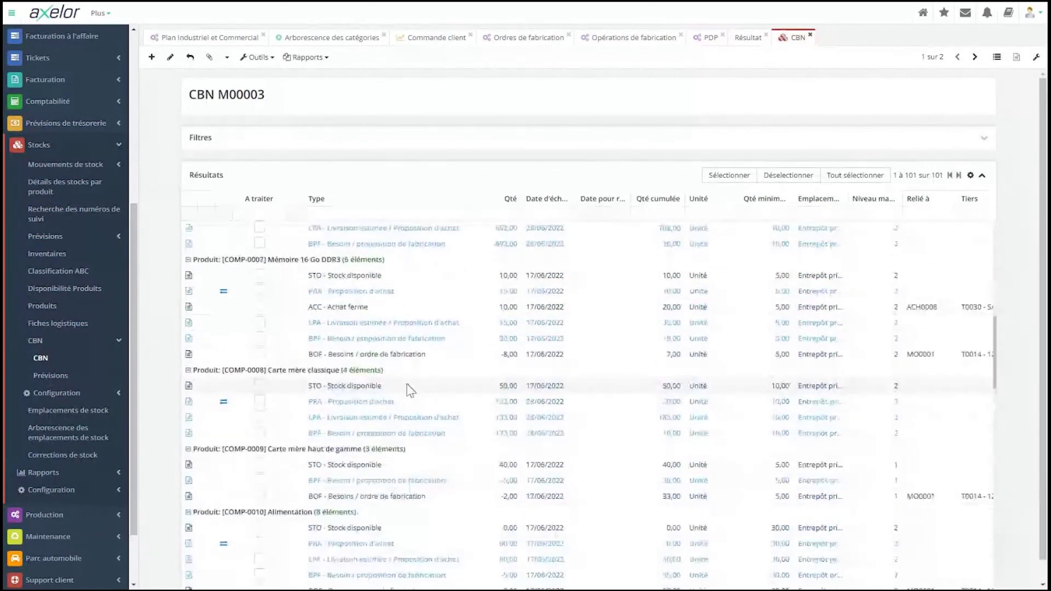
{"action": "scroll", "coordinate": [377, 396], "scroll_direction": "up", "scroll_amount": 2}
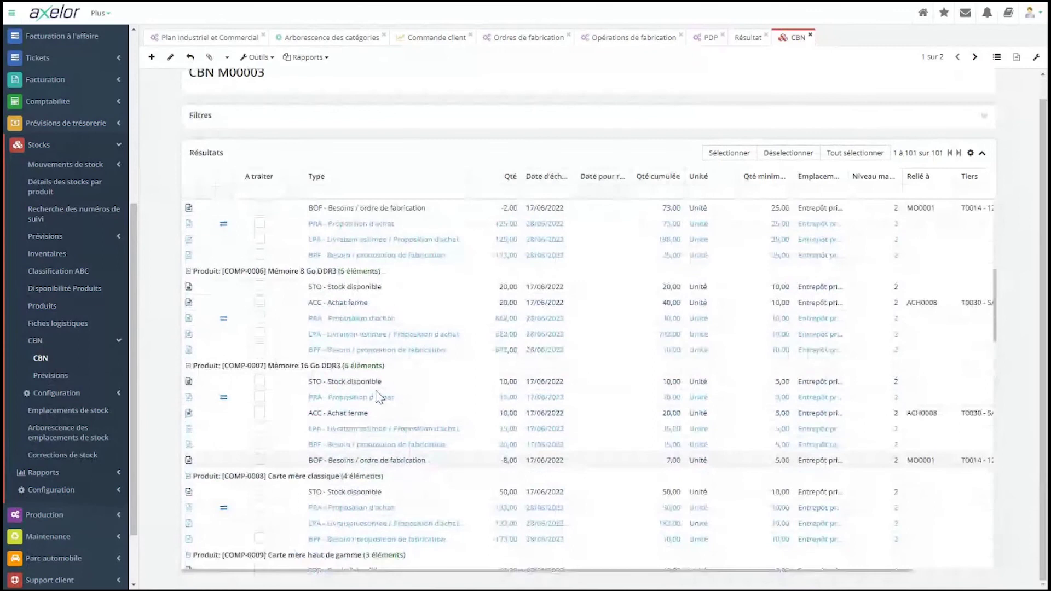
{"action": "scroll", "coordinate": [377, 437], "scroll_direction": "down", "scroll_amount": 1}
{"action": "scroll", "coordinate": [377, 438], "scroll_direction": "down", "scroll_amount": 10}
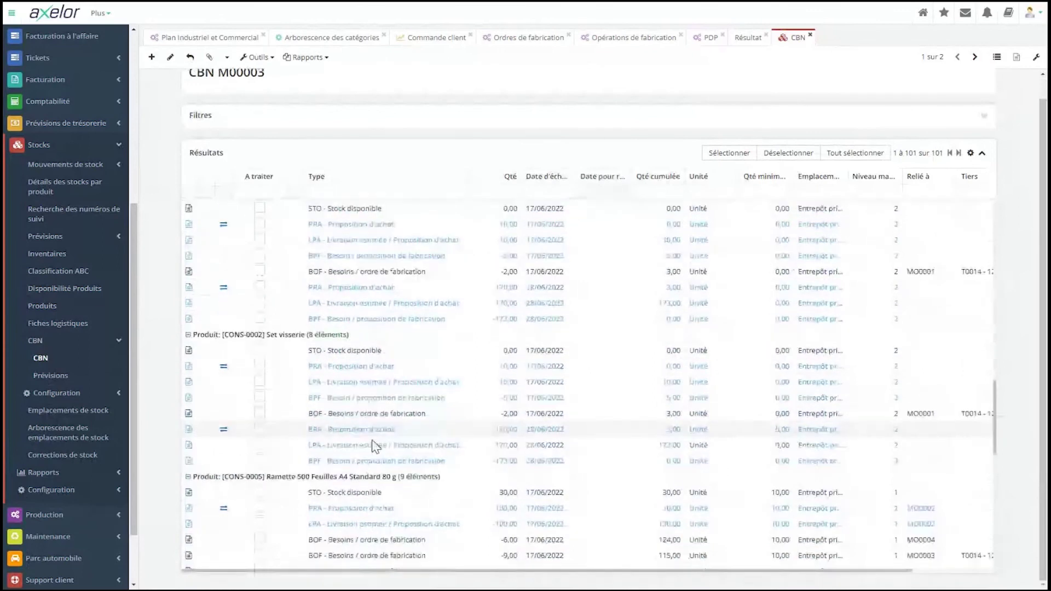
{"action": "scroll", "coordinate": [375, 447], "scroll_direction": "down", "scroll_amount": 8}
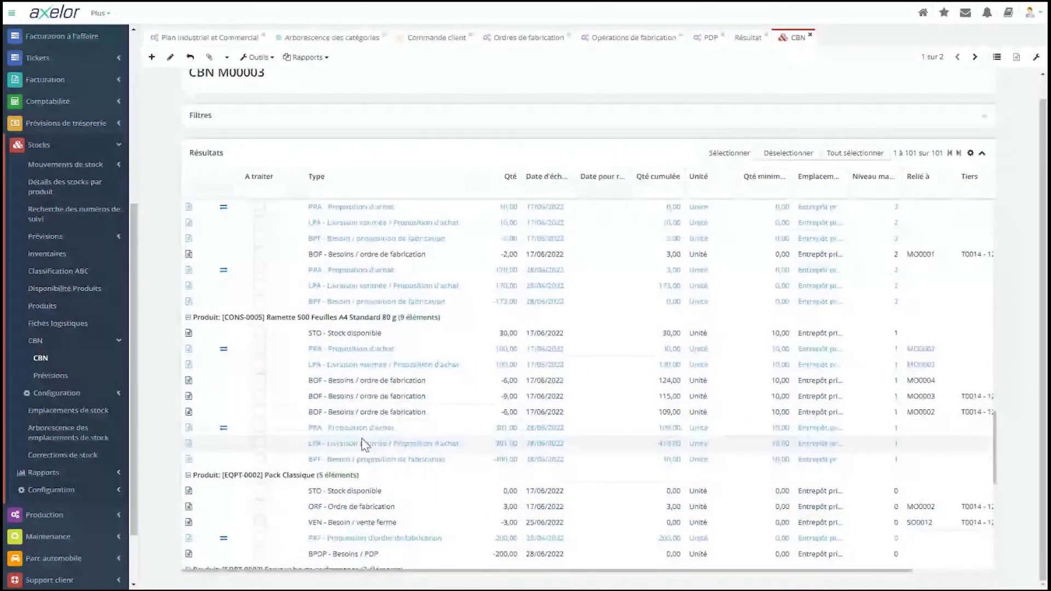
{"action": "scroll", "coordinate": [364, 444], "scroll_direction": "down", "scroll_amount": 16}
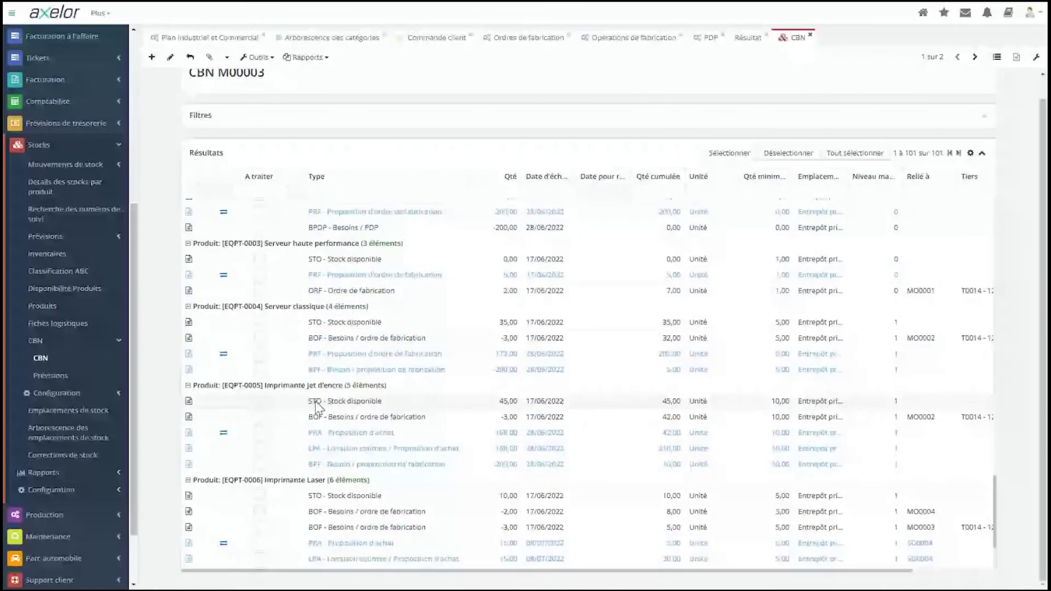
{"action": "scroll", "coordinate": [342, 355], "scroll_direction": "up", "scroll_amount": 13}
{"action": "scroll", "coordinate": [526, 342], "scroll_direction": "down", "scroll_amount": 8}
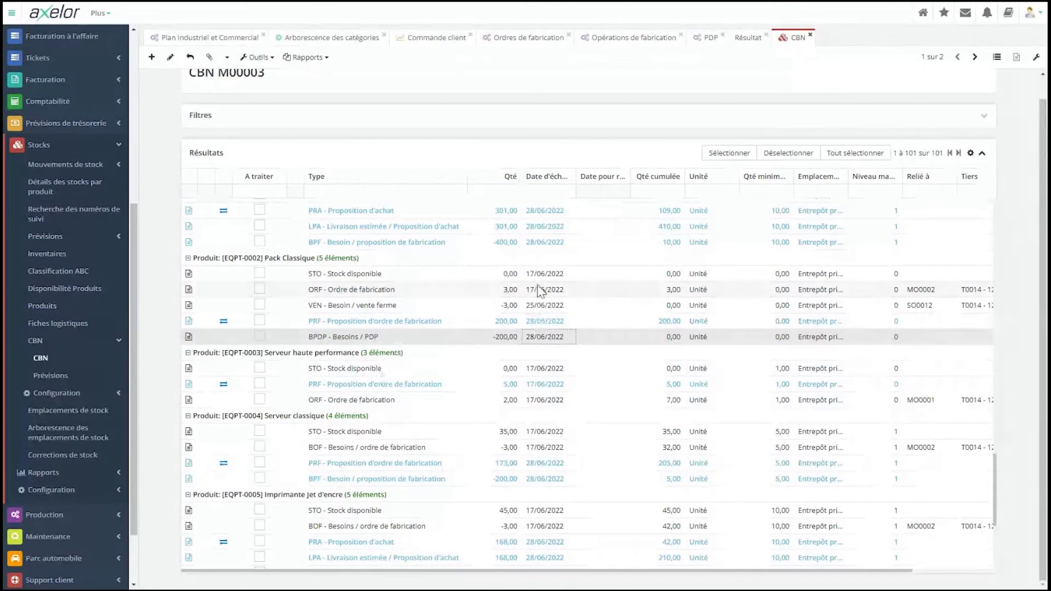
Compare the PRF manufacturing order proposal for EQPT-0002 Pack Classique with its PDP need and the related component lines.
{"action": "left_click", "coordinate": [404, 321]}
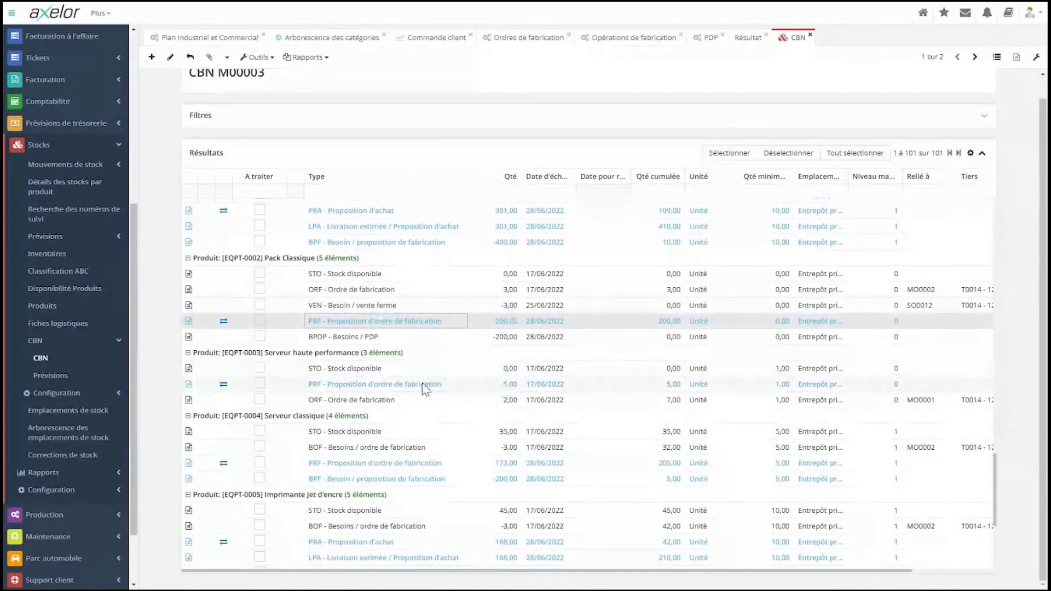
{"action": "scroll", "coordinate": [631, 471], "scroll_direction": "up", "scroll_amount": 3}
{"action": "scroll", "coordinate": [632, 471], "scroll_direction": "up", "scroll_amount": 10}
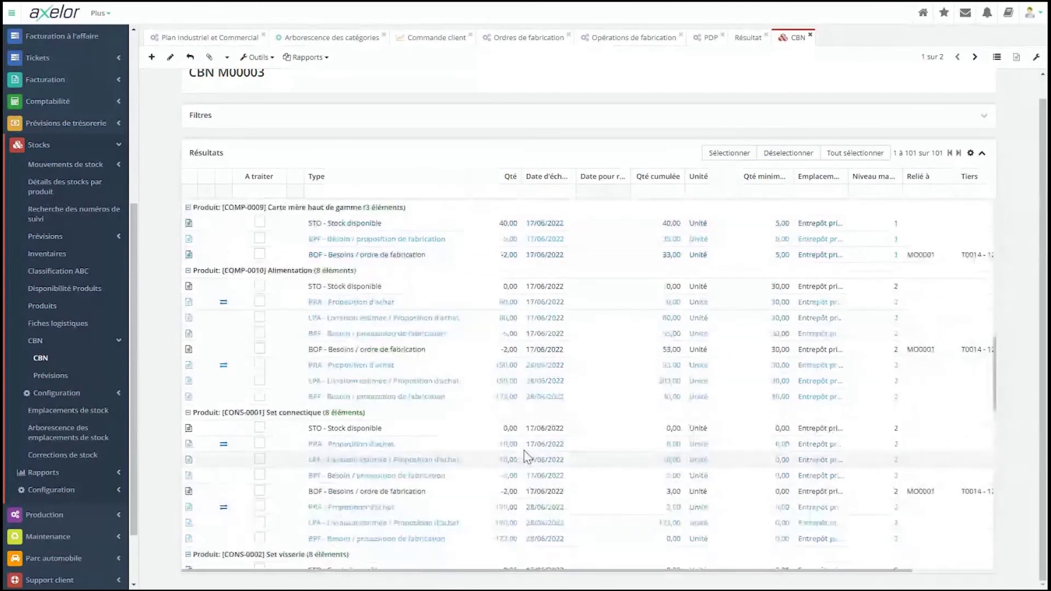
{"action": "scroll", "coordinate": [411, 445], "scroll_direction": "down", "scroll_amount": 10}
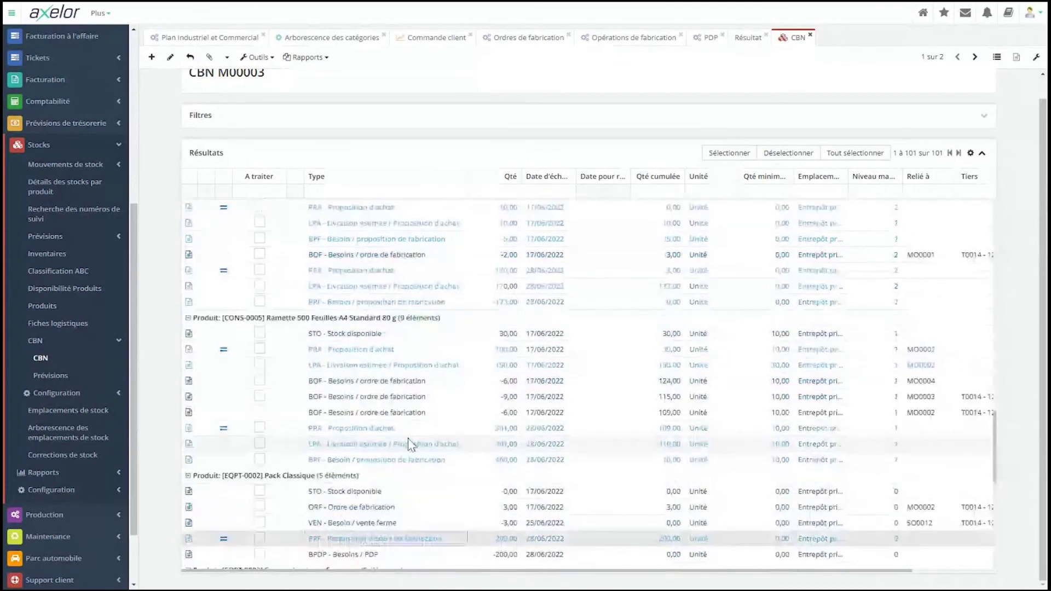
{"action": "scroll", "coordinate": [410, 445], "scroll_direction": "down", "scroll_amount": 2}
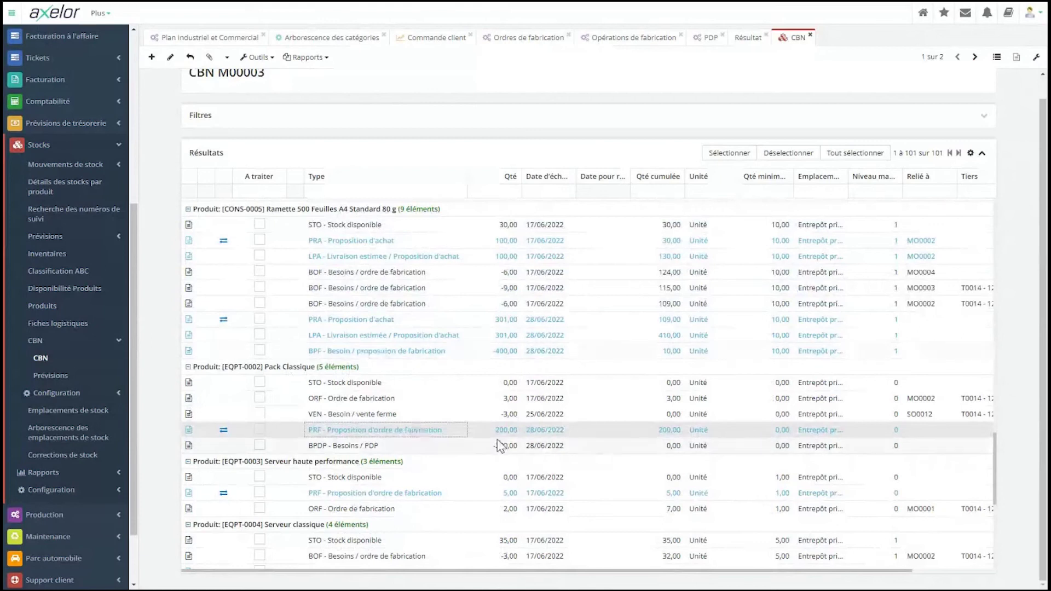
Examine the CBN M00003 lines for the components and consumables listed above EQPT-0002, including CONS-0005, COMP-0008 and COMP-0007.
{"action": "scroll", "coordinate": [429, 445], "scroll_direction": "up", "scroll_amount": 1}
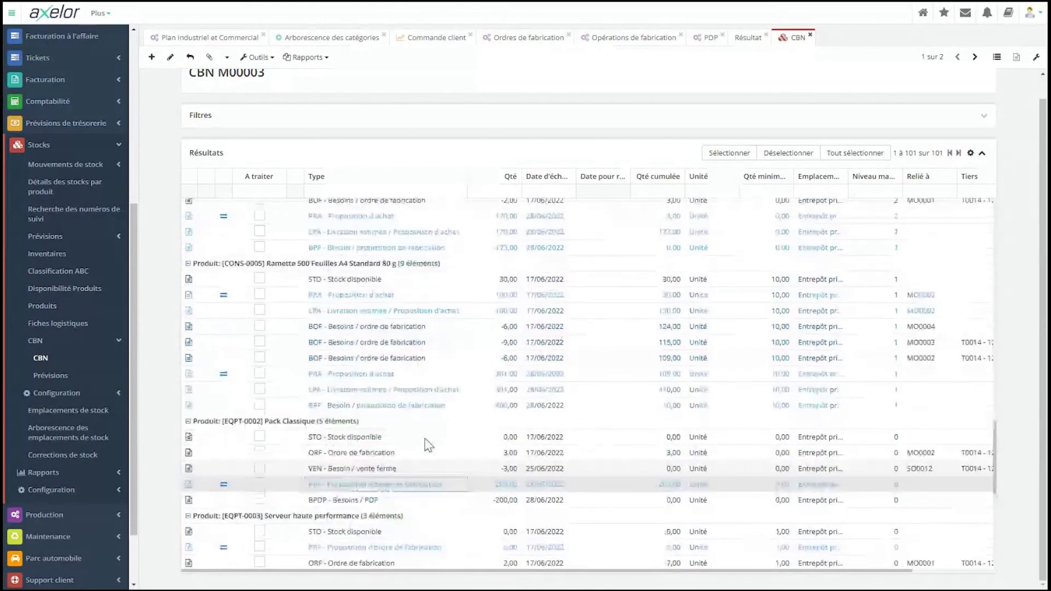
{"action": "scroll", "coordinate": [428, 445], "scroll_direction": "up", "scroll_amount": 1}
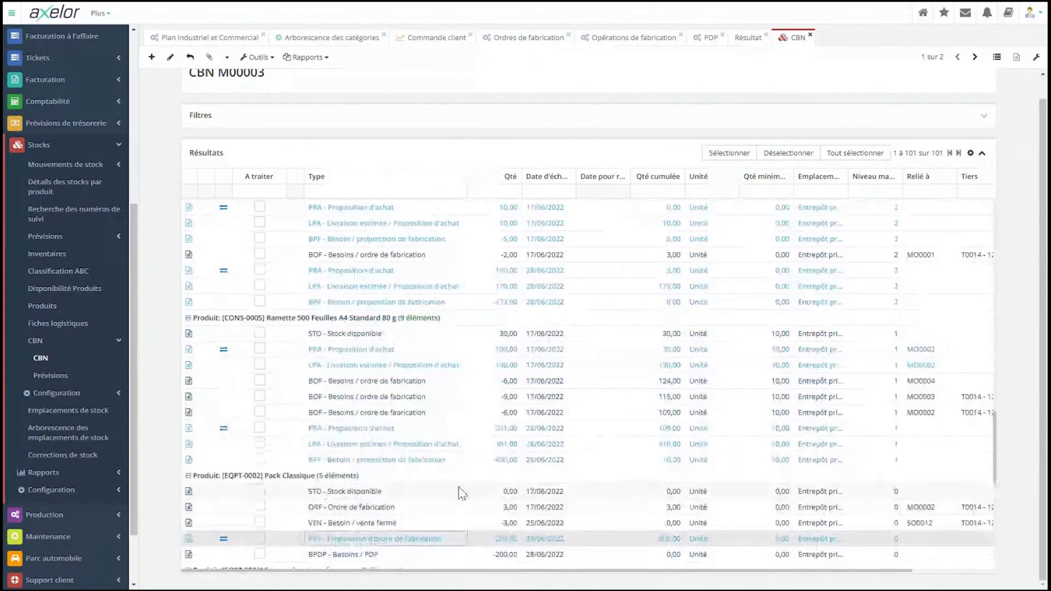
{"action": "scroll", "coordinate": [427, 465], "scroll_direction": "up", "scroll_amount": 5}
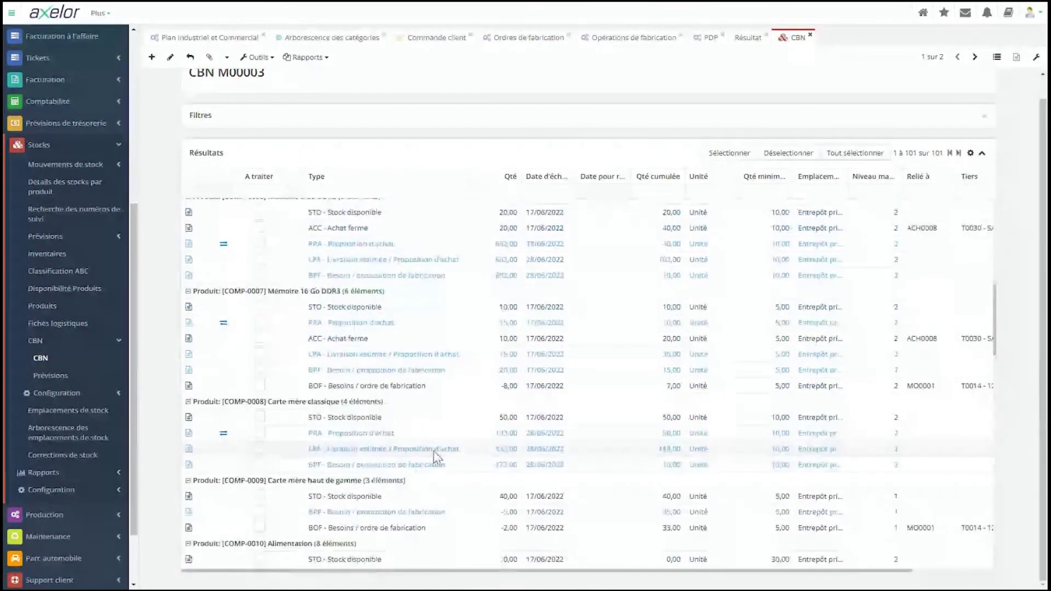
{"action": "scroll", "coordinate": [432, 427], "scroll_direction": "up", "scroll_amount": 6}
{"action": "scroll", "coordinate": [429, 379], "scroll_direction": "up", "scroll_amount": 1}
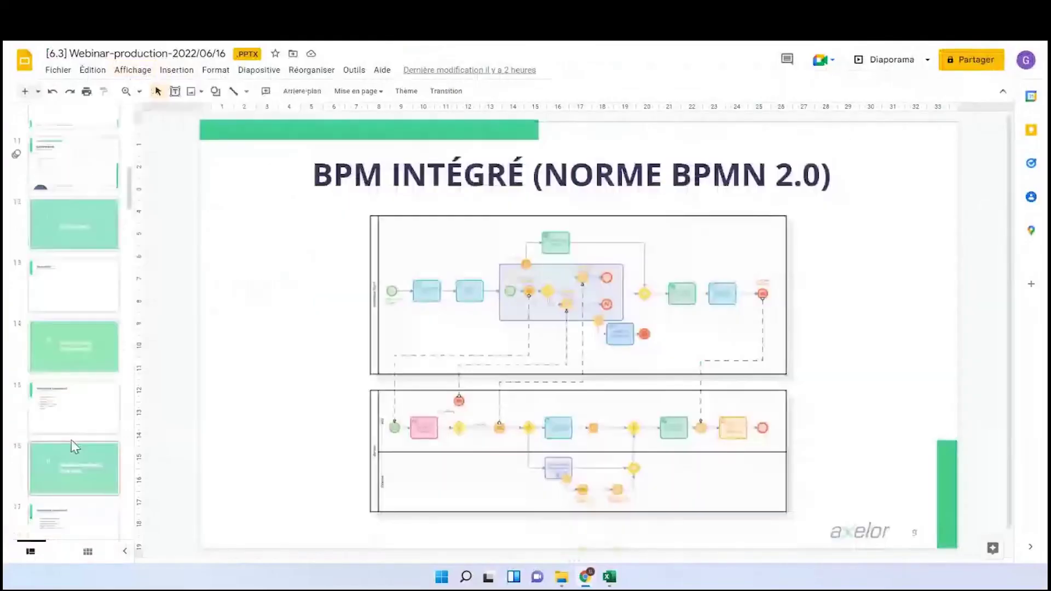
In the Google Slides presentation Webinar-production-2022/06/16, find and display slide 24, the overview of the product configurator.
{"action": "scroll", "coordinate": [71, 440], "scroll_direction": "down", "scroll_amount": 3}
{"action": "scroll", "coordinate": [70, 455], "scroll_direction": "down", "scroll_amount": 3}
{"action": "scroll", "coordinate": [73, 460], "scroll_direction": "up", "scroll_amount": 3}
{"action": "scroll", "coordinate": [80, 477], "scroll_direction": "down", "scroll_amount": 3}
{"action": "scroll", "coordinate": [82, 479], "scroll_direction": "up", "scroll_amount": 2}
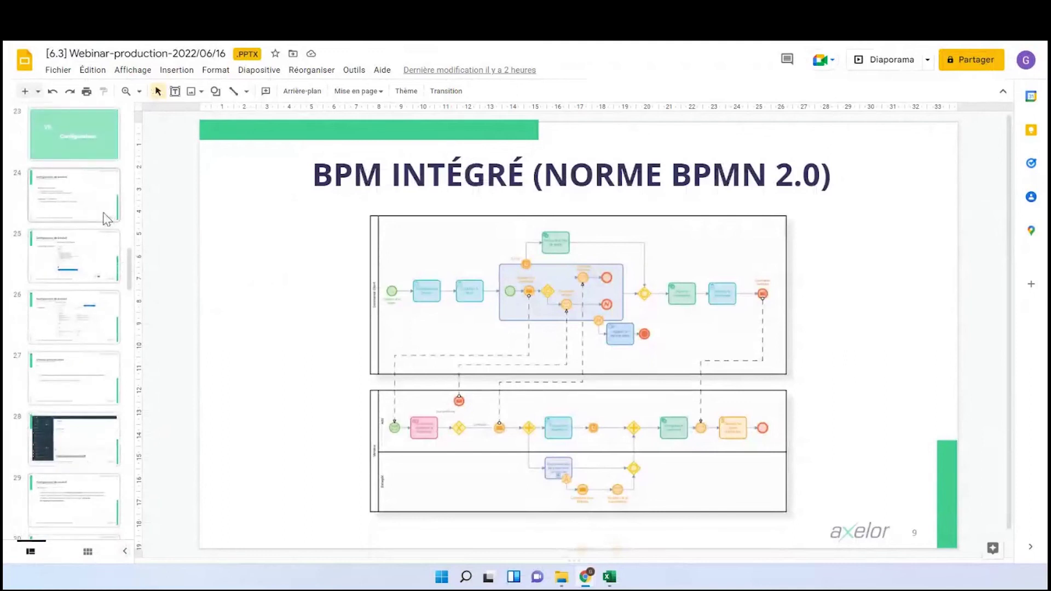
{"action": "left_click", "coordinate": [94, 213]}
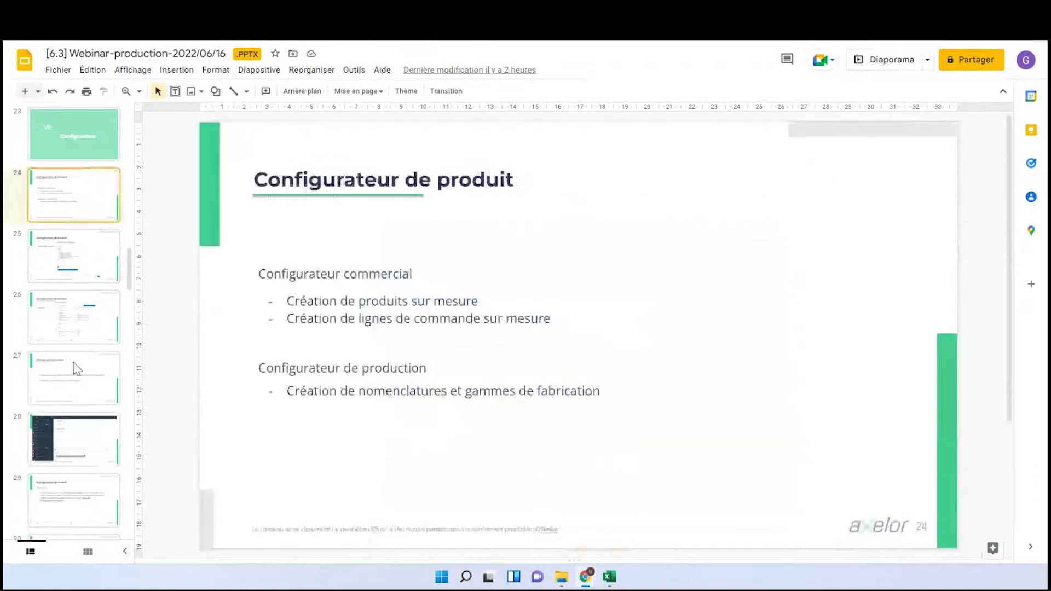
View the configurator's user form on slide 26 and the Studio screen on slide 28, and return to slide 26.
{"action": "left_click", "coordinate": [84, 319]}
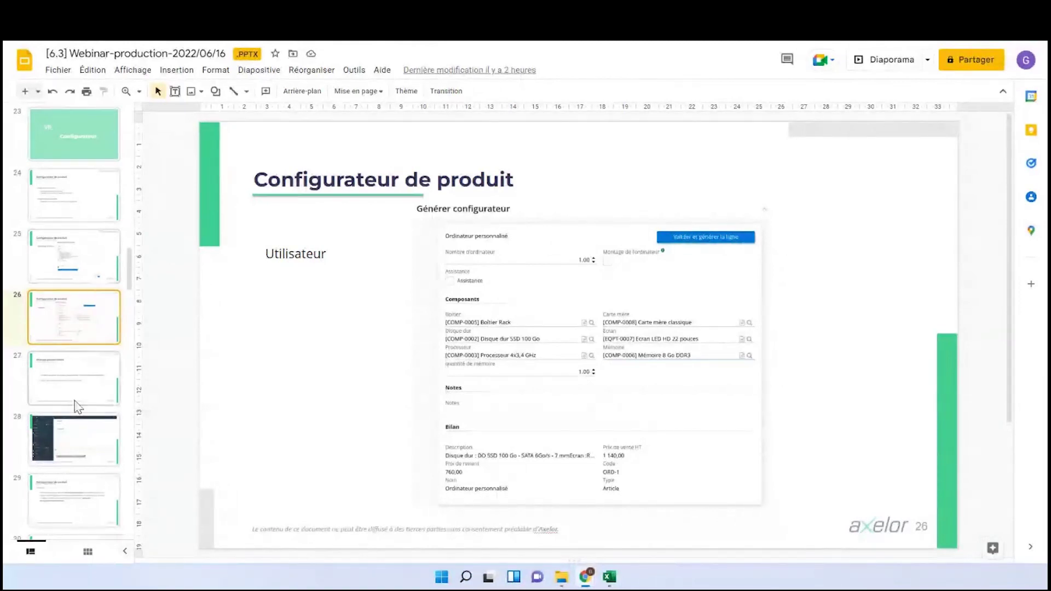
{"action": "left_click", "coordinate": [79, 429]}
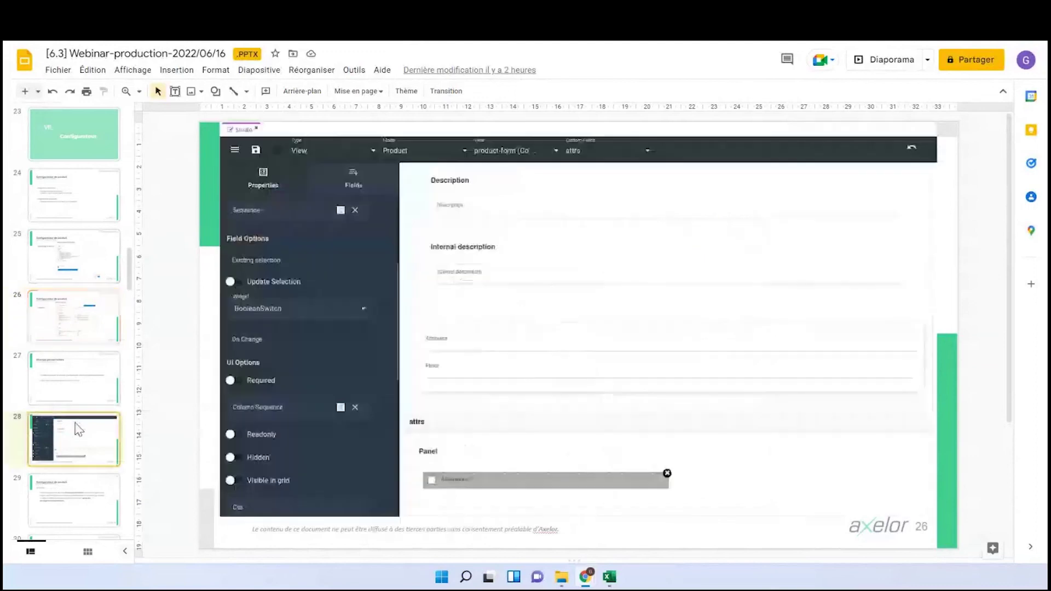
{"action": "left_click", "coordinate": [90, 322]}
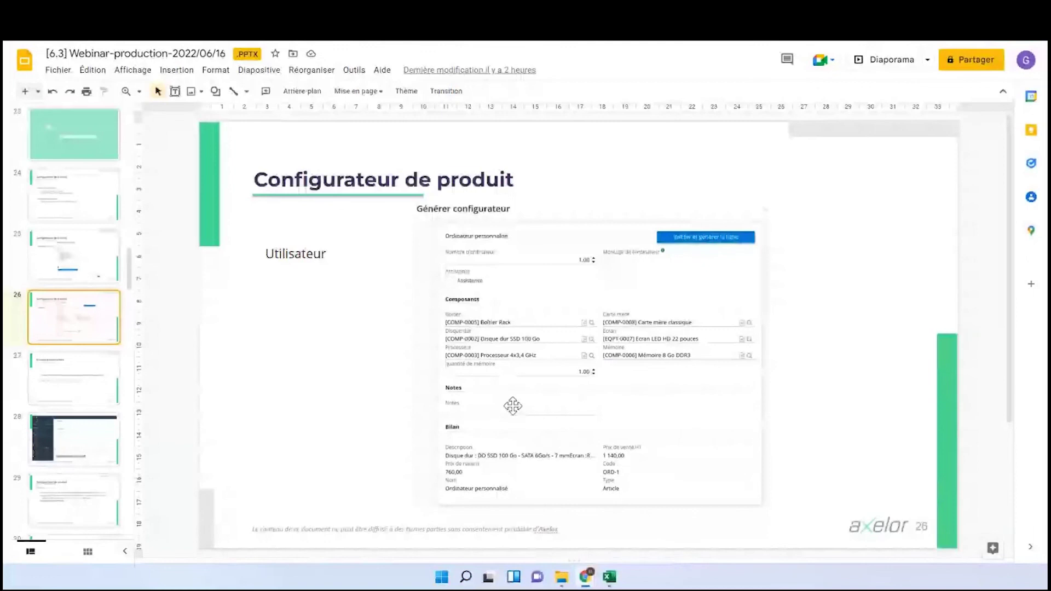
Find and display slide 44, "Gestion des étiqueteuses (6.2)", showing the label printer architecture.
{"action": "scroll", "coordinate": [62, 470], "scroll_direction": "down", "scroll_amount": 2}
{"action": "scroll", "coordinate": [90, 324], "scroll_direction": "down", "scroll_amount": 4}
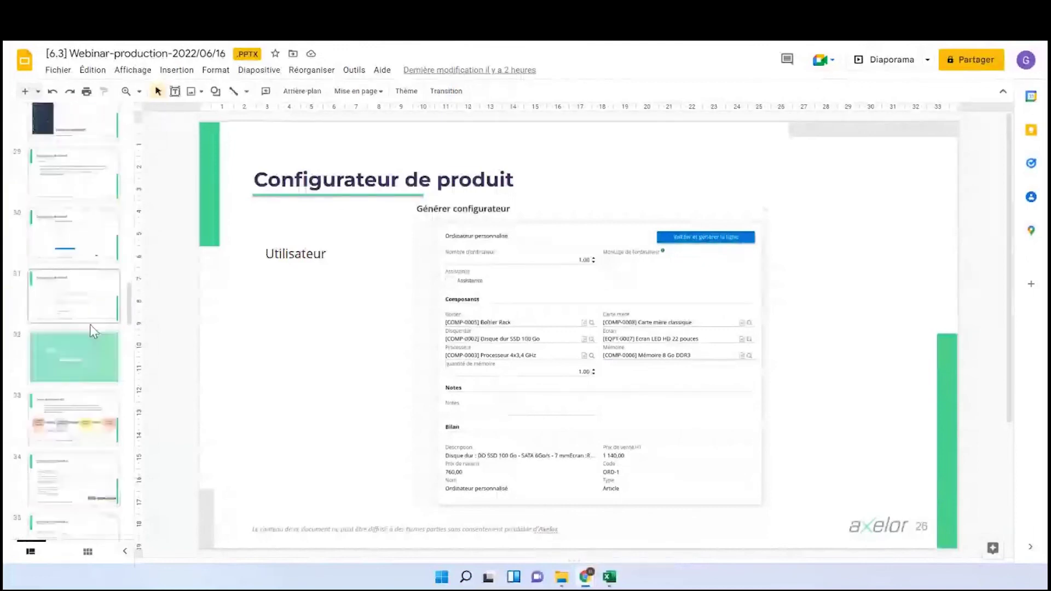
{"action": "scroll", "coordinate": [87, 383], "scroll_direction": "down", "scroll_amount": 4}
{"action": "scroll", "coordinate": [85, 428], "scroll_direction": "down", "scroll_amount": 4}
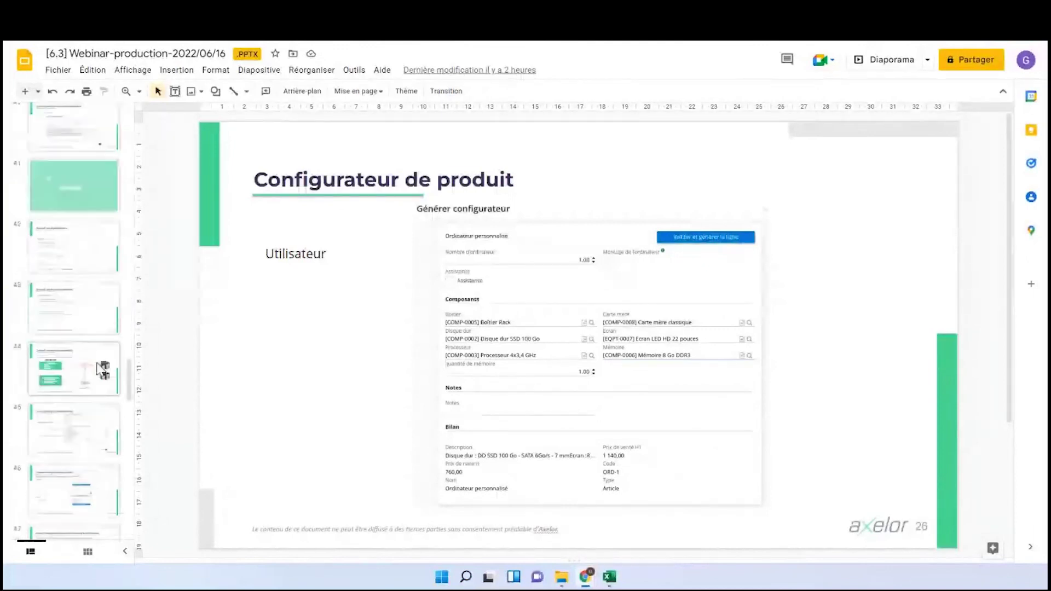
{"action": "scroll", "coordinate": [86, 383], "scroll_direction": "down", "scroll_amount": 3}
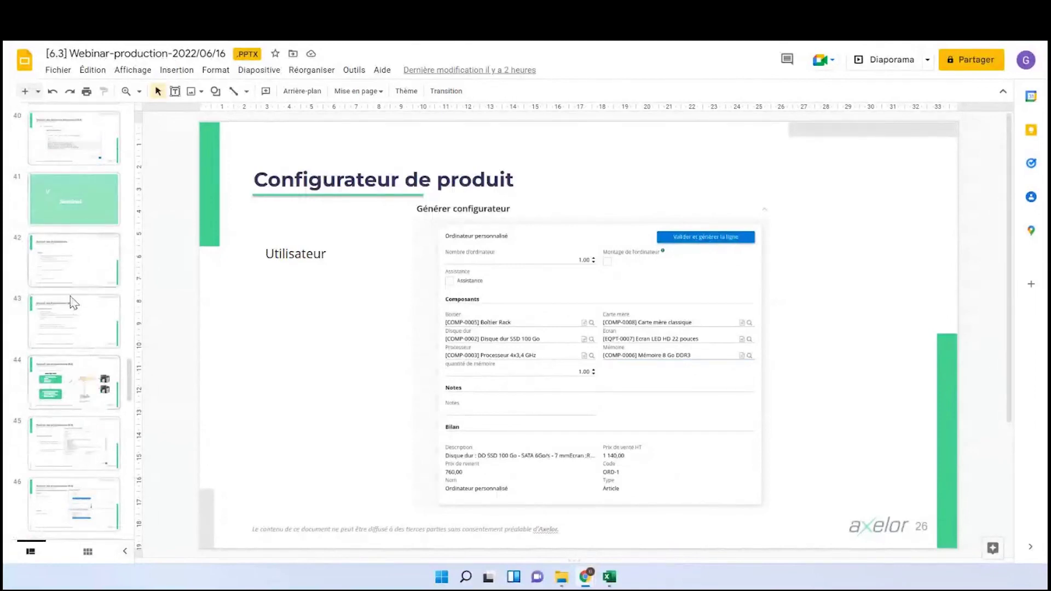
{"action": "left_click", "coordinate": [84, 400]}
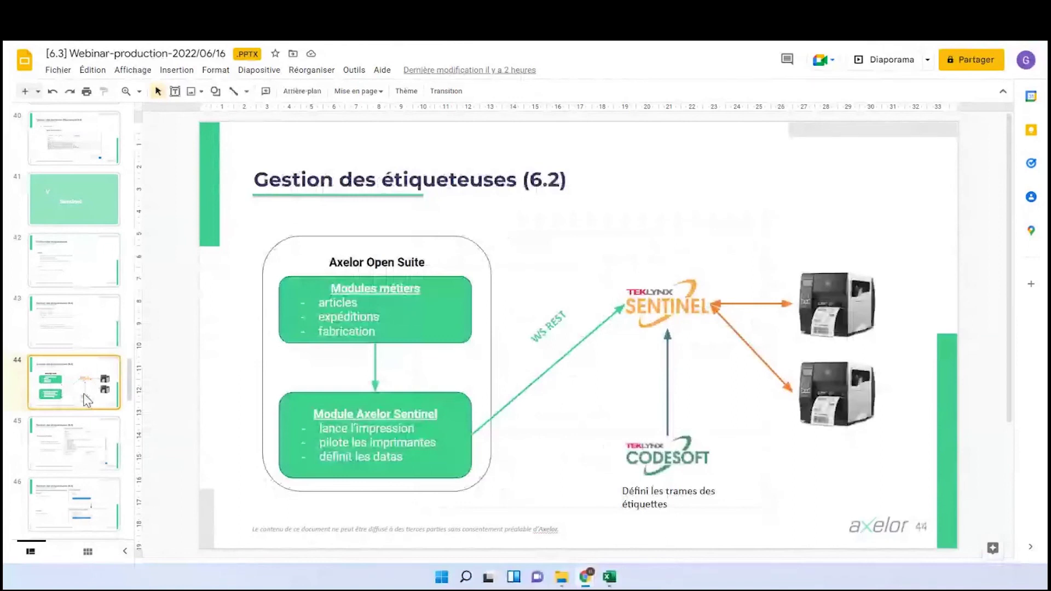